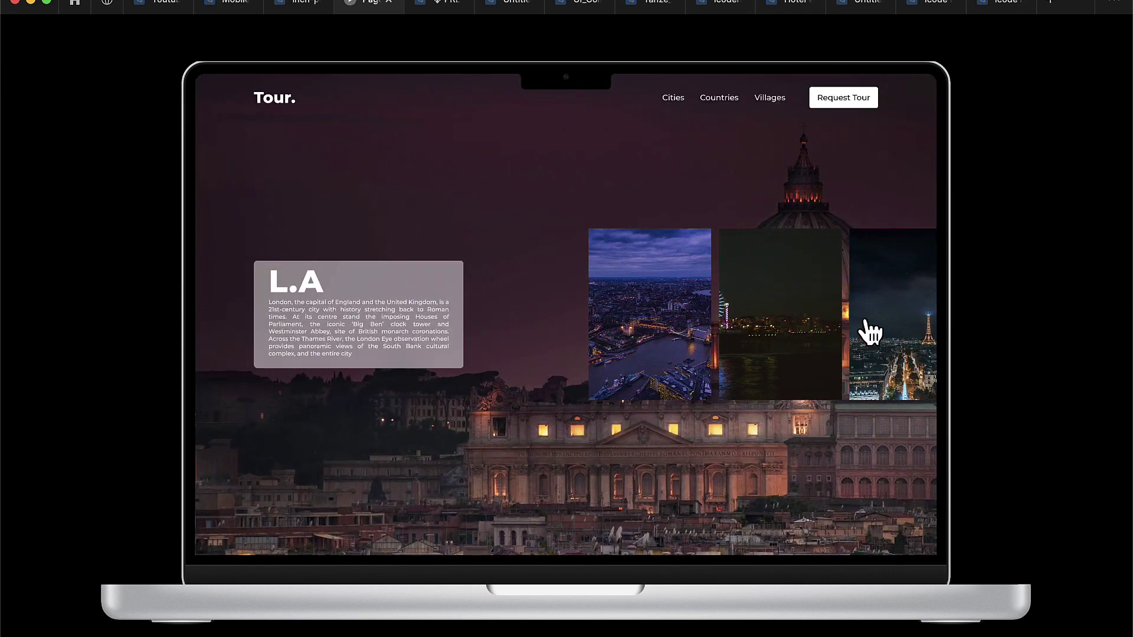
click(867, 333)
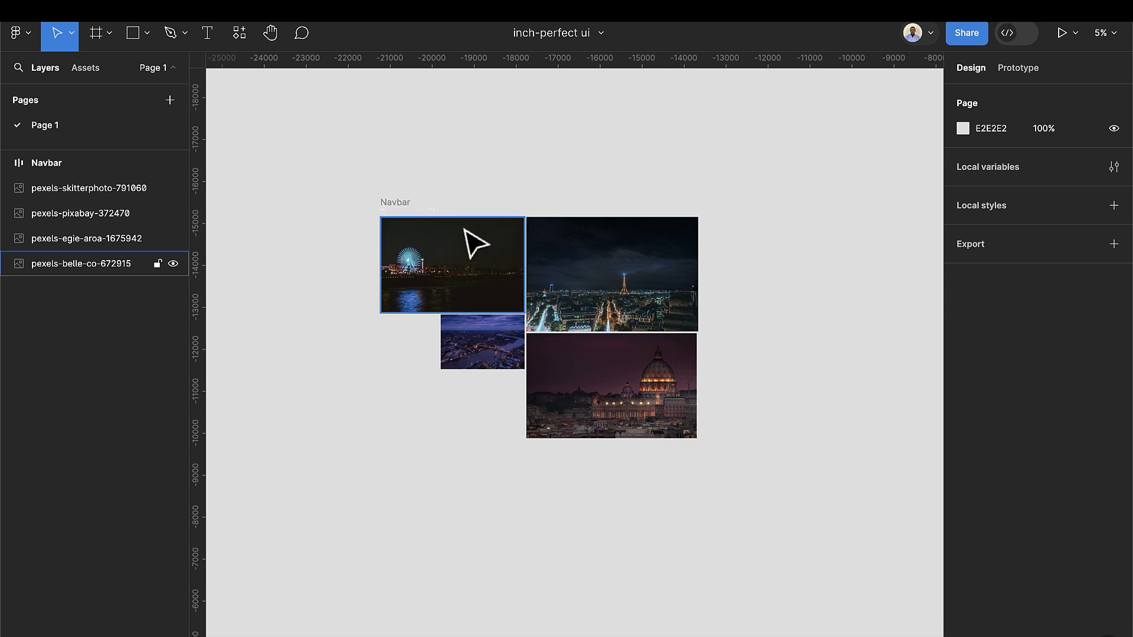
Delete the Navbar frame above the city photos.
click(403, 210)
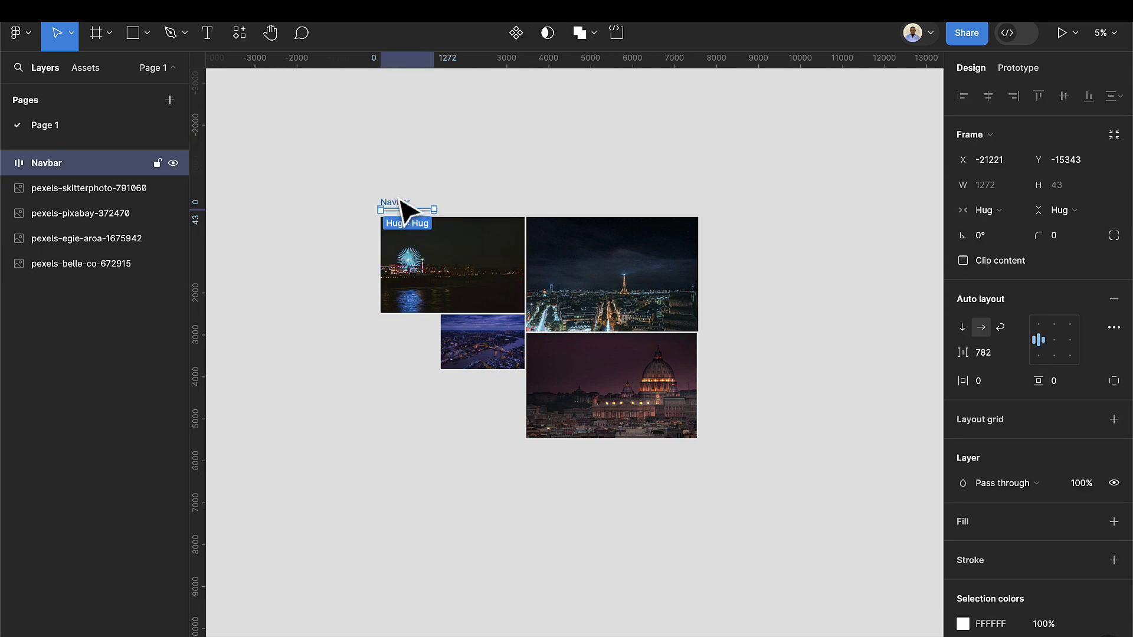
key(Delete)
scroll(445, 324, down, 1)
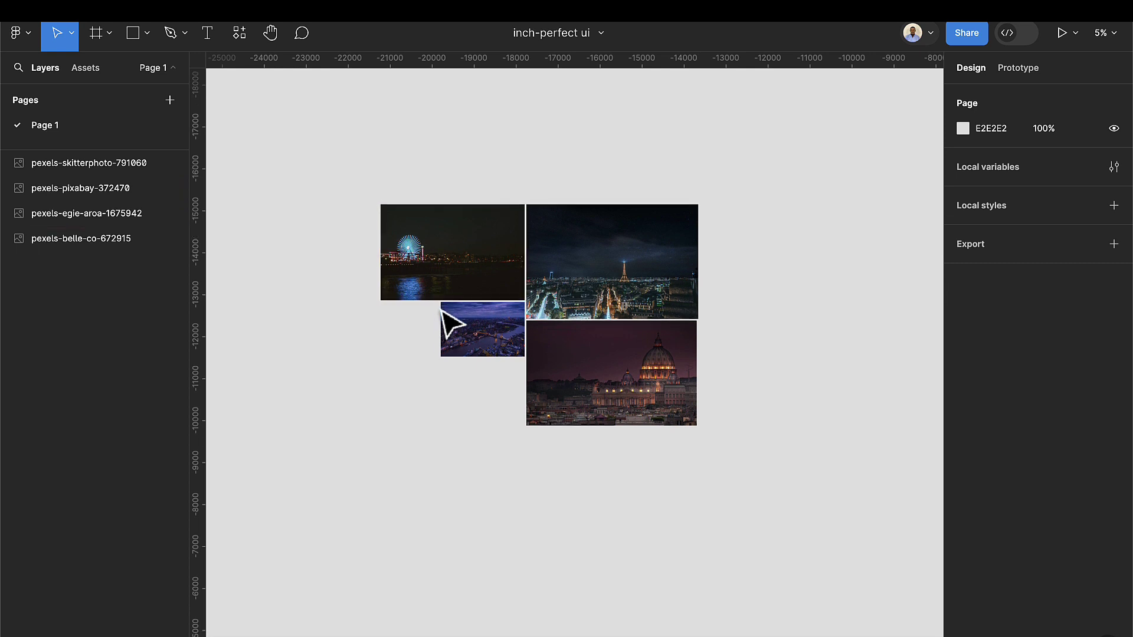
Add a MacBook Pro 14" frame (1512 × 982) and place it in the empty area below the photos.
click(98, 36)
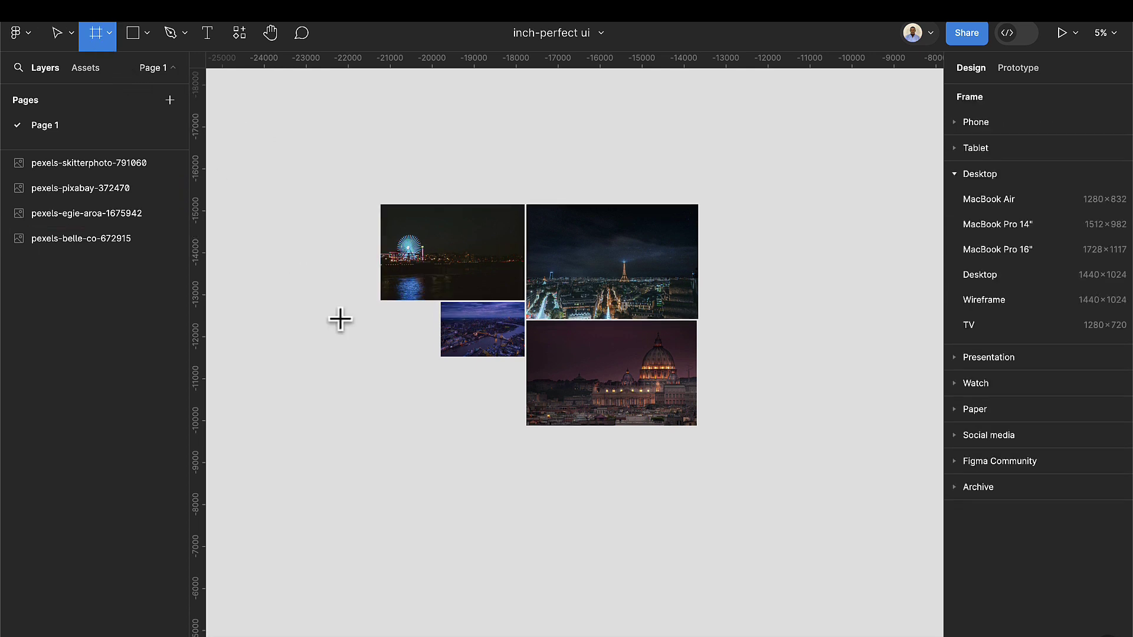
click(1011, 226)
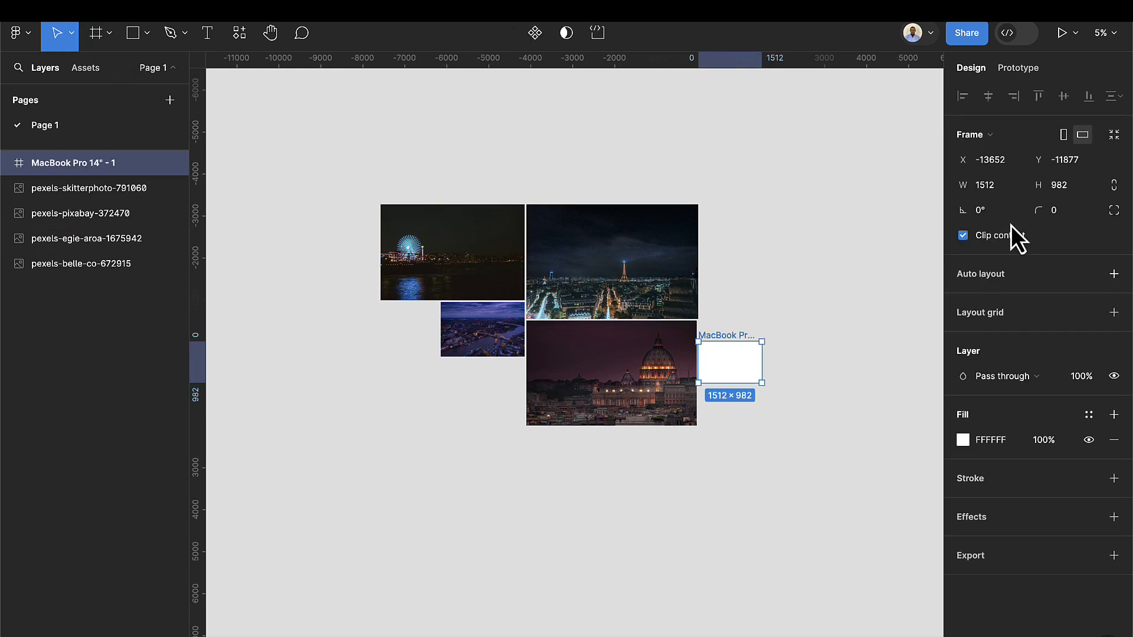
drag(733, 380, 449, 501)
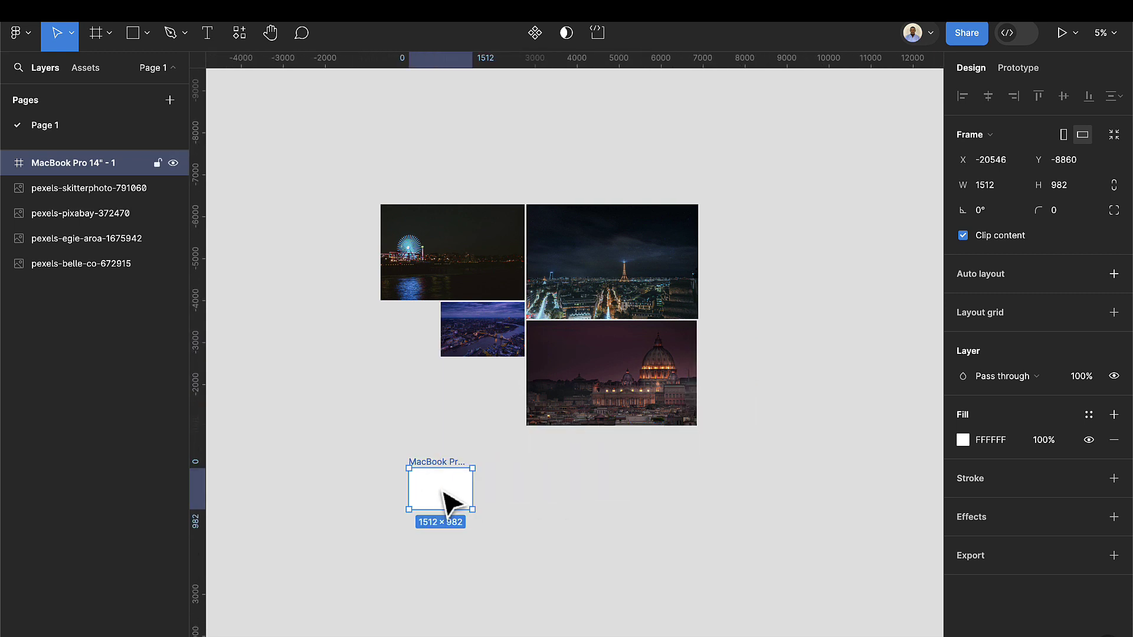
scroll(449, 501, down, 3)
scroll(442, 316, up, 8)
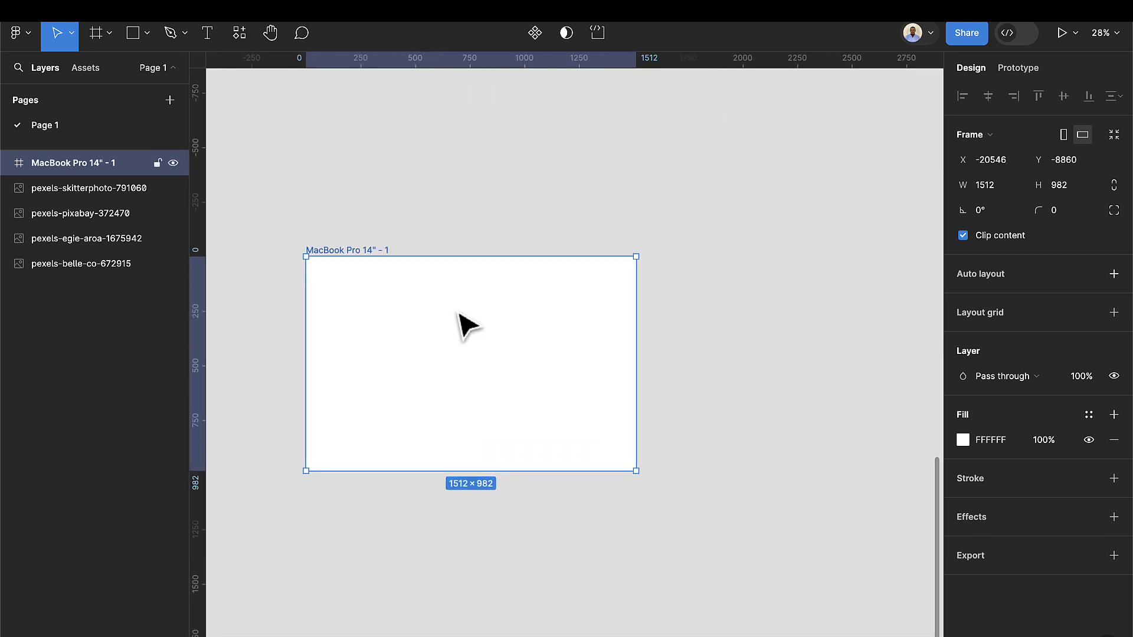
scroll(459, 314, up, 1)
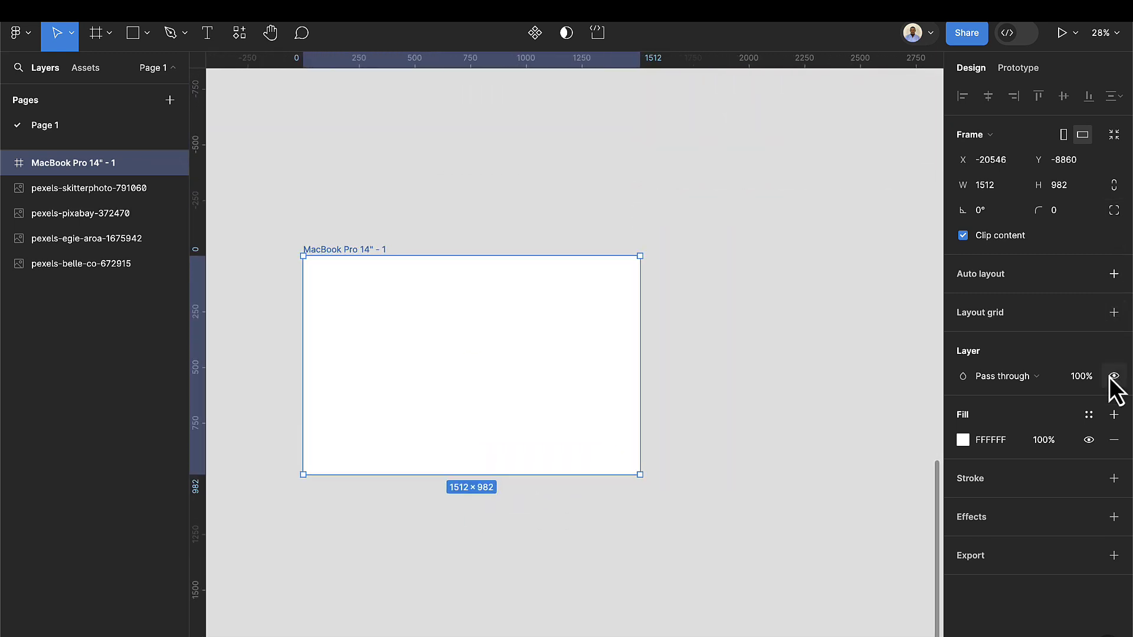
Give the MacBook frame a column layout grid with a count of 12 and a margin of 120.
click(1112, 315)
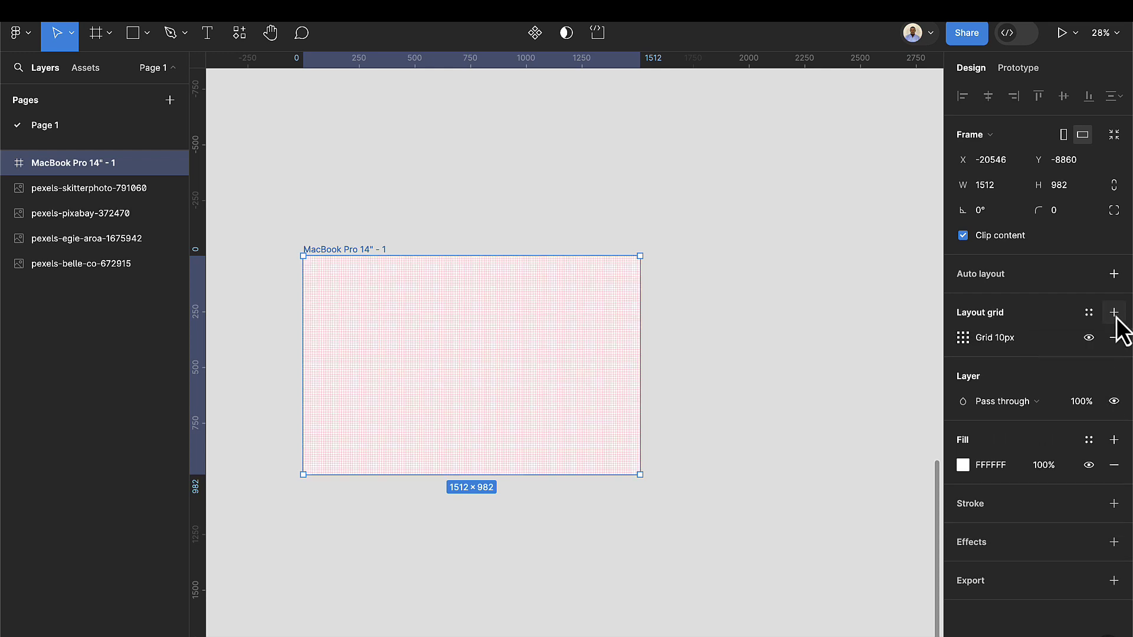
click(967, 339)
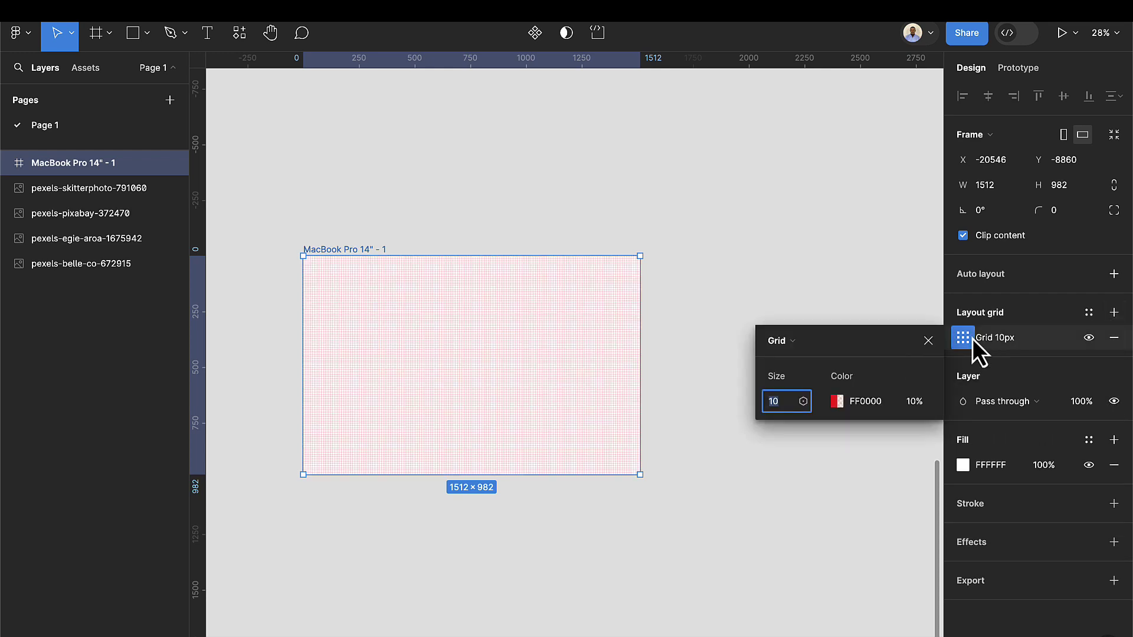
click(794, 341)
click(801, 358)
text(1)
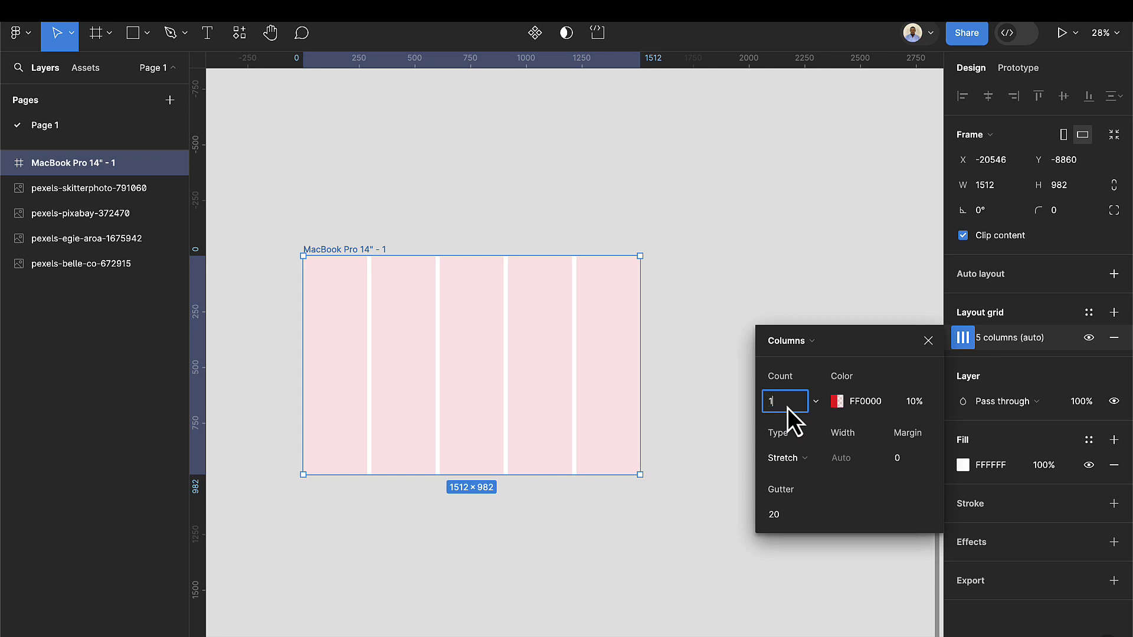
text(2)
key(Return)
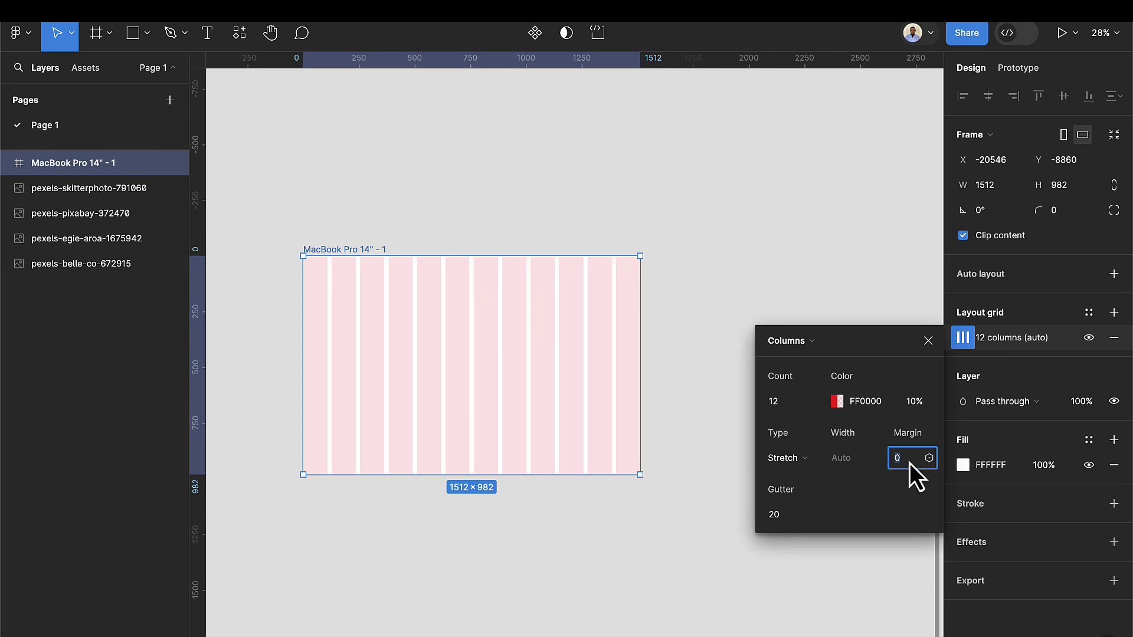
key(Return)
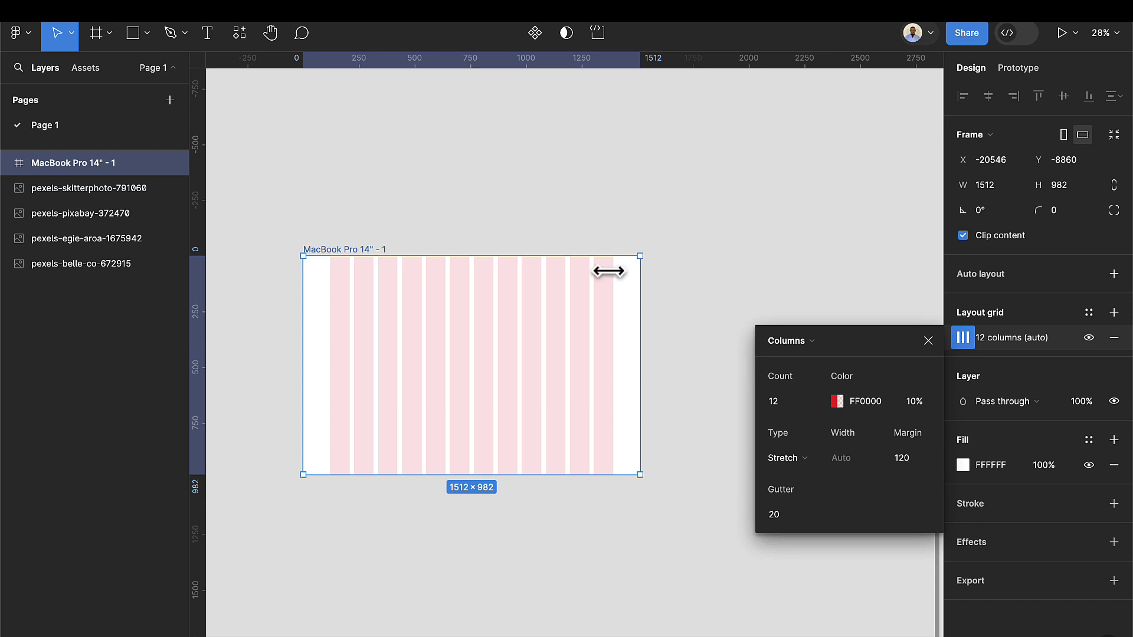
Place vertical ruler guides on the outer edges of the first and last grid columns of the MacBook frame.
click(569, 248)
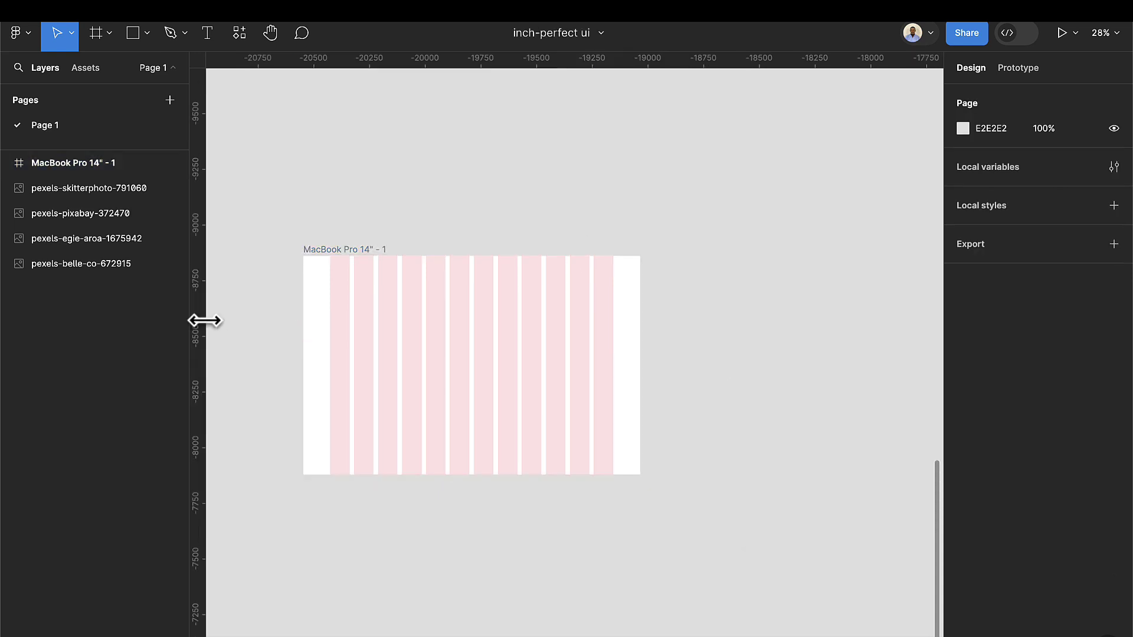
drag(203, 319, 337, 326)
scroll(327, 328, up, 5)
scroll(338, 326, down, 5)
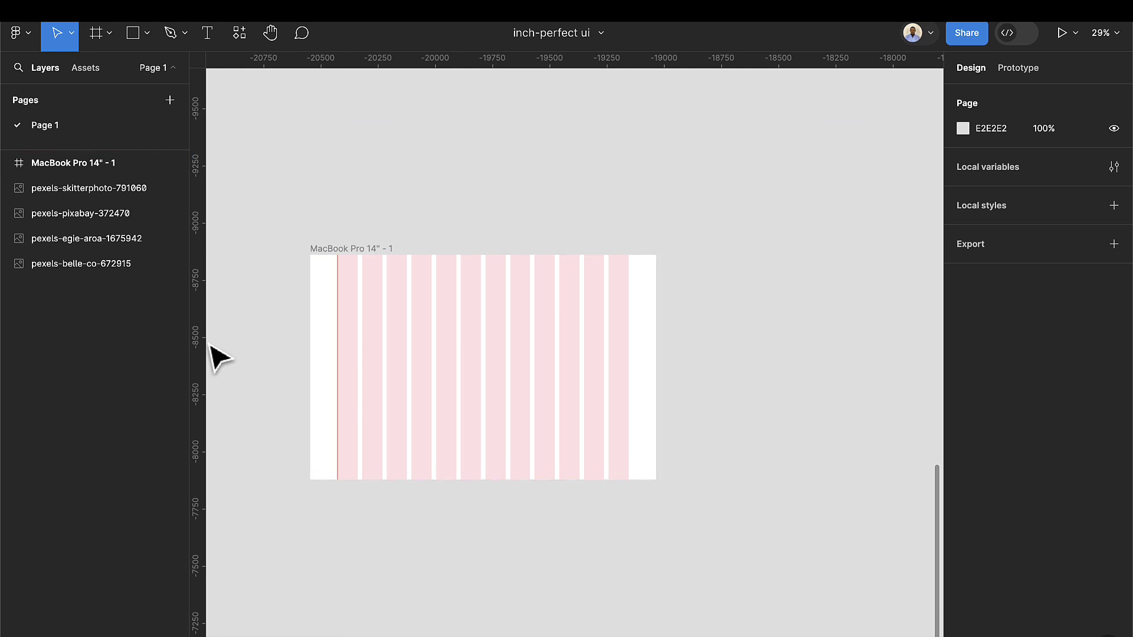
drag(201, 356, 638, 337)
scroll(627, 336, up, 10)
scroll(638, 337, down, 10)
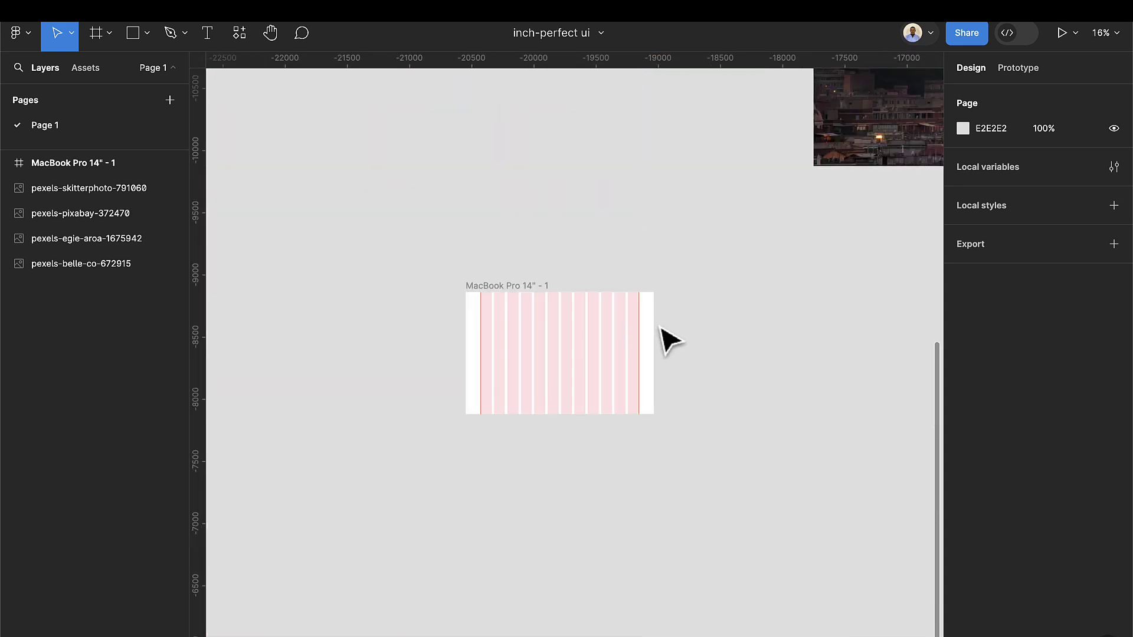
scroll(673, 332, up, 5)
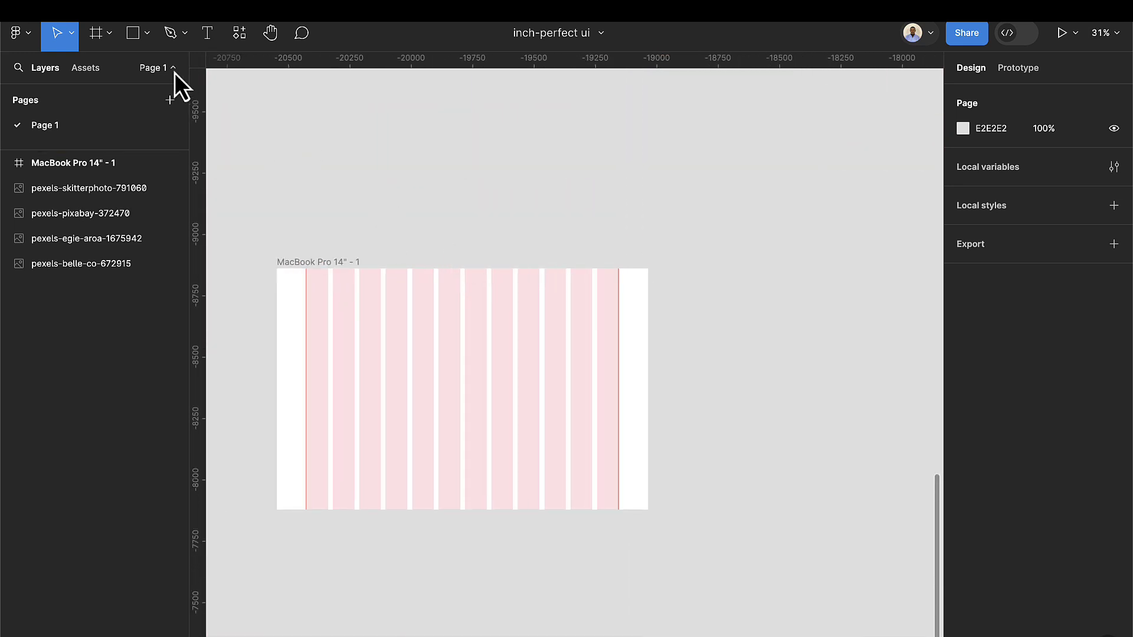
Add the heading text "LONDON" on the empty canvas beside the MacBook frame.
click(212, 41)
scroll(477, 295, left, 5)
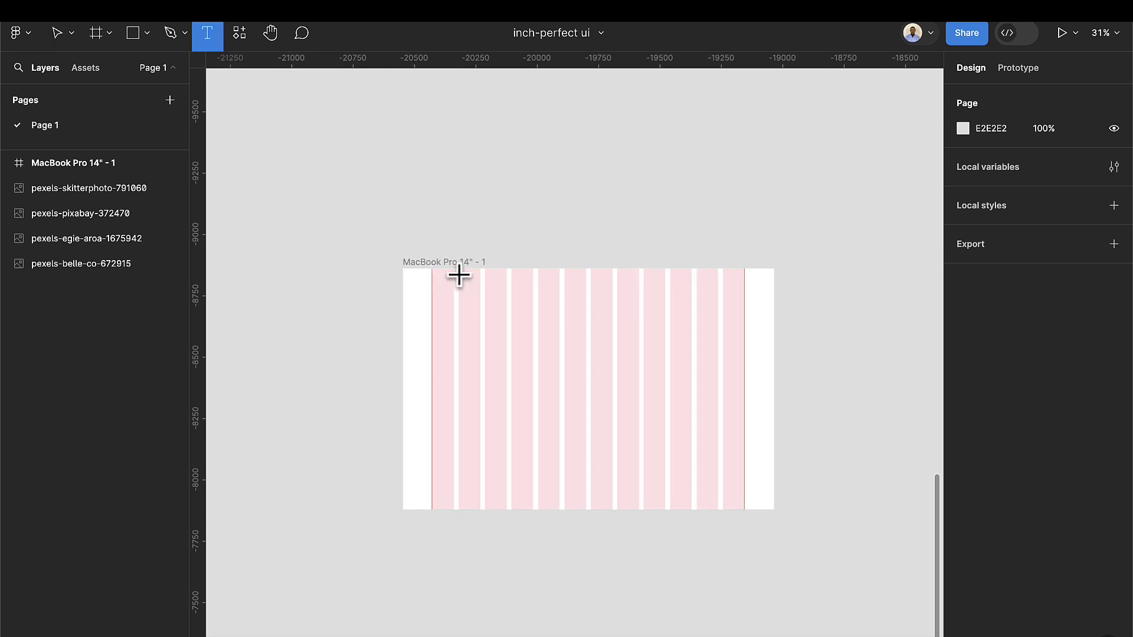
click(296, 341)
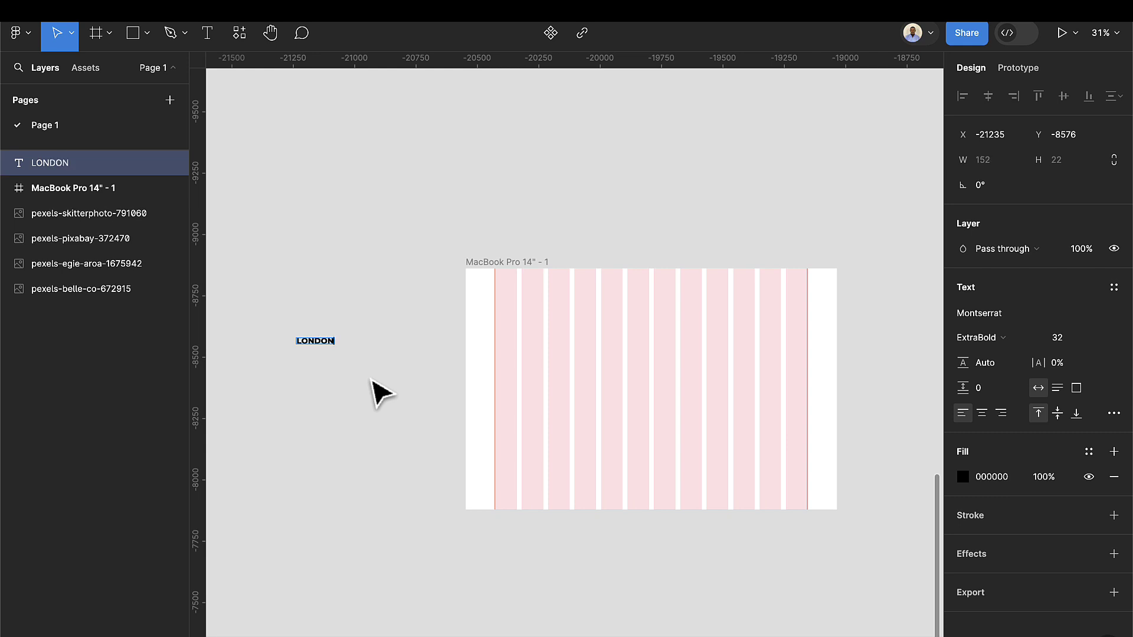
key(Escape)
scroll(291, 349, up, 5)
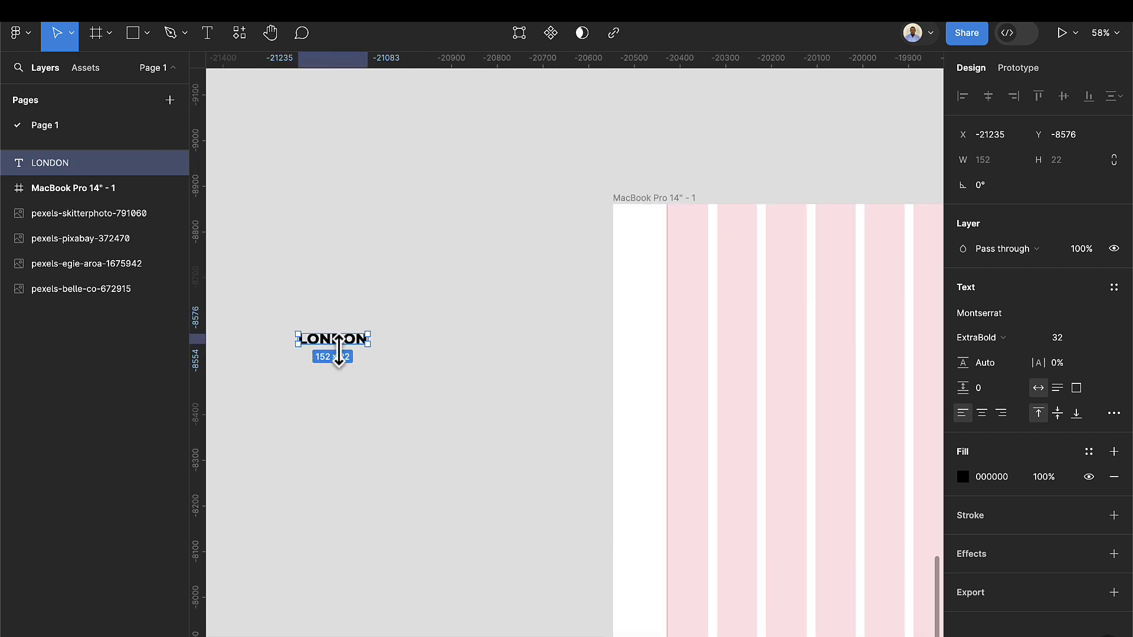
Set the letter case of the LONDON heading to Uppercase in its type settings.
click(1113, 413)
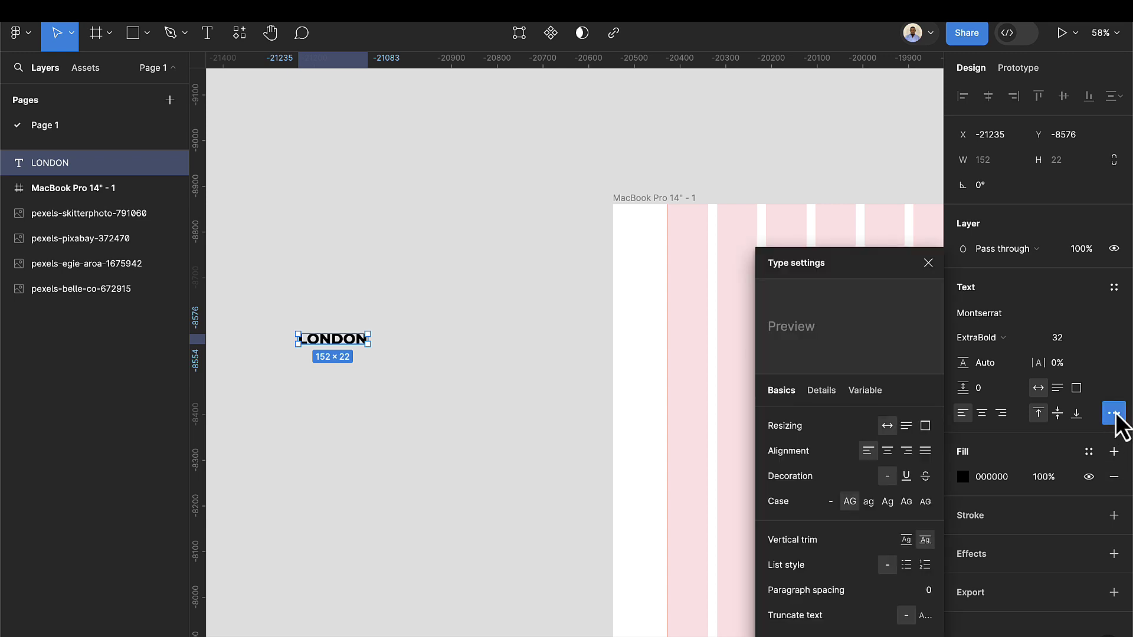
click(867, 502)
click(851, 503)
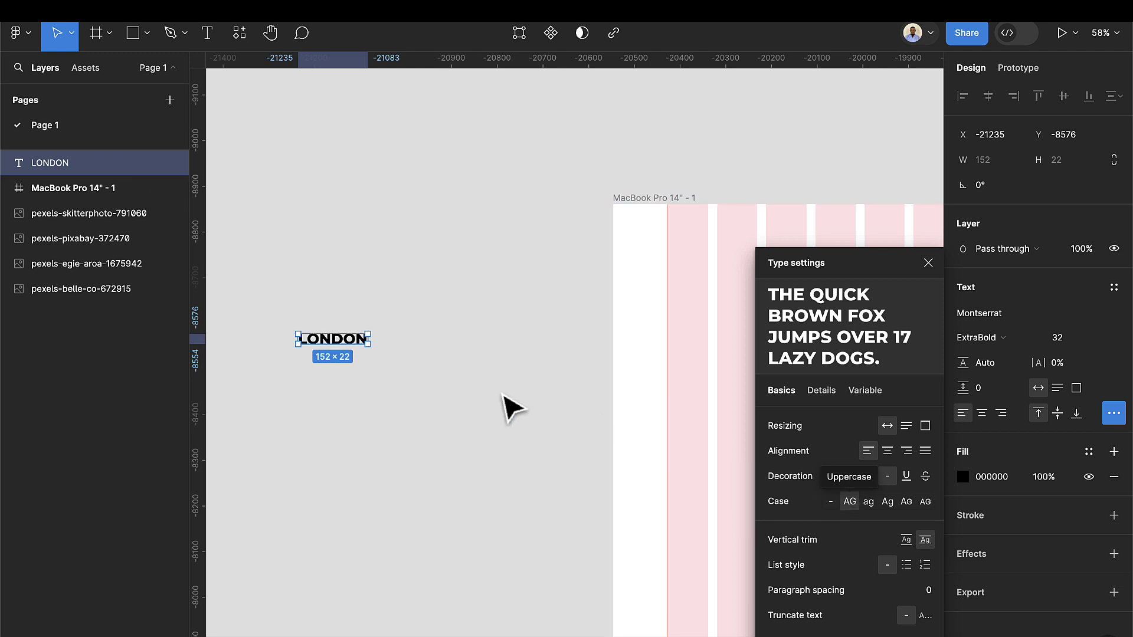
click(928, 263)
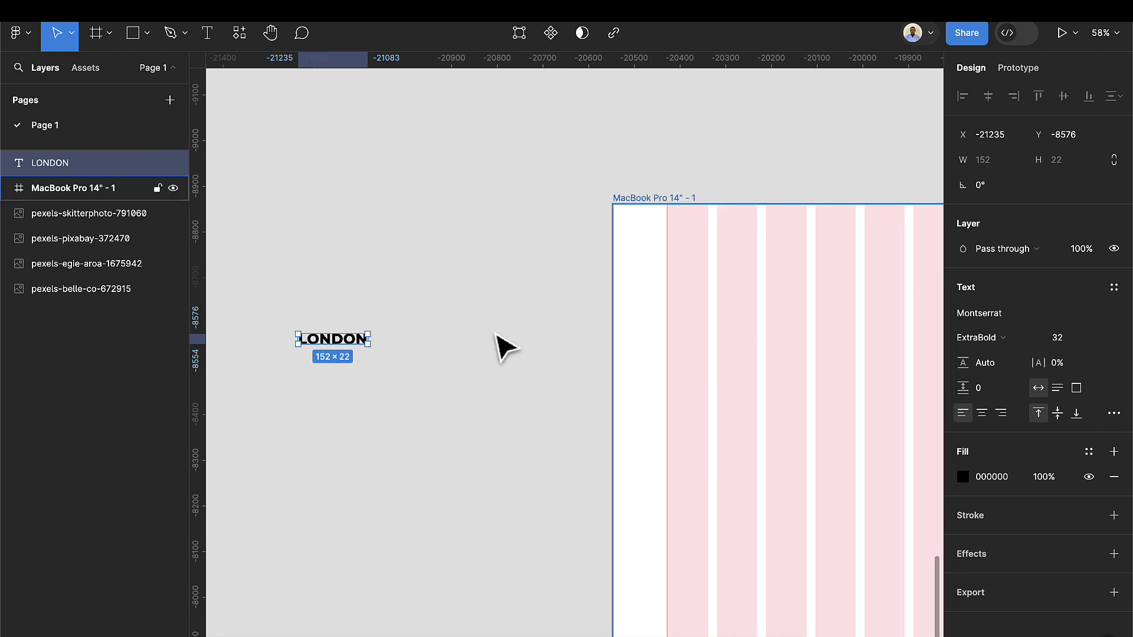
scroll(324, 354, up, 3)
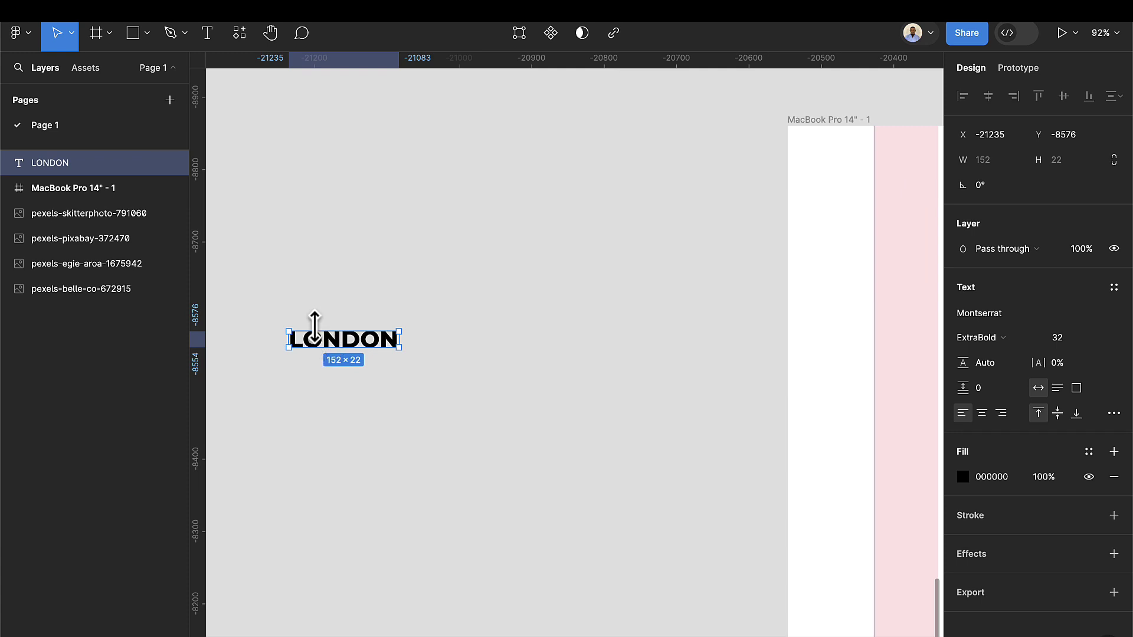
Switch to Chrome, return to the Google results for "london city" and copy the About description of London.
mouse_move(627, 634)
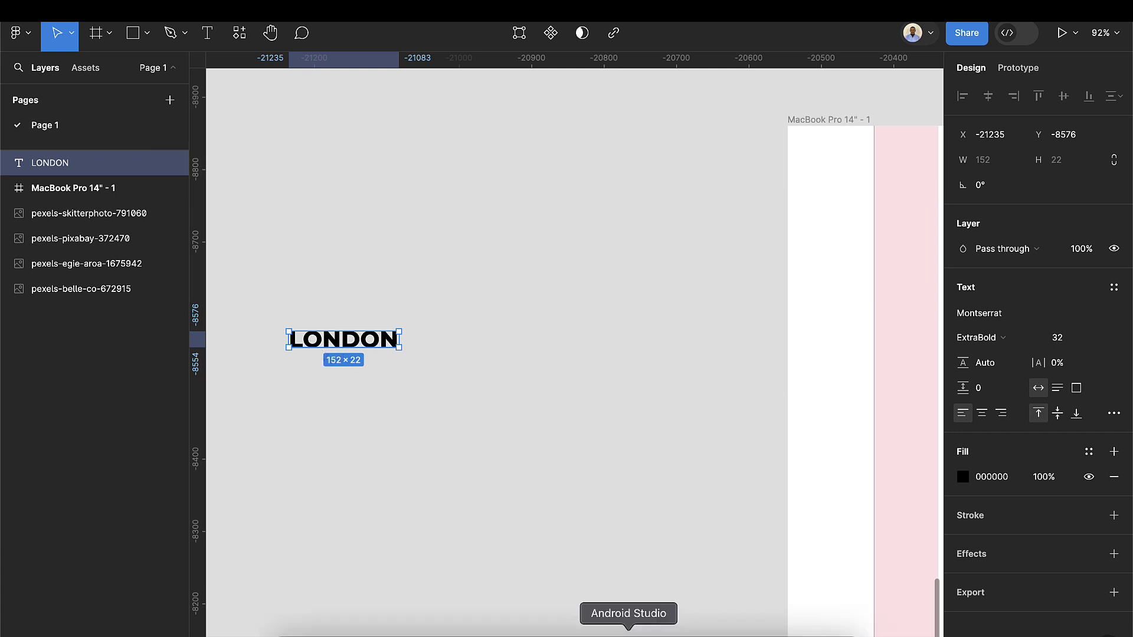
click(702, 633)
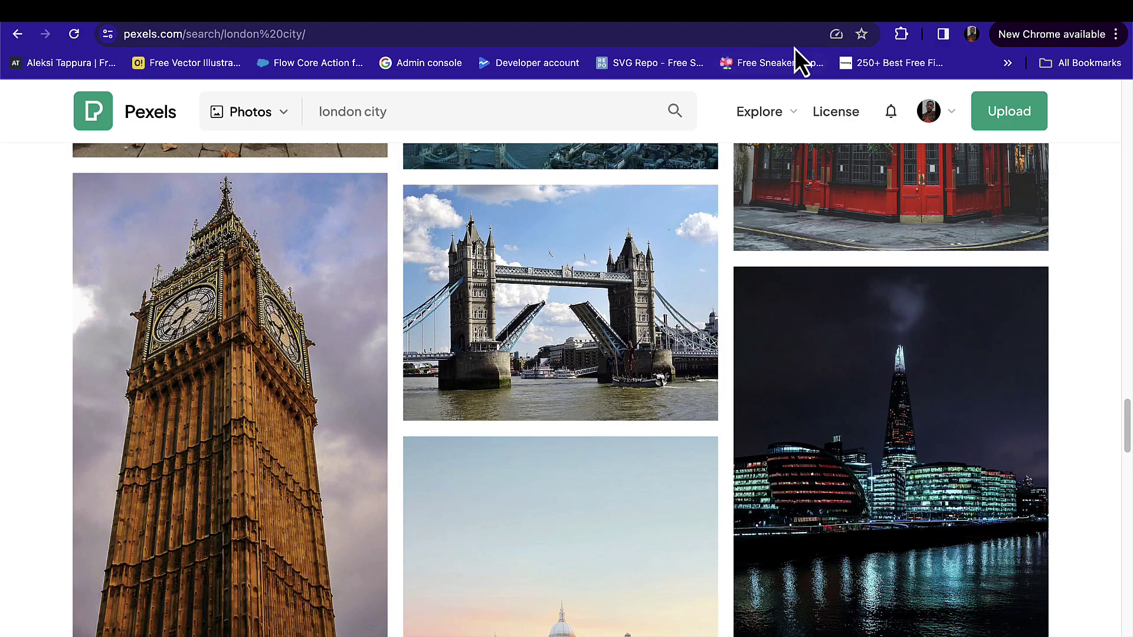
key(super+bracketleft)
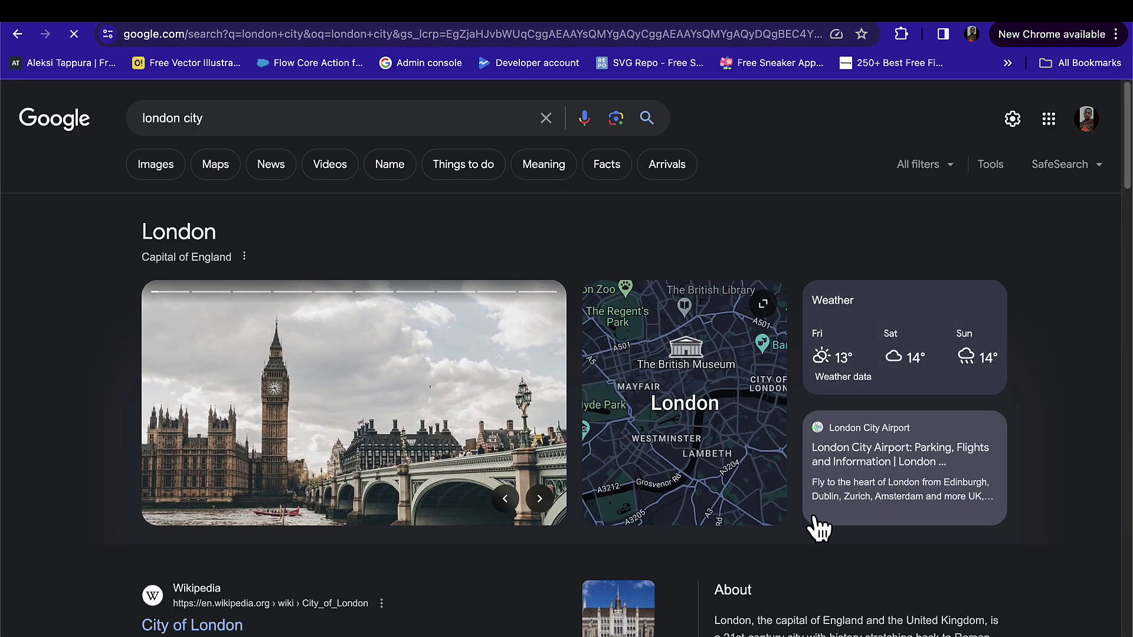
scroll(817, 519, down, 6)
scroll(813, 436, down, 2)
scroll(812, 361, up, 2)
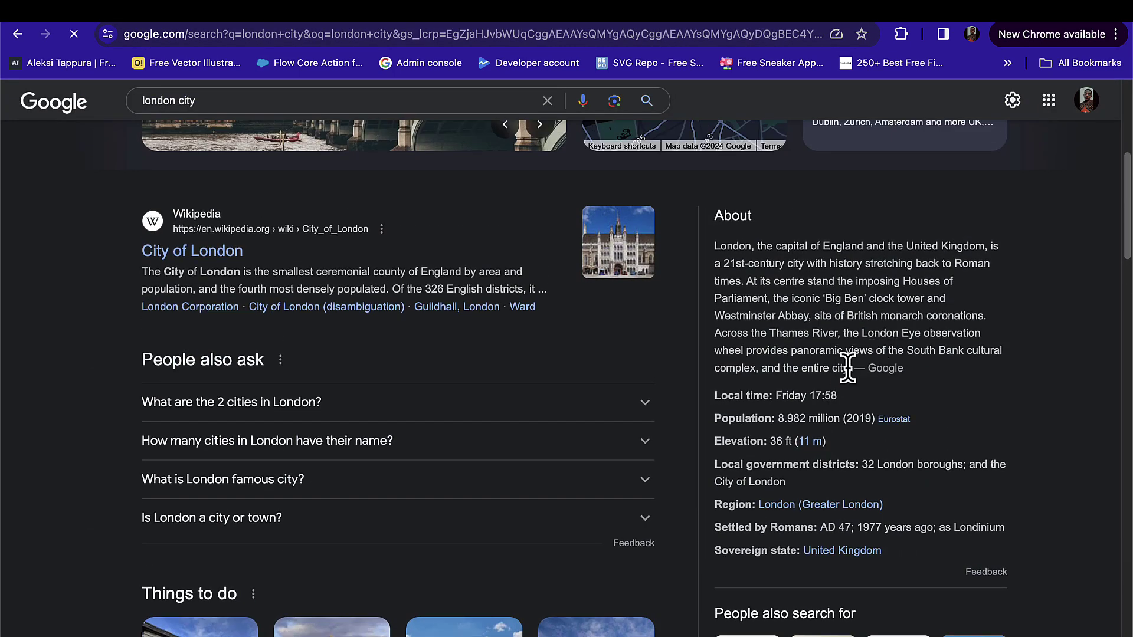
drag(848, 369, 730, 256)
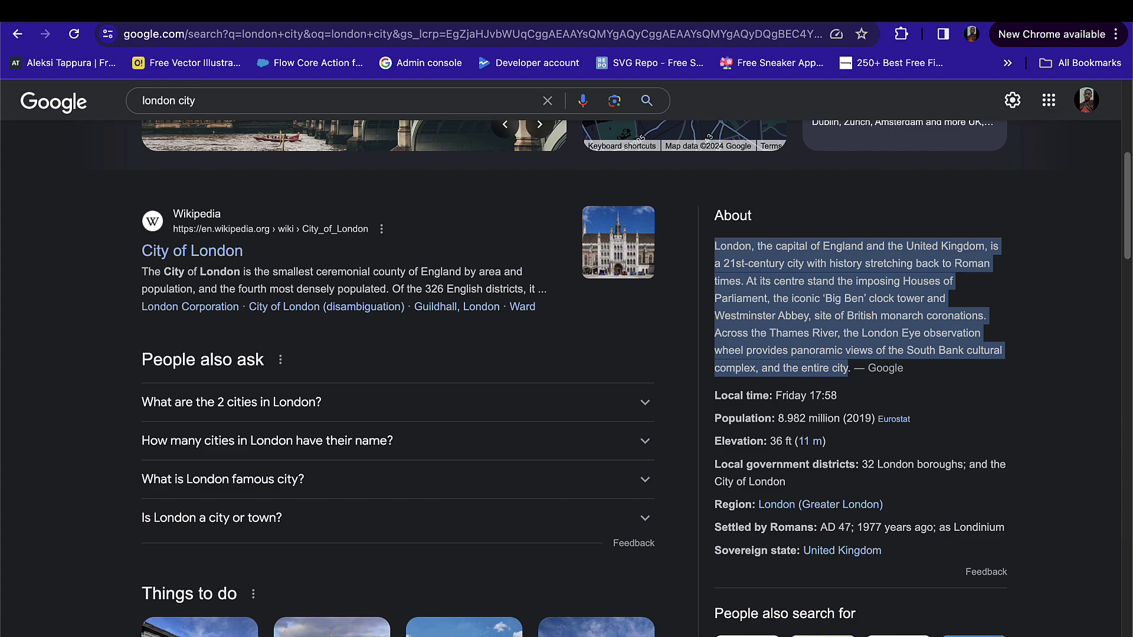
Switch back to Figma and paste the copied description into a new text box about 368 × 93 below the LONDON heading.
click(624, 629)
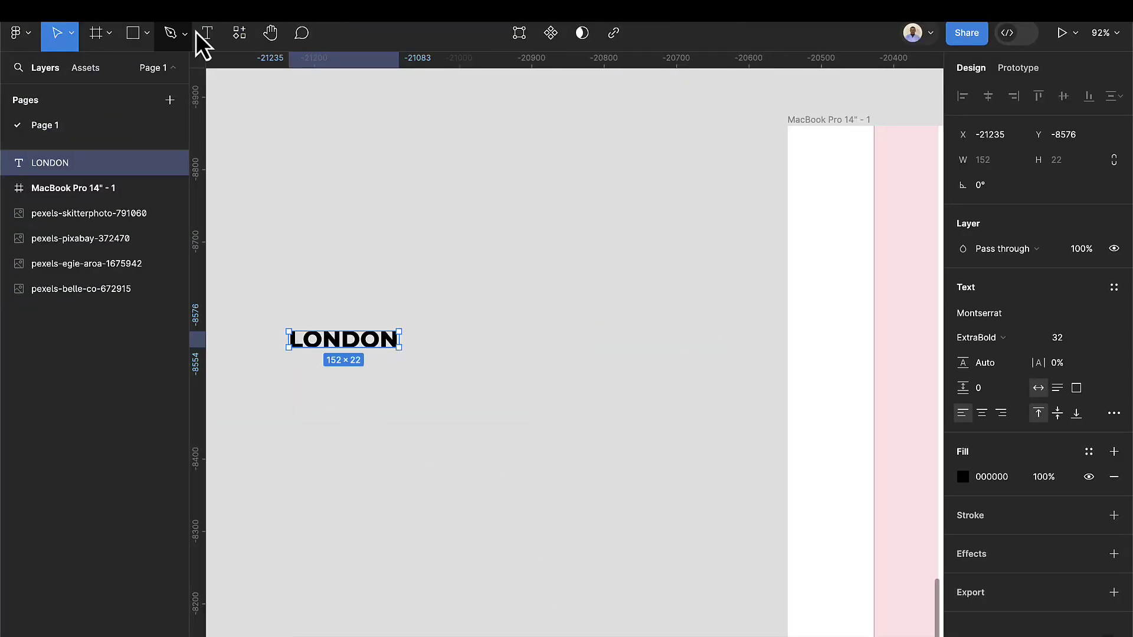
key(Return)
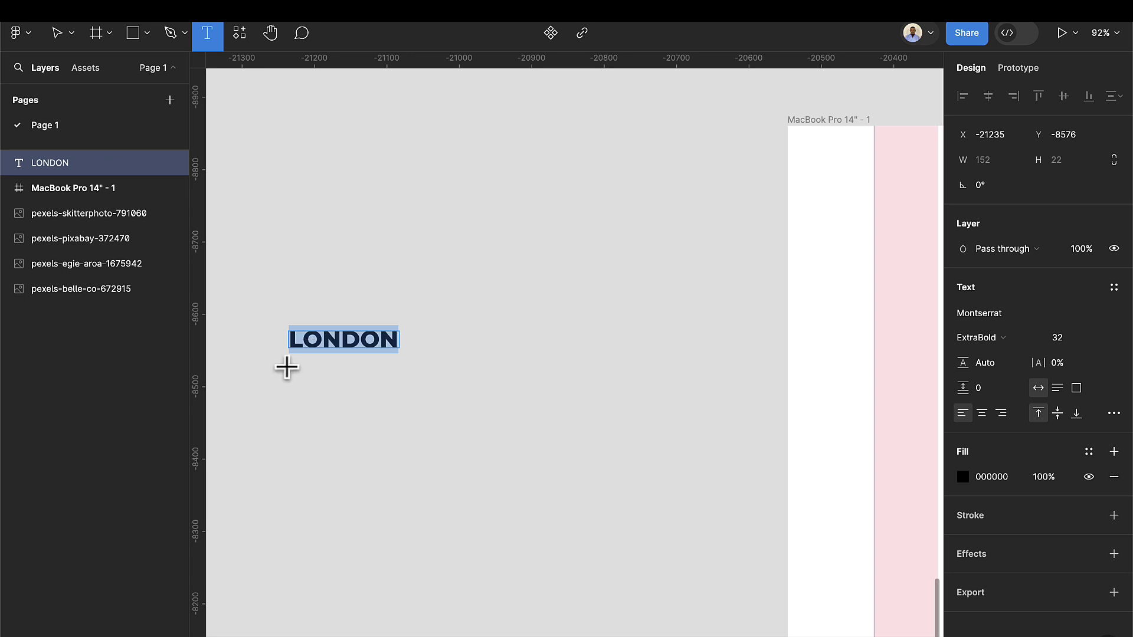
mouse_move(287, 367)
mouse_down()
mouse_move(441, 420)
mouse_move(557, 437)
mouse_up()
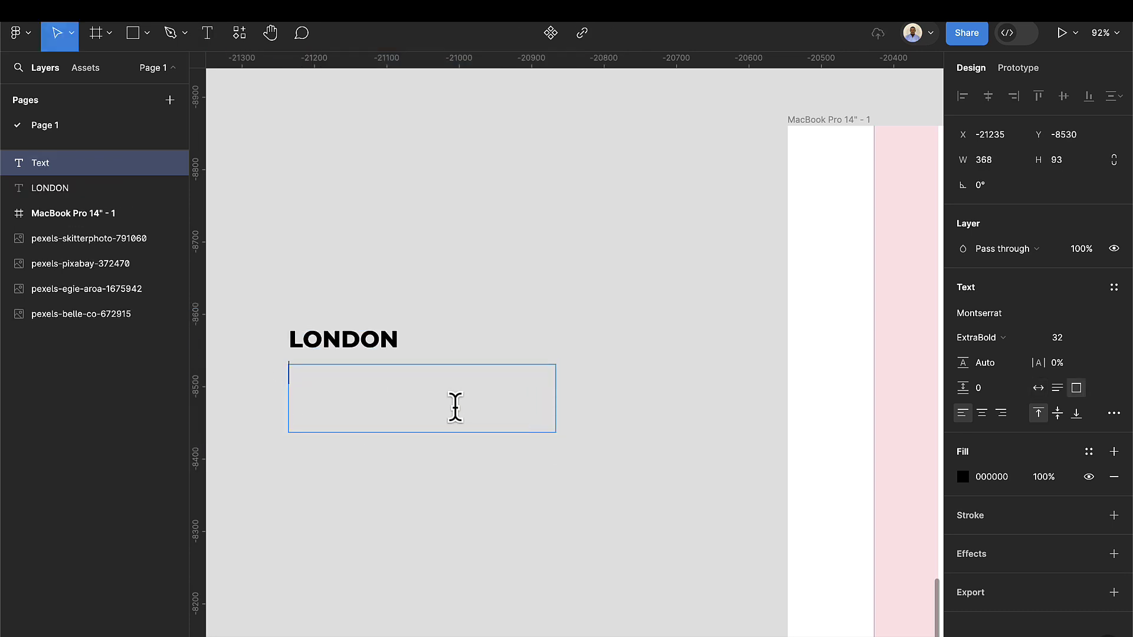
key(ctrl+v)
key(Escape)
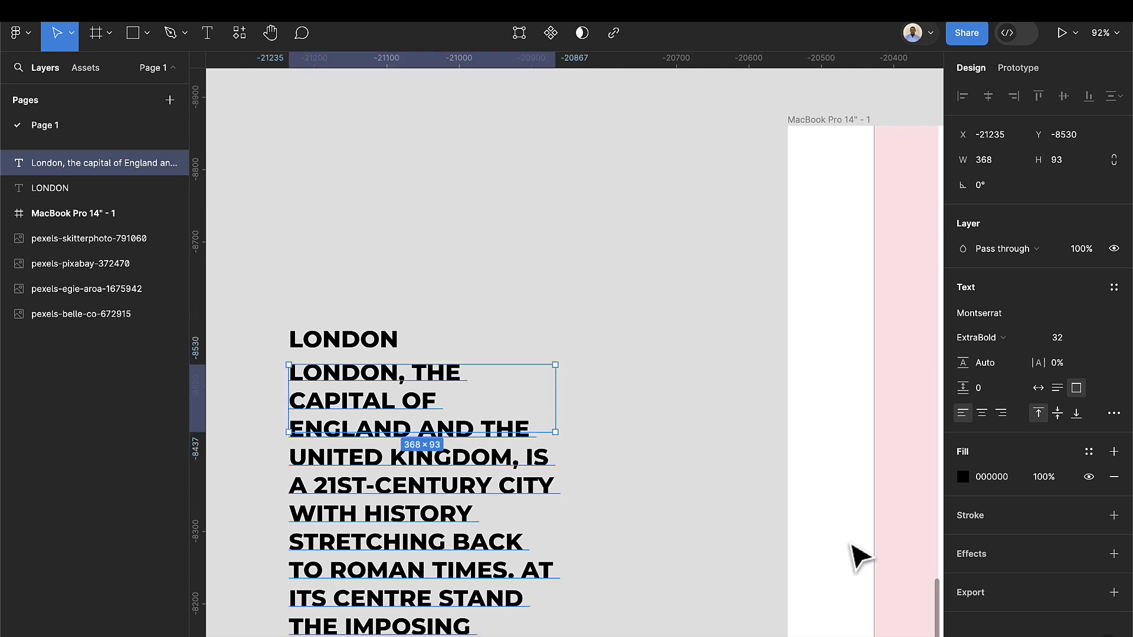
Format the London description as Medium weight, size 12, with its letter case reset to none.
click(1078, 342)
text(12)
key(Return)
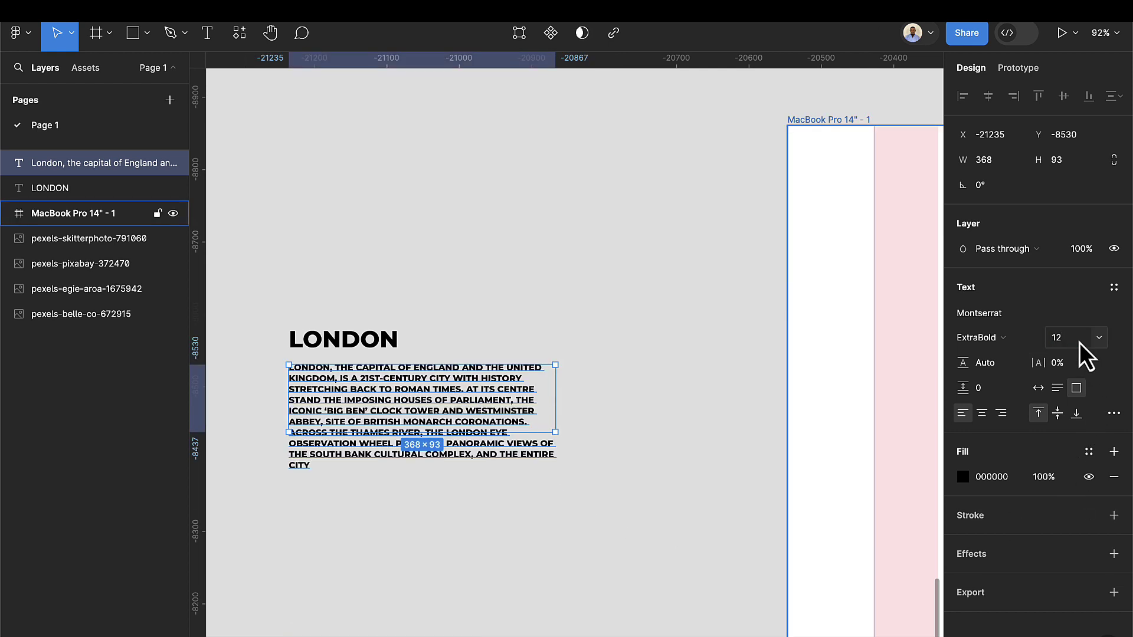
click(1016, 342)
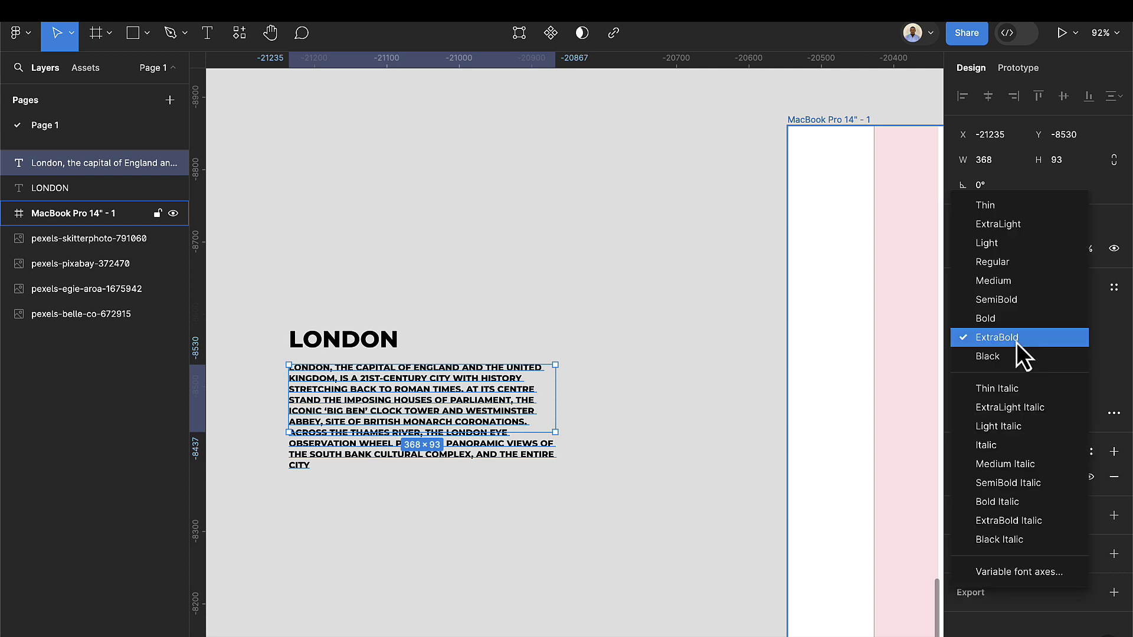
click(1010, 278)
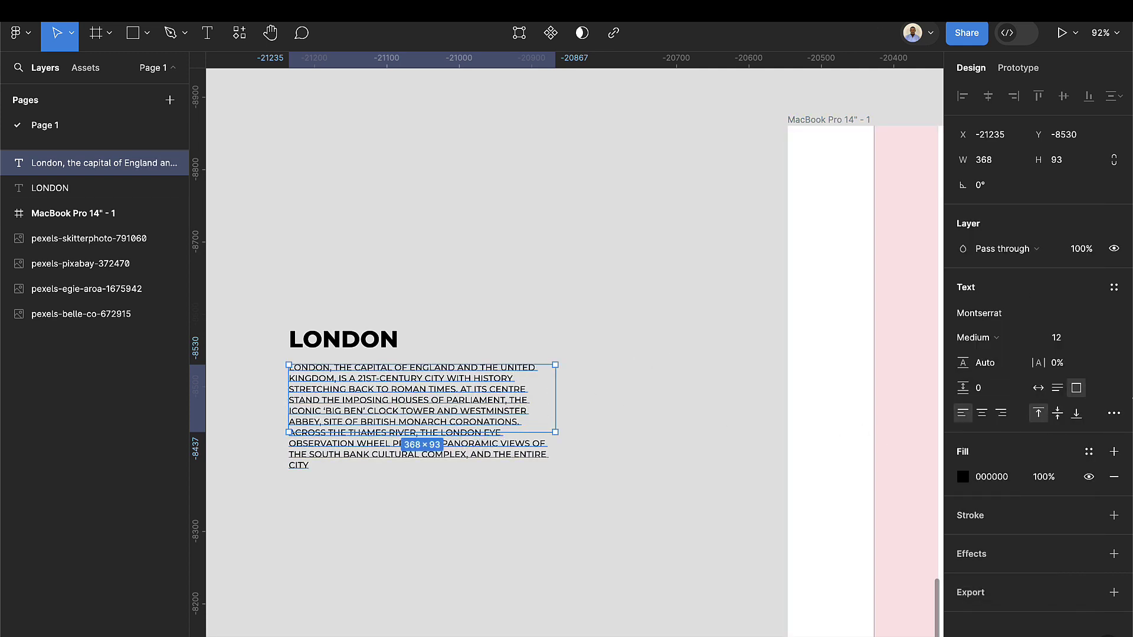
click(1114, 414)
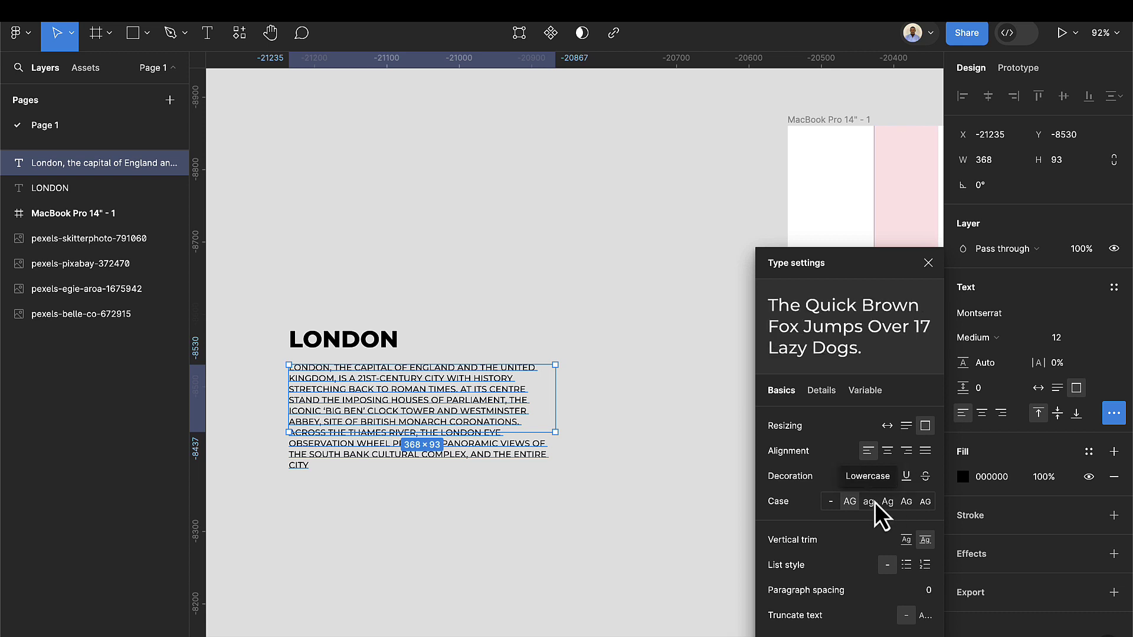
click(831, 502)
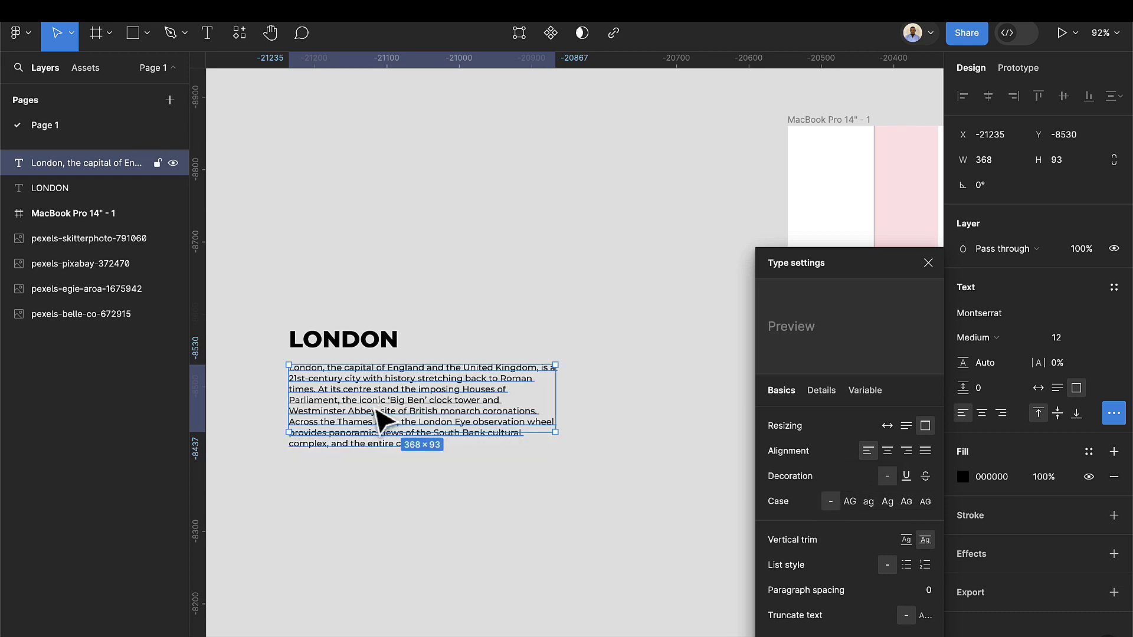
Extend the description's text box to about 368 × 119 so it encloses all lines, and justify the text.
scroll(365, 420, up, 2)
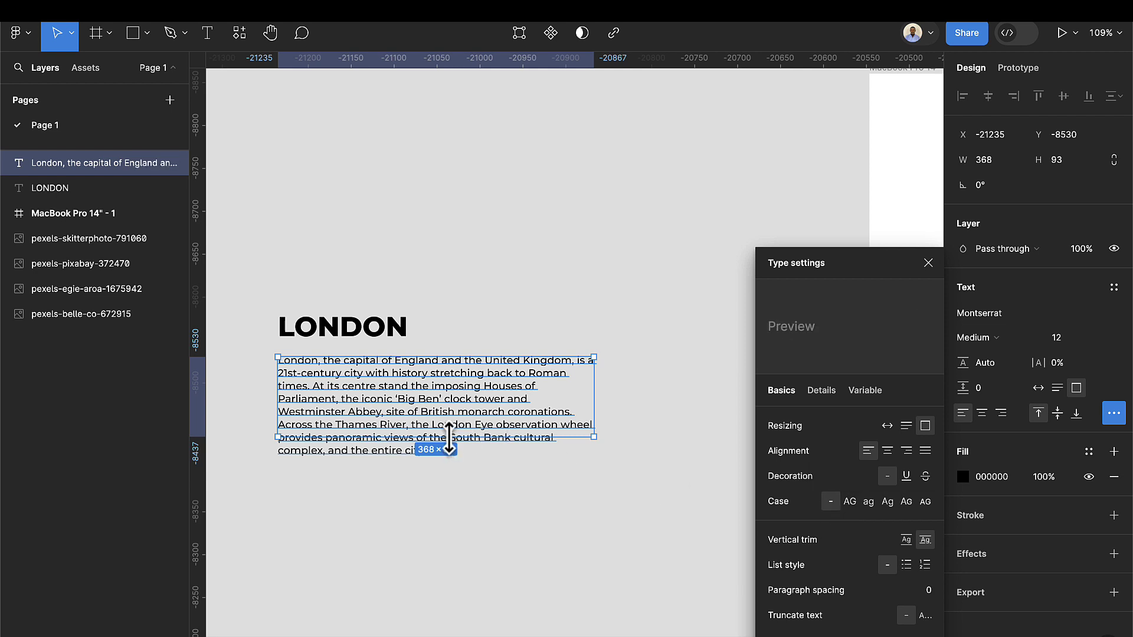
drag(449, 437, 455, 459)
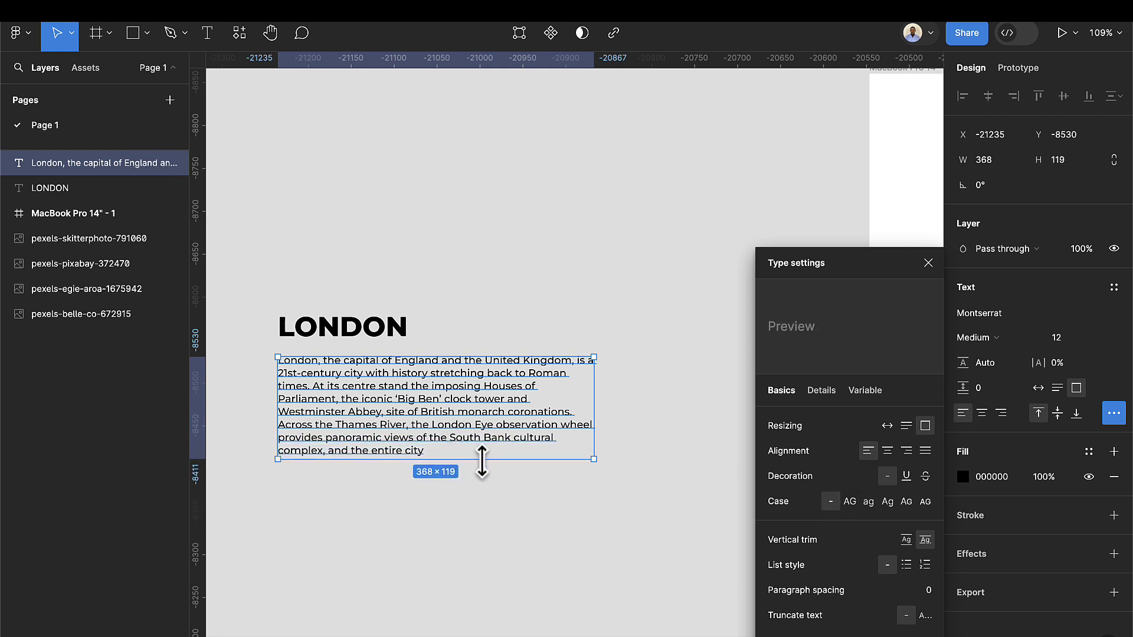
click(924, 452)
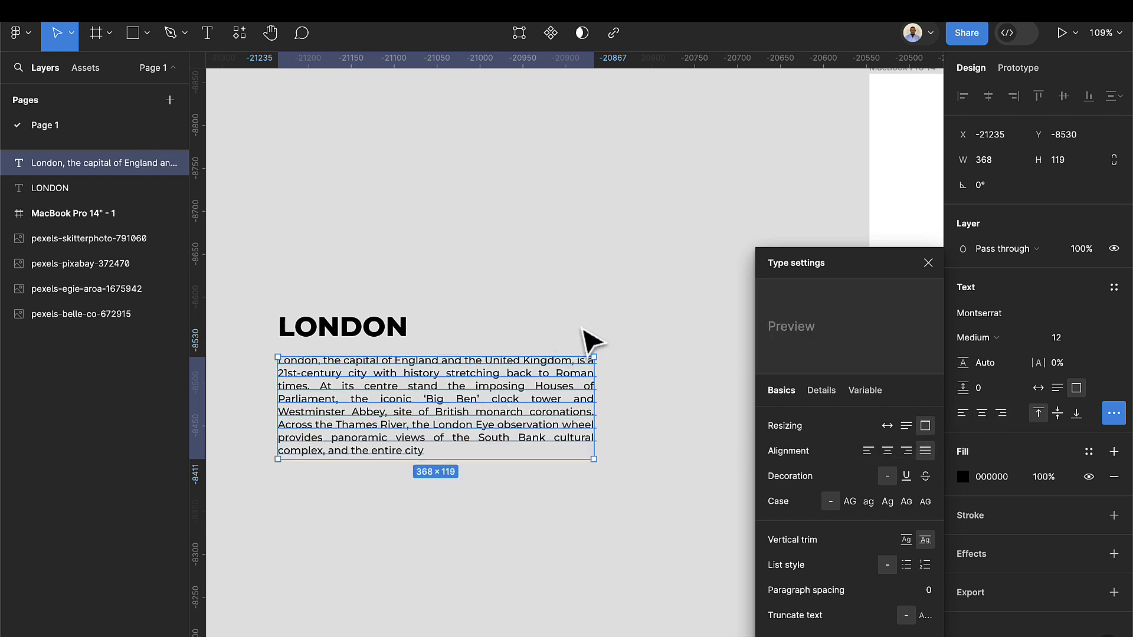
Set the LONDON heading's font size to 64 and move it up, leaving a gap of about 28 above the description.
key(Tab)
click(1068, 337)
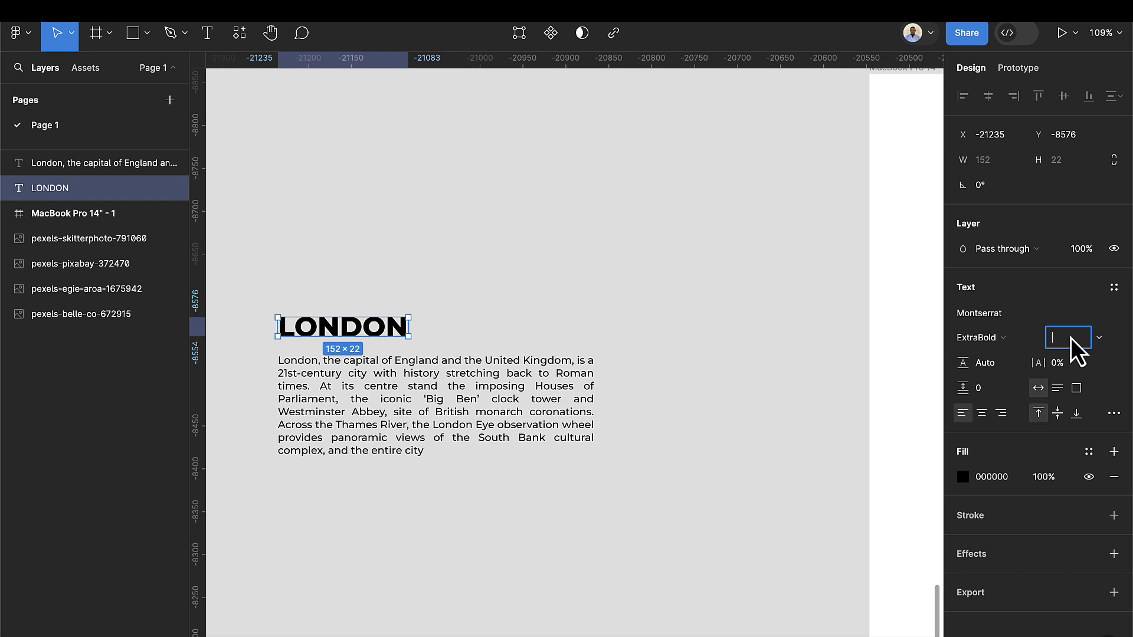
text(64)
key(Return)
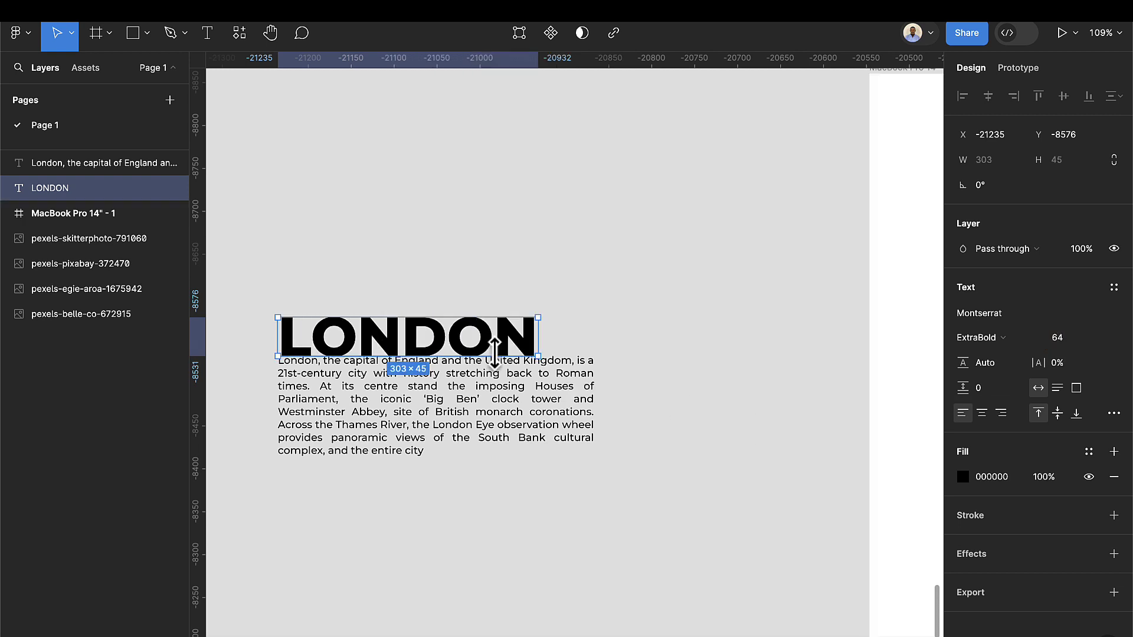
drag(469, 332, 464, 308)
Wrap the LONDON heading and its description in a vertical auto layout with an item spacing of 16.
shift+click(441, 386)
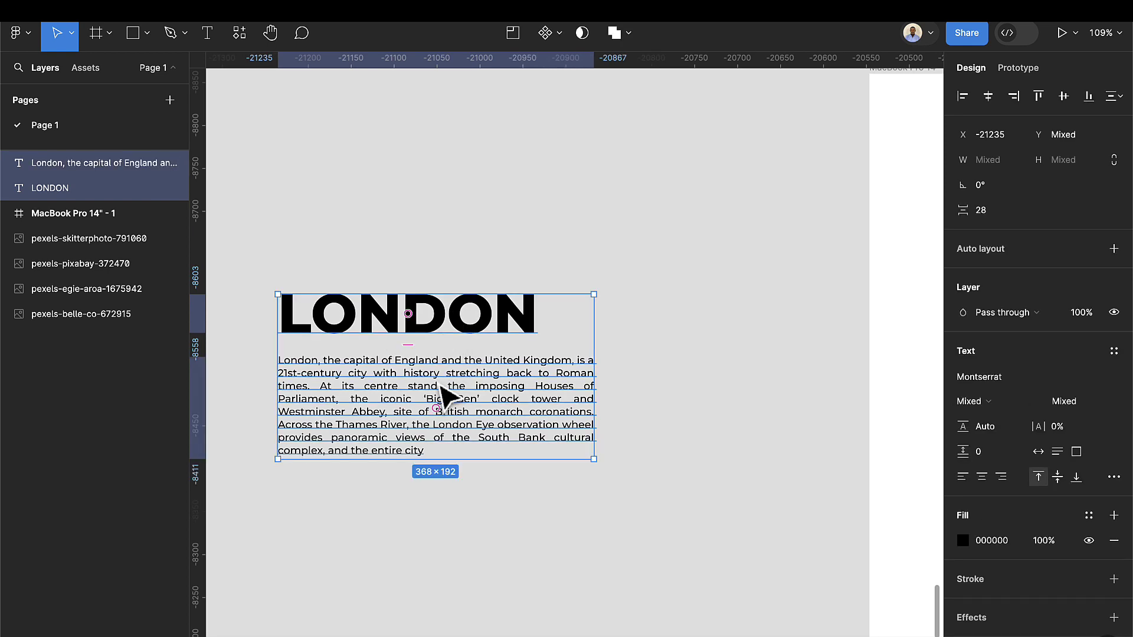
key(shift+a)
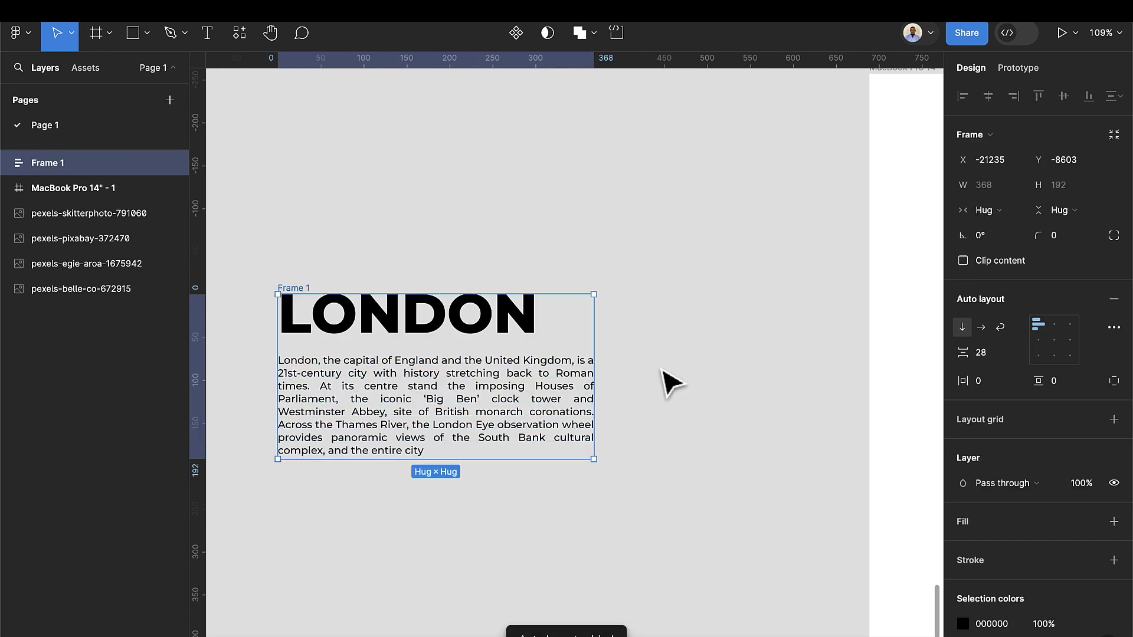
click(983, 353)
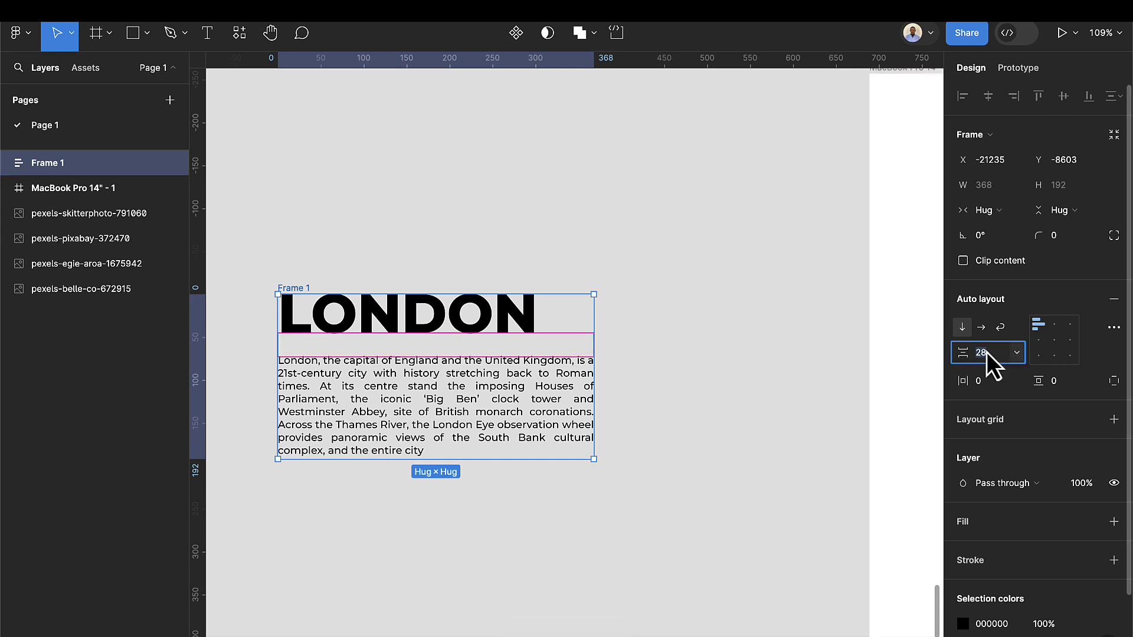
text(16)
key(Return)
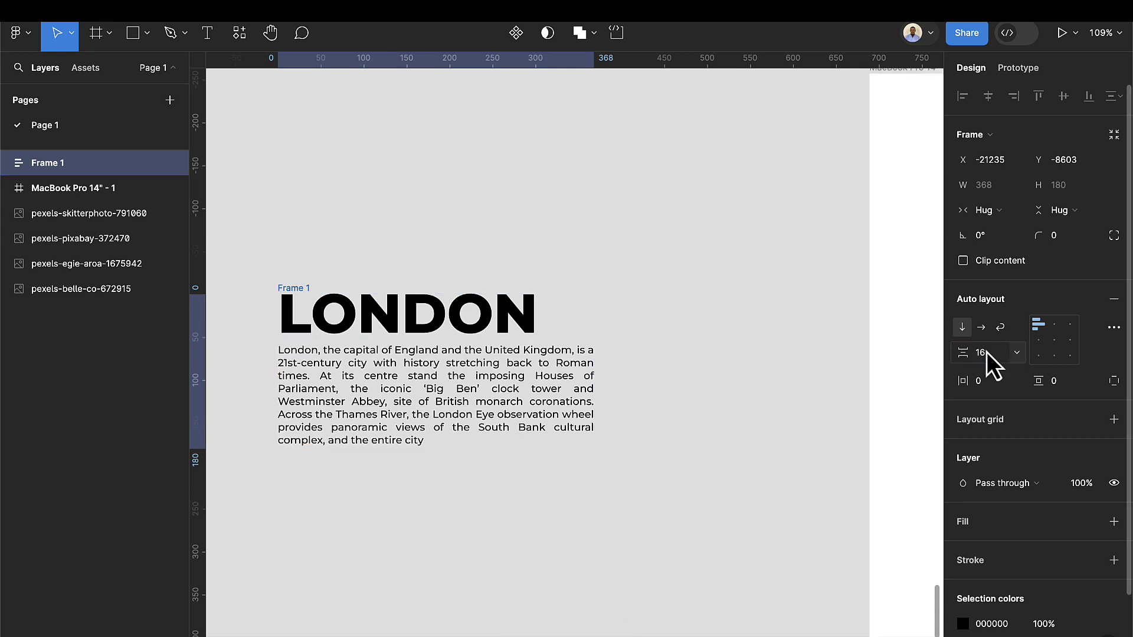
Try the Standard vertical trim on the LONDON heading, and restore its tight vertical trim.
click(429, 327)
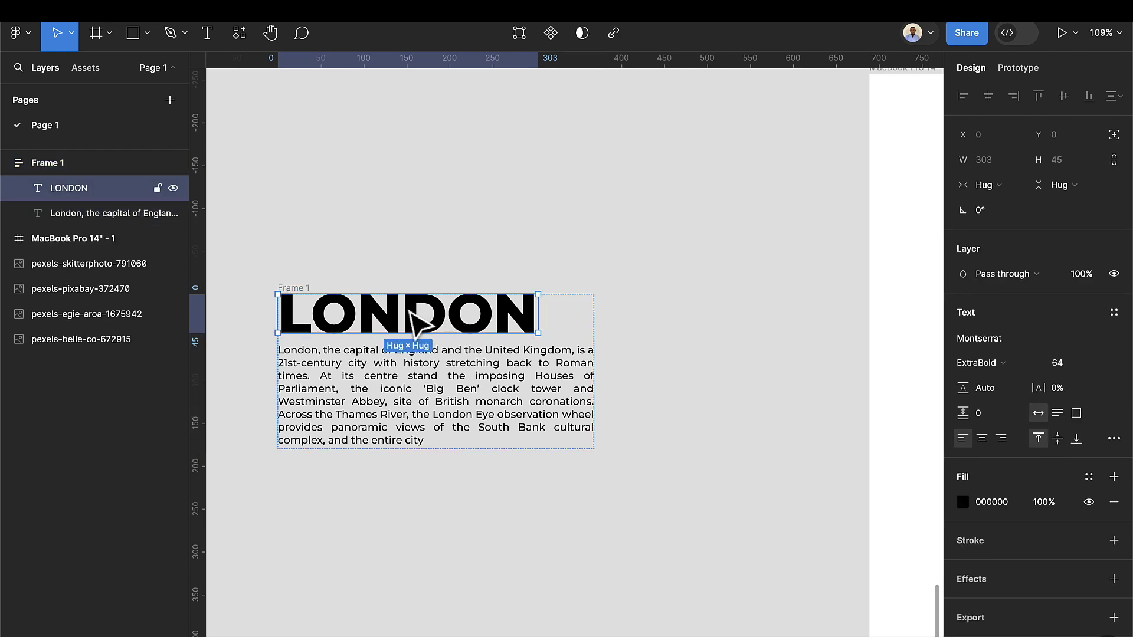
click(1113, 439)
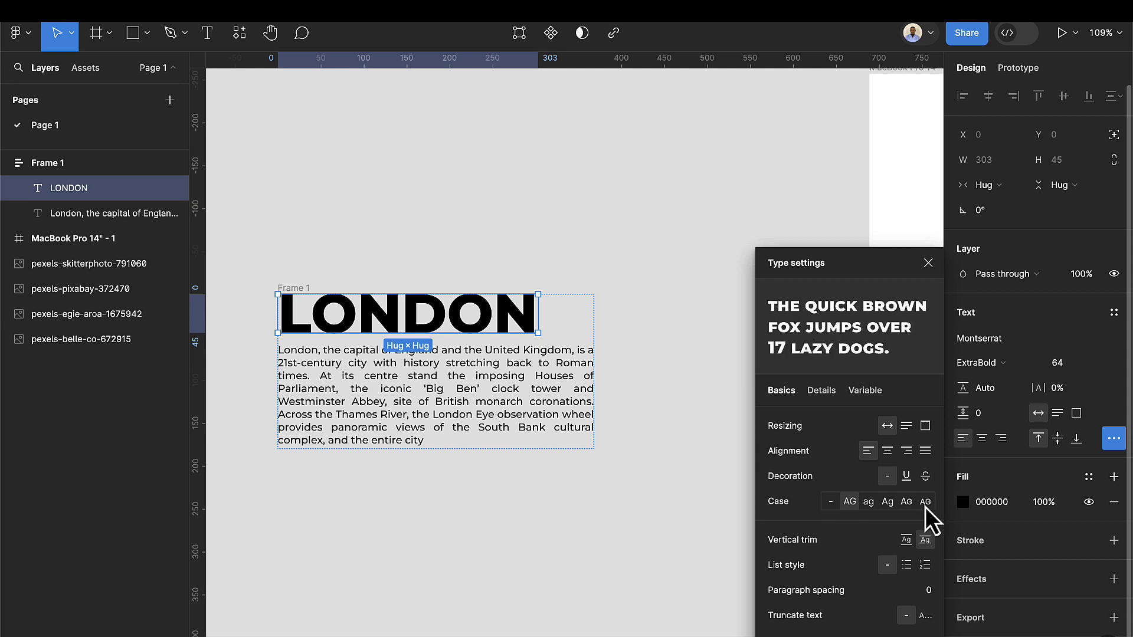
click(907, 540)
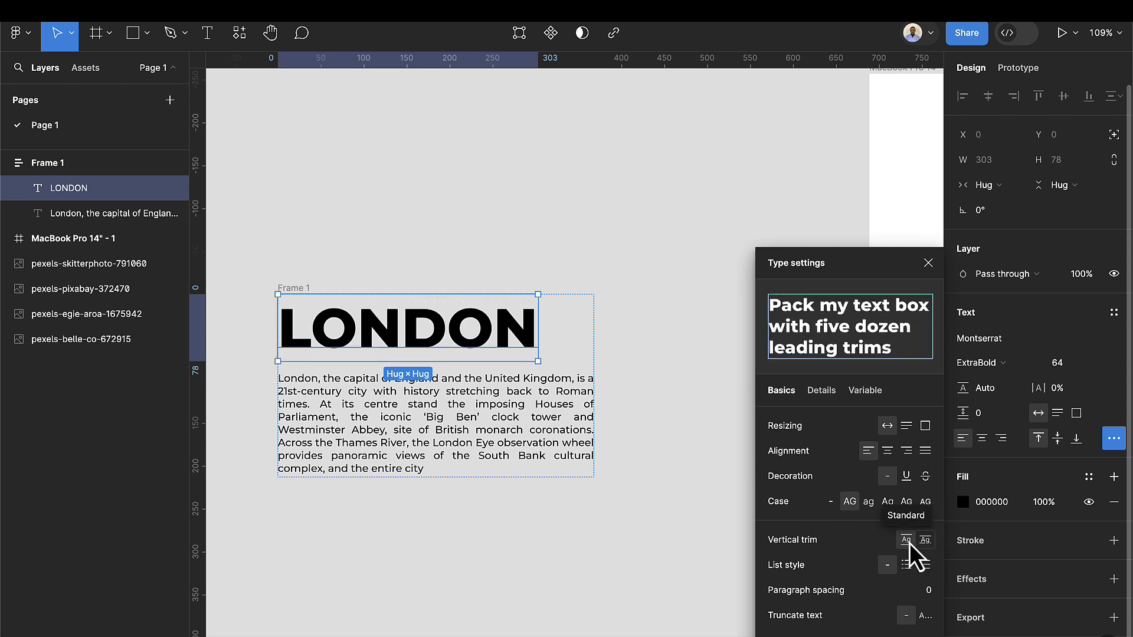
click(925, 542)
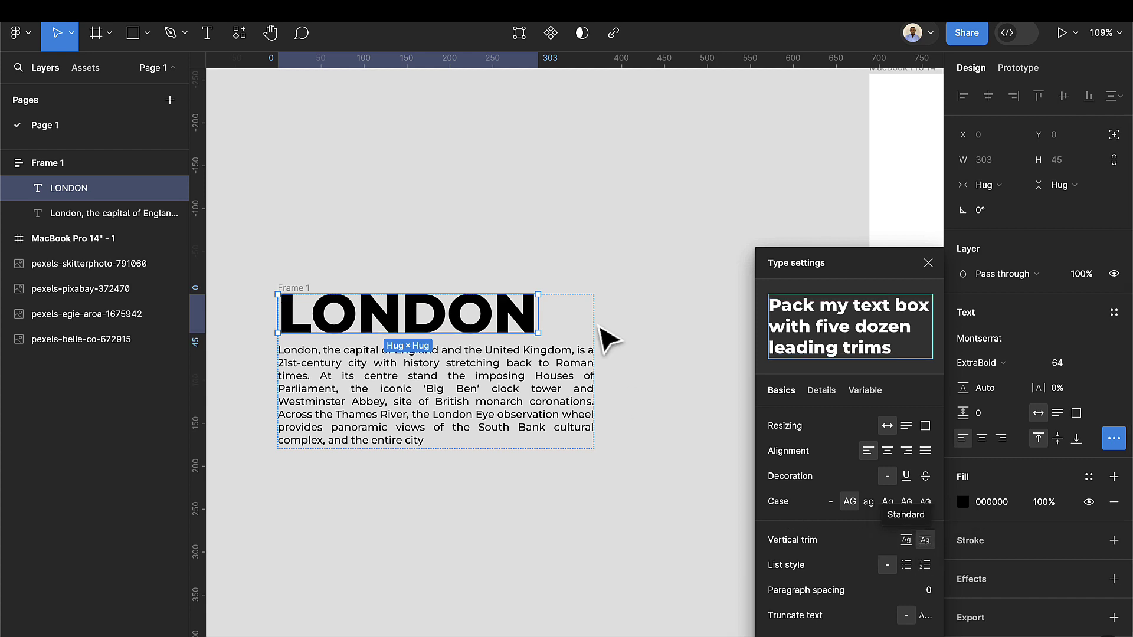
click(927, 262)
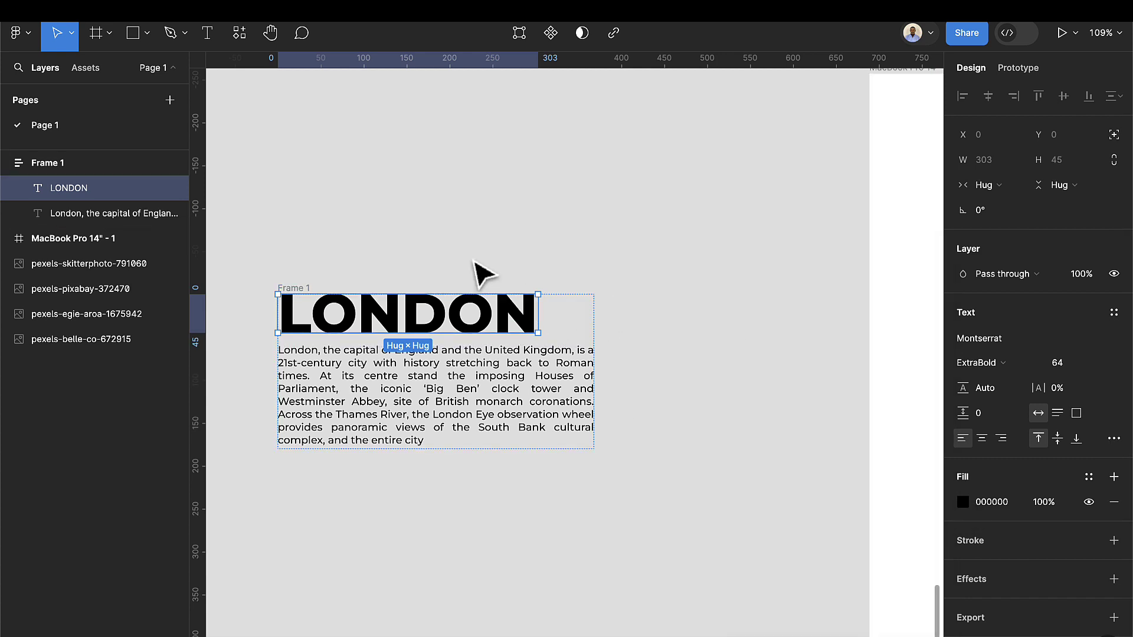
Add a white FFFFFF fill to the auto layout frame holding the London text.
click(391, 283)
click(291, 283)
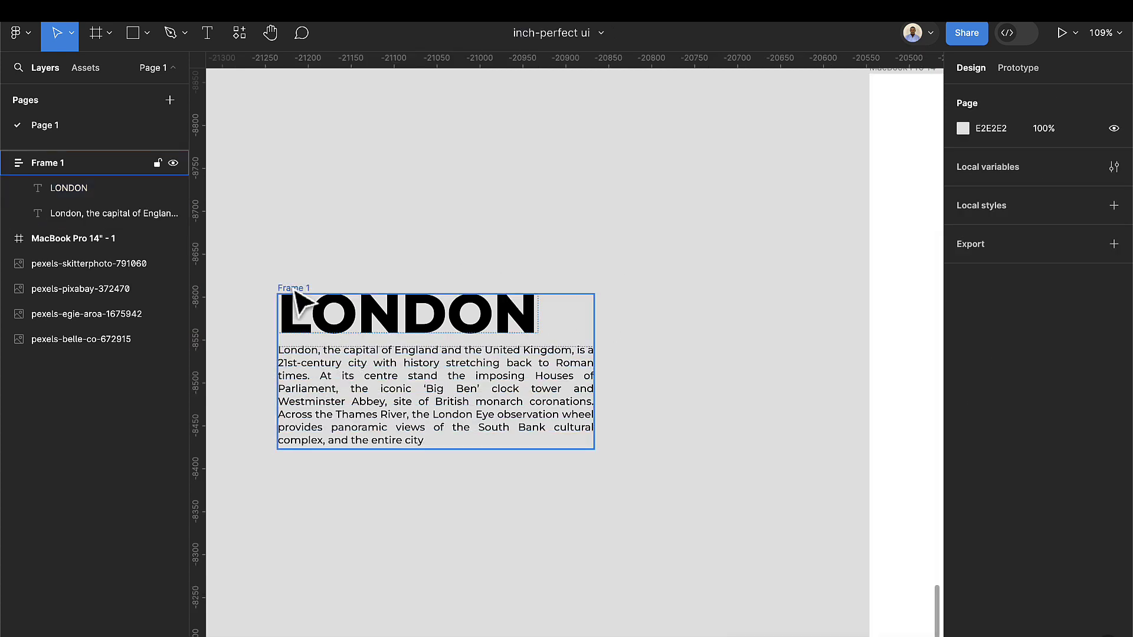
scroll(1042, 438, down, 2)
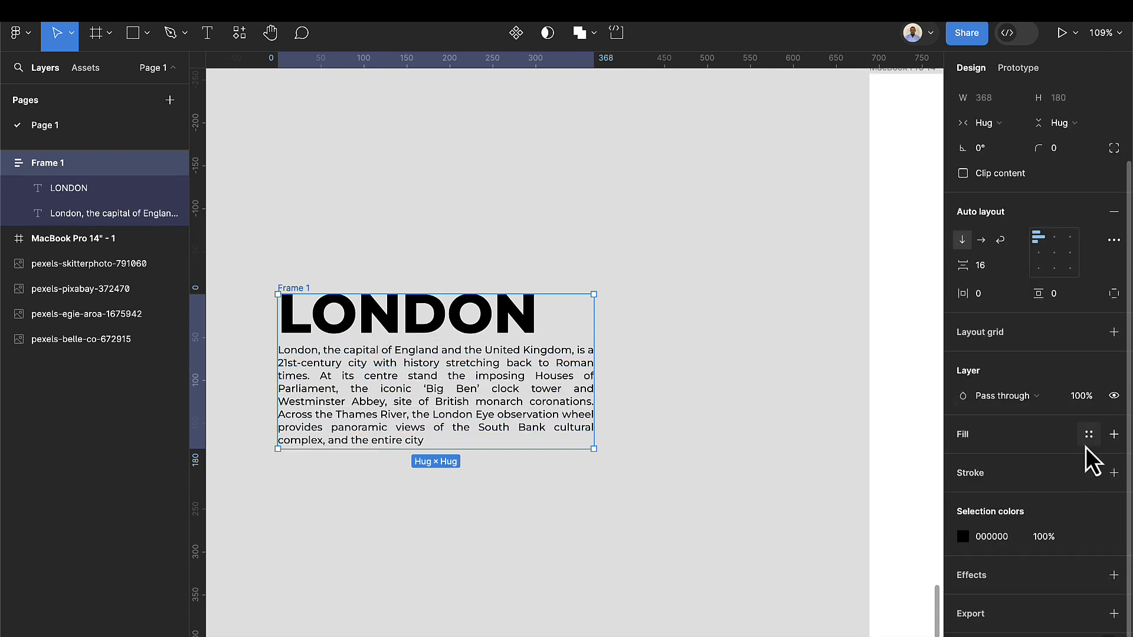
click(1113, 435)
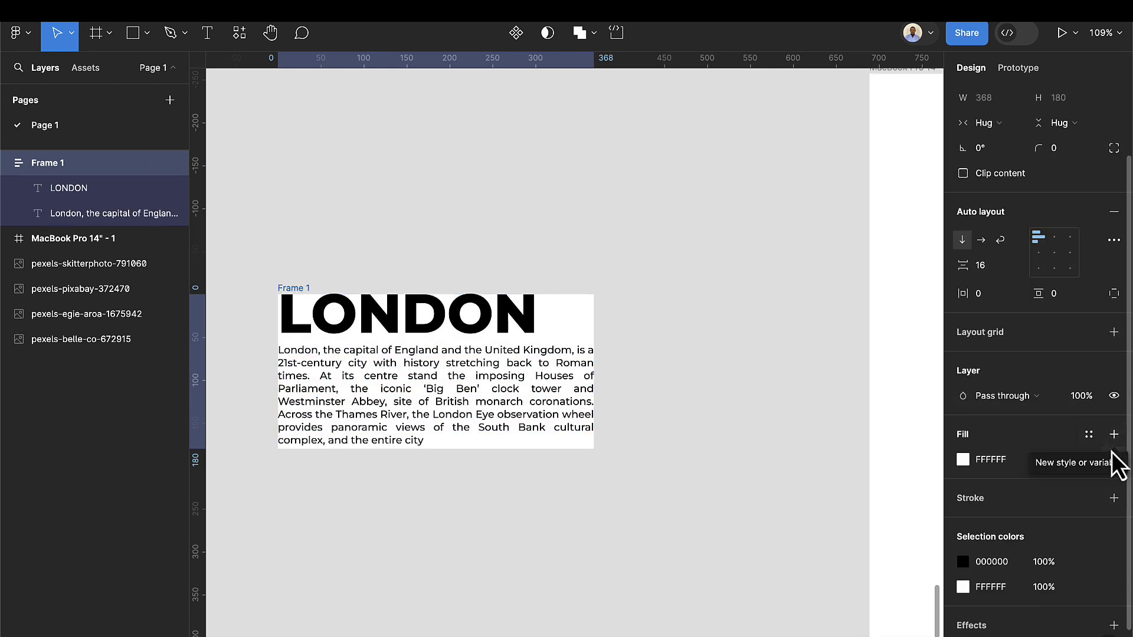
Set the London frame's auto layout padding to 30 horizontally and 20 vertically.
scroll(1011, 331, up, 1)
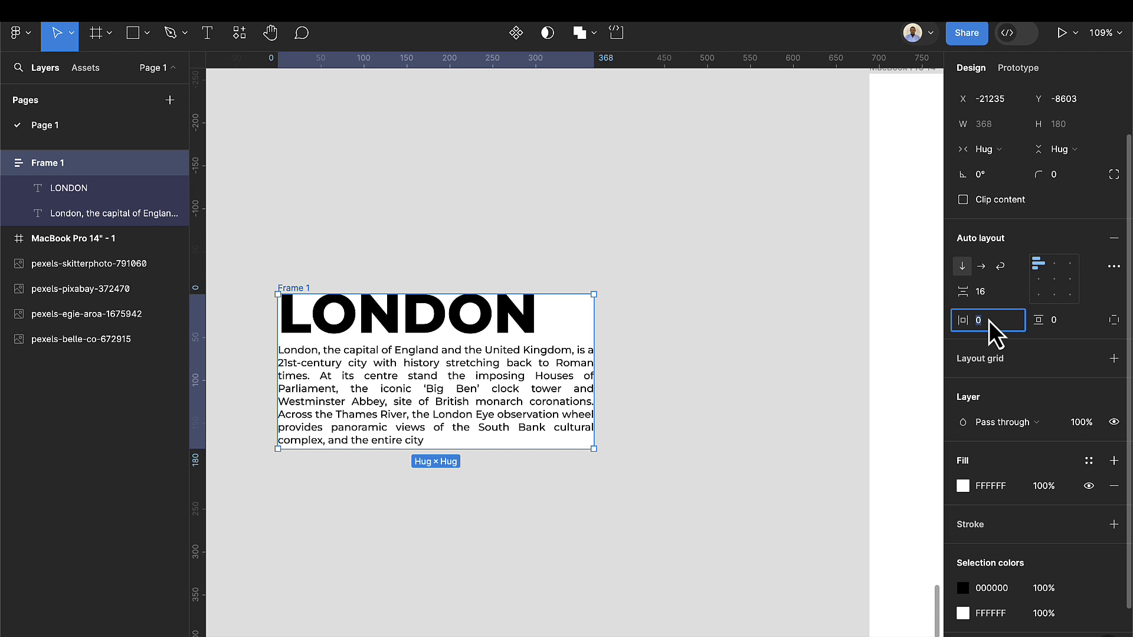
click(993, 320)
text(30)
key(Return)
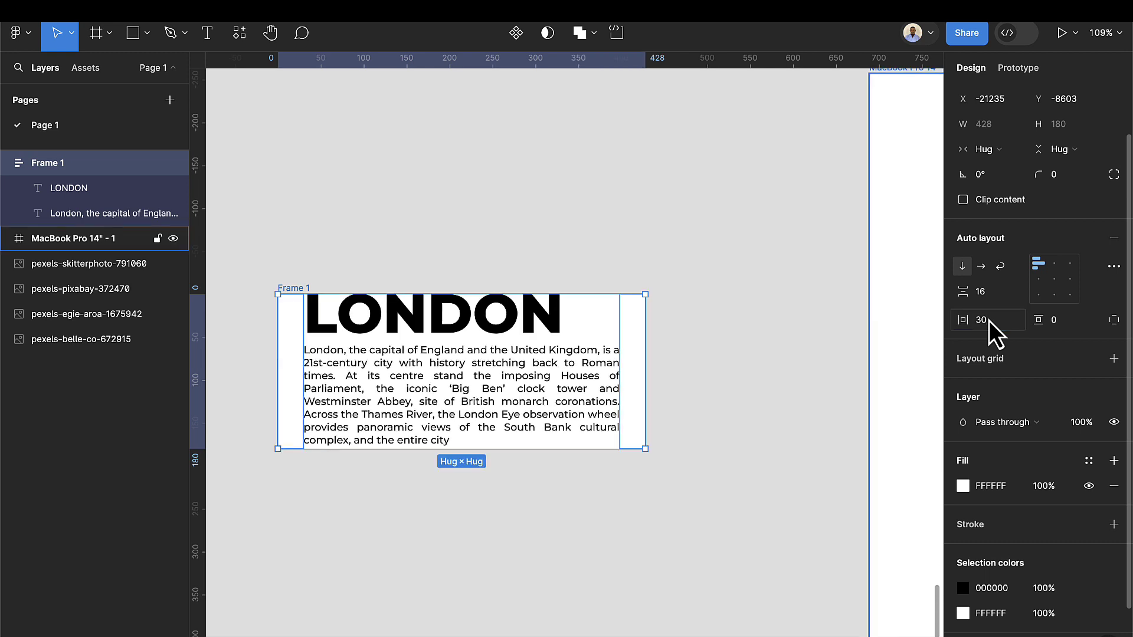
click(1069, 320)
text(20)
key(Return)
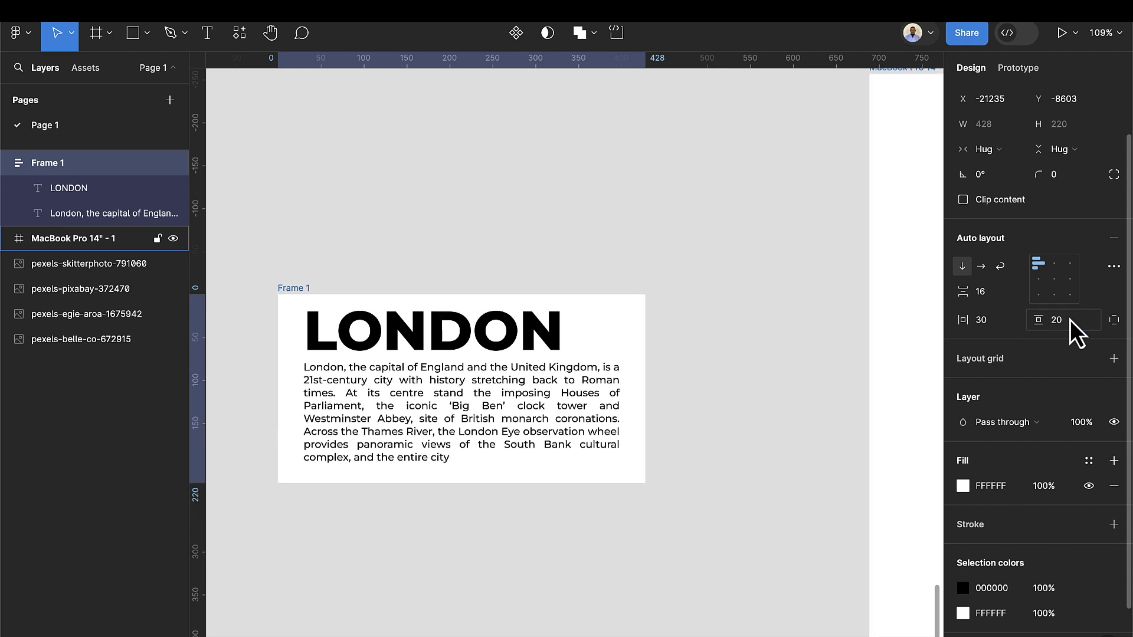
Round the London card's corners to a radius of 8 and set its white fill's opacity to 50%.
click(1065, 184)
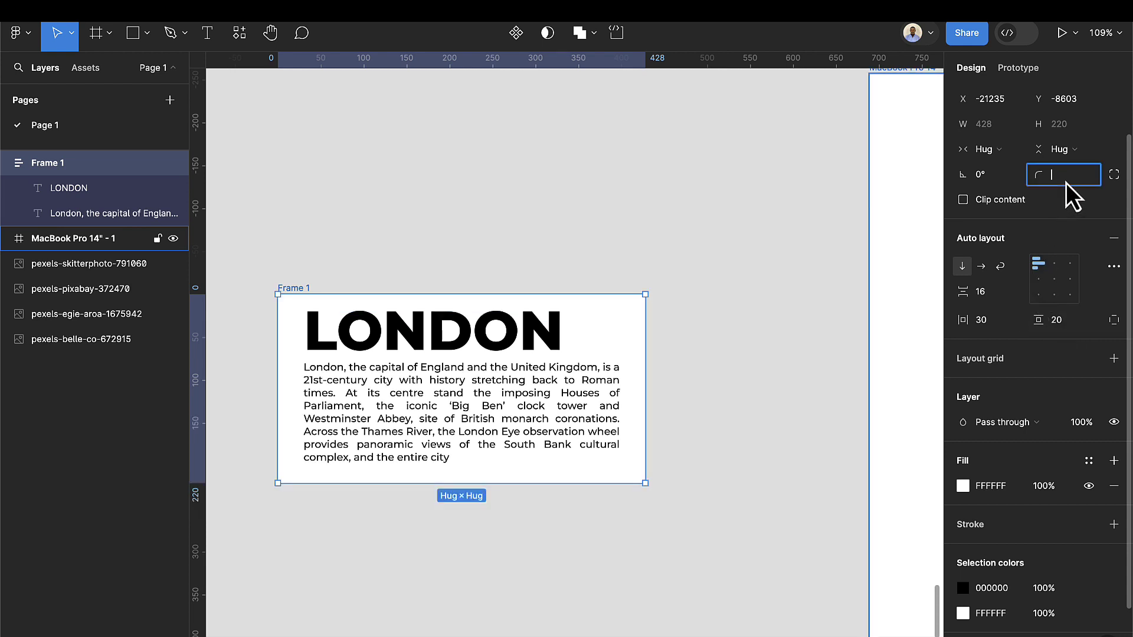
text(8)
key(Return)
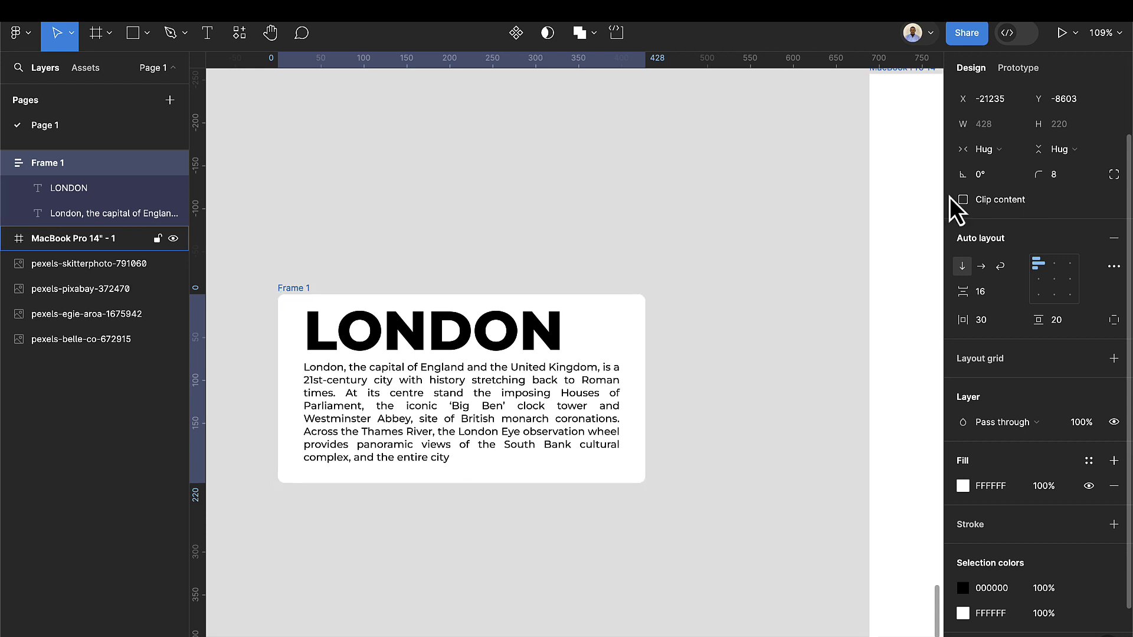
scroll(1003, 458, down, 2)
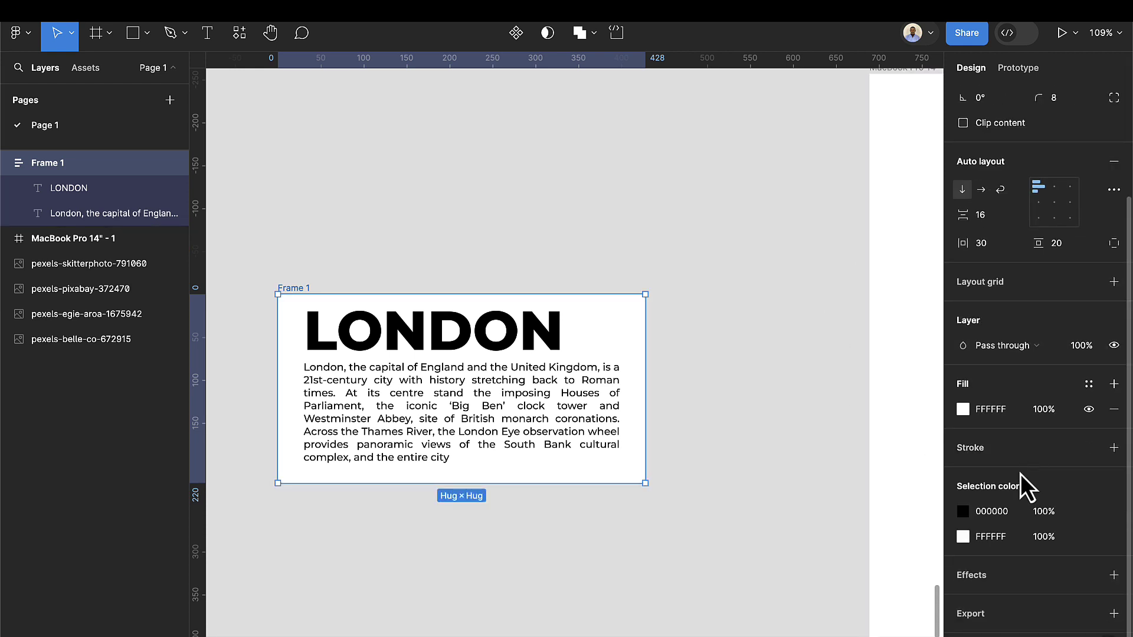
click(1049, 413)
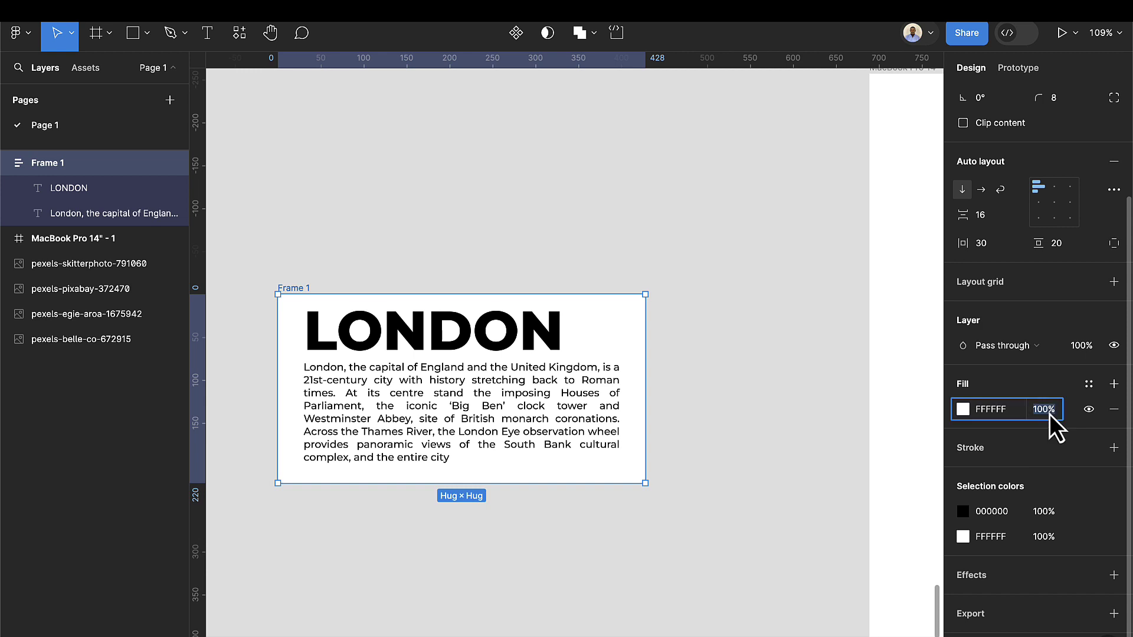
text(50)
key(Return)
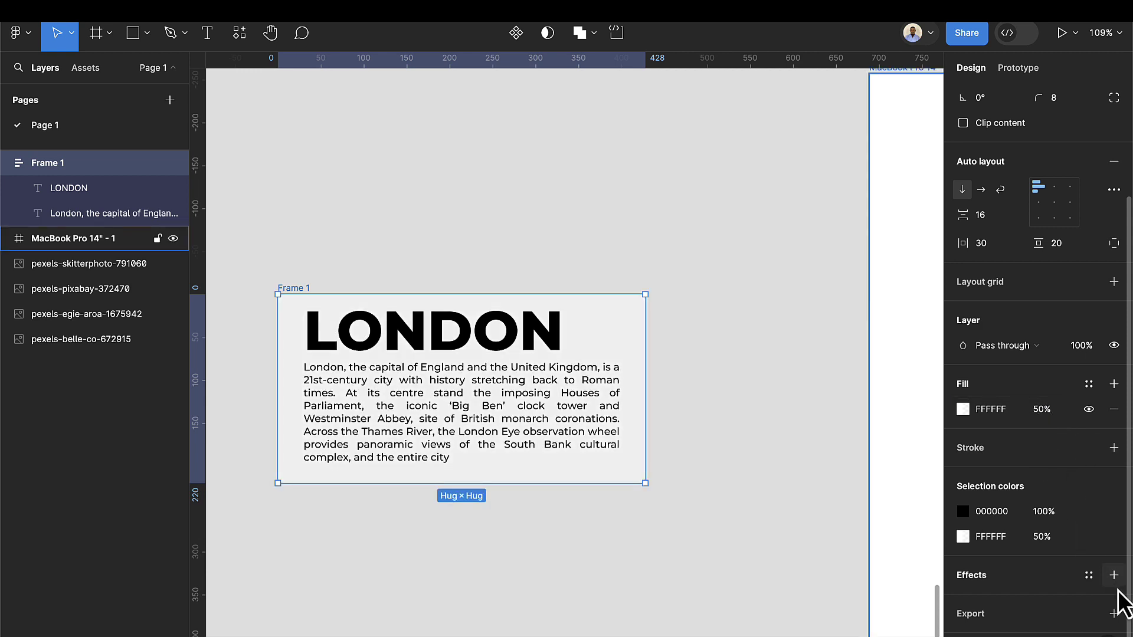
Add a Background blur effect with a blur value of 50 to the London card.
click(1113, 575)
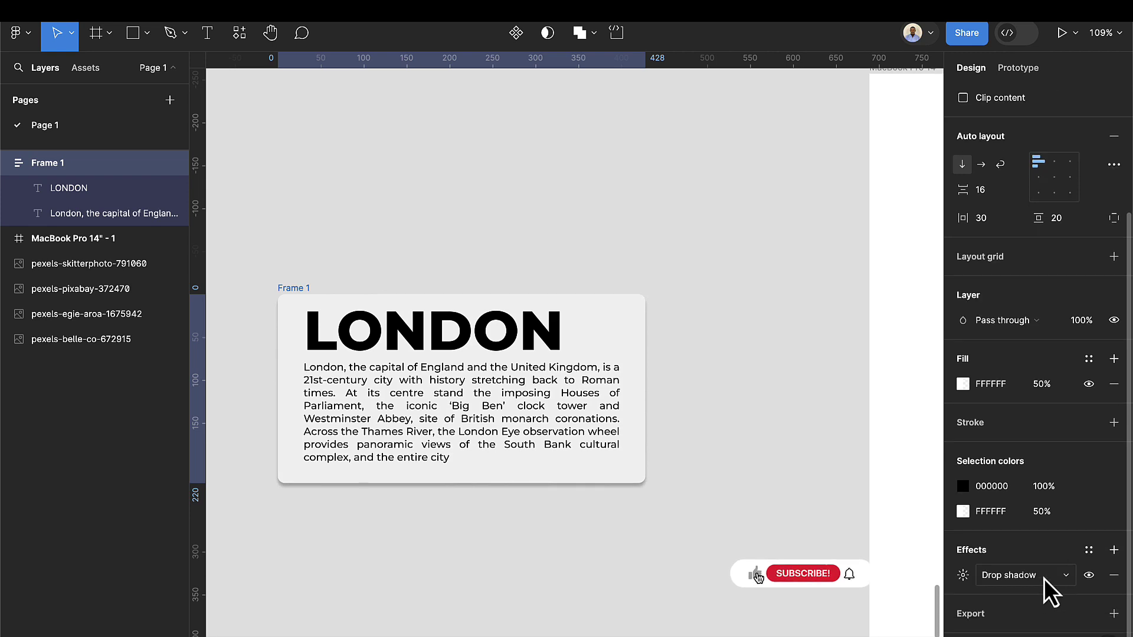
click(1043, 579)
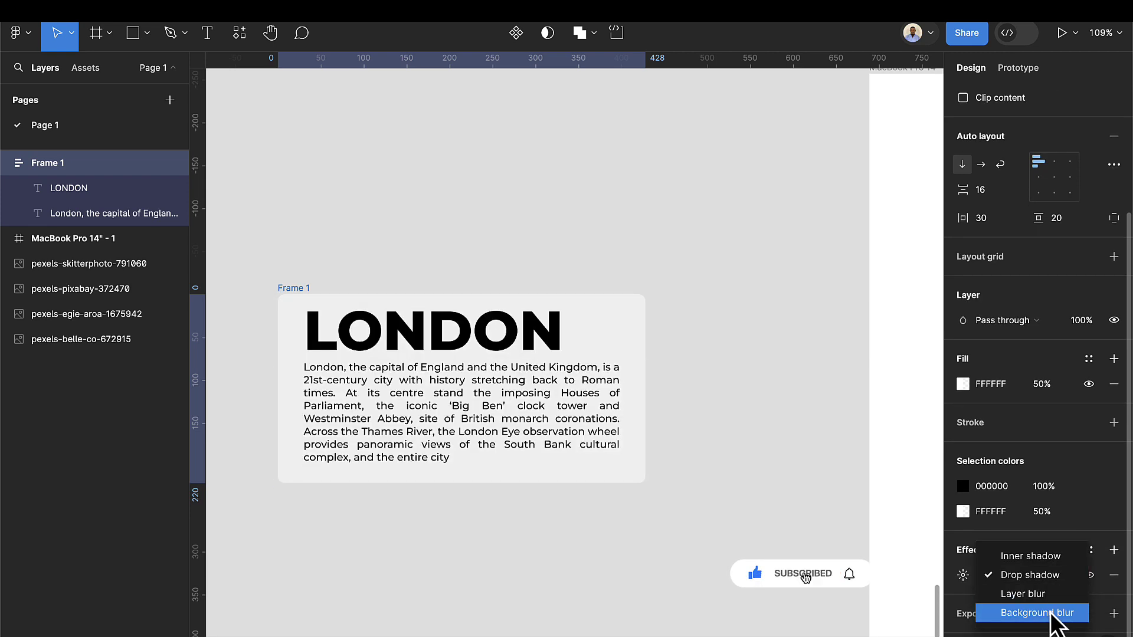
click(1051, 613)
click(962, 578)
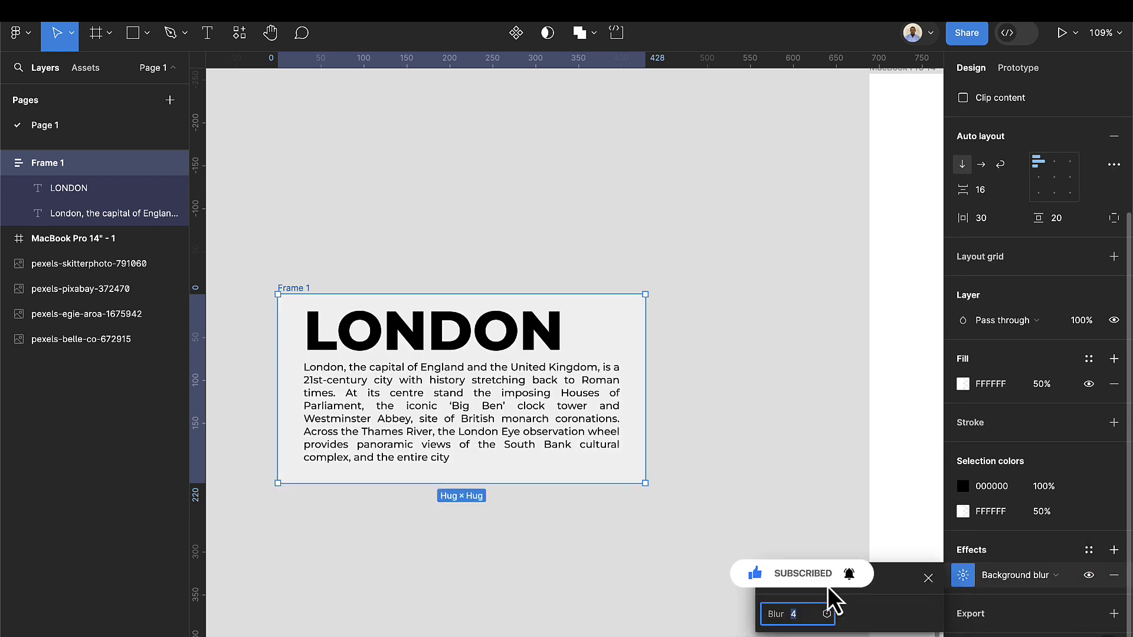
key(Return)
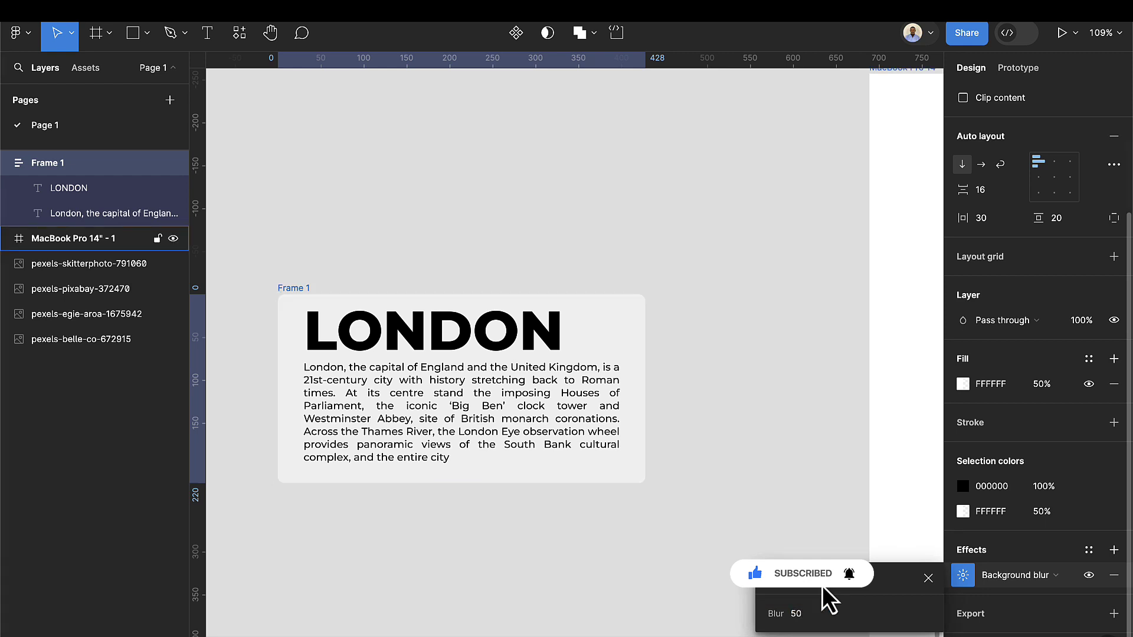
click(728, 470)
scroll(727, 466, down, 5)
scroll(731, 455, right, 3)
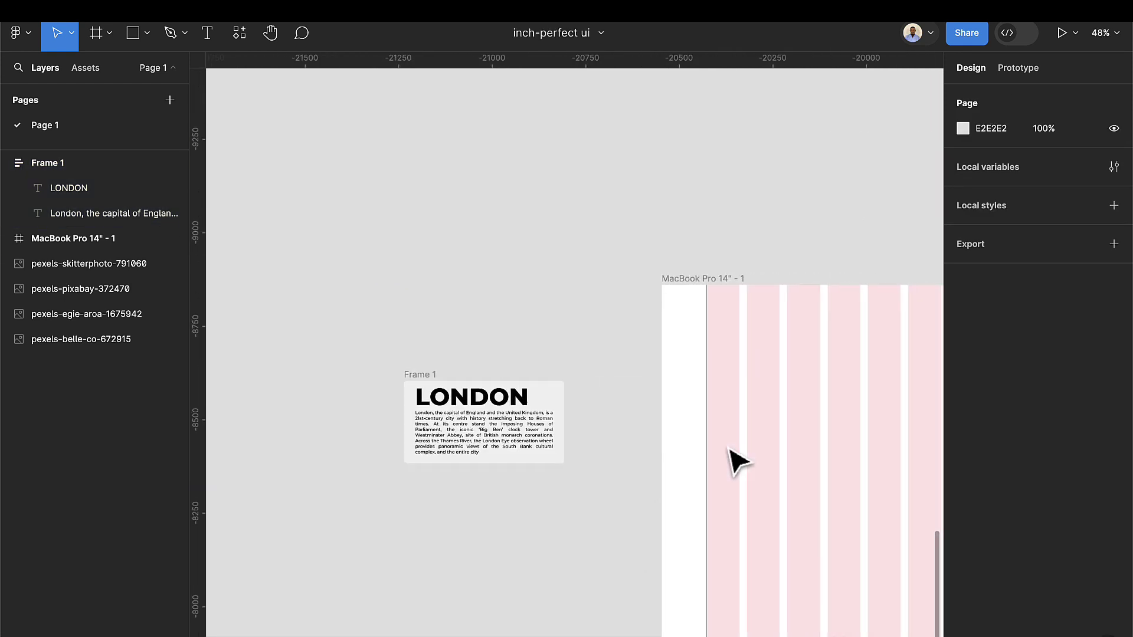
Unlink the proportions of the four city photos and resize them all to 250 wide by 350 high.
scroll(731, 462, right, 2)
scroll(625, 457, down, 5)
scroll(629, 458, right, 5)
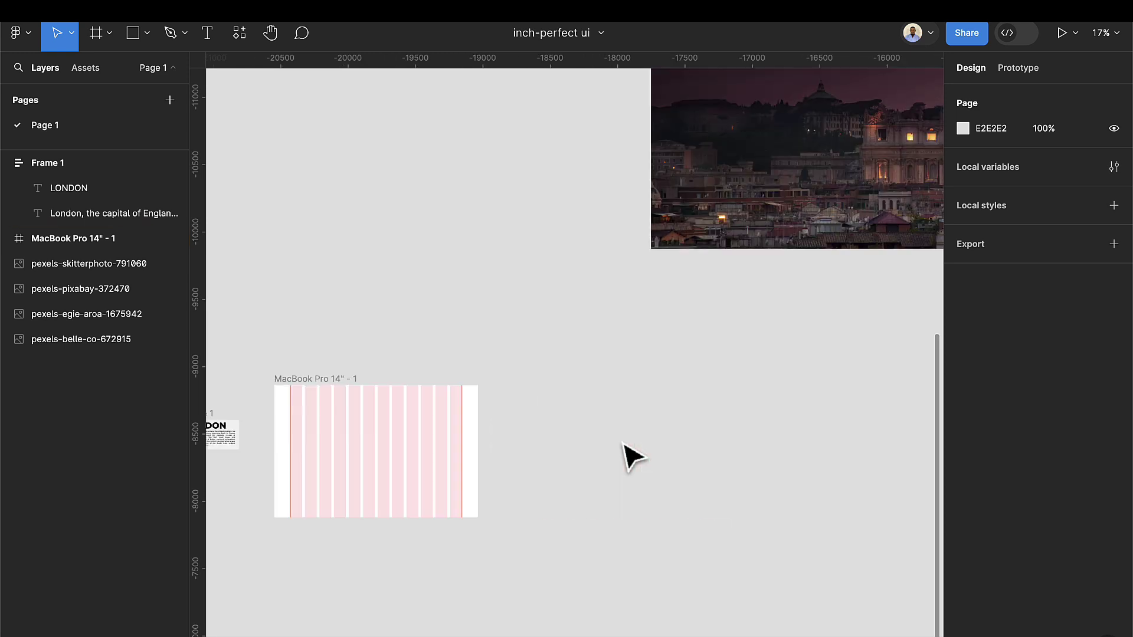
scroll(628, 457, down, 5)
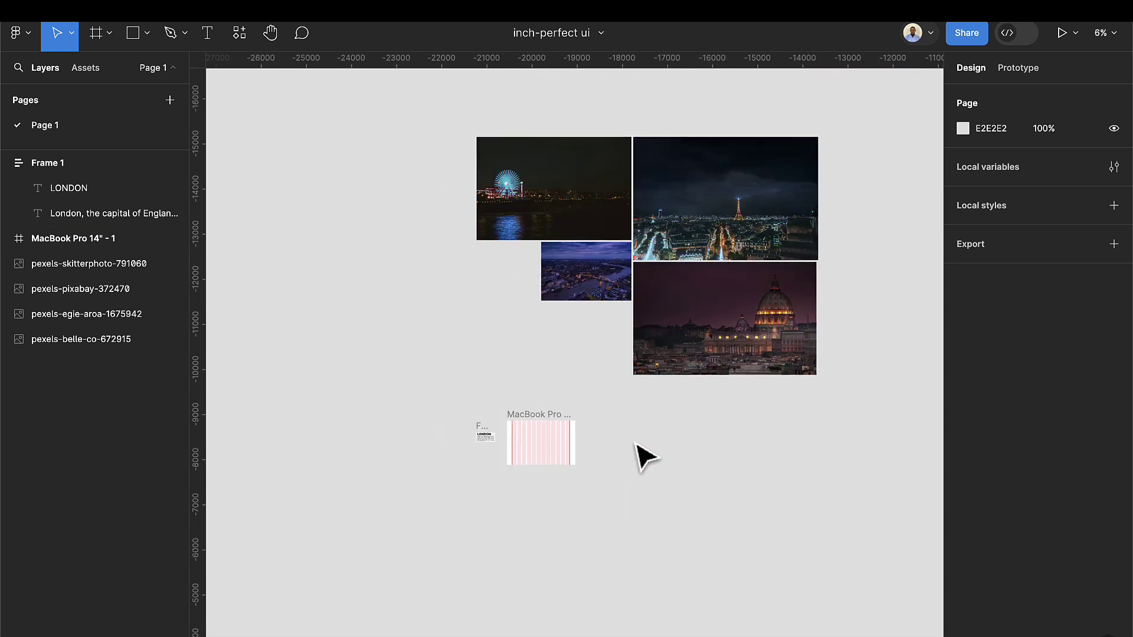
scroll(646, 457, up, 3)
drag(445, 160, 841, 451)
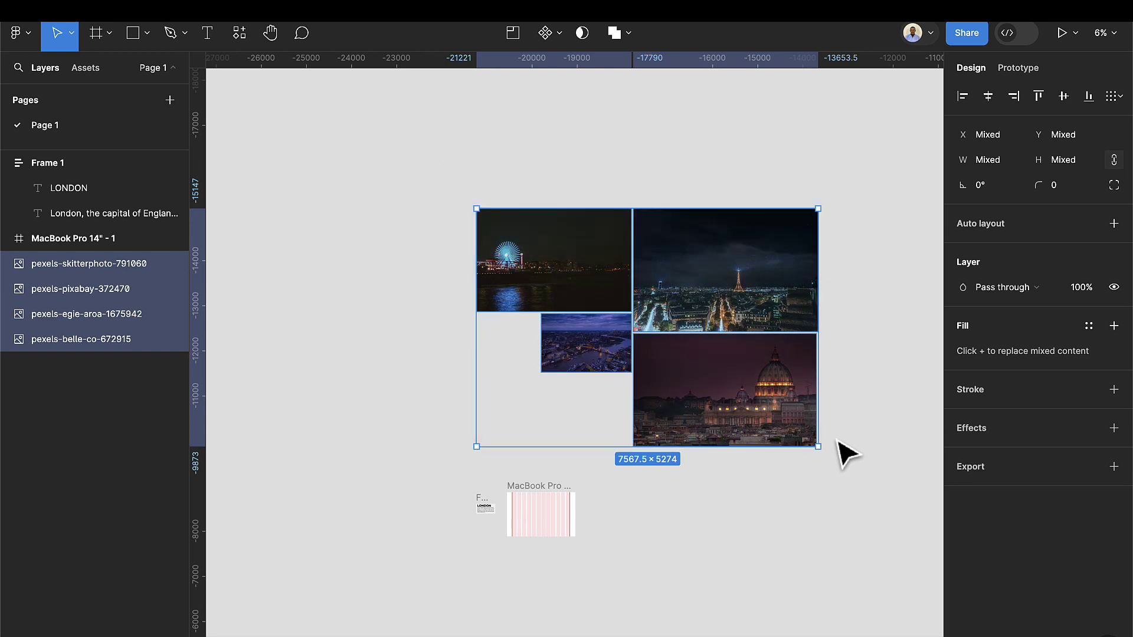
click(1115, 160)
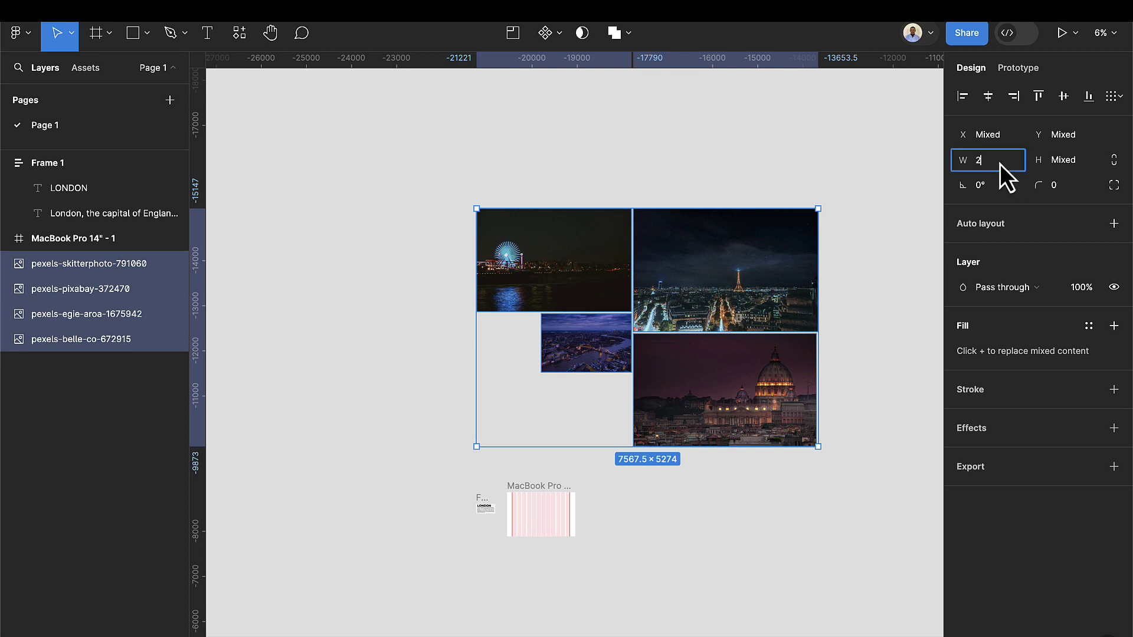
key(Return)
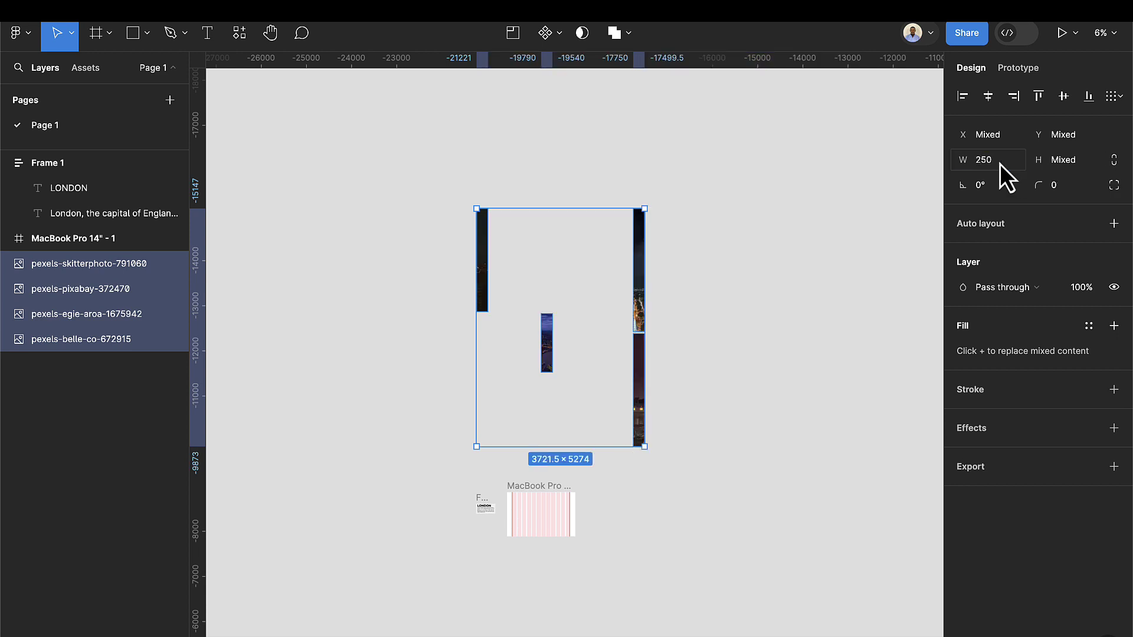
click(1078, 161)
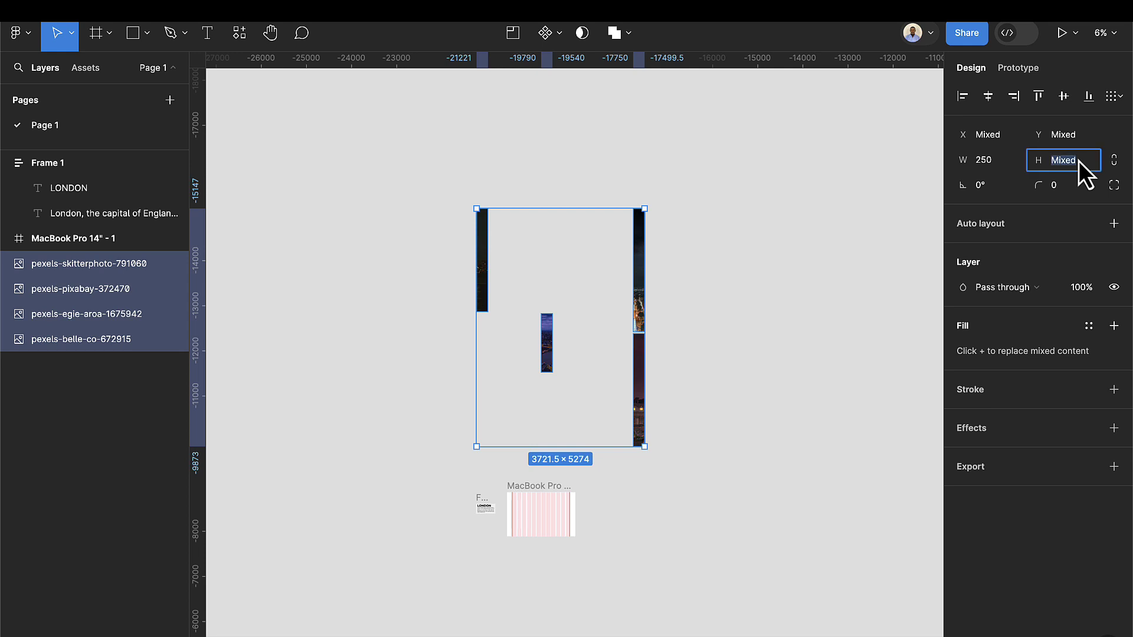
text(350)
key(Return)
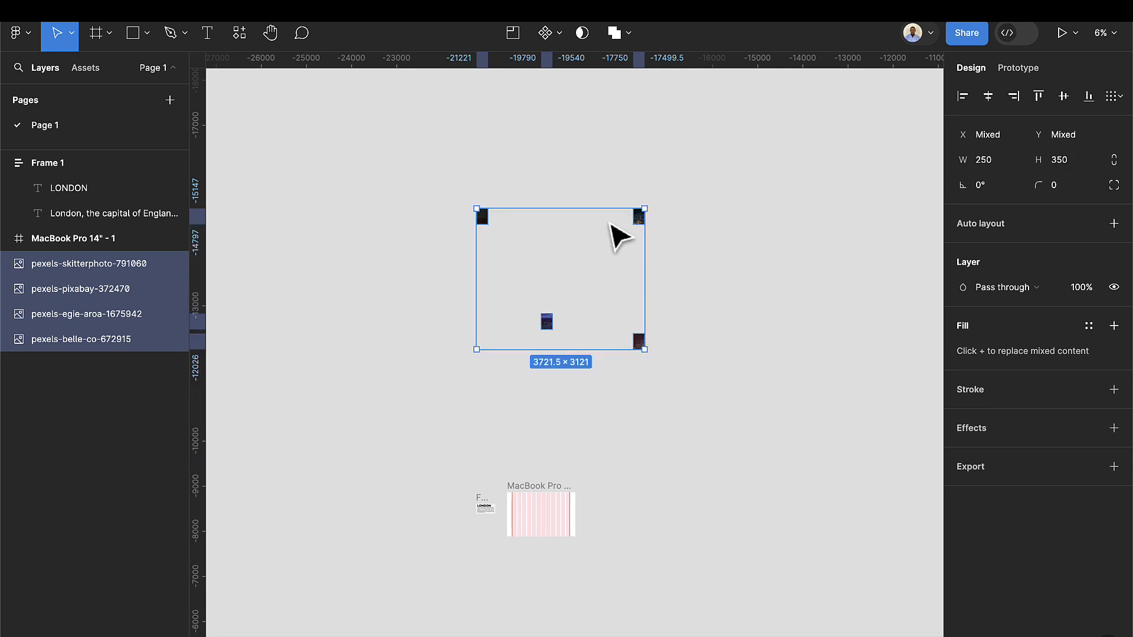
key(Escape)
Line up the four resized city photos in one horizontal row with equal gaps, starting from the blue London photo.
scroll(537, 206, up, 2)
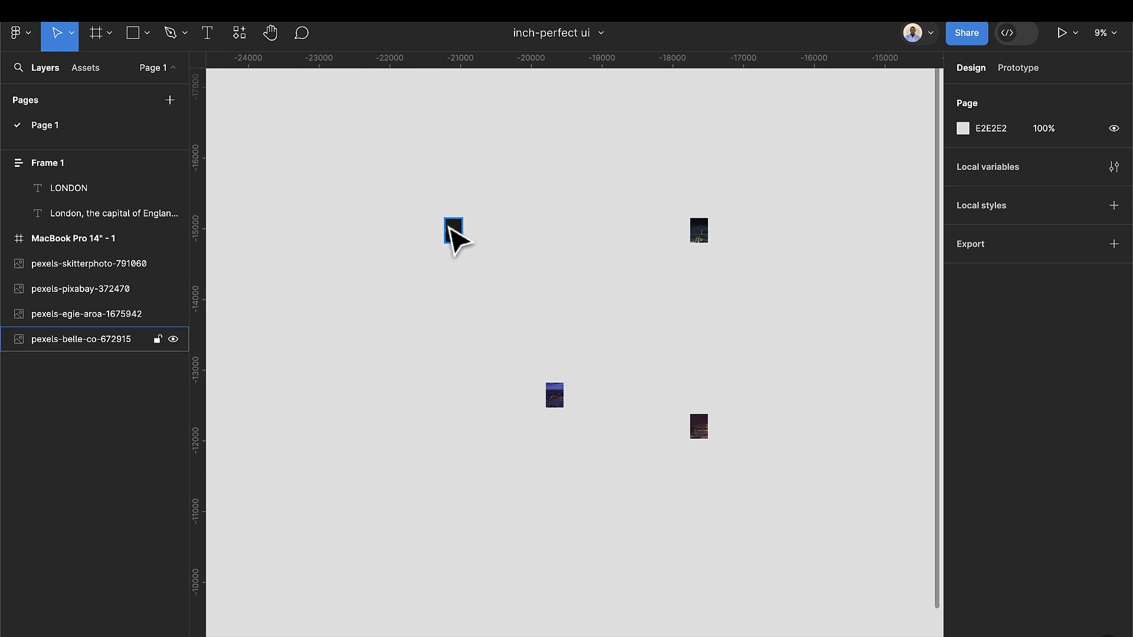
drag(449, 225, 576, 384)
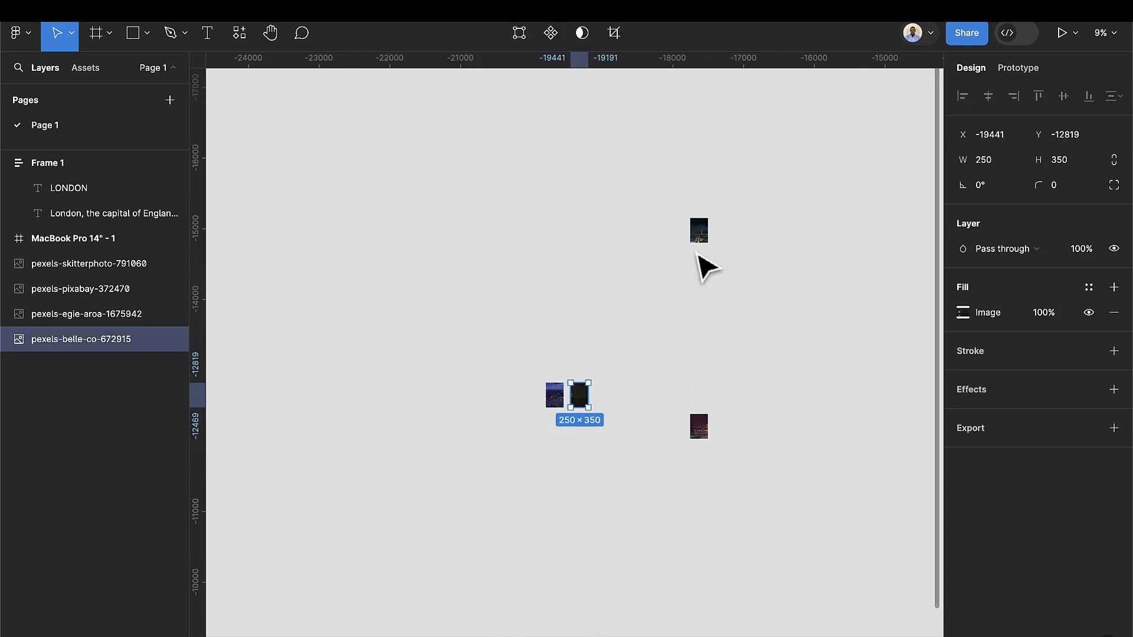
drag(699, 233, 603, 395)
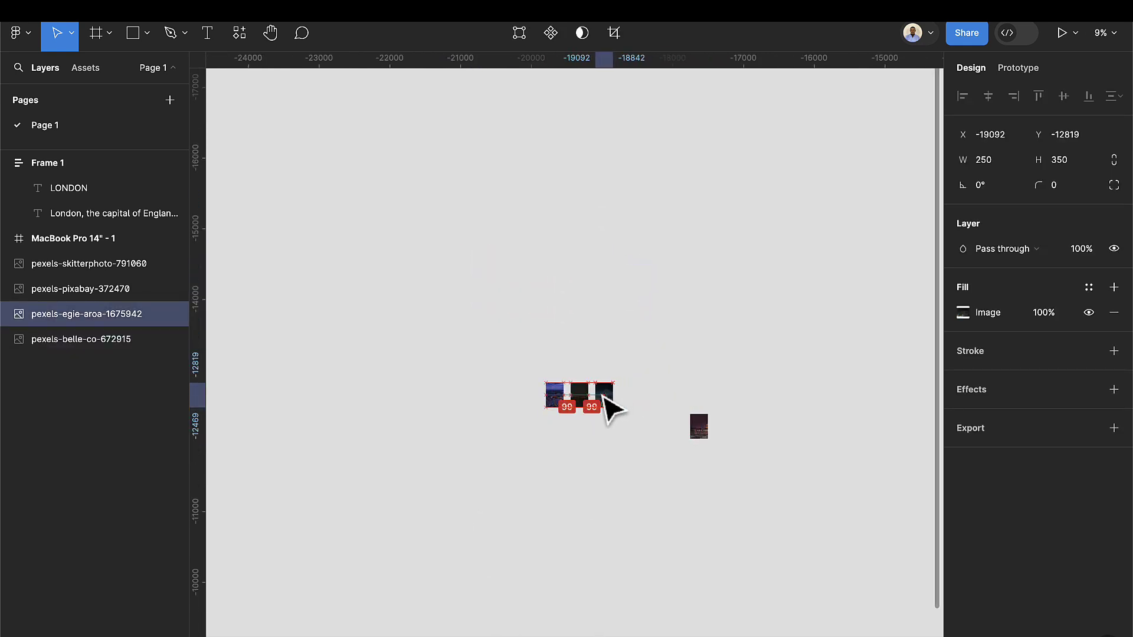
drag(698, 419, 635, 395)
scroll(590, 451, up, 5)
scroll(597, 450, down, 5)
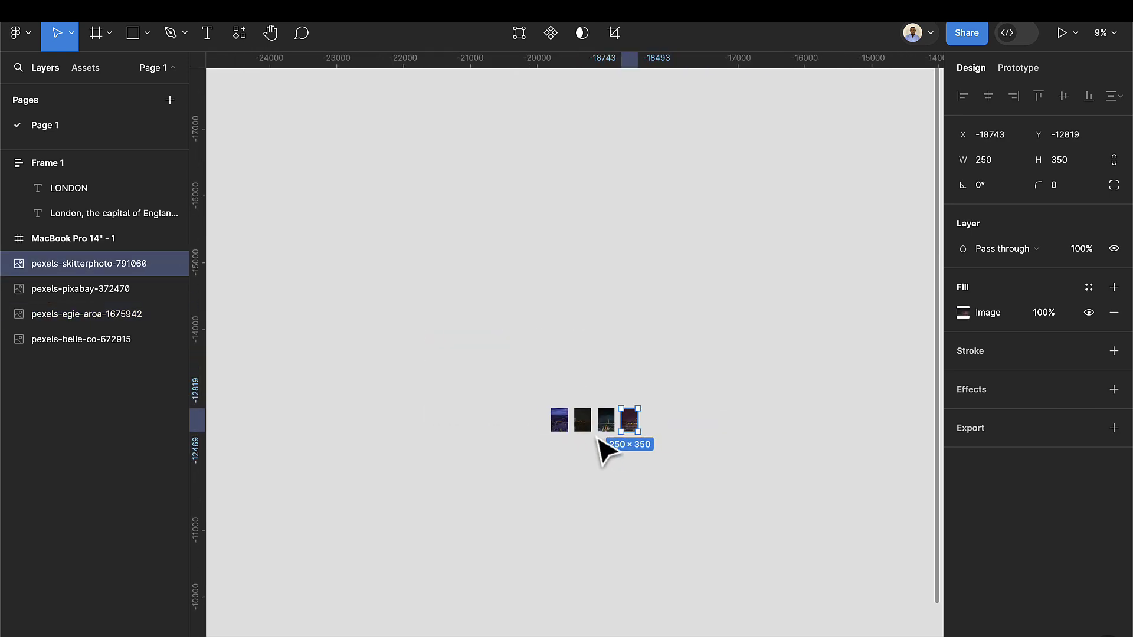
Move the whole row of four city photos down to just above the MacBook Pro frame.
scroll(601, 451, down, 3)
scroll(584, 383, down, 2)
drag(549, 287, 642, 383)
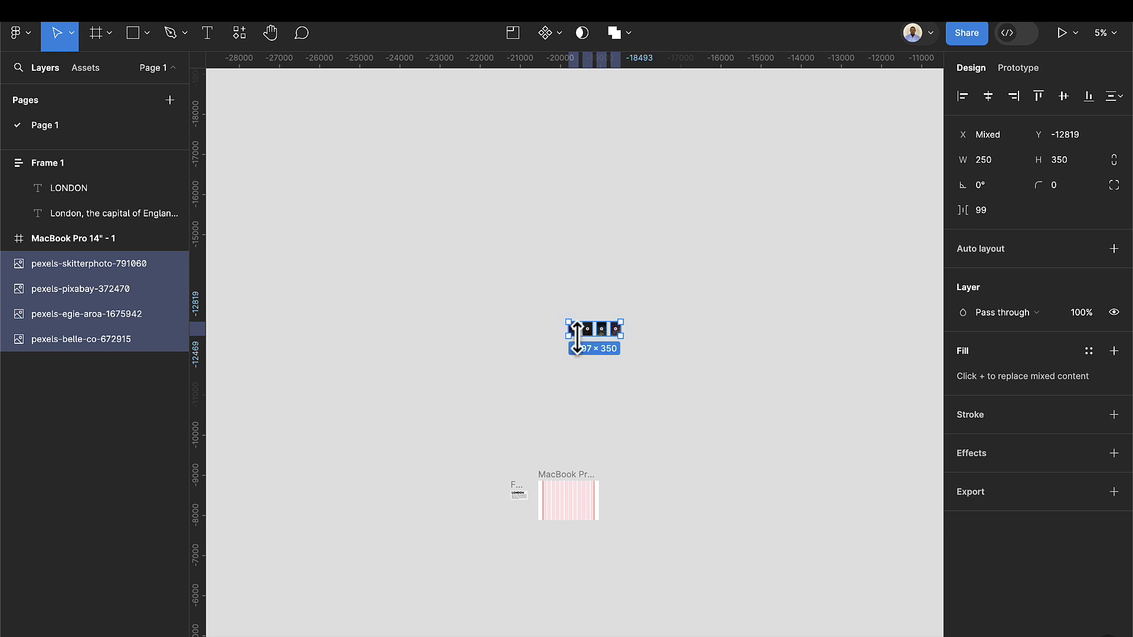
drag(600, 343, 596, 471)
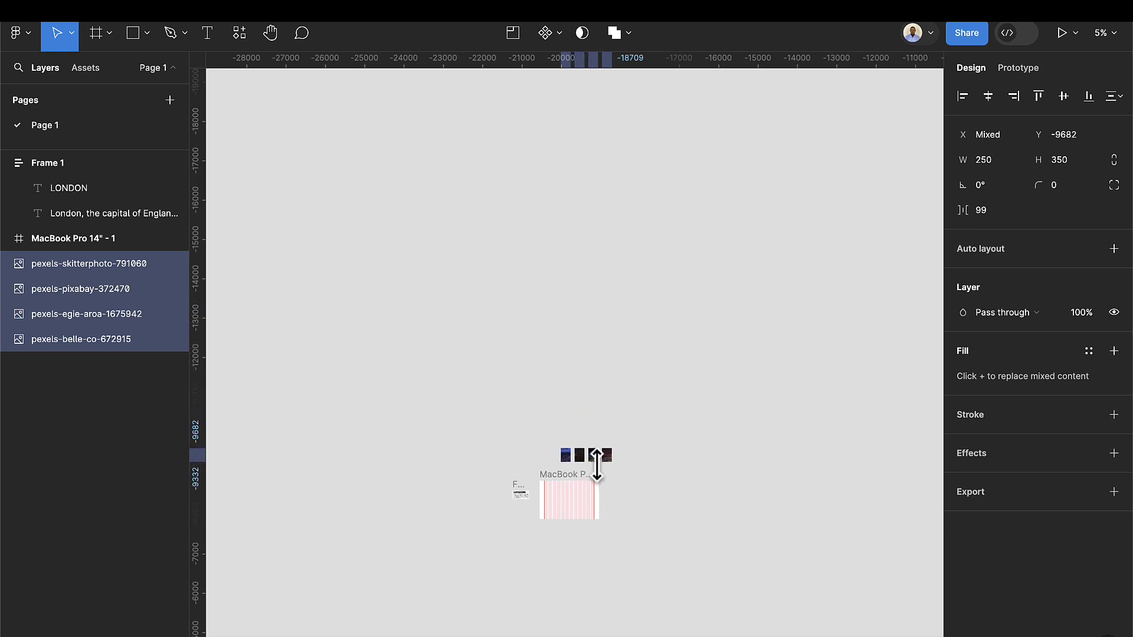
Tighten the horizontal spacing between the four city photos to 16.
scroll(599, 475, up, 2)
scroll(603, 472, down, 5)
scroll(575, 209, up, 4)
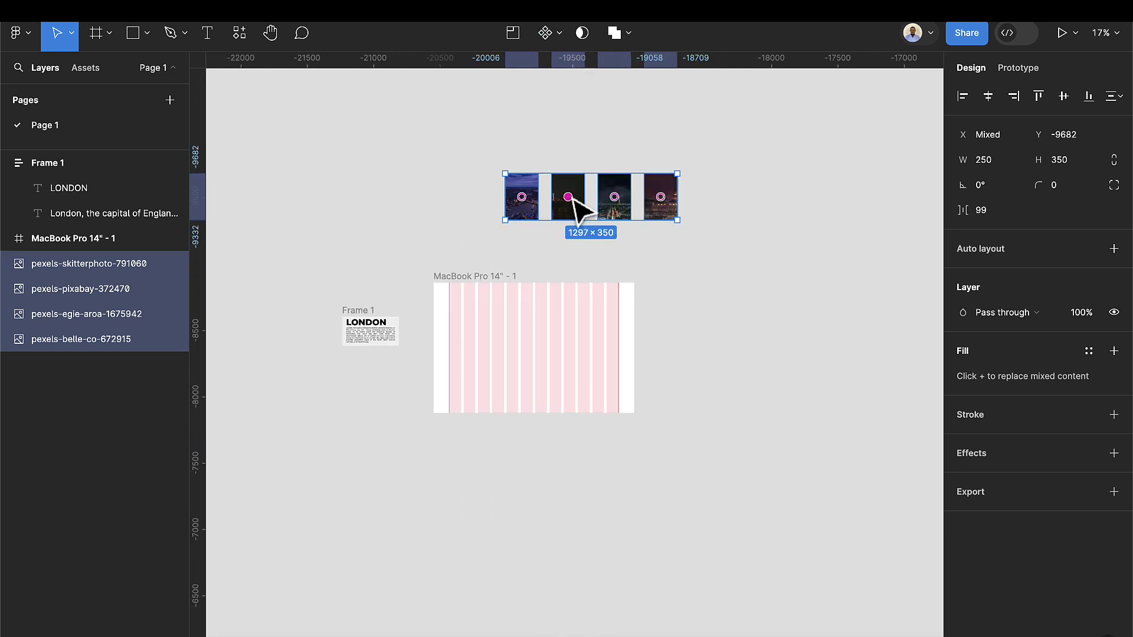
scroll(573, 199, up, 4)
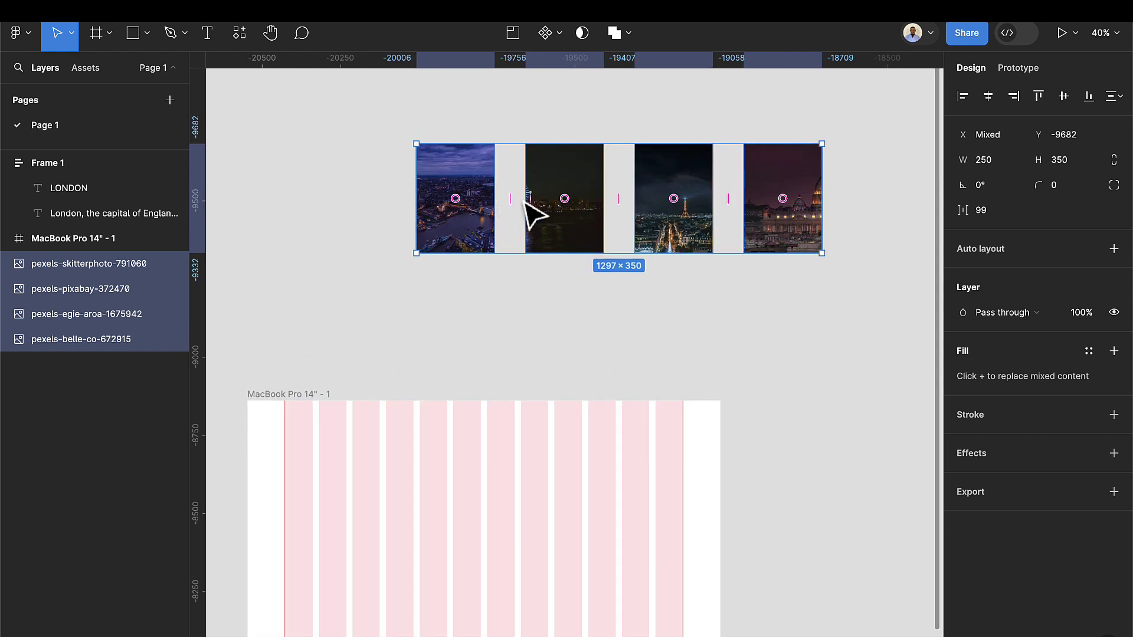
mouse_move(511, 199)
drag(511, 199, 498, 198)
click(984, 212)
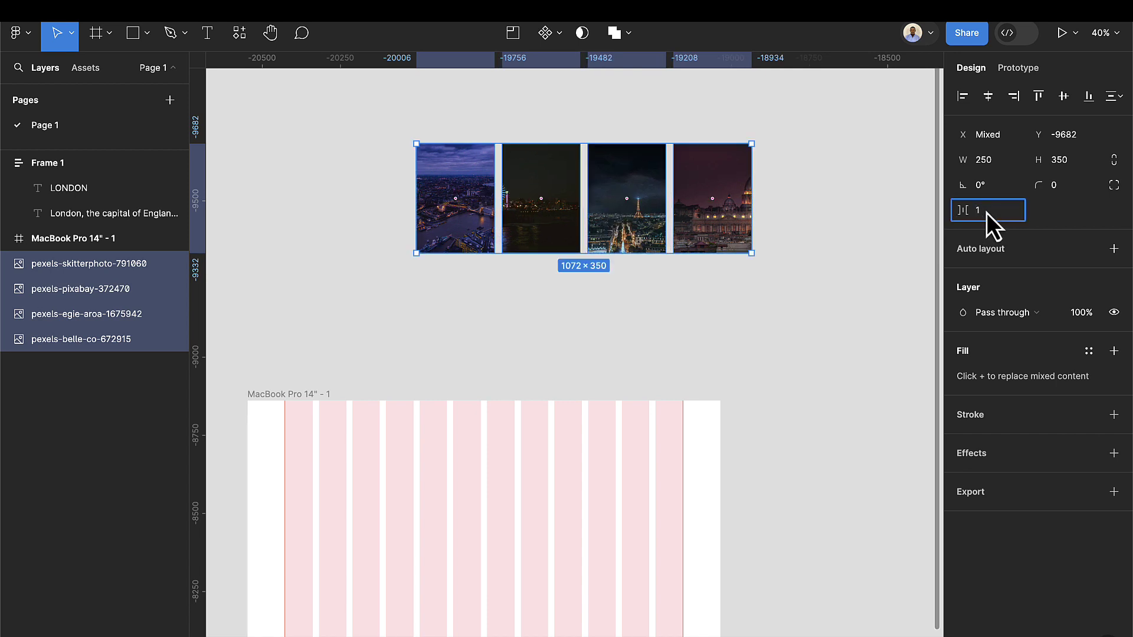
key(Return)
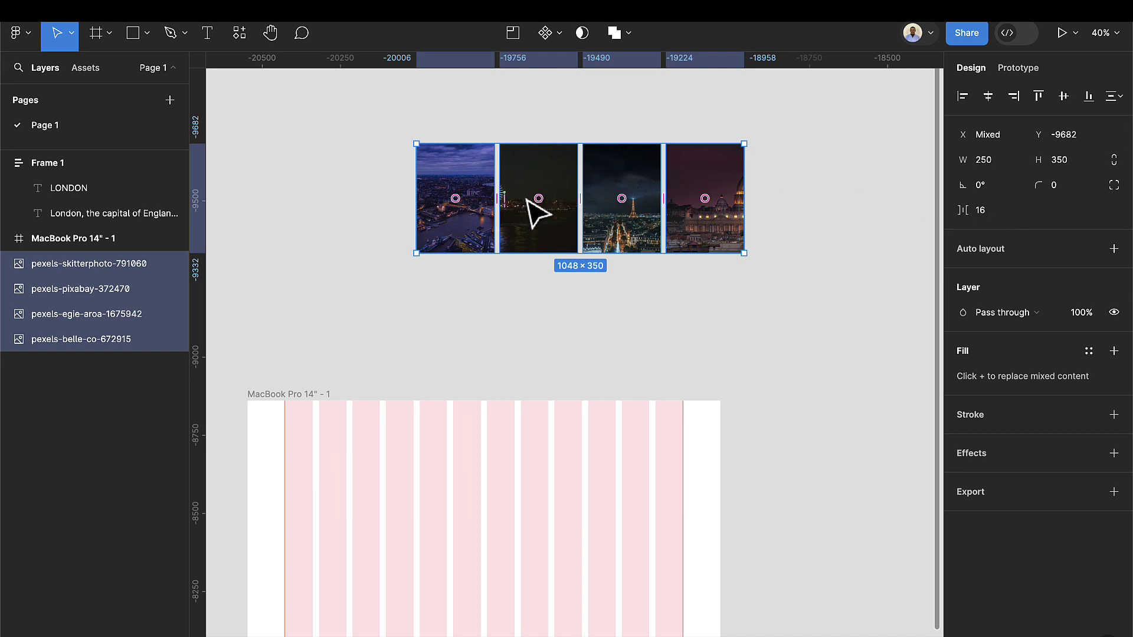
Batch rename the four photo layers with the pattern "City $n", numbering upward from 1.
right_click(109, 295)
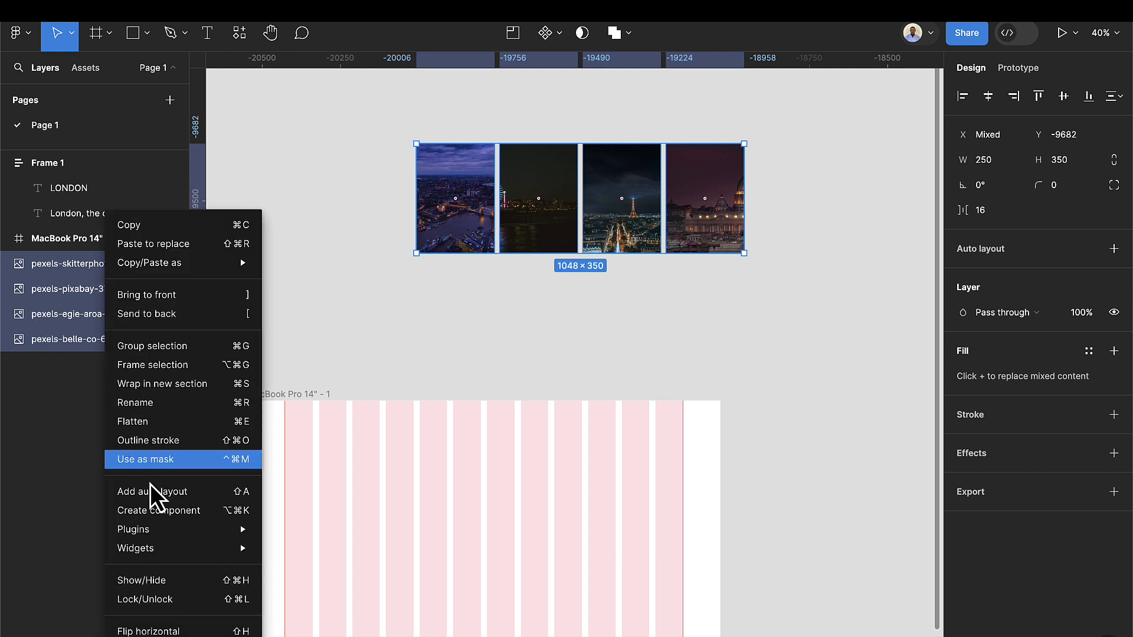
click(136, 404)
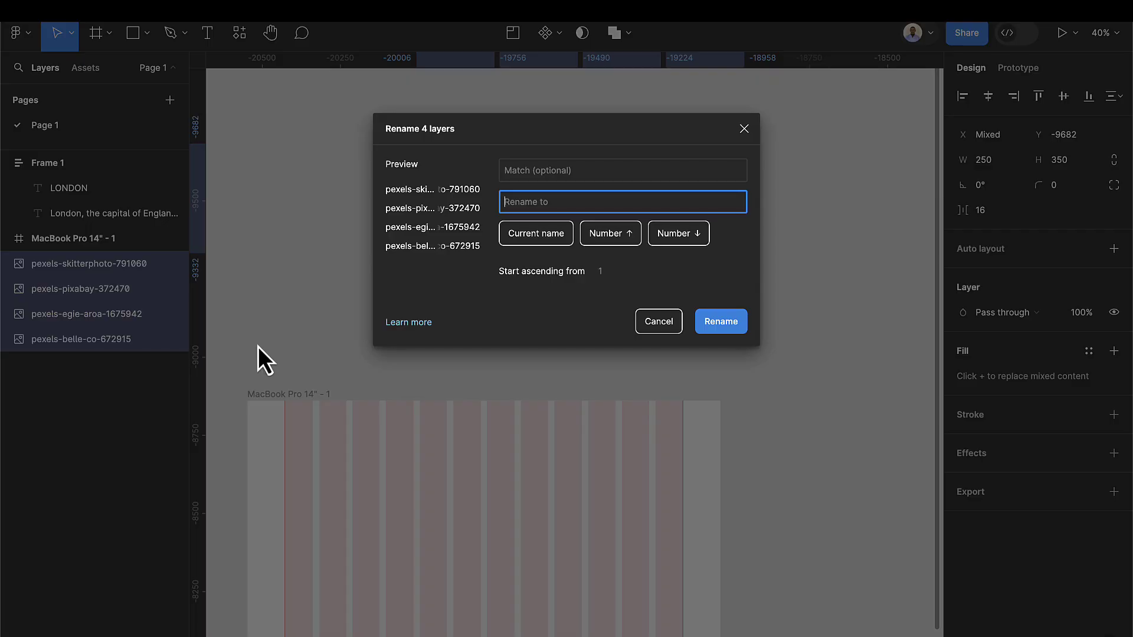
text($n)
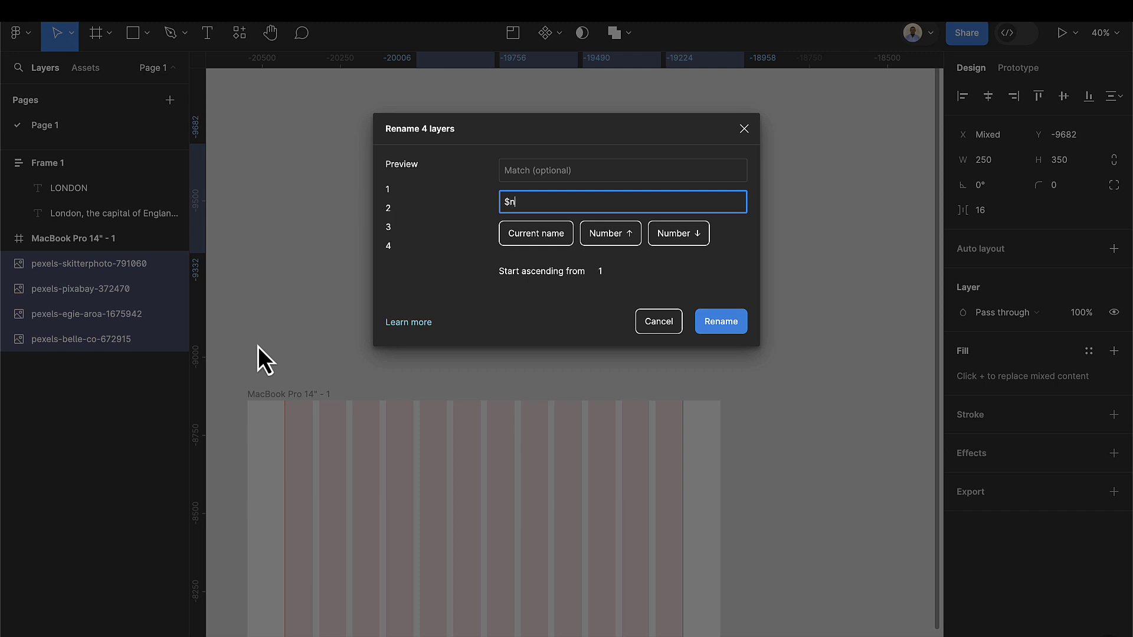
text(City)
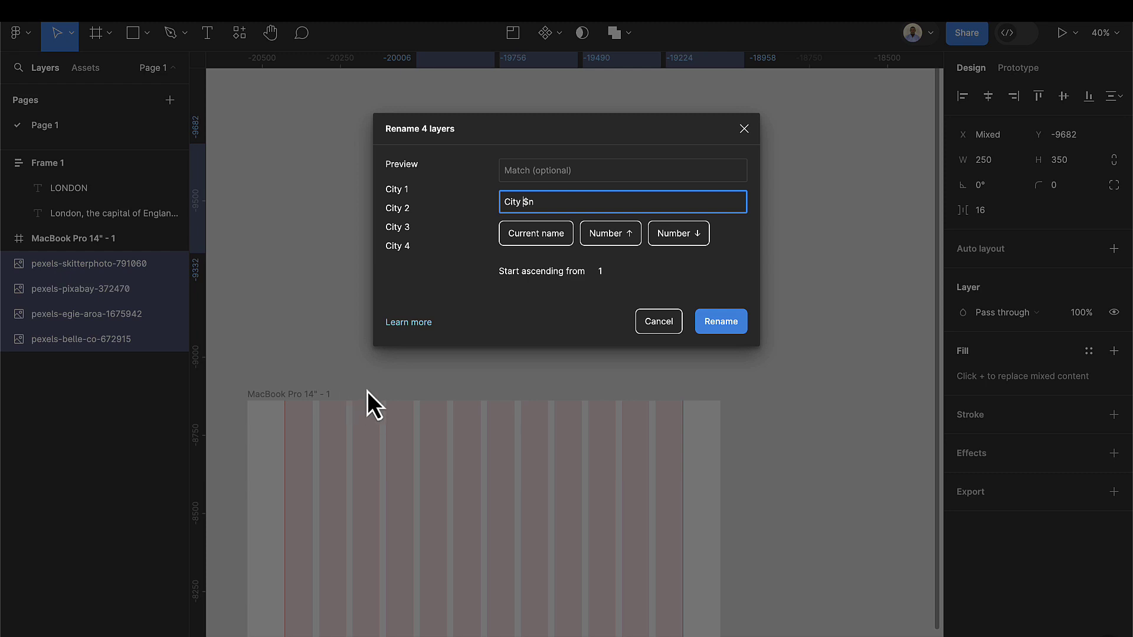
key(Delete)
text(N)
key(BackSpace)
text(n)
click(720, 322)
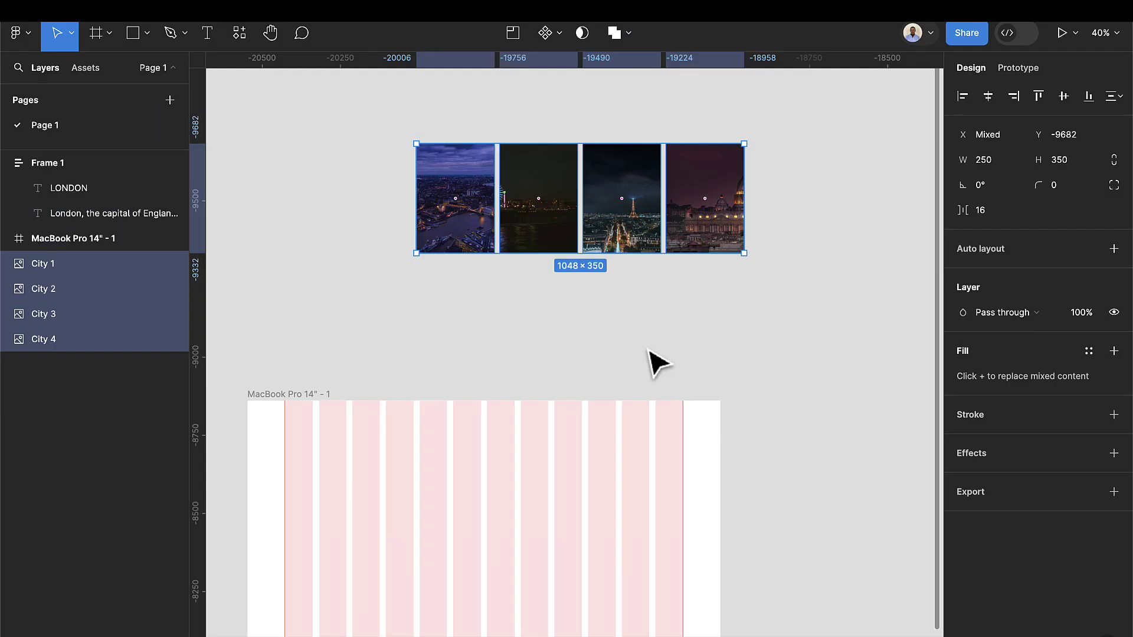
Paste a copy of the blue London photo, City 2, into the MacBook Pro frame.
scroll(658, 363, down, 2)
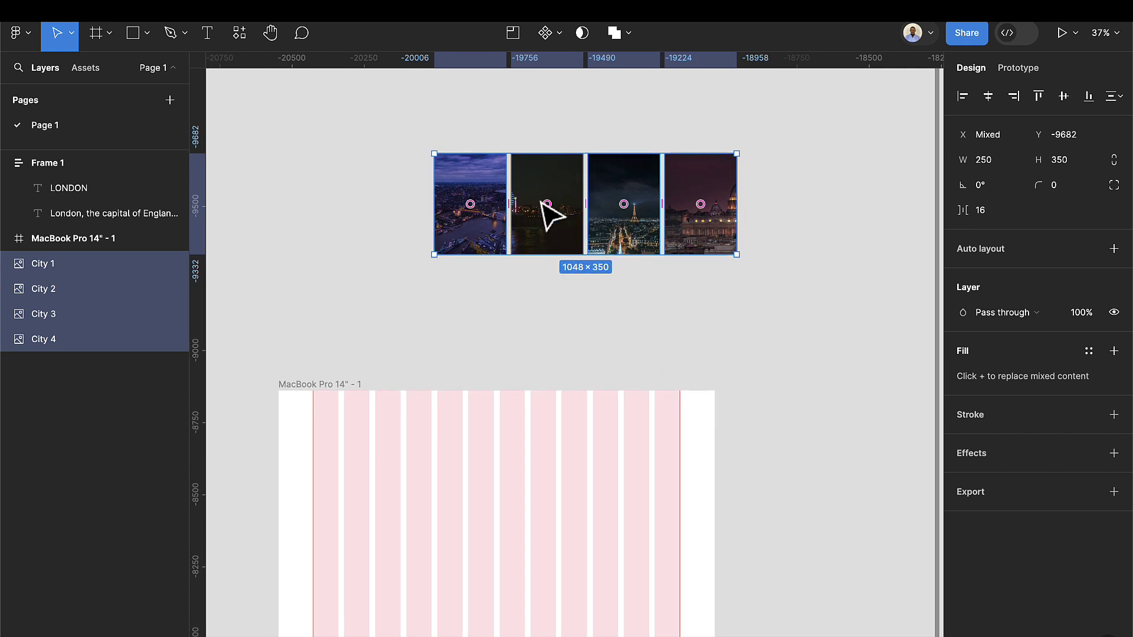
scroll(551, 246, down, 2)
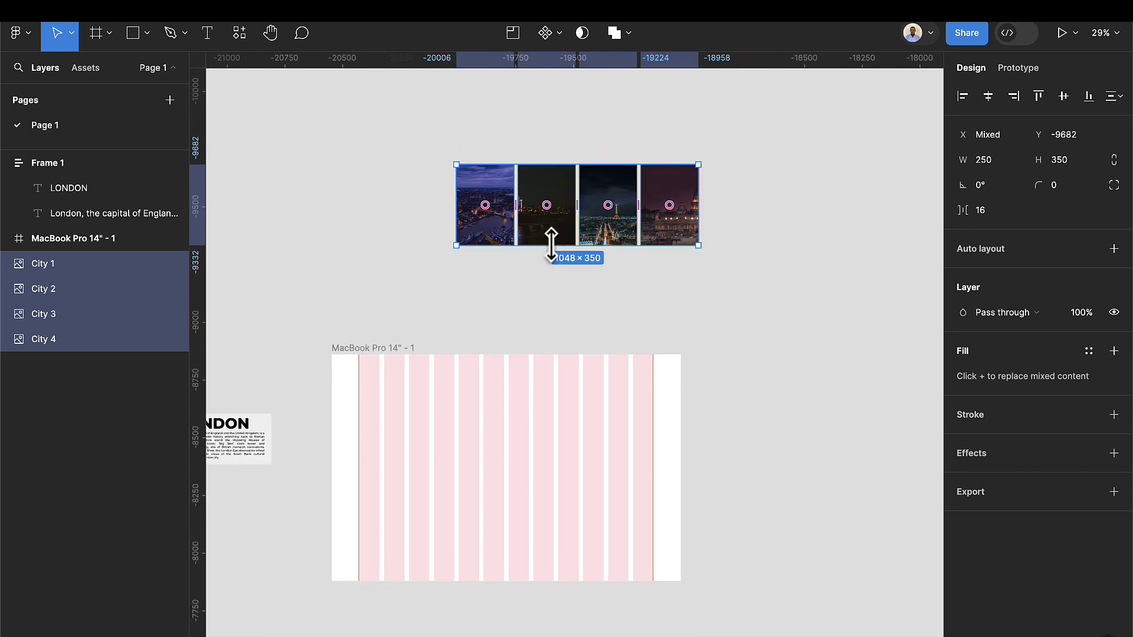
scroll(551, 246, down, 1)
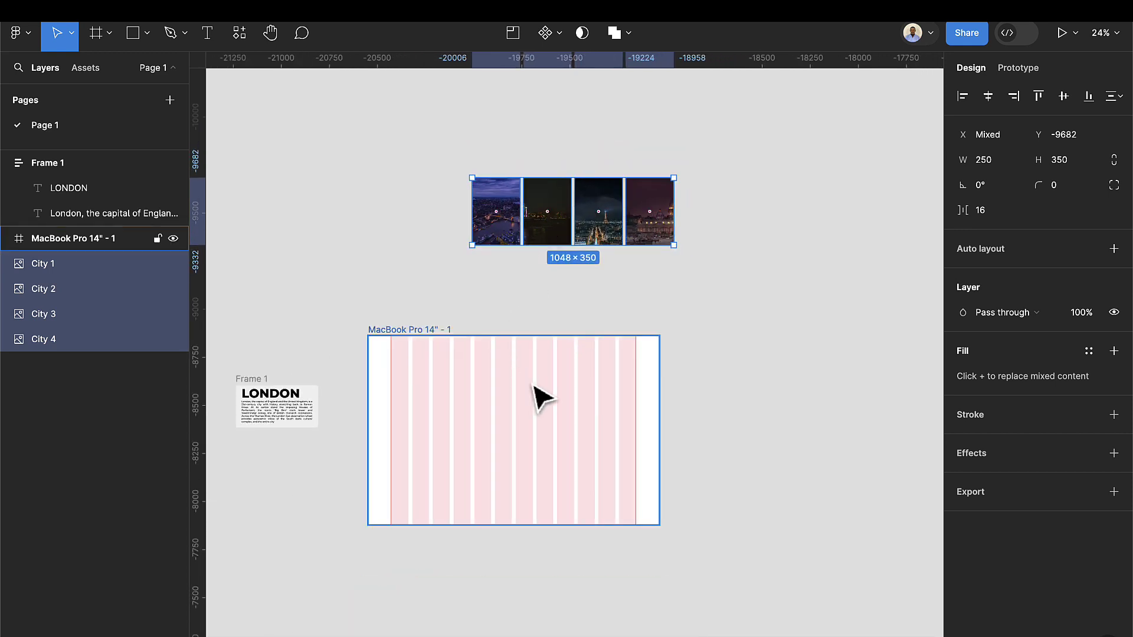
click(506, 232)
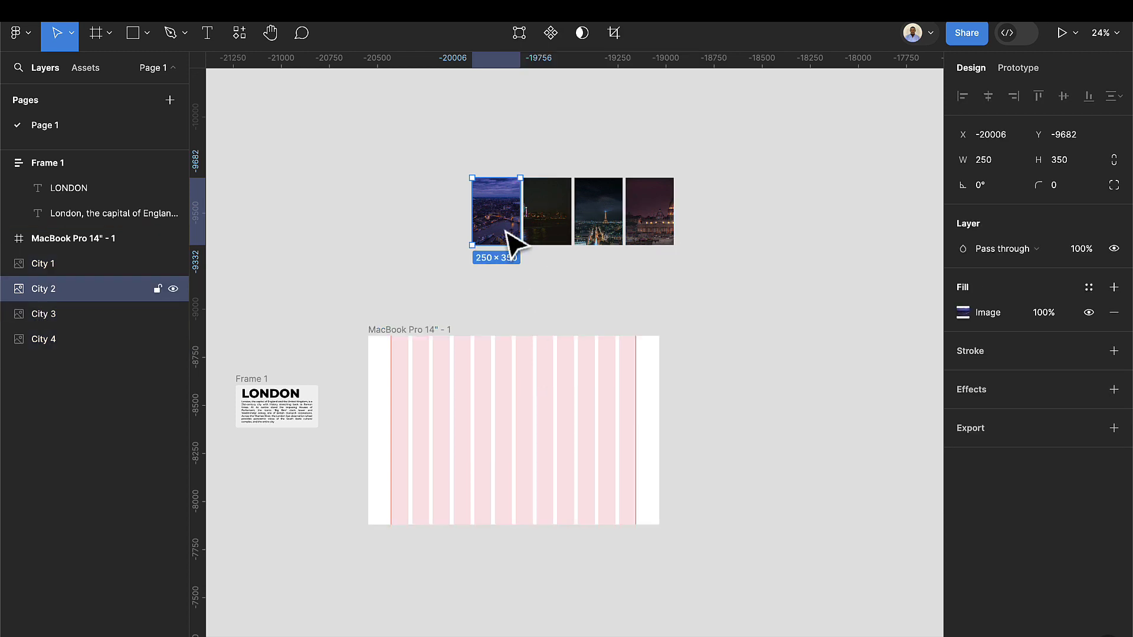
click(448, 330)
key(ctrl+v)
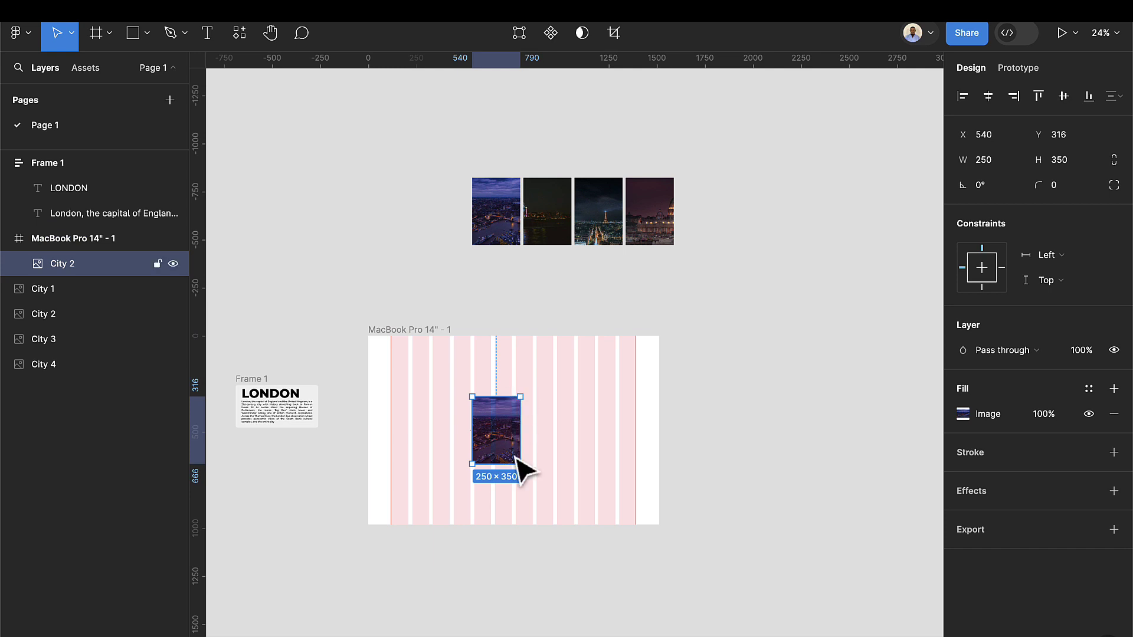
Enlarge the pasted London photo to about 1900 × 2660 so it covers the MacBook frame, and hide the frame's 12-column layout grid.
drag(520, 464, 672, 628)
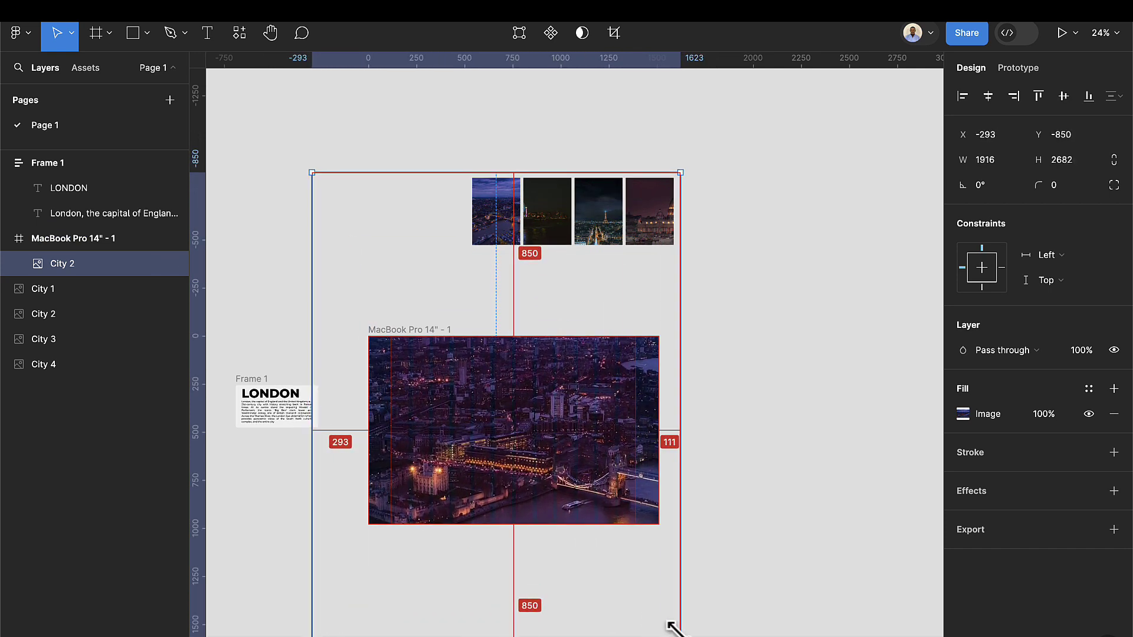
click(442, 308)
click(425, 330)
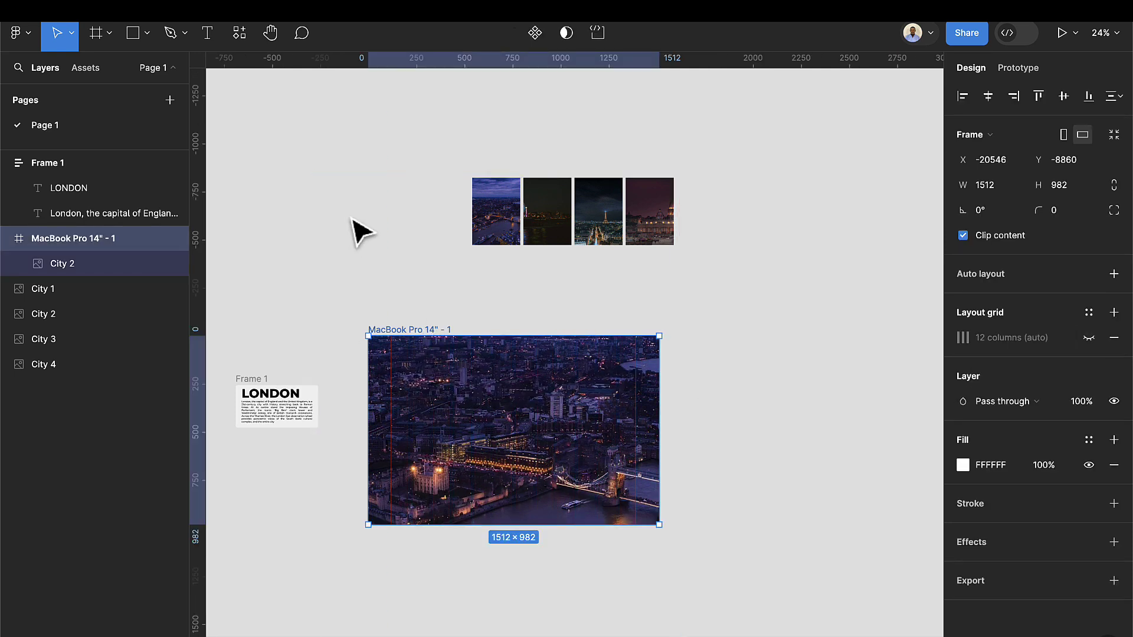
Resize the London photo's four edges to the MacBook frame's borders, making it 1512 × 982 at position 0, 0.
click(448, 454)
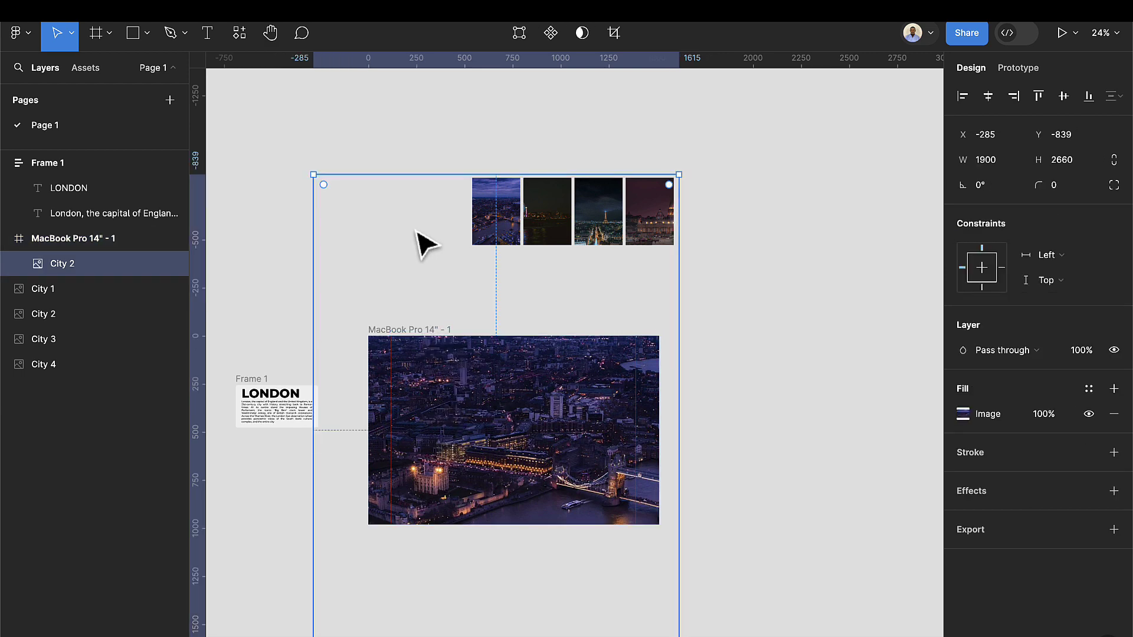
drag(419, 175, 448, 336)
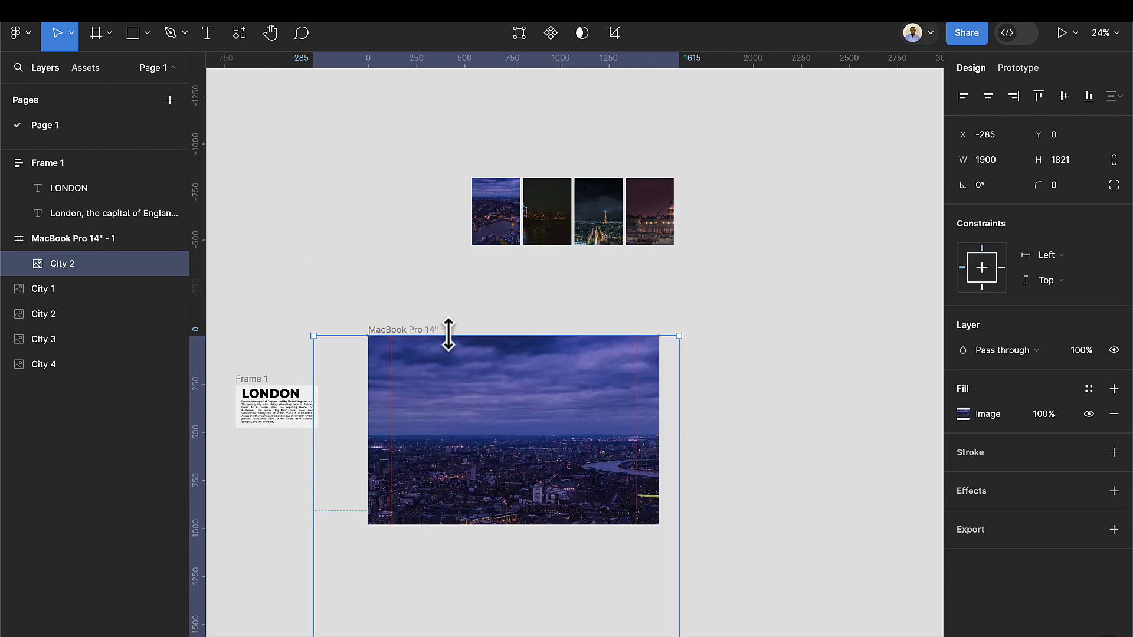
drag(317, 426, 369, 434)
scroll(519, 460, down, 5)
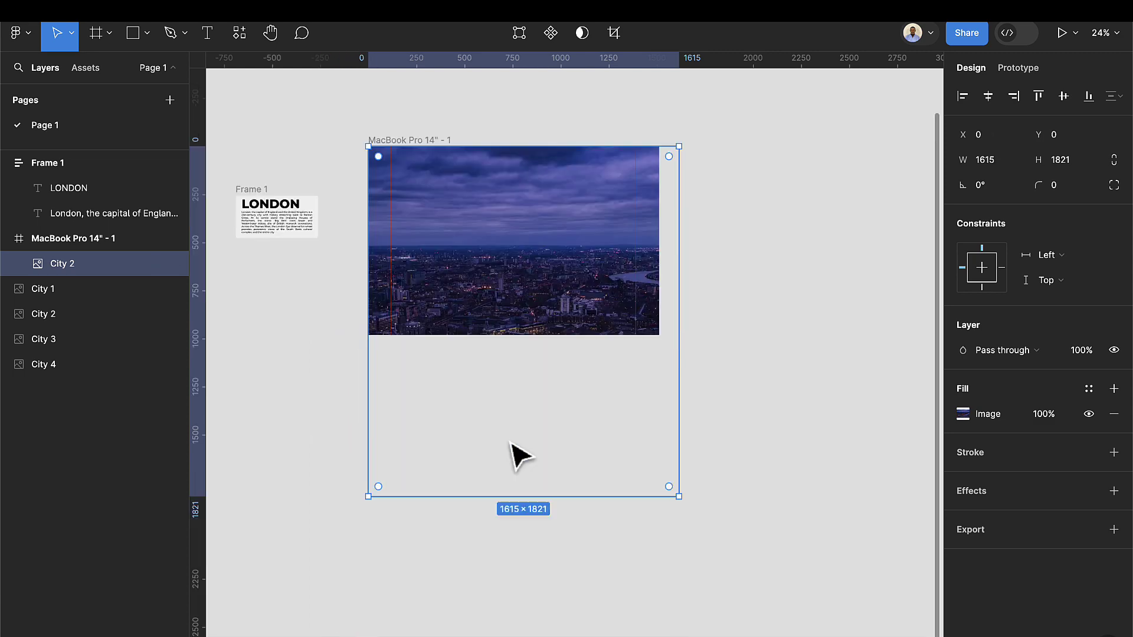
drag(513, 491, 530, 318)
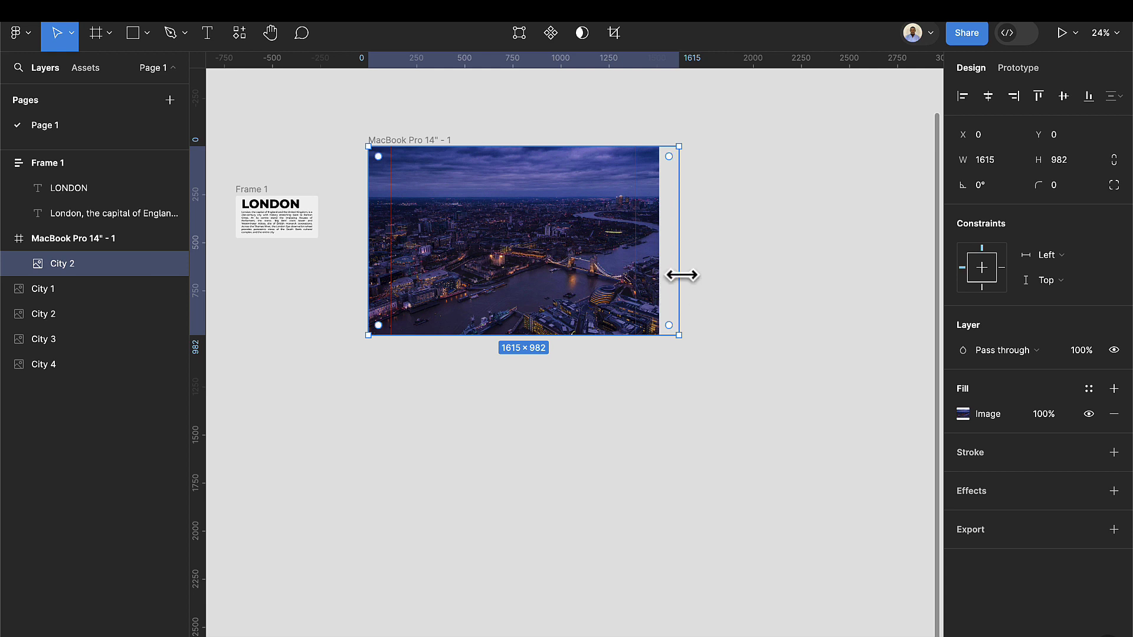
drag(679, 275, 659, 272)
scroll(690, 256, up, 5)
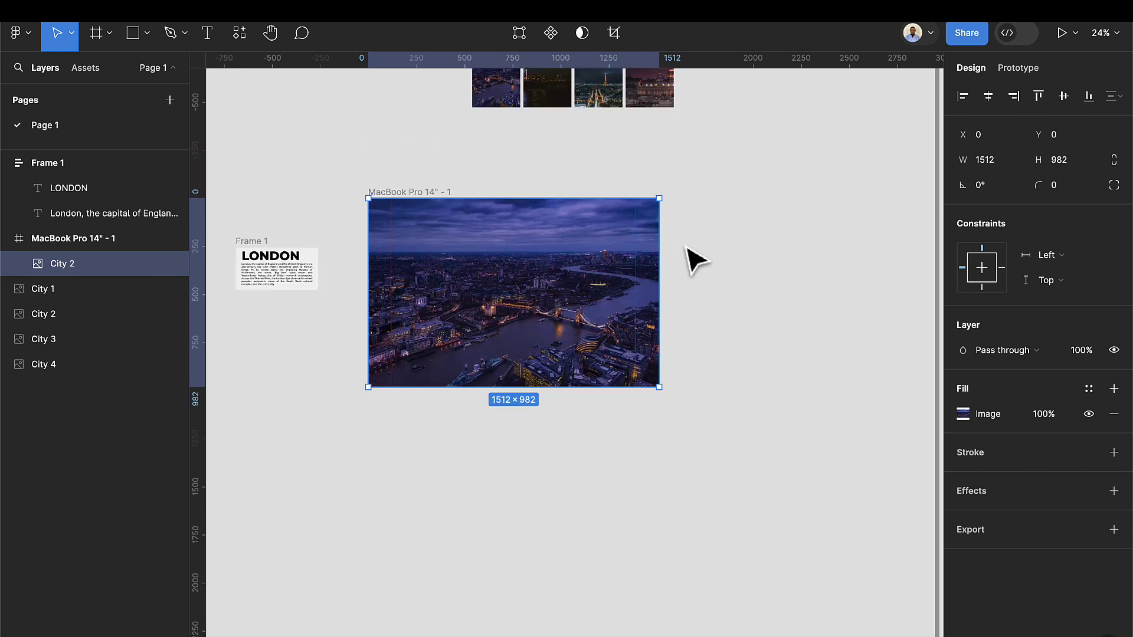
click(700, 254)
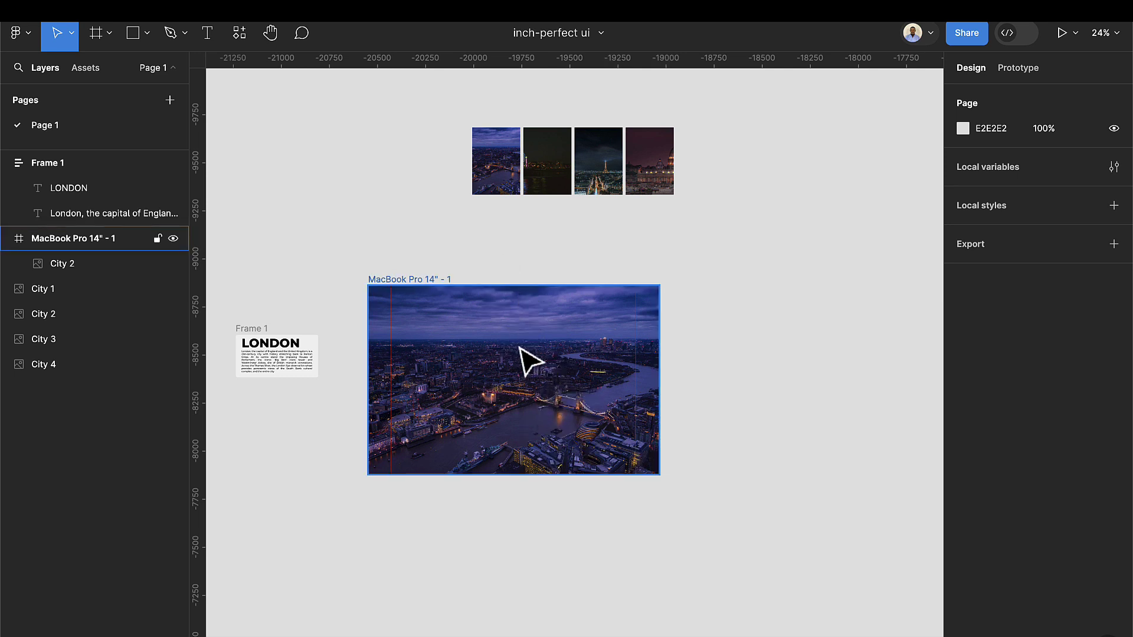
Move the London thumbnail to the far end of the thumbnail row and place all four thumbnails in the MacBook frame at Y 316.
click(487, 174)
drag(484, 155, 692, 157)
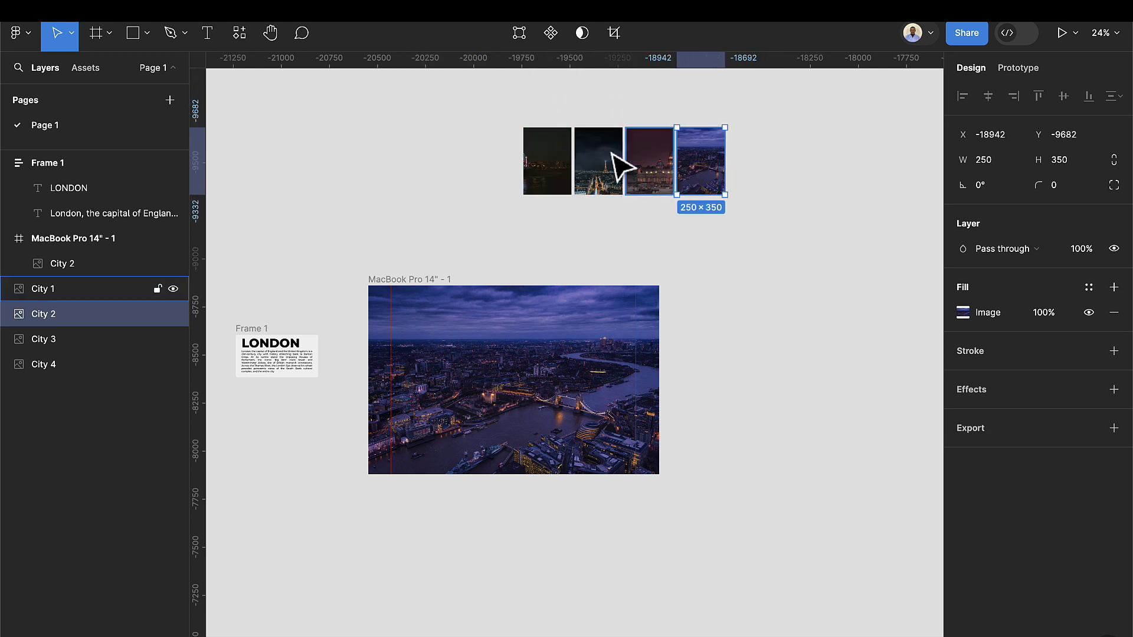
drag(488, 107, 748, 217)
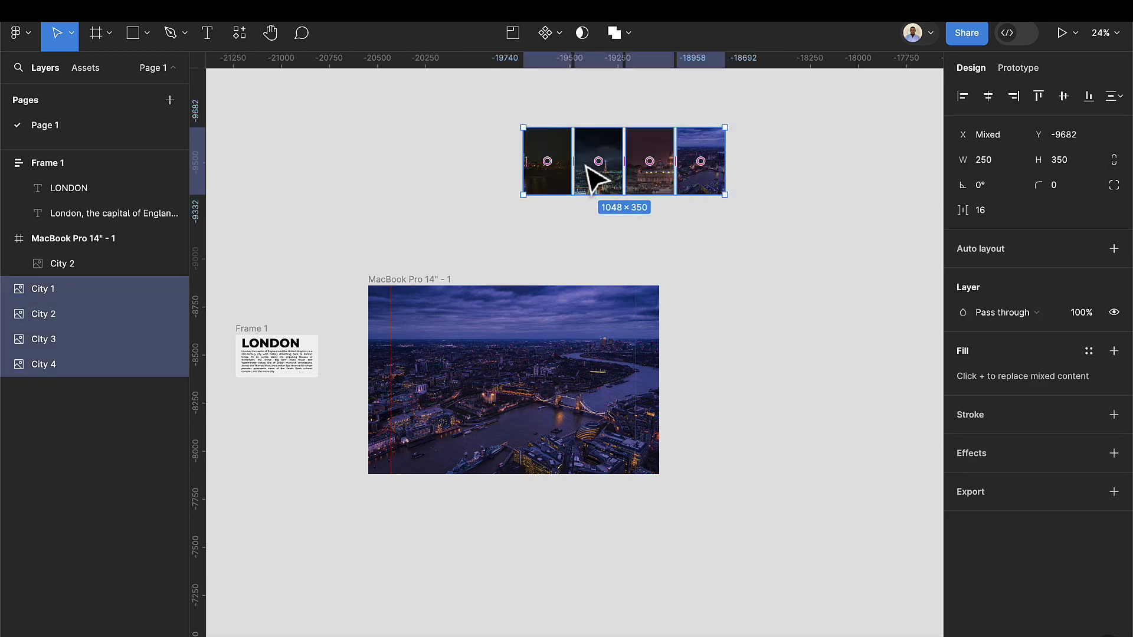
drag(589, 168, 593, 388)
scroll(584, 384, up, 5)
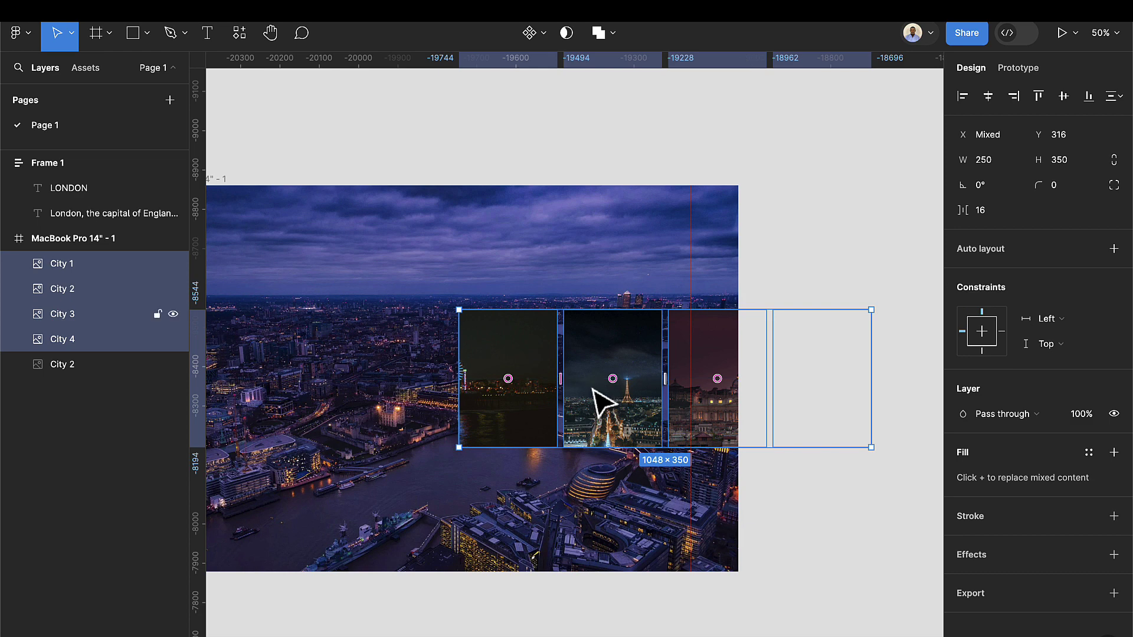
scroll(600, 400, left, 4)
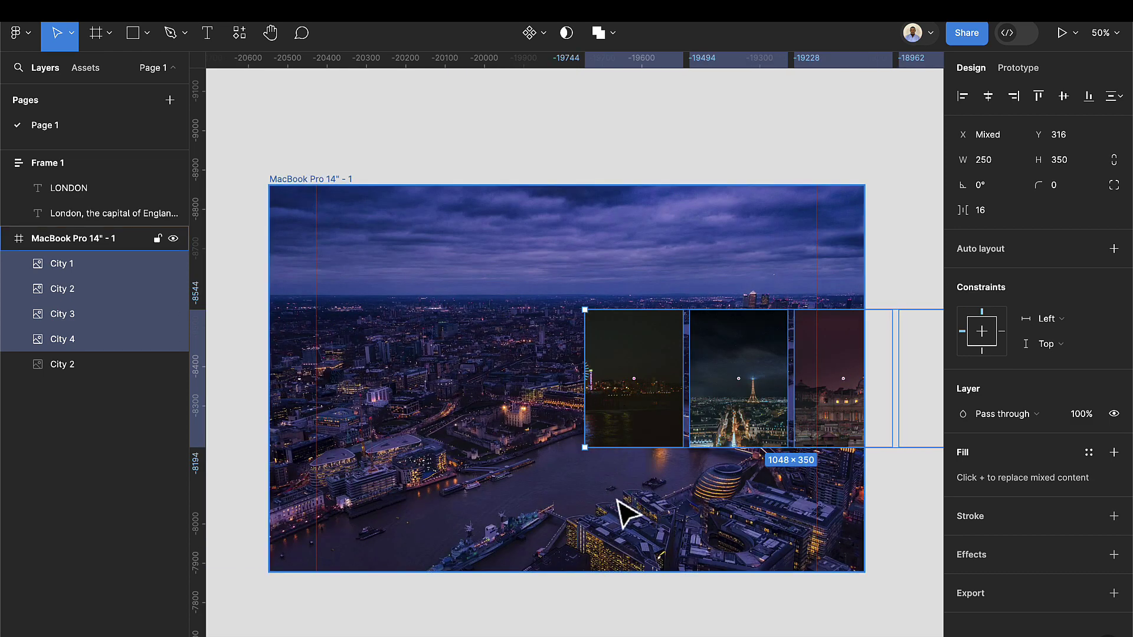
key(Escape)
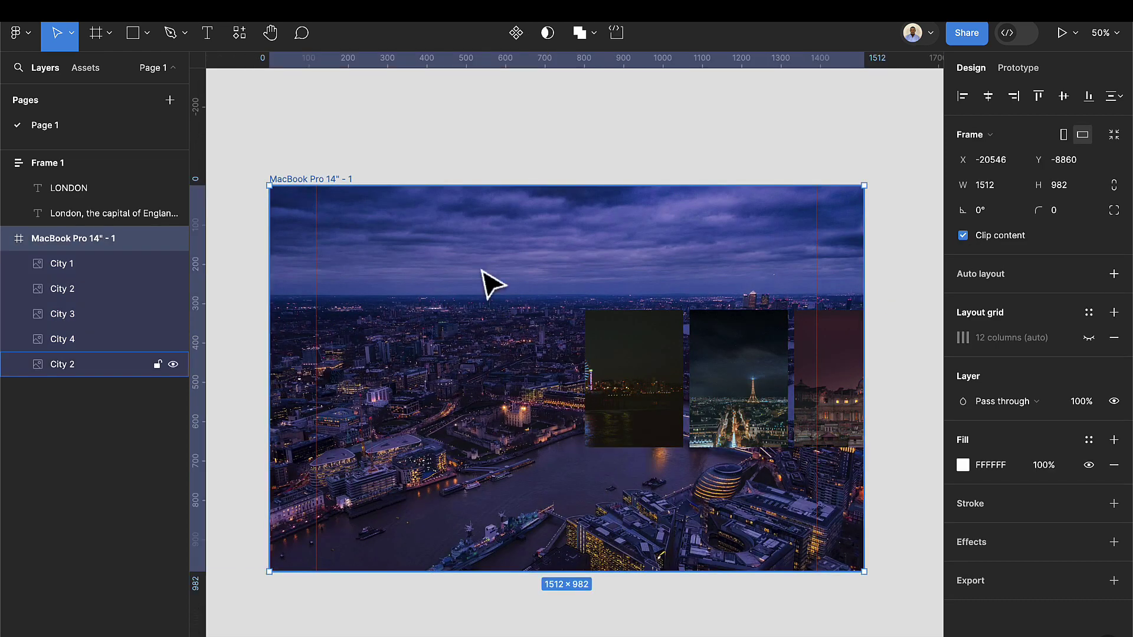
Draw a rectangle about 738 × 36 across the thumbnails' lower edge and make it the lowest layer in the MacBook frame.
click(134, 33)
mouse_move(559, 475)
mouse_down()
mouse_move(758, 483)
mouse_move(851, 503)
mouse_move(799, 476)
mouse_move(806, 451)
mouse_up()
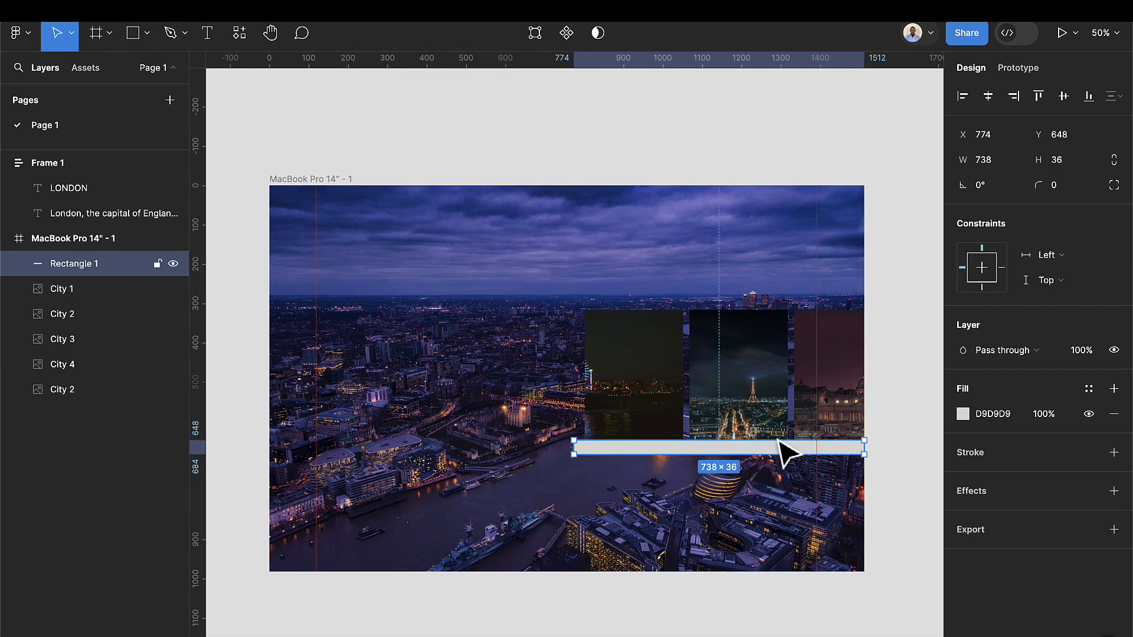
drag(74, 267, 72, 406)
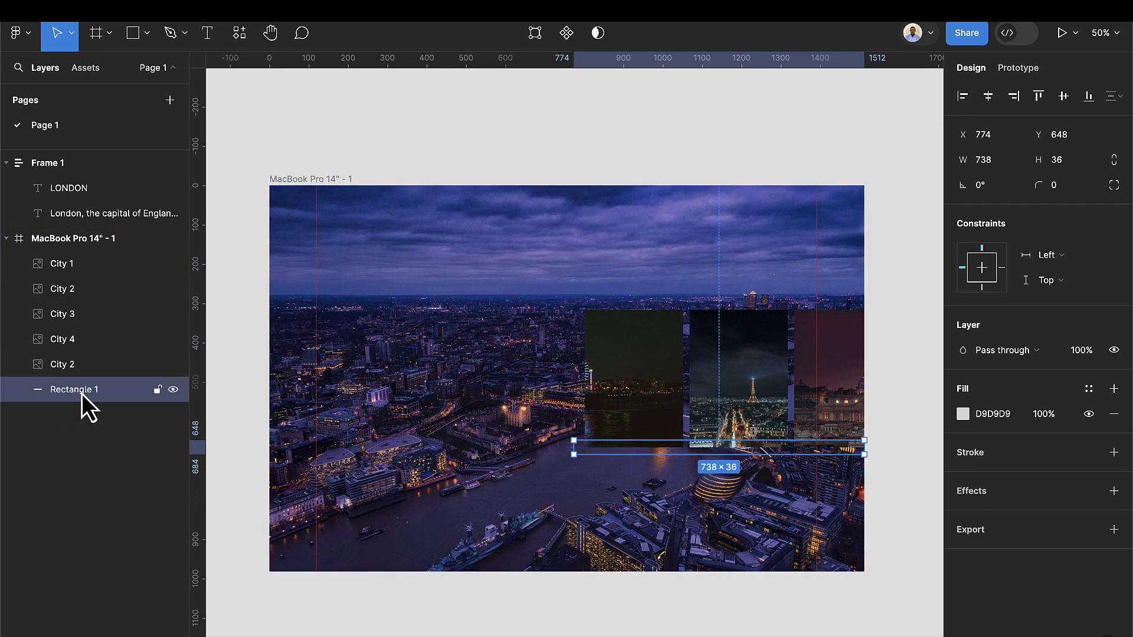
Rename the new rectangle layer as shadow.
double_click(82, 394)
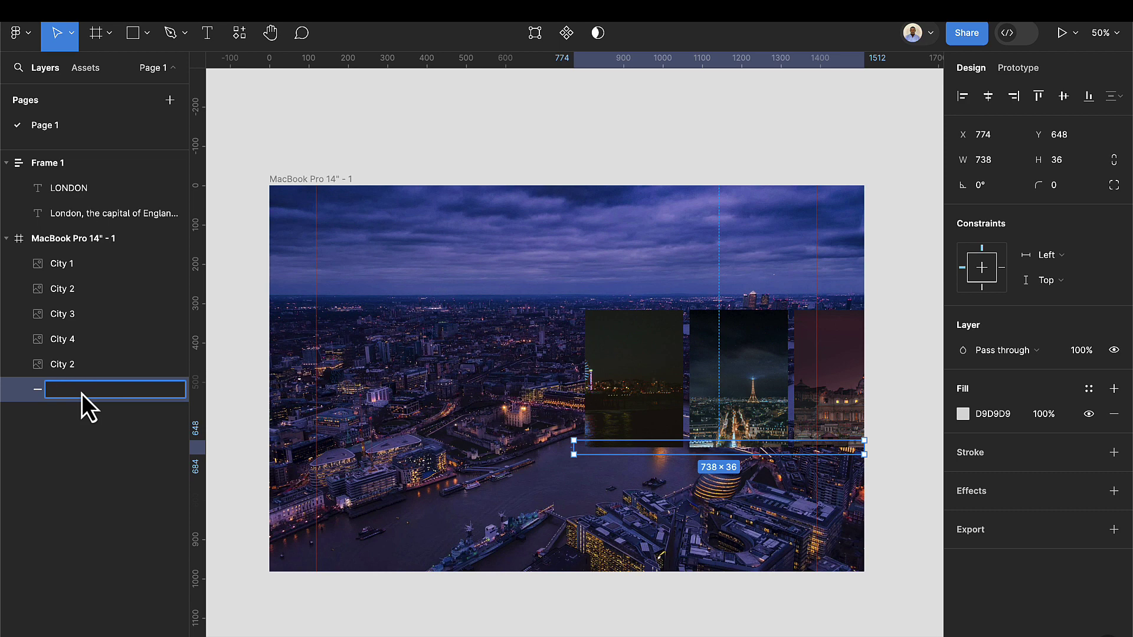
text(shadow)
key(Return)
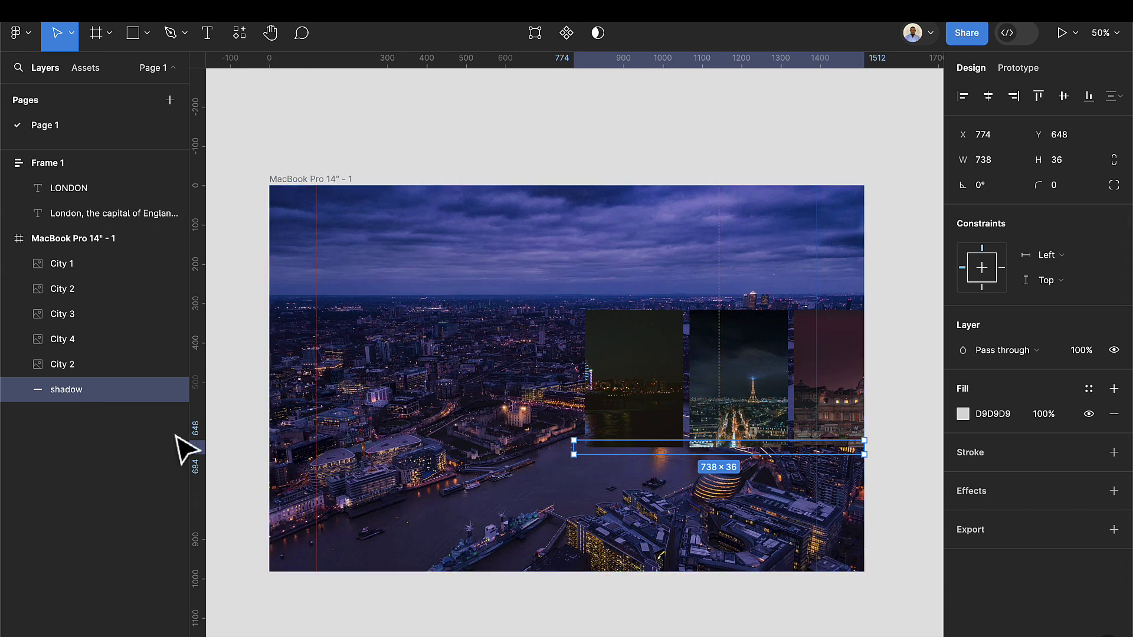
Reorder the shadow layer to sit just above the full-frame City 2 photo, and position it under the thumbnails at X 774, Y 648.
scroll(717, 455, up, 2)
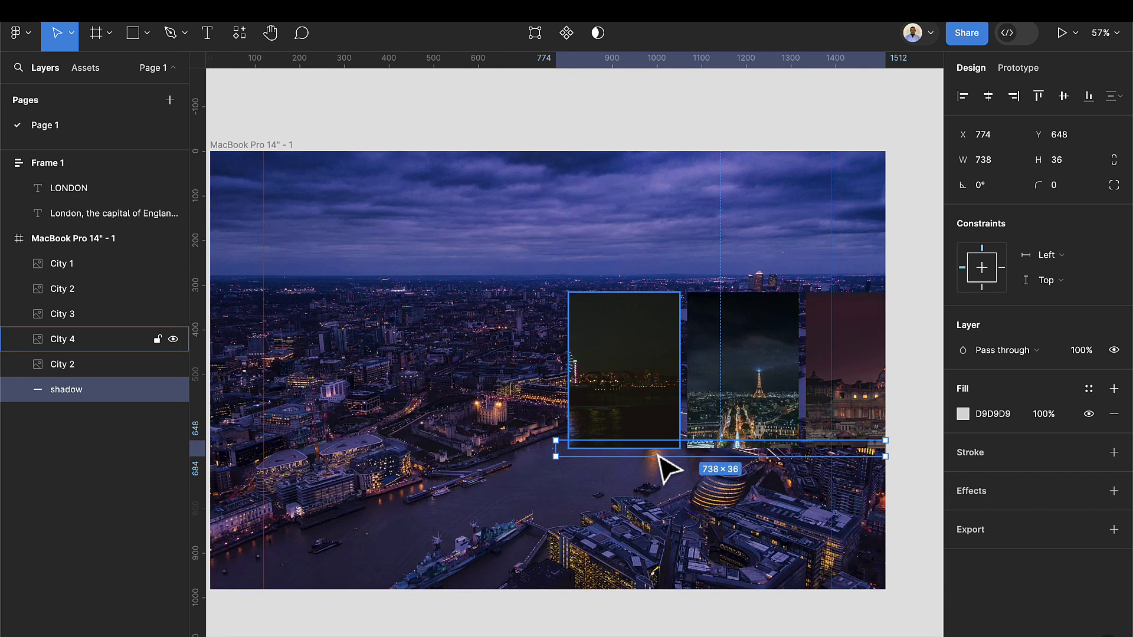
drag(685, 452, 689, 478)
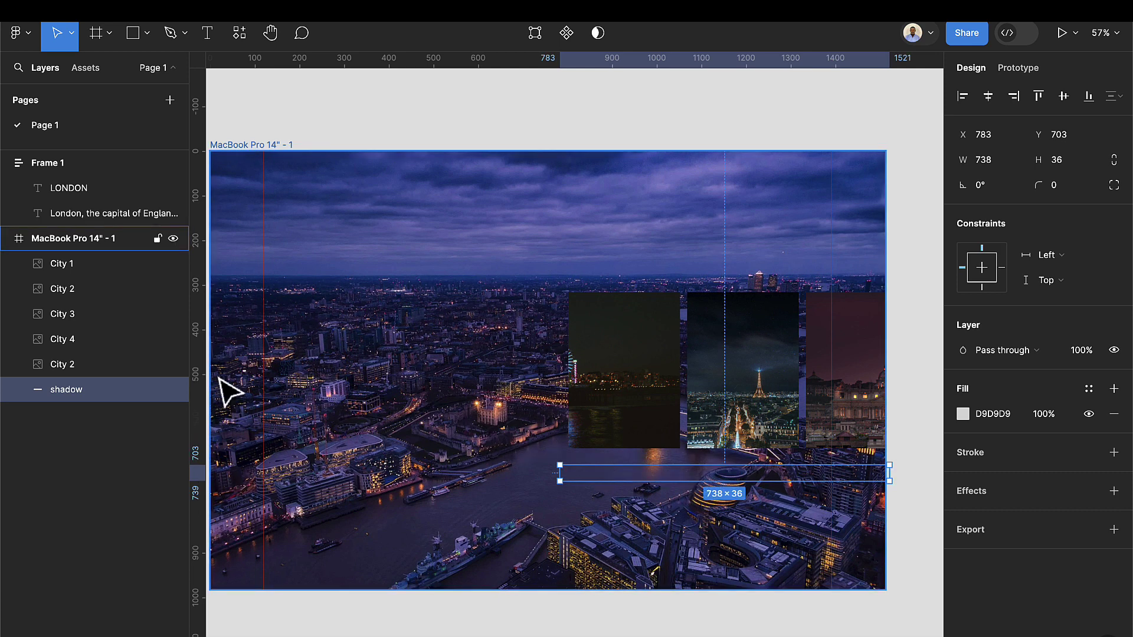
drag(63, 389, 67, 361)
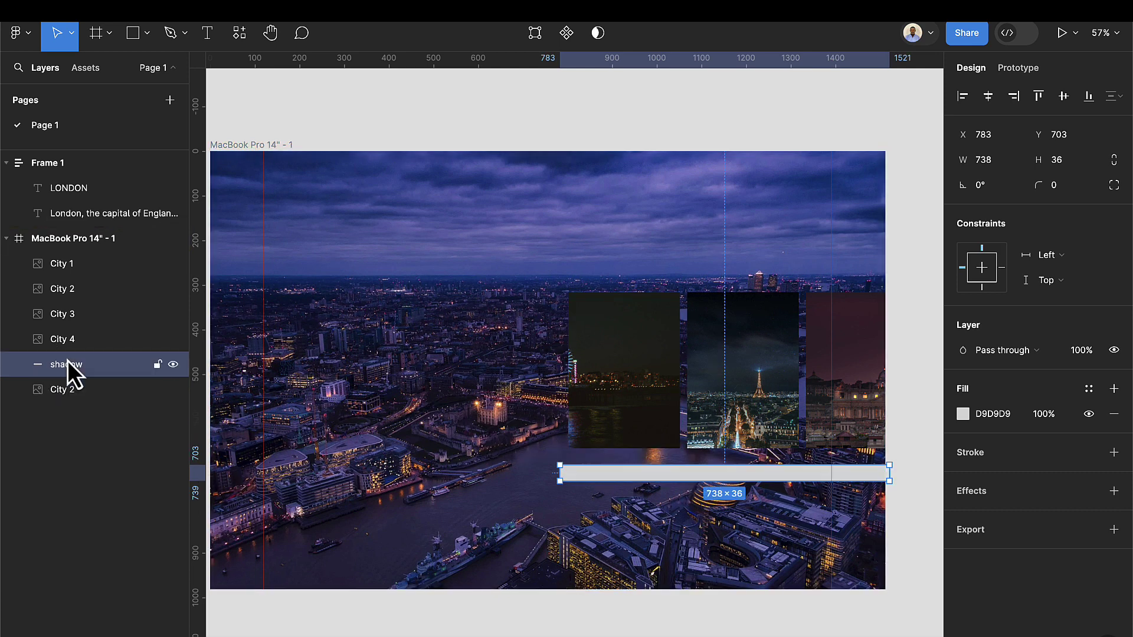
click(71, 390)
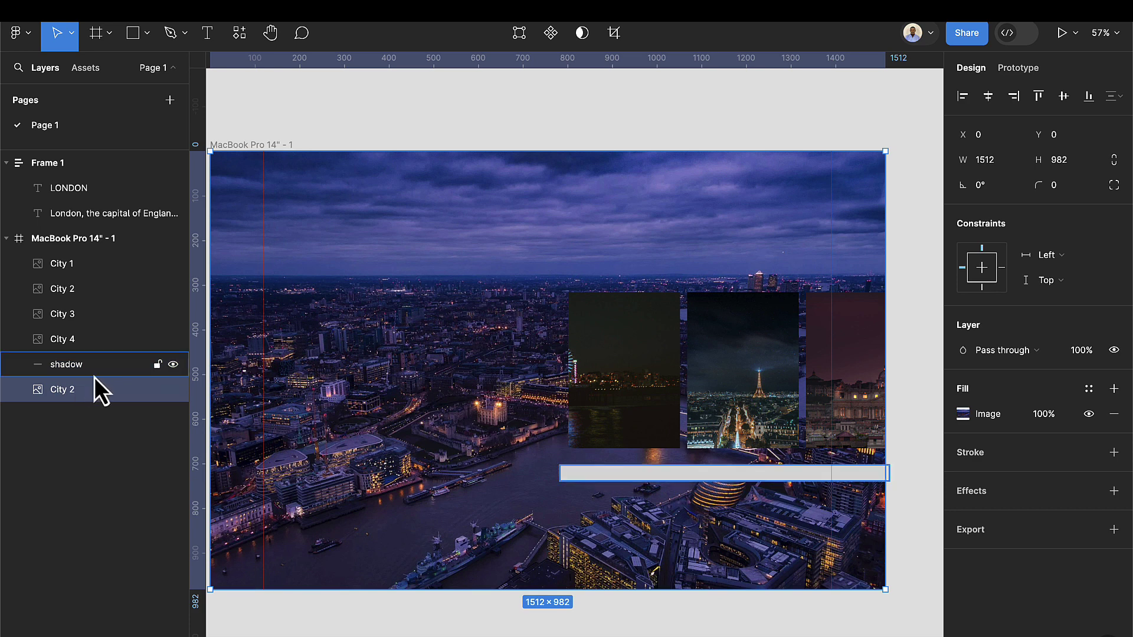
click(614, 478)
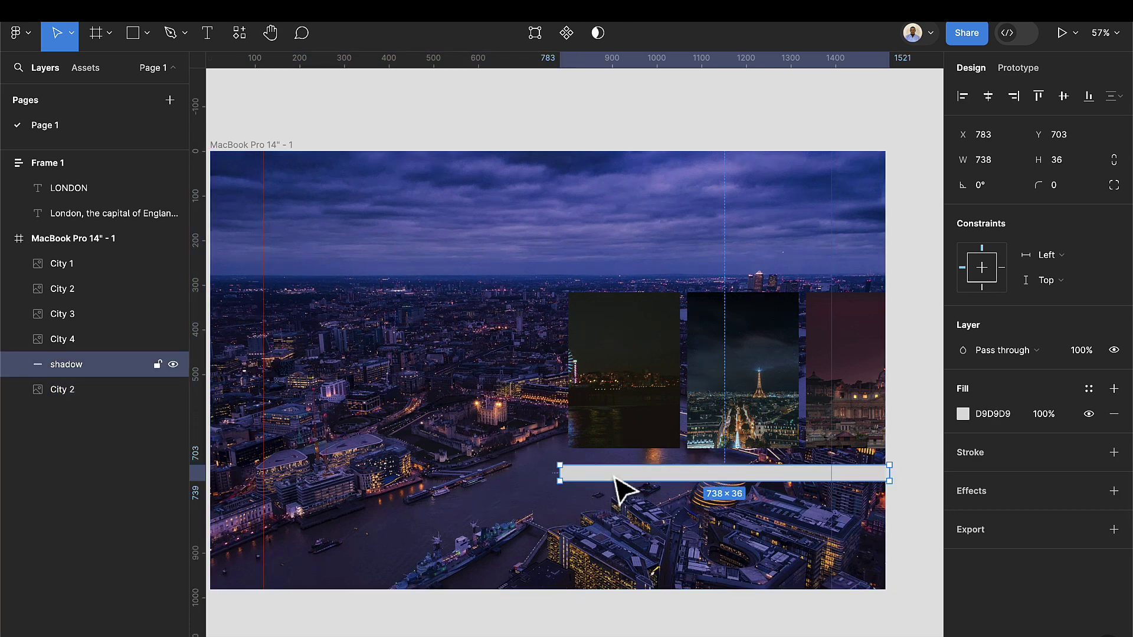
double_click(615, 477)
key(Escape)
drag(625, 473, 624, 449)
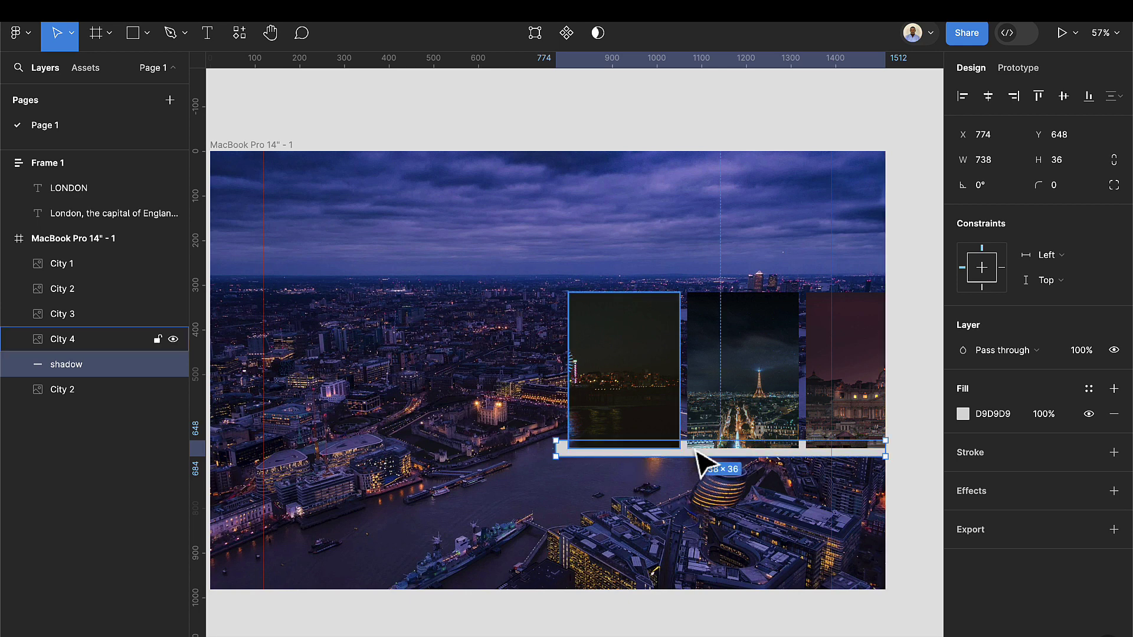
Fill the shadow rectangle with black, 000000, at 50% opacity.
click(962, 414)
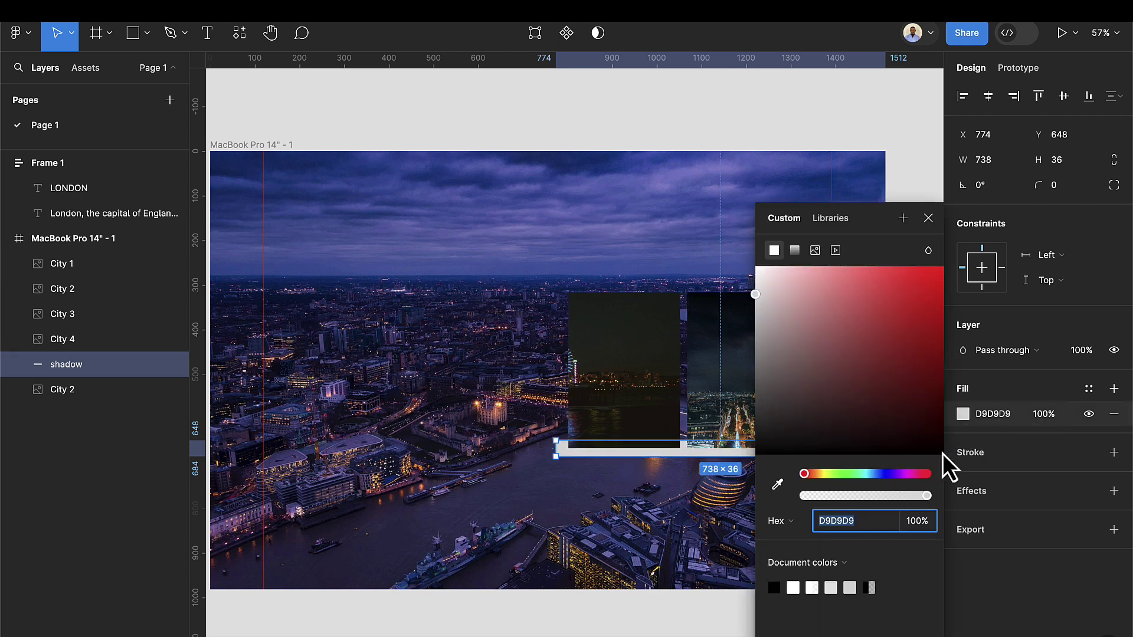
click(791, 586)
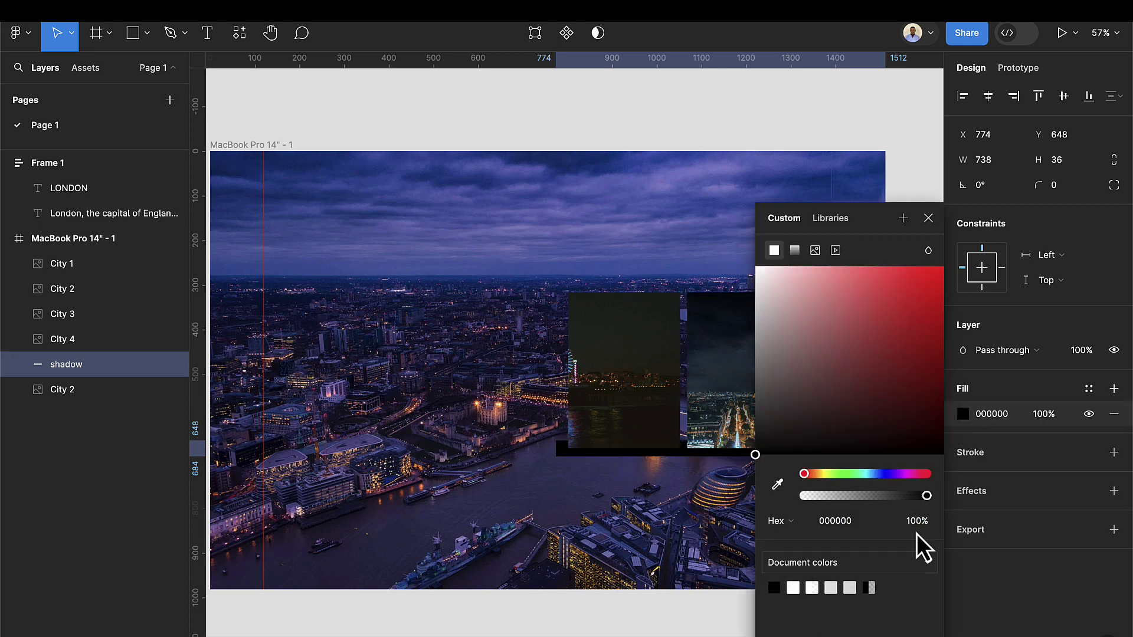
click(1044, 415)
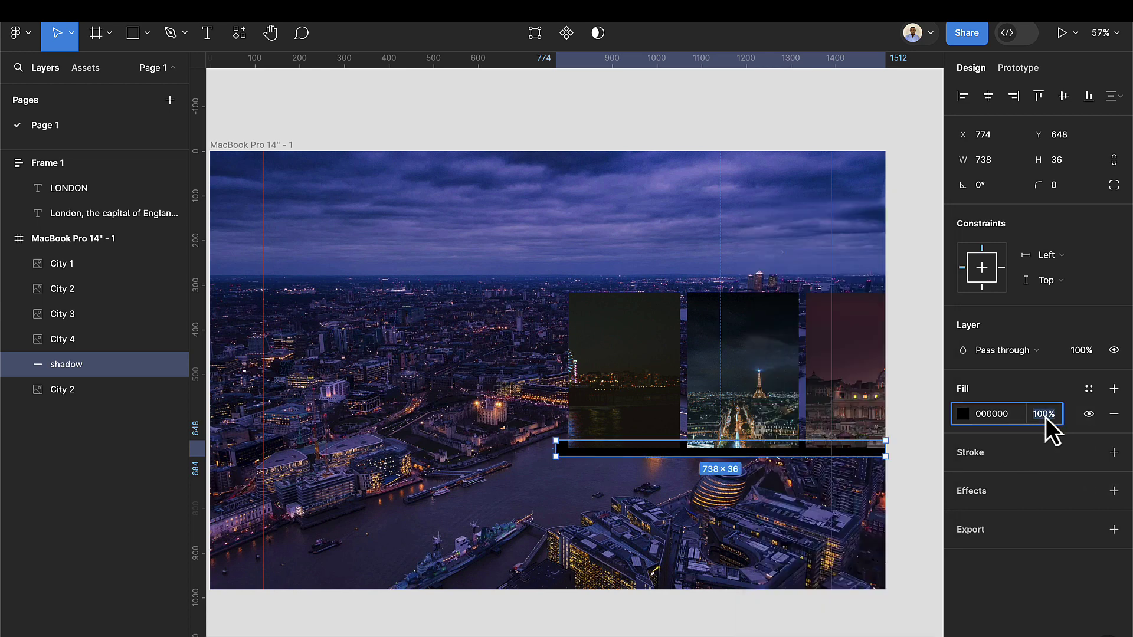
key(Return)
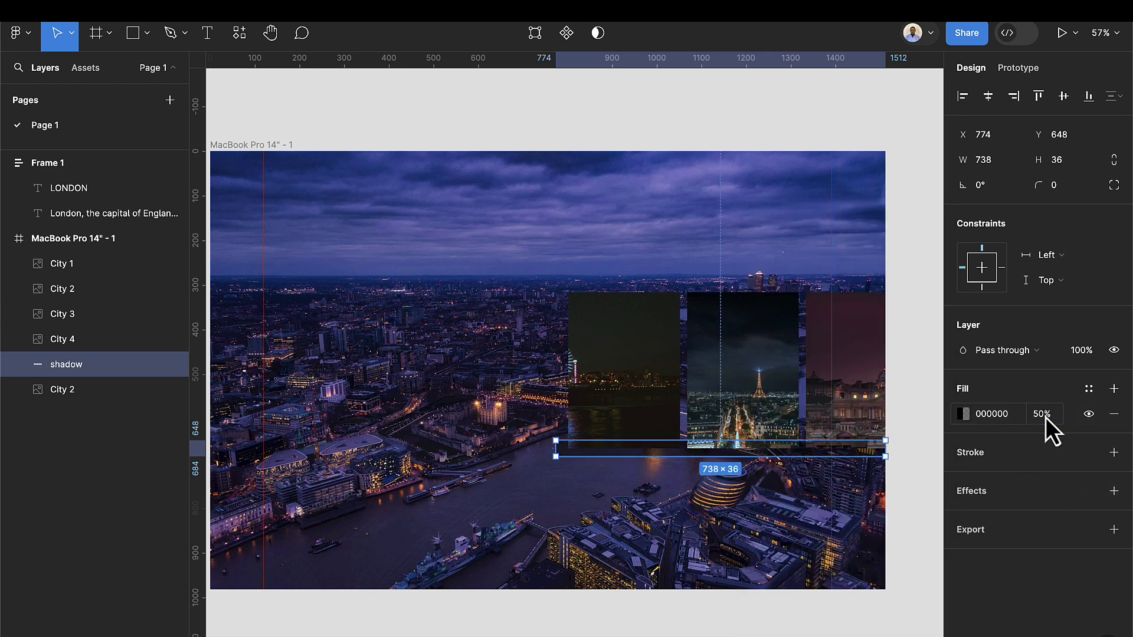
Add a Background blur effect with a blur of 70 to the shadow rectangle.
scroll(731, 460, up, 3)
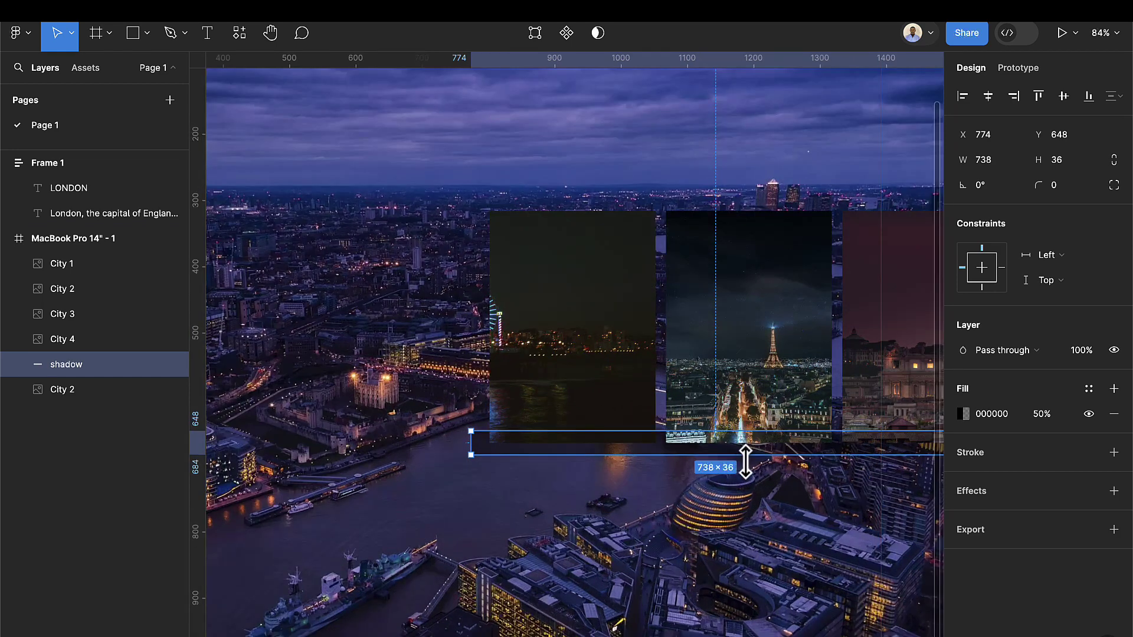
click(1115, 494)
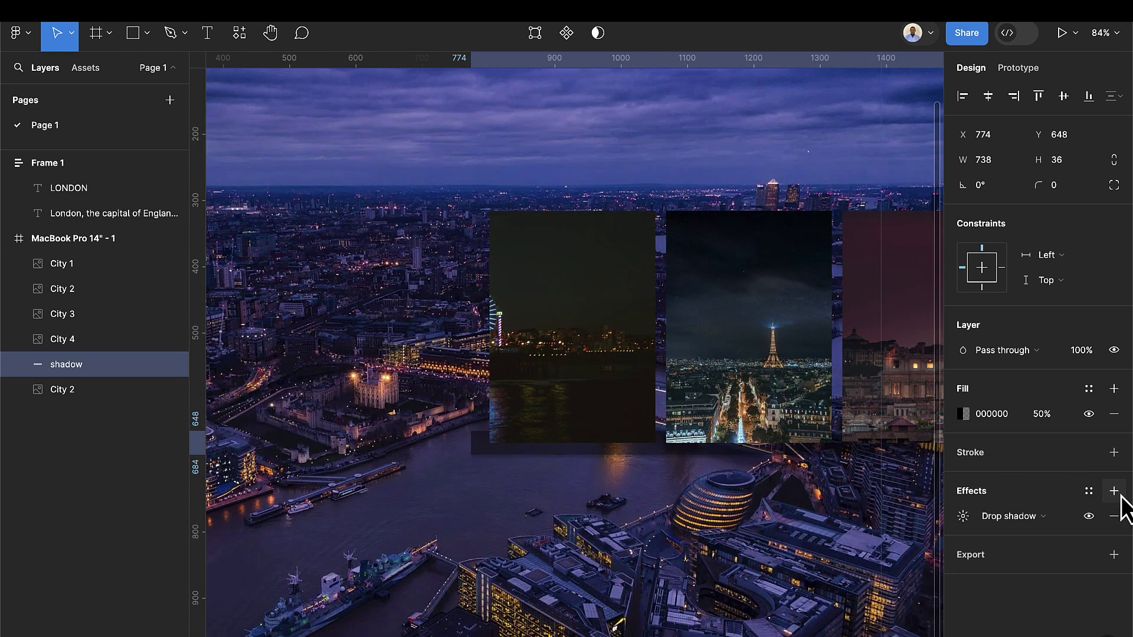
click(961, 520)
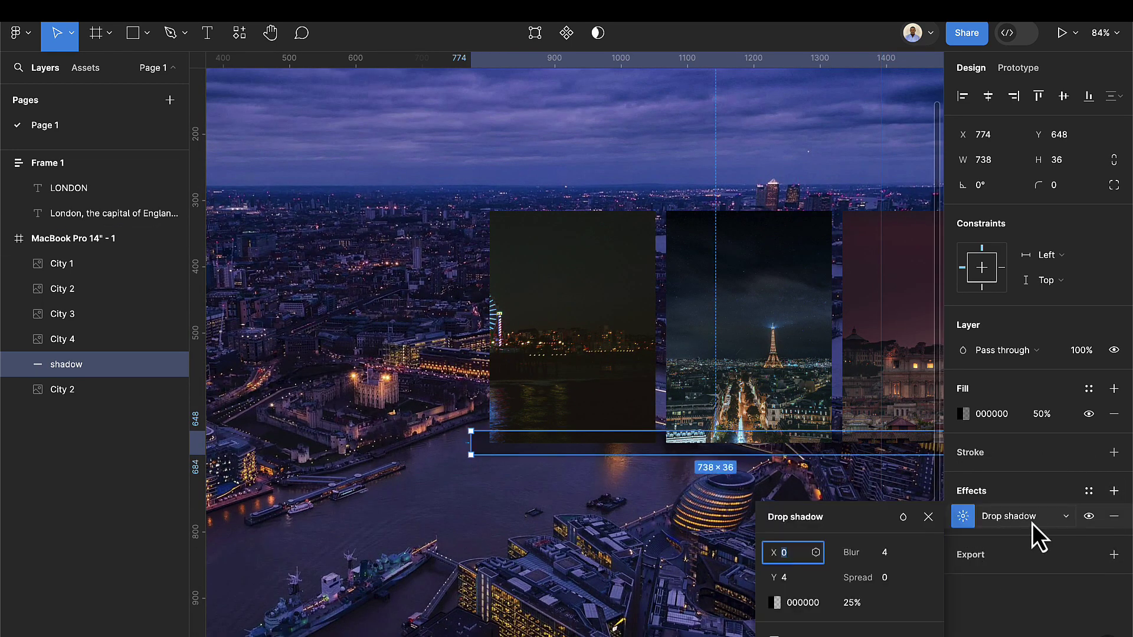
click(1032, 523)
click(1040, 548)
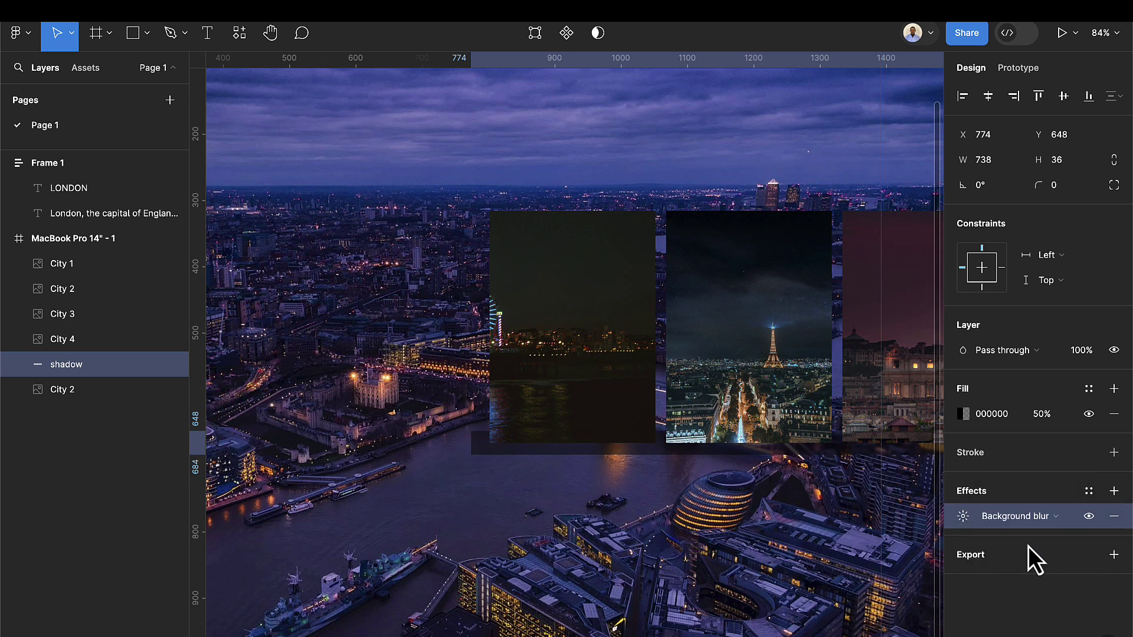
click(964, 520)
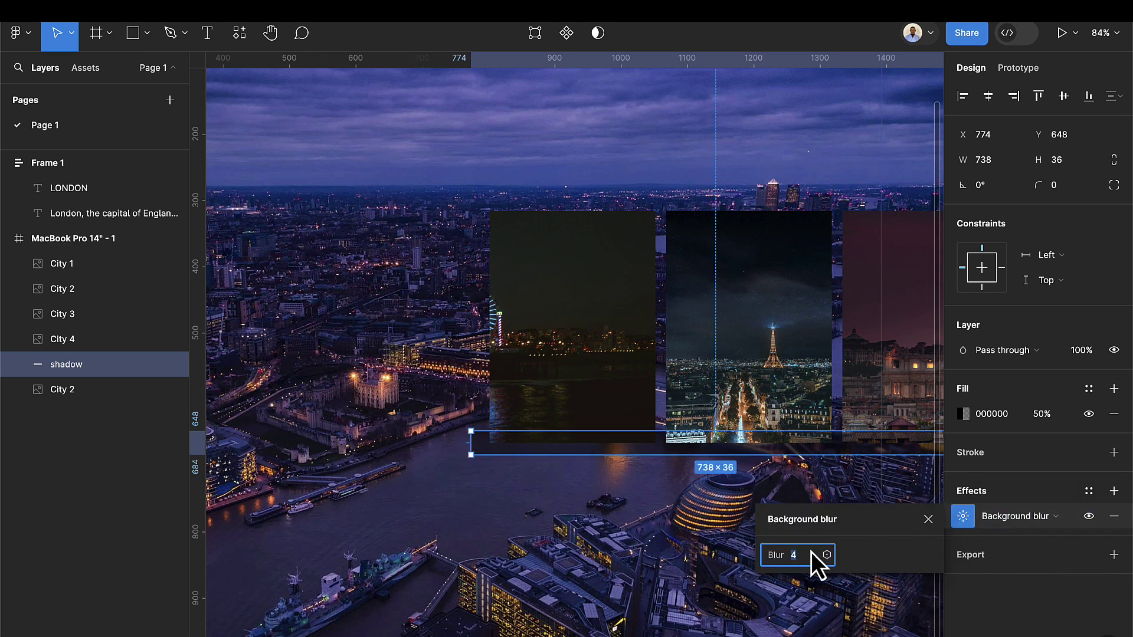
text(70)
key(Return)
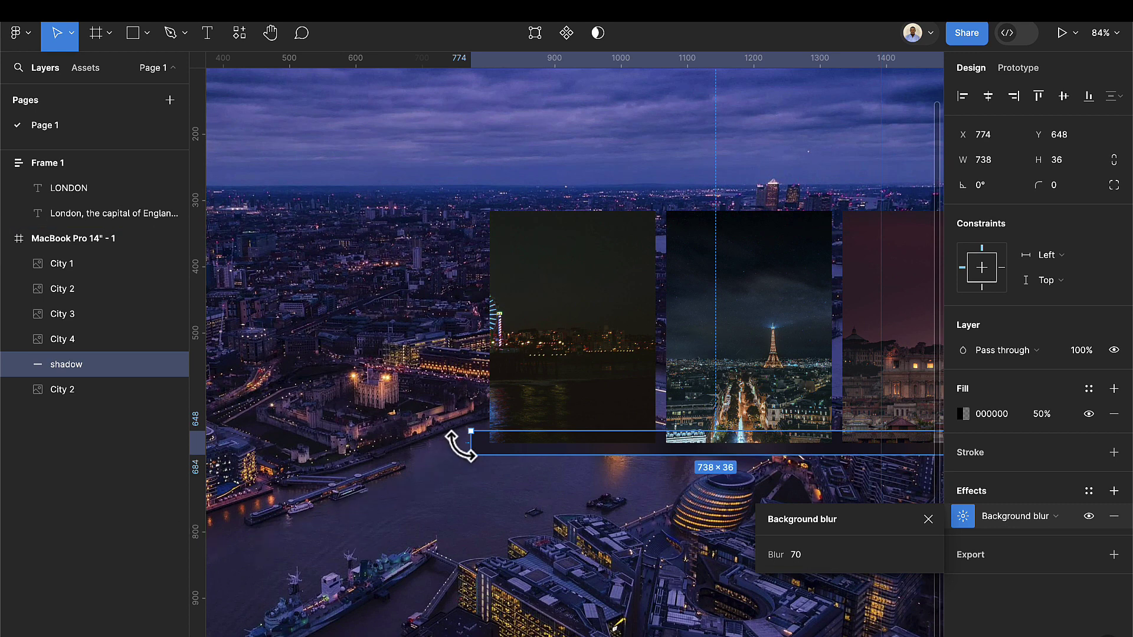
Align the shadow rectangle's left edge with the first thumbnail at X 802, making it 710 wide, and set its fill opacity to 20%.
drag(470, 445, 489, 445)
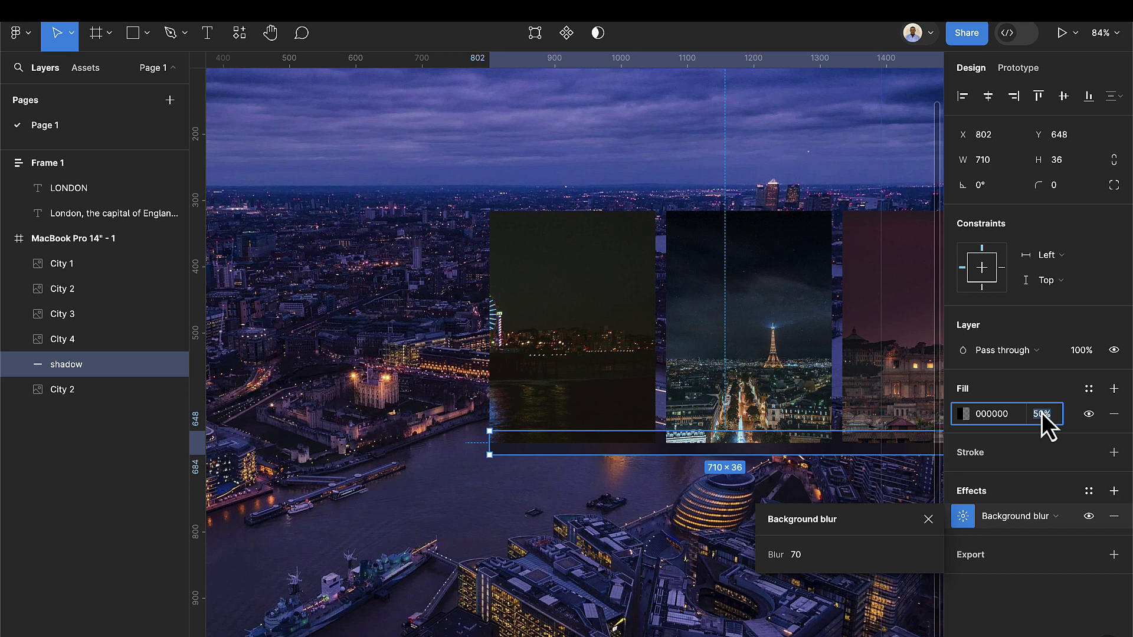
key(Return)
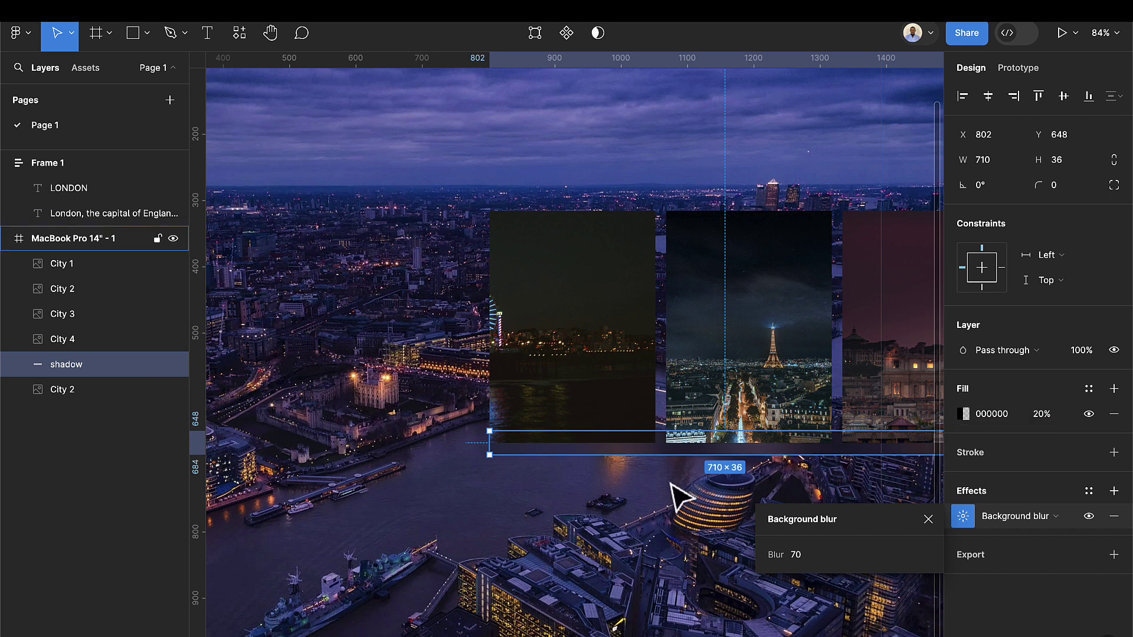
key(Escape)
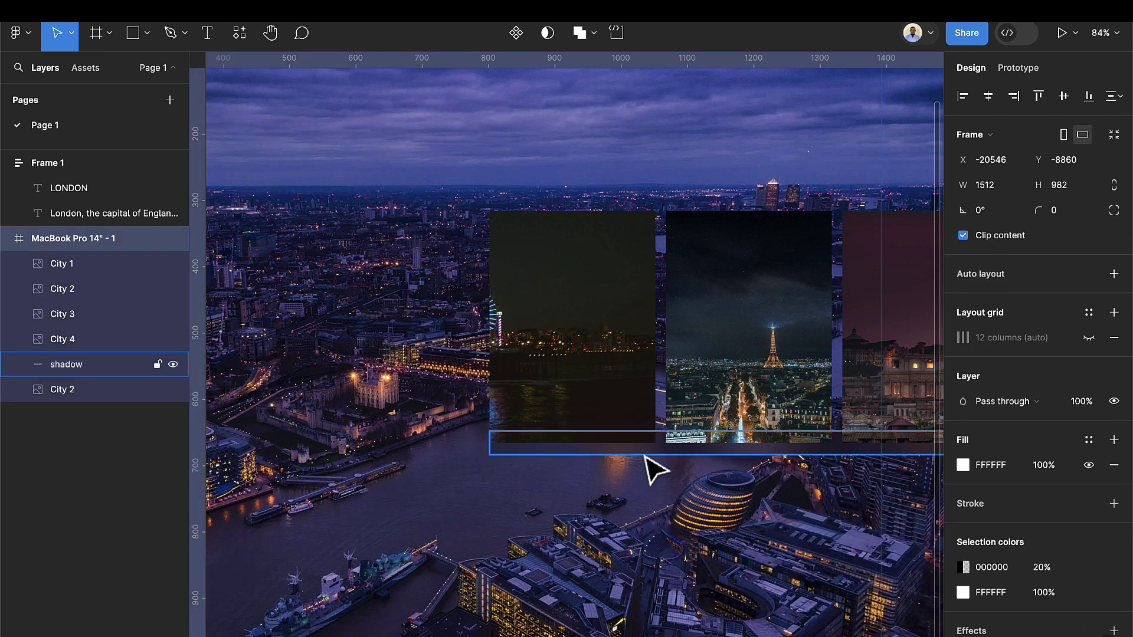
Change the shadow rectangle's effect to Layer blur and set its fill opacity to 50%.
click(646, 450)
click(1062, 517)
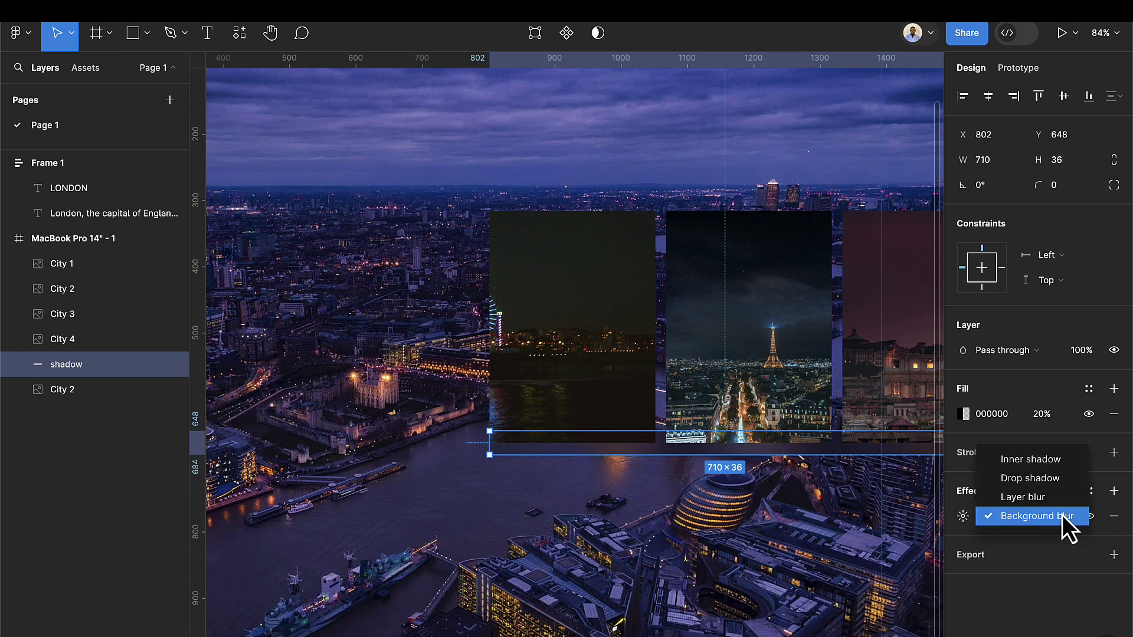
click(1057, 499)
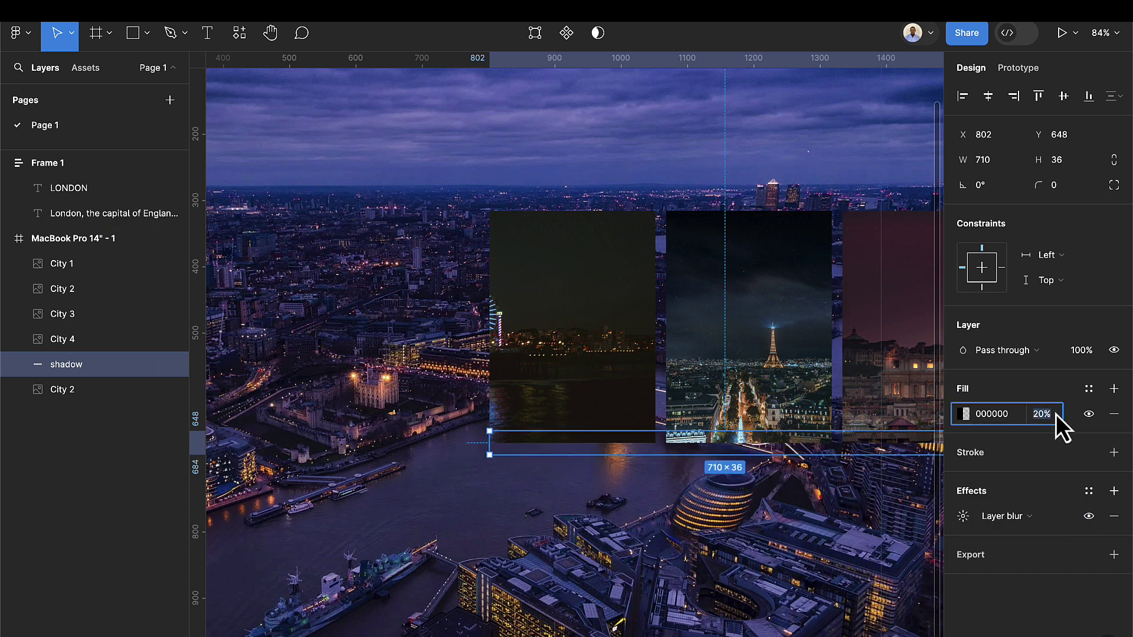
key(Return)
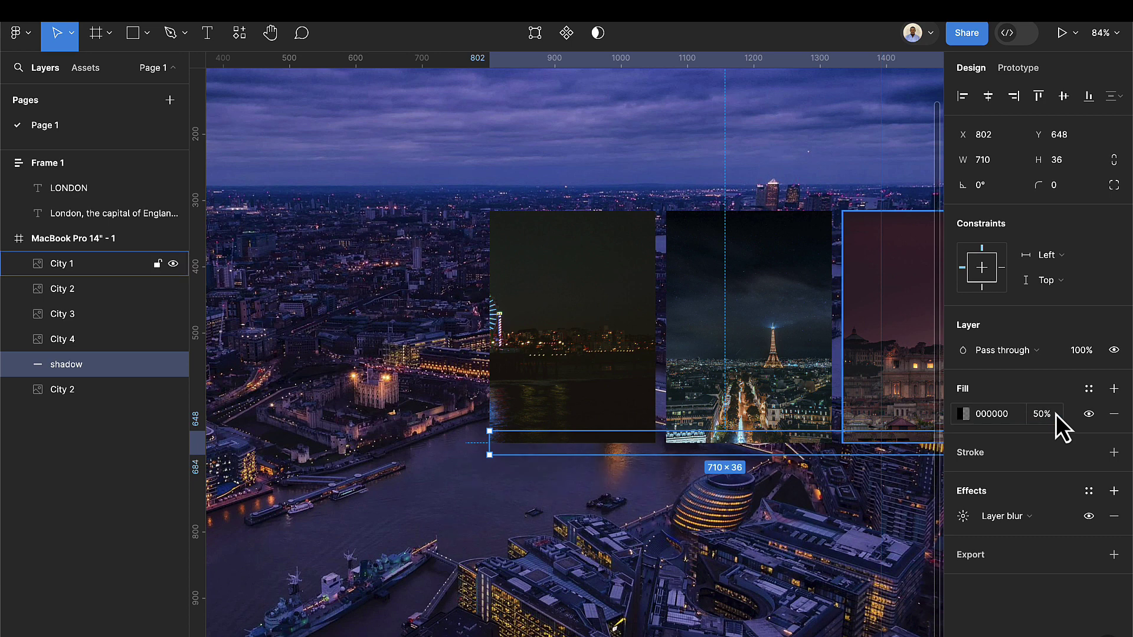
key(Escape)
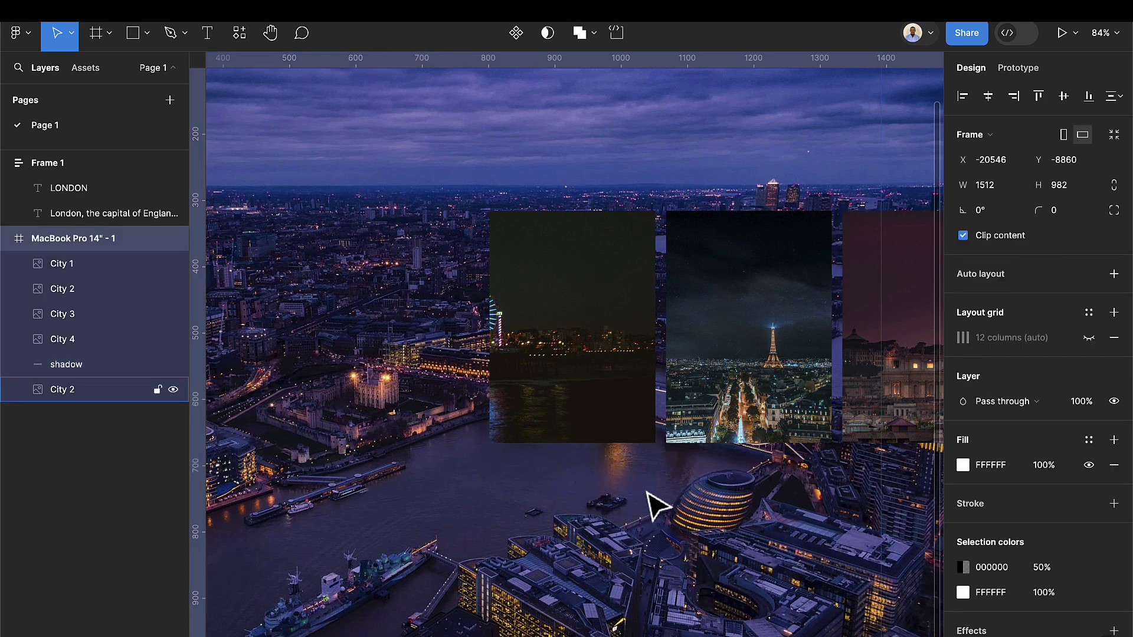
key(shift+2)
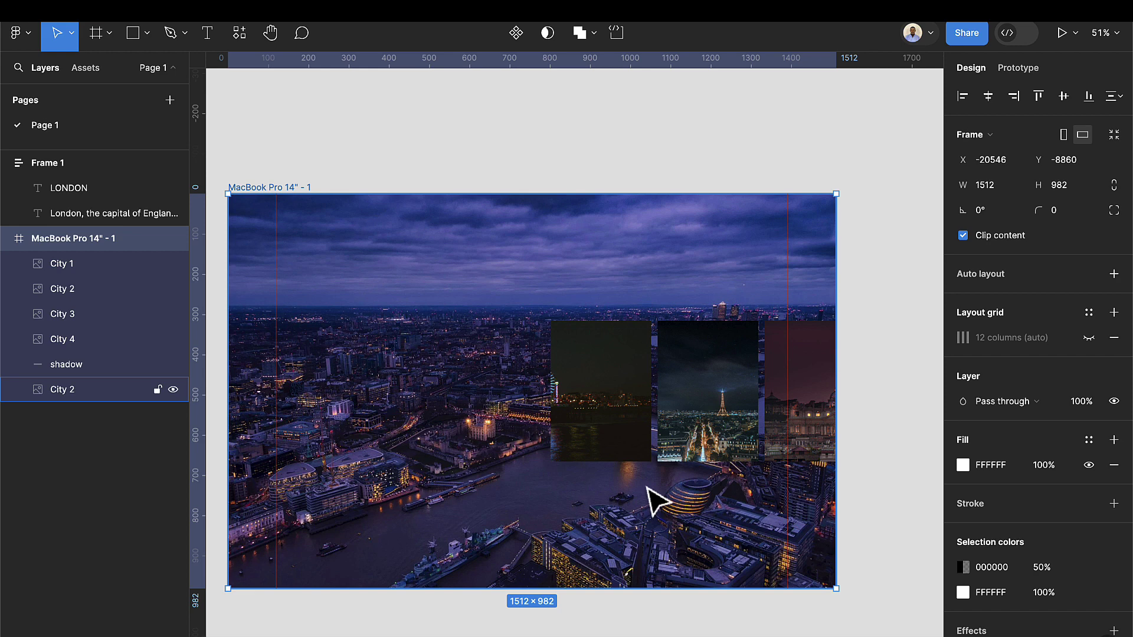
scroll(649, 496, down, 3)
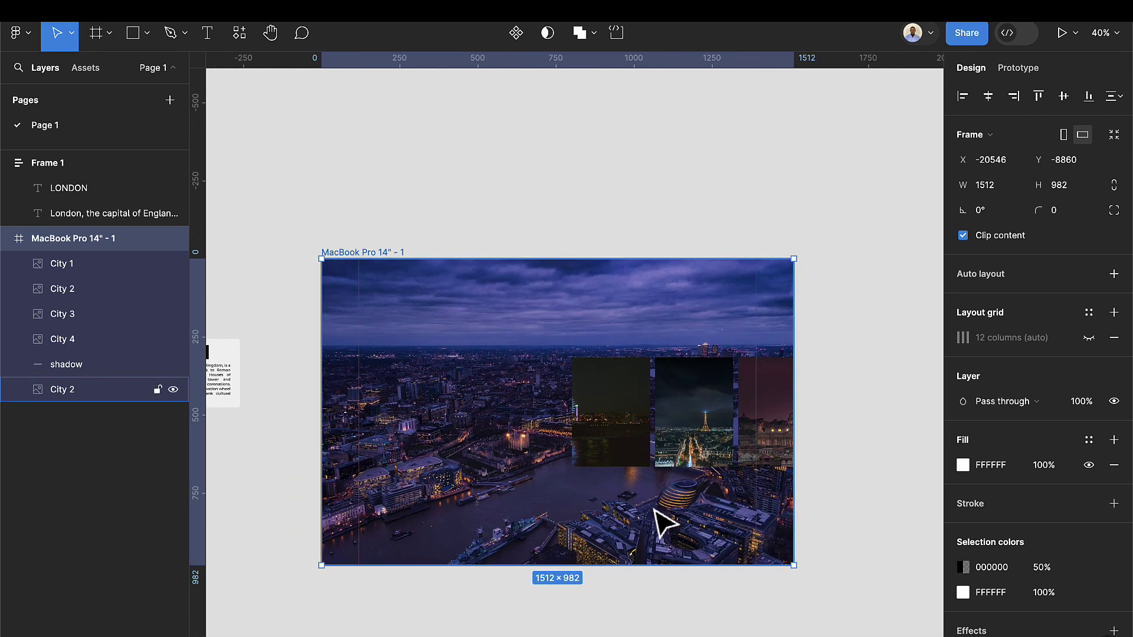
scroll(662, 523, down, 3)
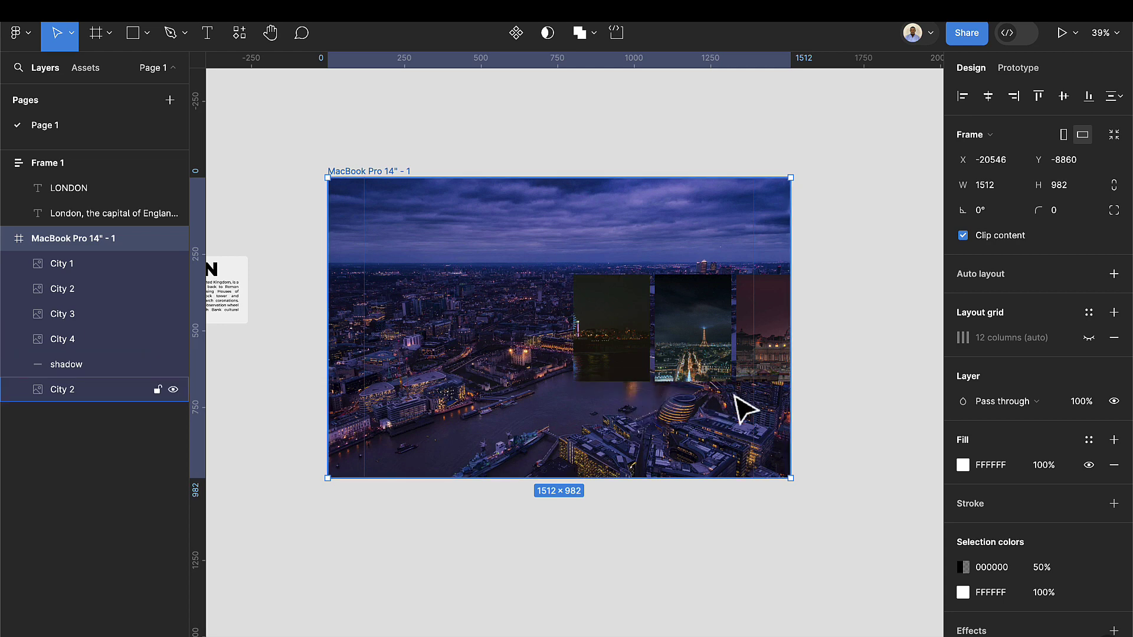
Convert the LONDON text card beside the MacBook Pro 14" frame into a component.
scroll(640, 401, down, 2)
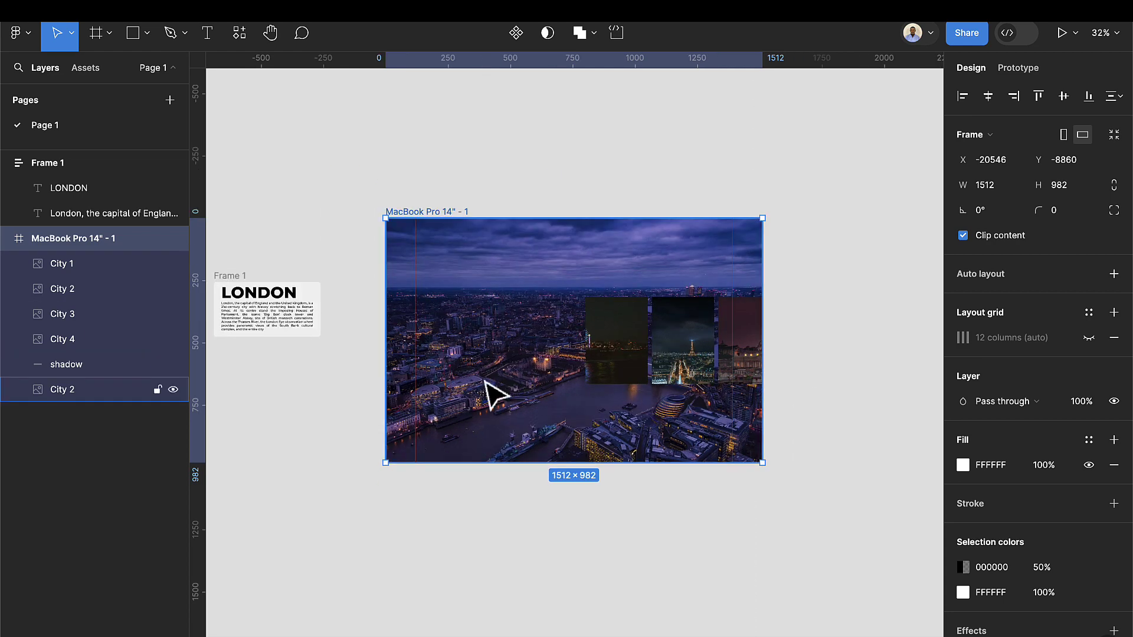
scroll(488, 391, left, 3)
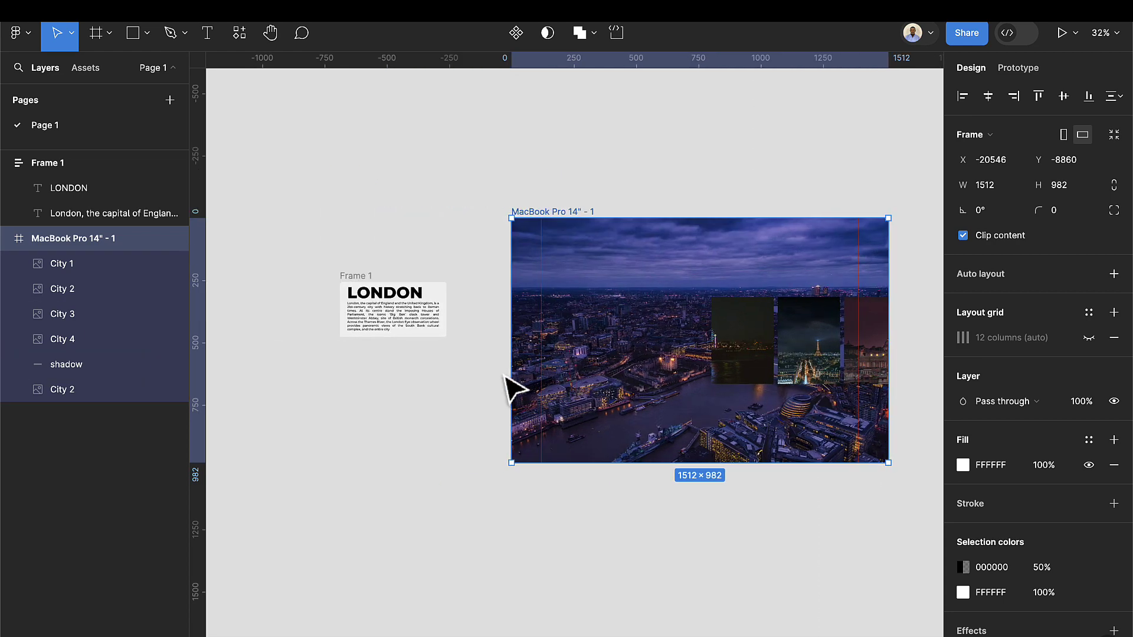
click(361, 284)
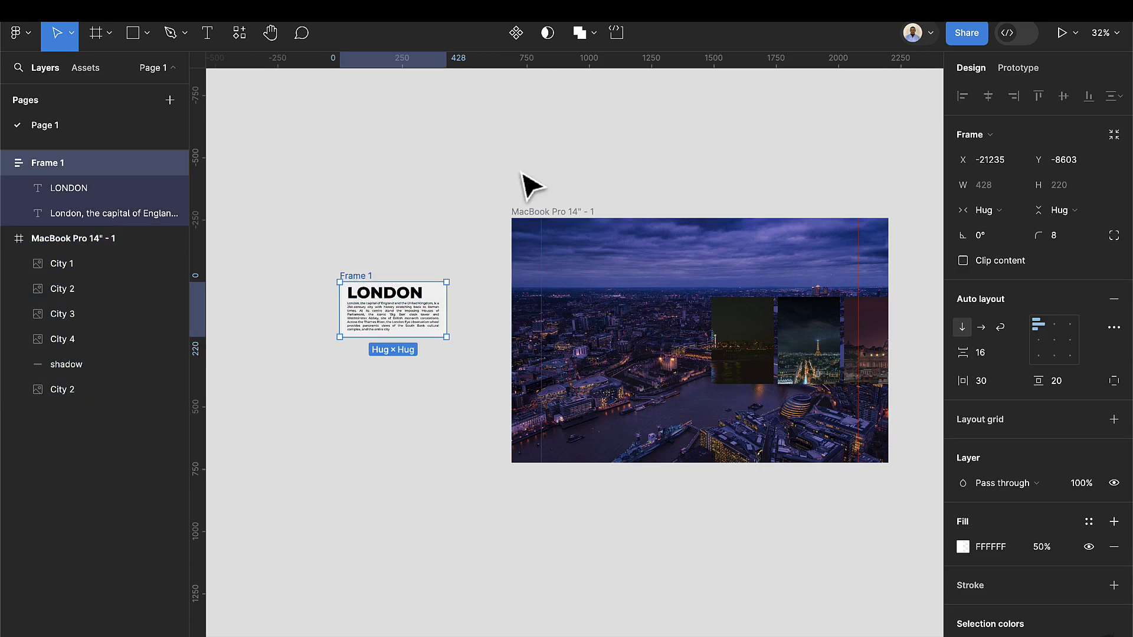
click(515, 34)
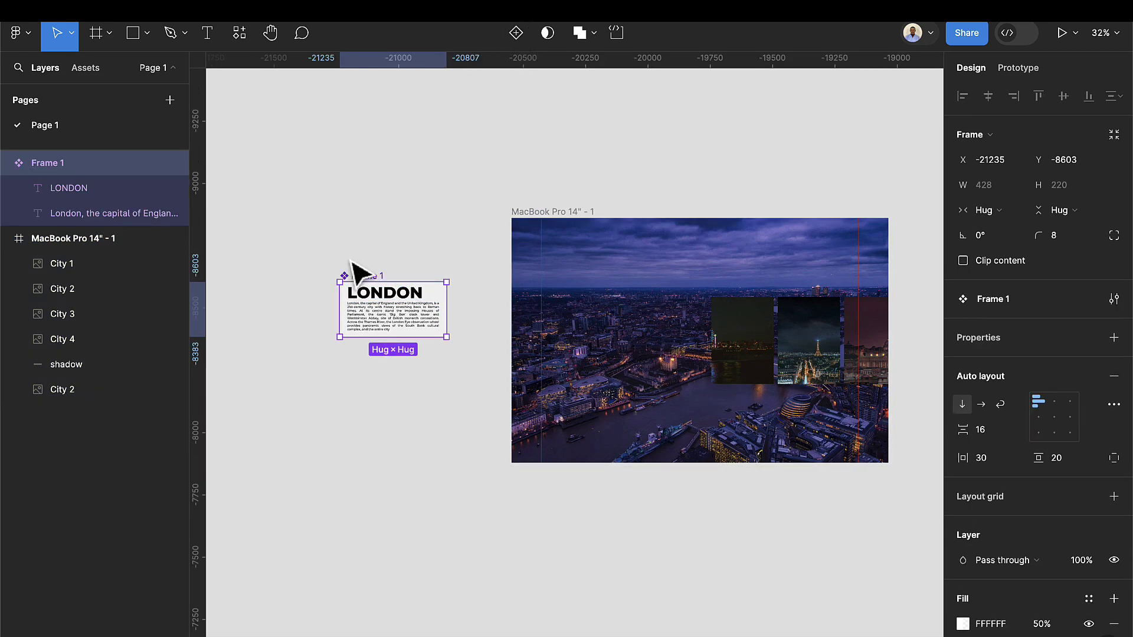
Rename the new text card component to City Desc.
scroll(380, 290, up, 2)
double_click(362, 281)
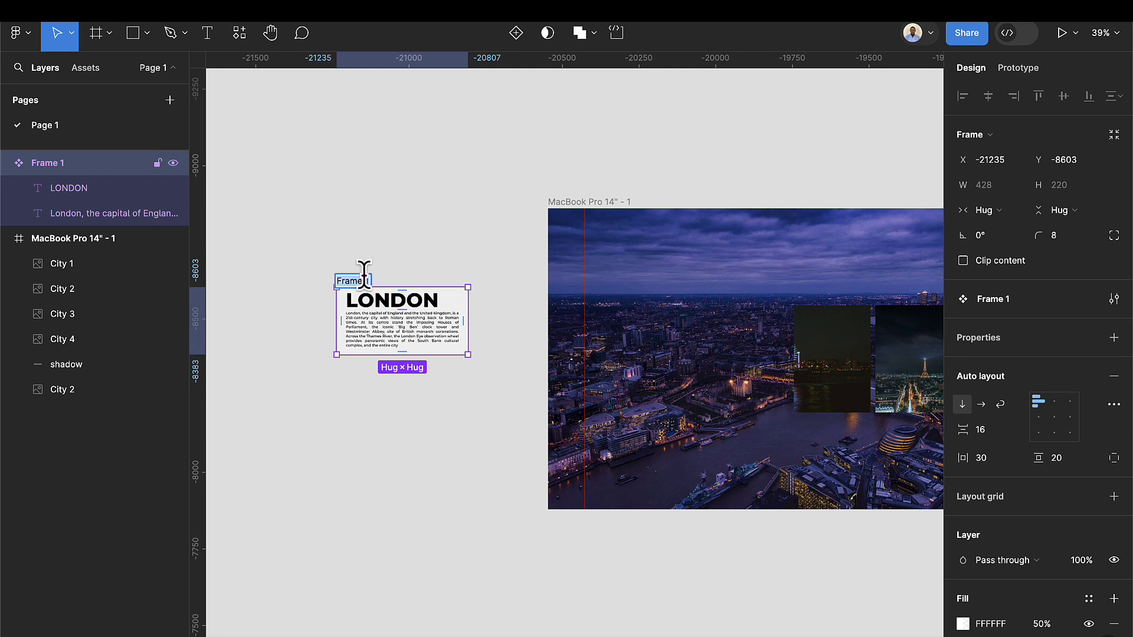
text(City Desc)
key(Return)
Place a City Desc instance below the main frame and duplicate it into a vertical stack of four, about 24 px apart.
scroll(354, 327, up, 5)
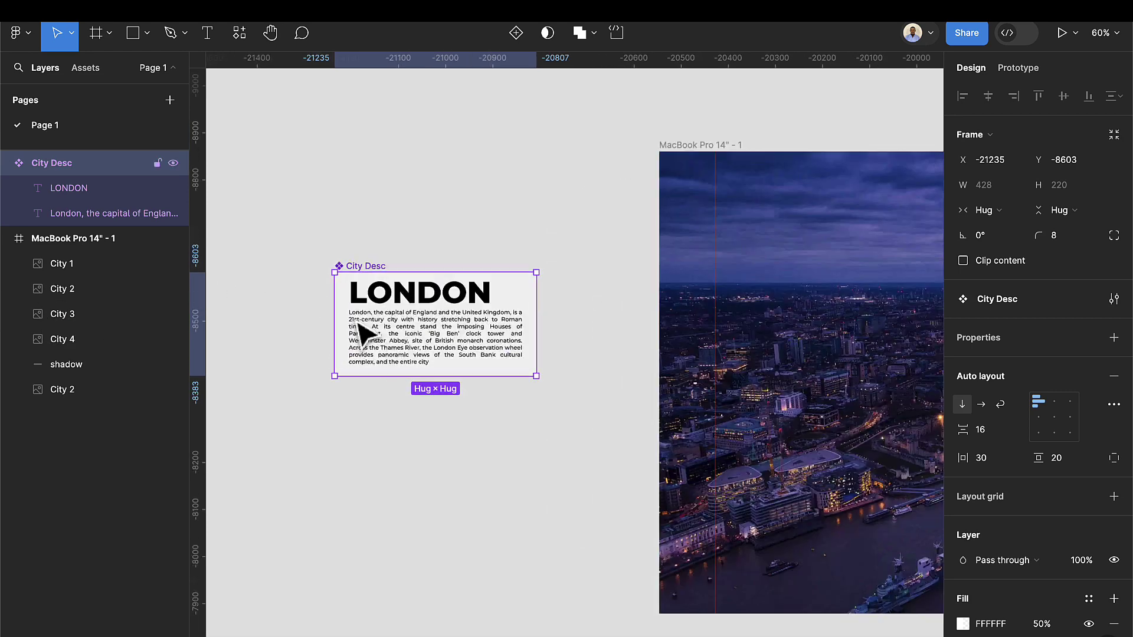
scroll(416, 336, down, 1)
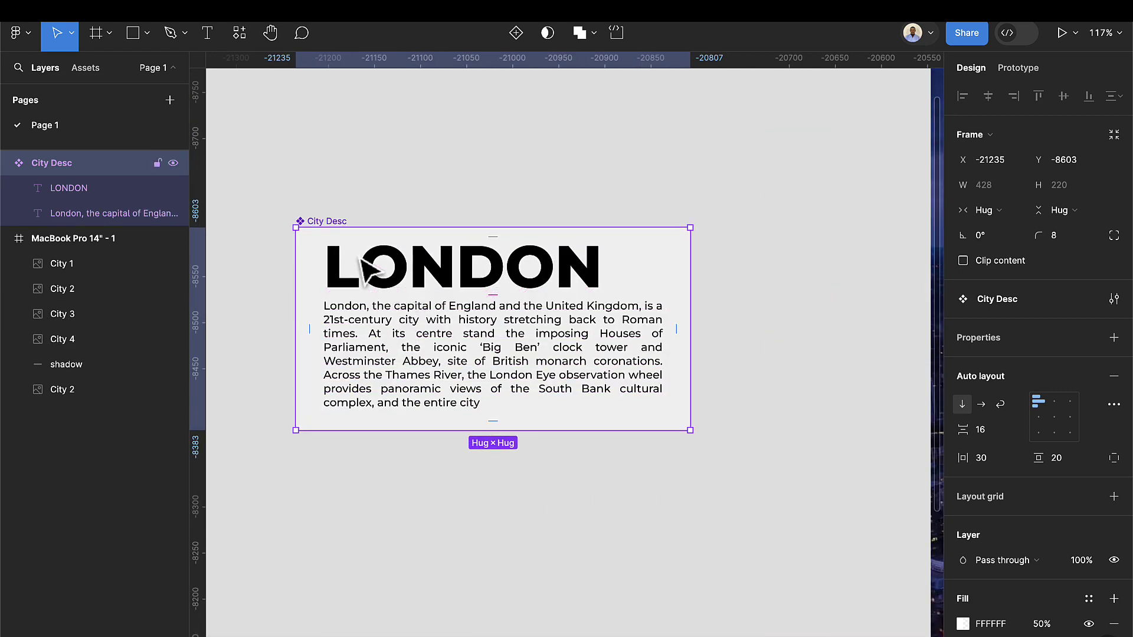
scroll(376, 224, down, 4)
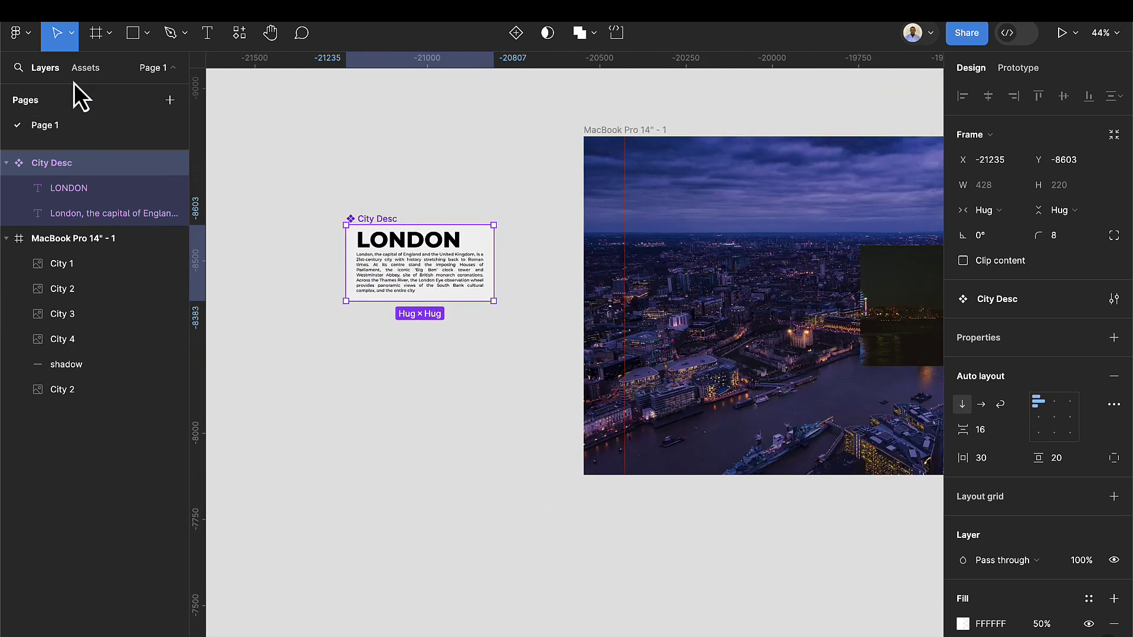
click(83, 69)
drag(26, 217, 470, 475)
scroll(425, 468, down, 5)
scroll(470, 472, down, 4)
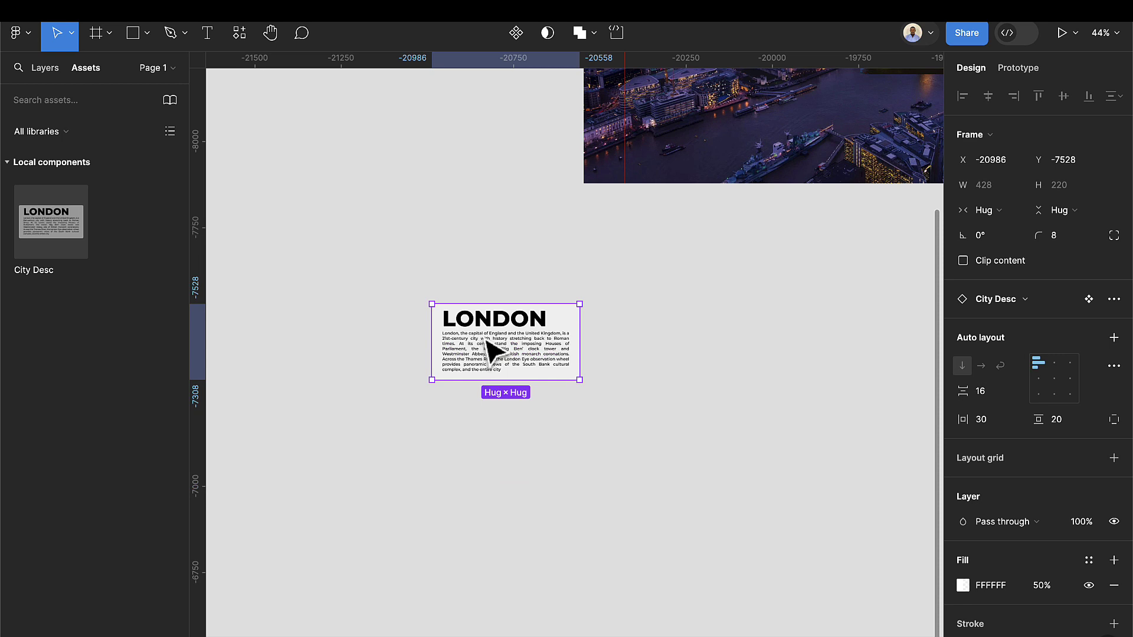
drag(495, 340, 492, 416)
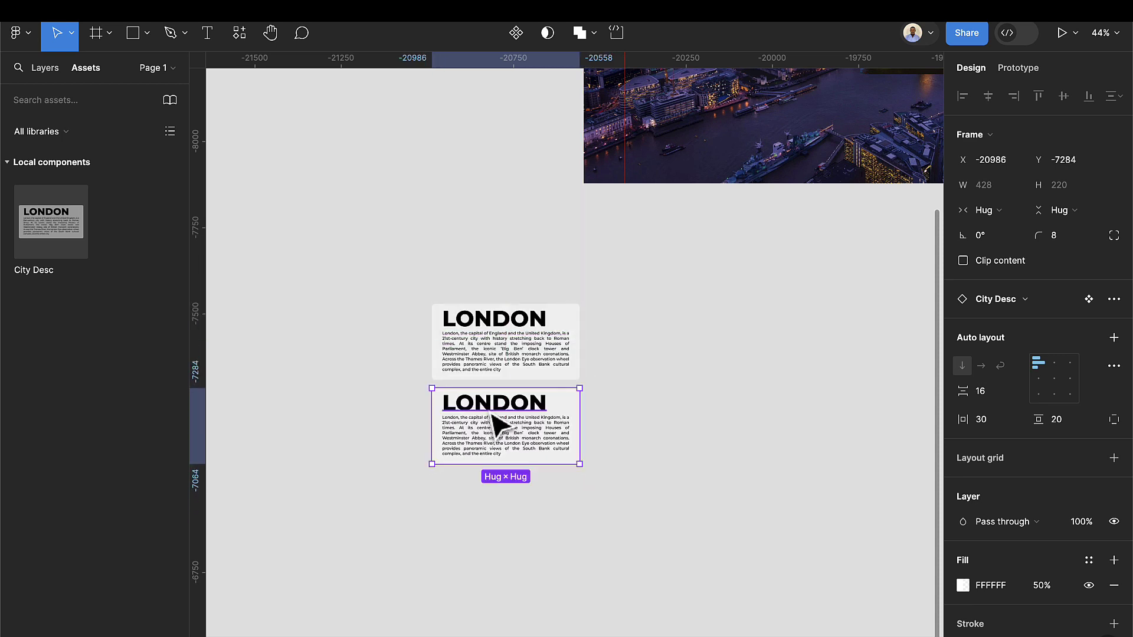
key(ctrl+d)
key(ctrl+d)
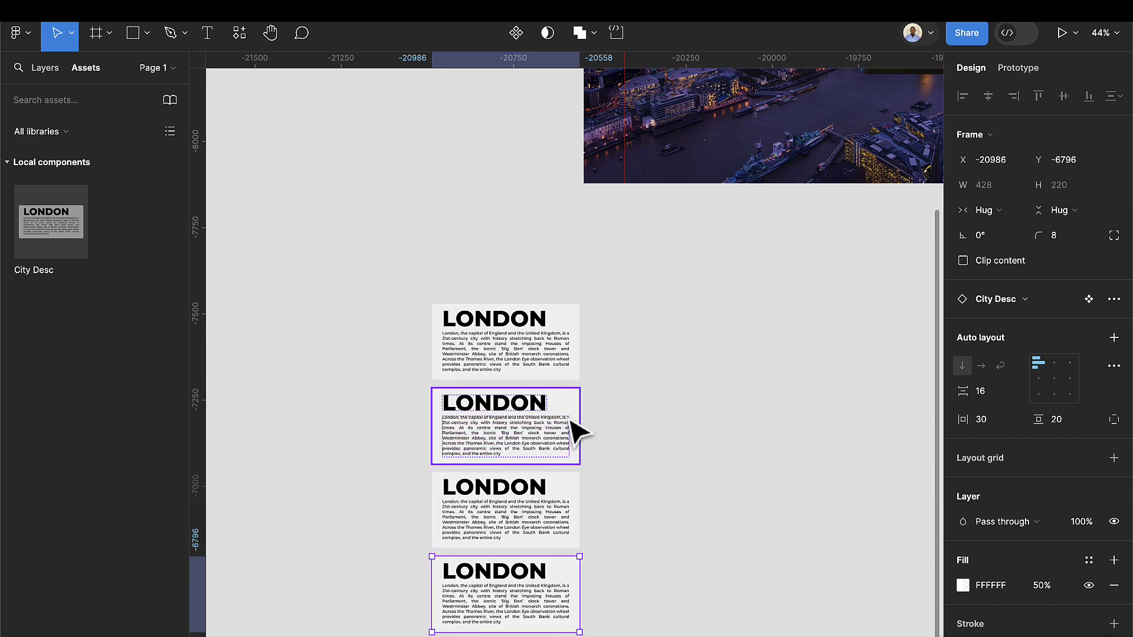
Create a text property named "city name" for the LONDON heading in the main City Desc component.
click(576, 430)
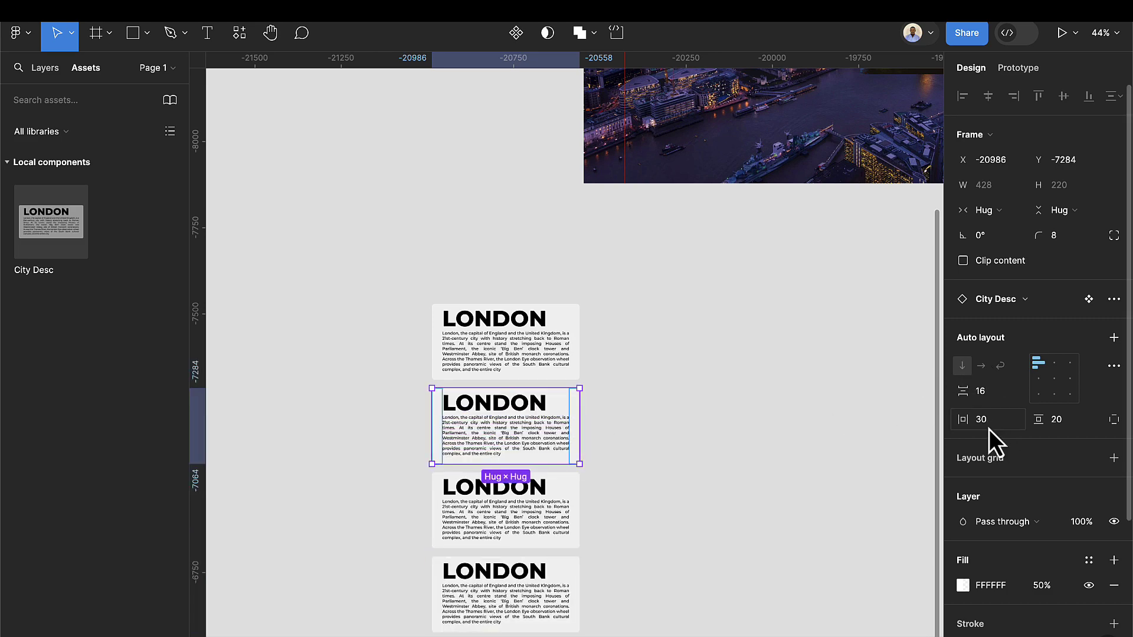
scroll(632, 336, up, 5)
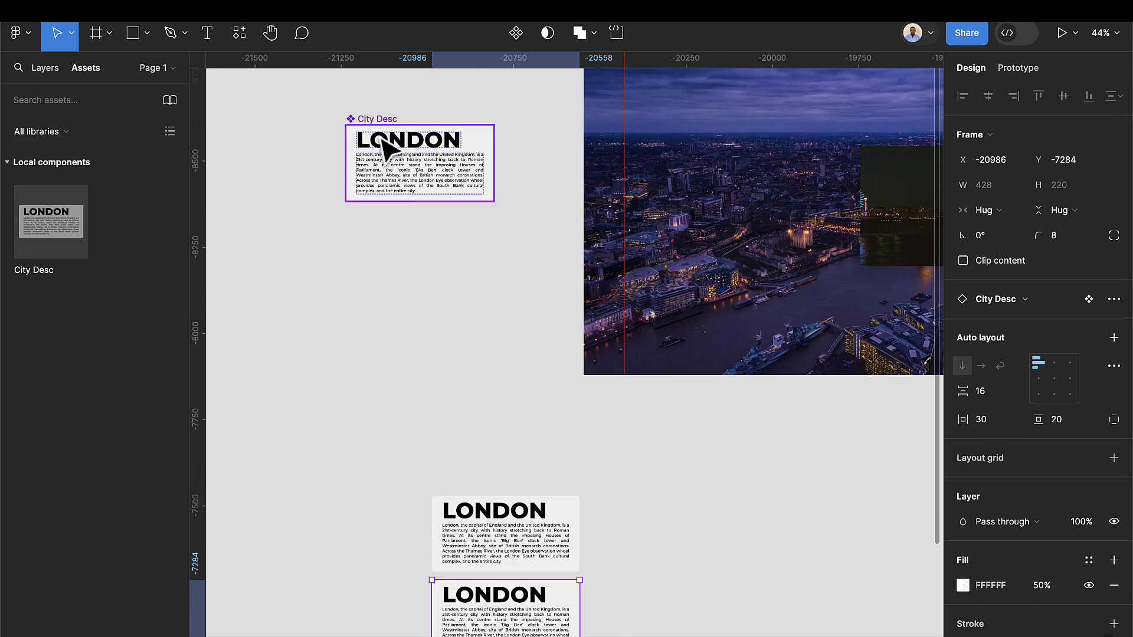
scroll(392, 171, up, 3)
scroll(405, 243, up, 5)
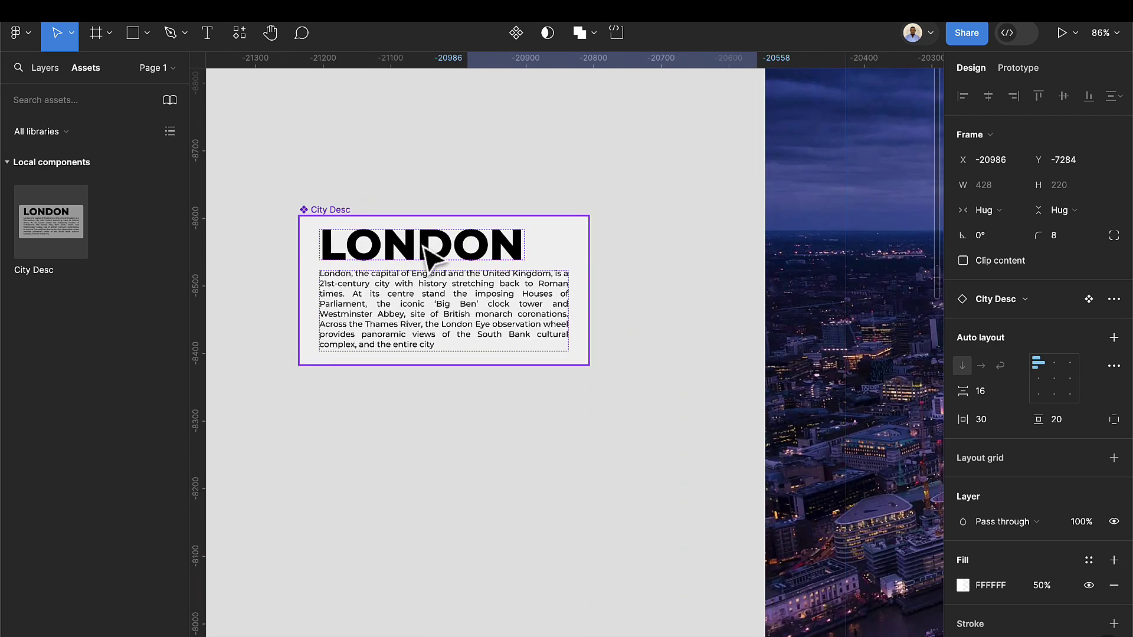
click(423, 248)
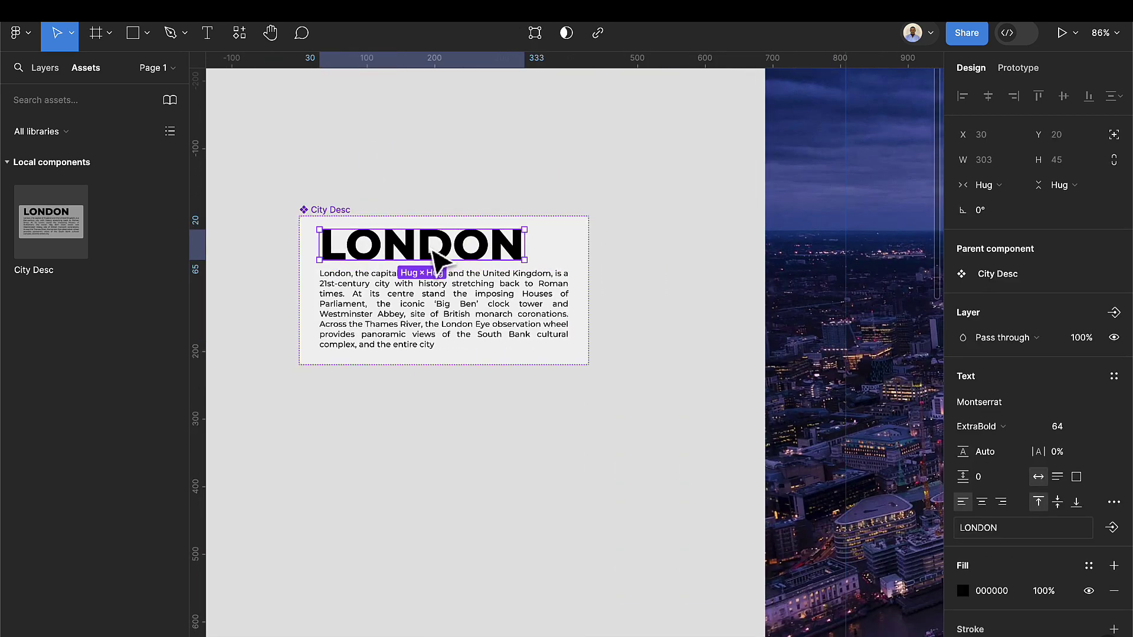
scroll(1015, 480, down, 1)
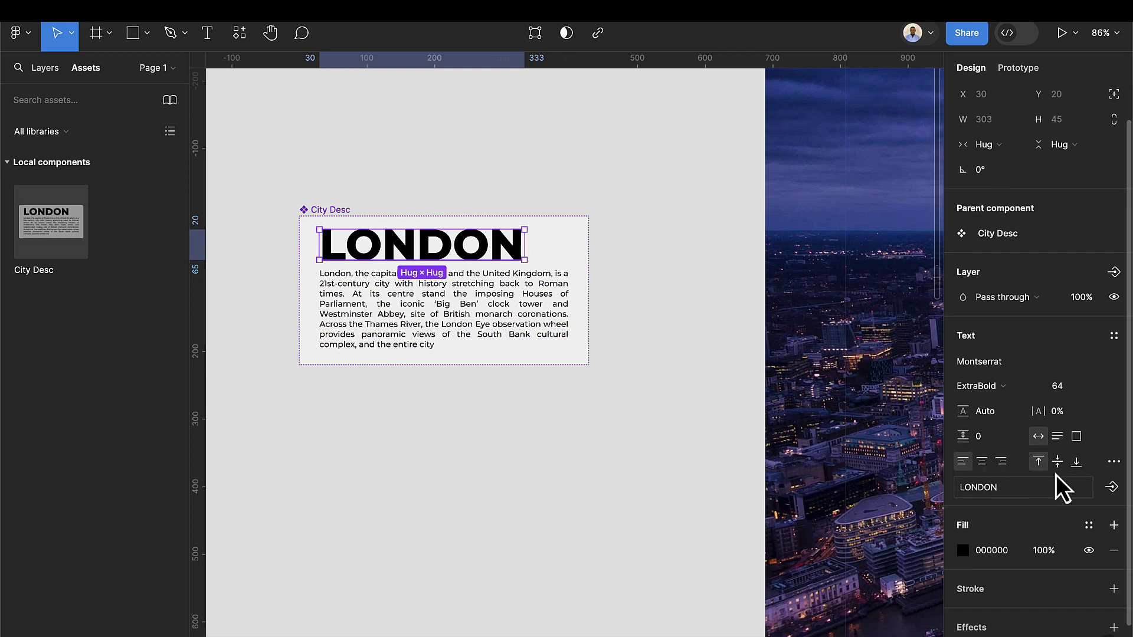
click(1112, 487)
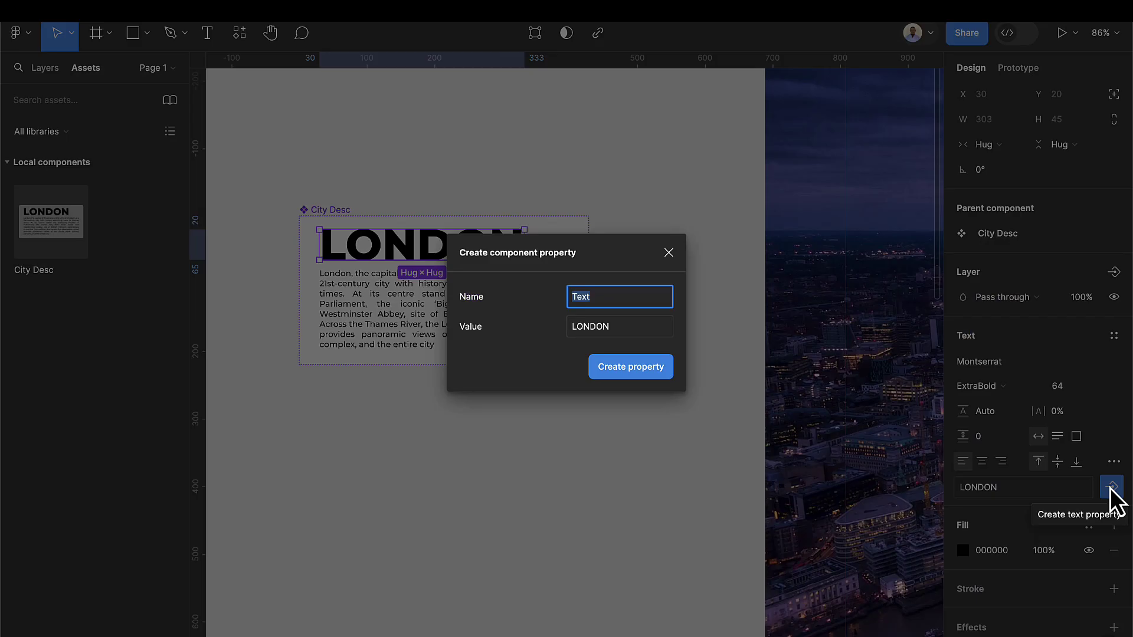
text(city nam)
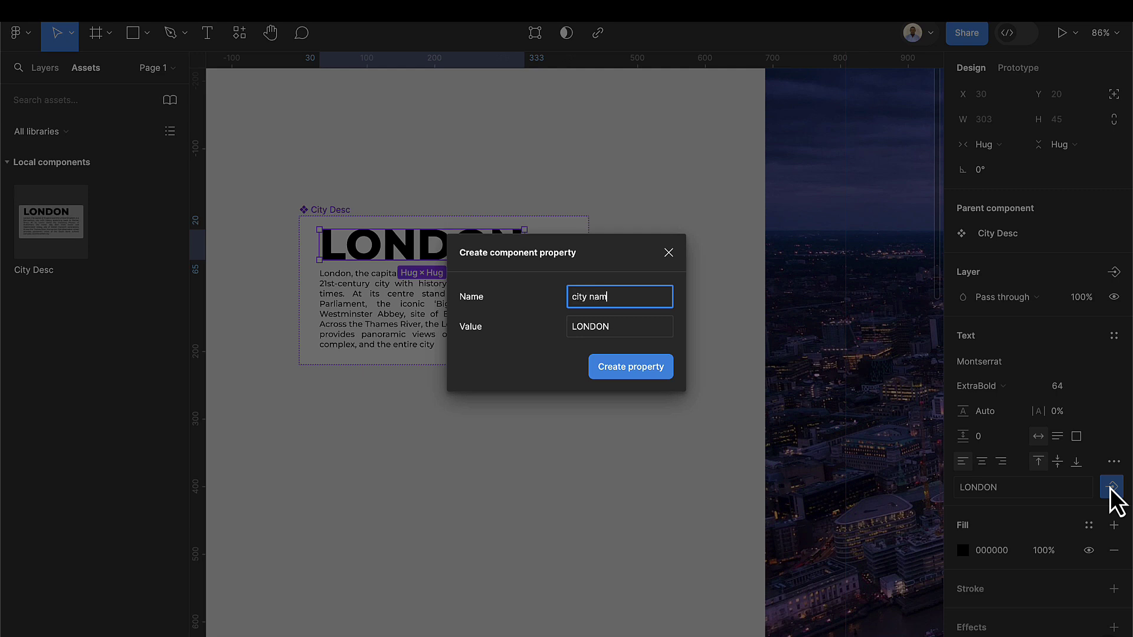
text(e)
key(Return)
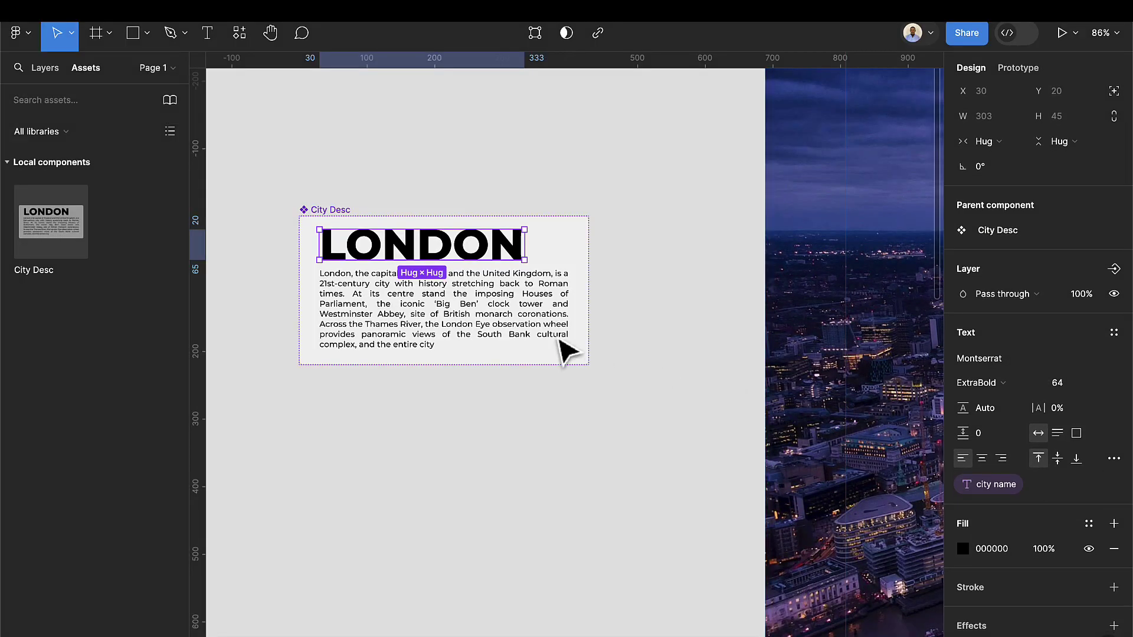
Create a text property named "desc" for the description paragraph in the main City Desc component.
click(560, 341)
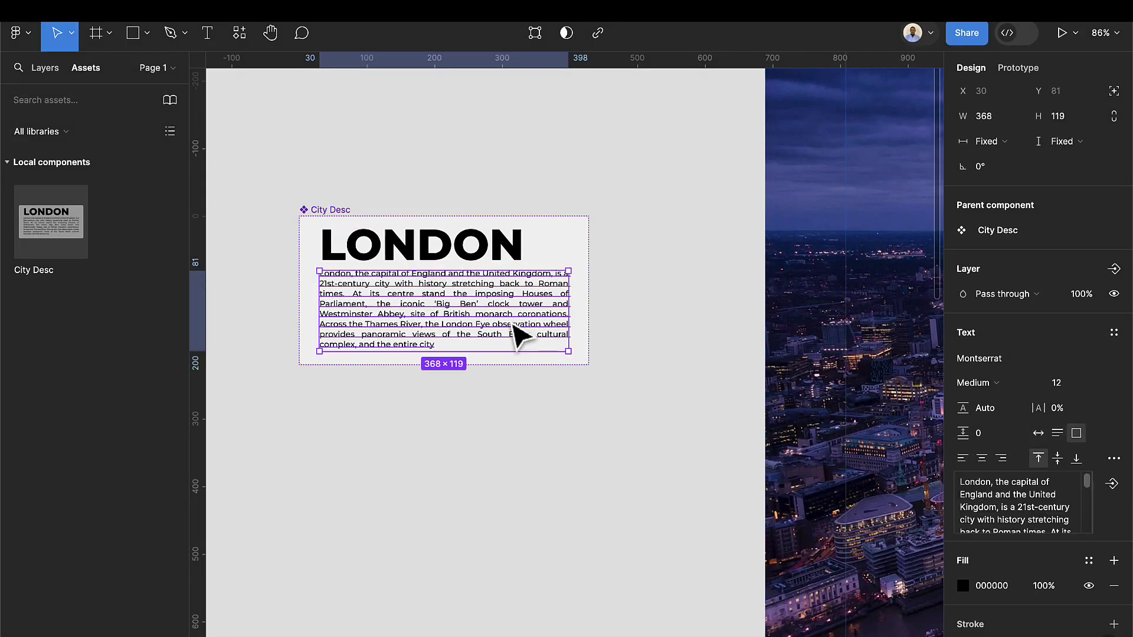
click(1112, 485)
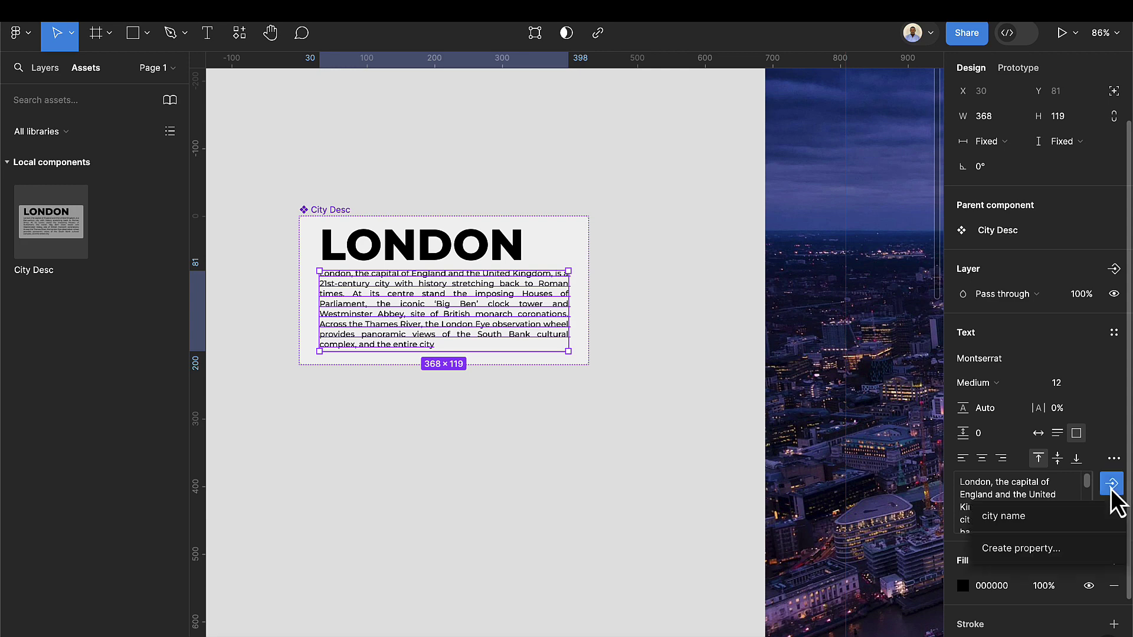
click(1041, 549)
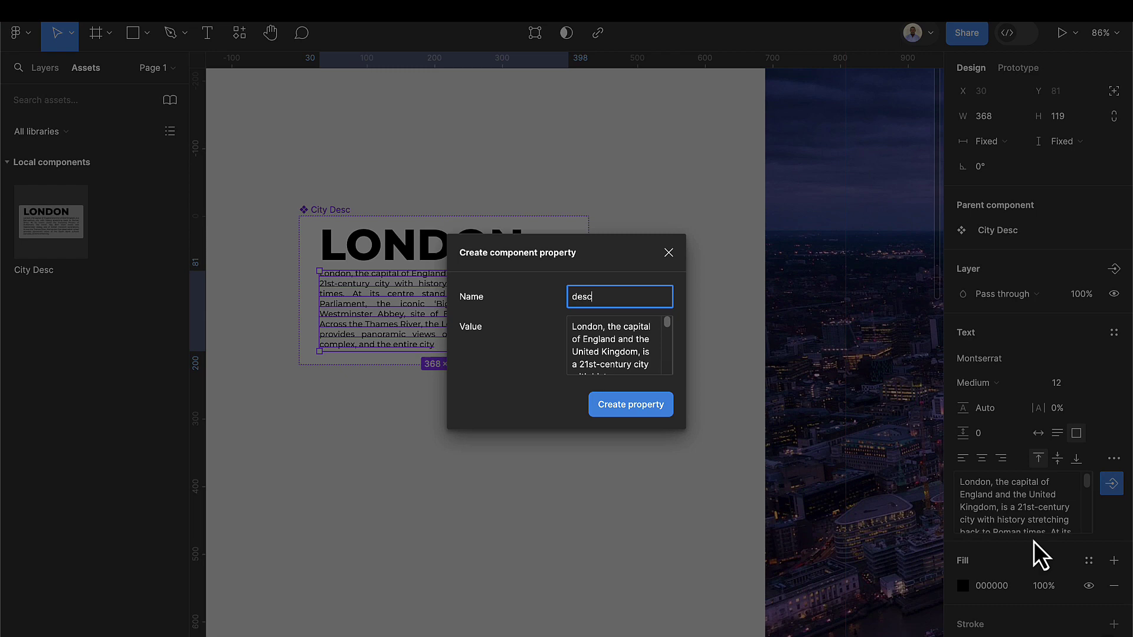
key(Return)
Set the city name property of the second card in the stack to Paris.
scroll(609, 548, down, 3)
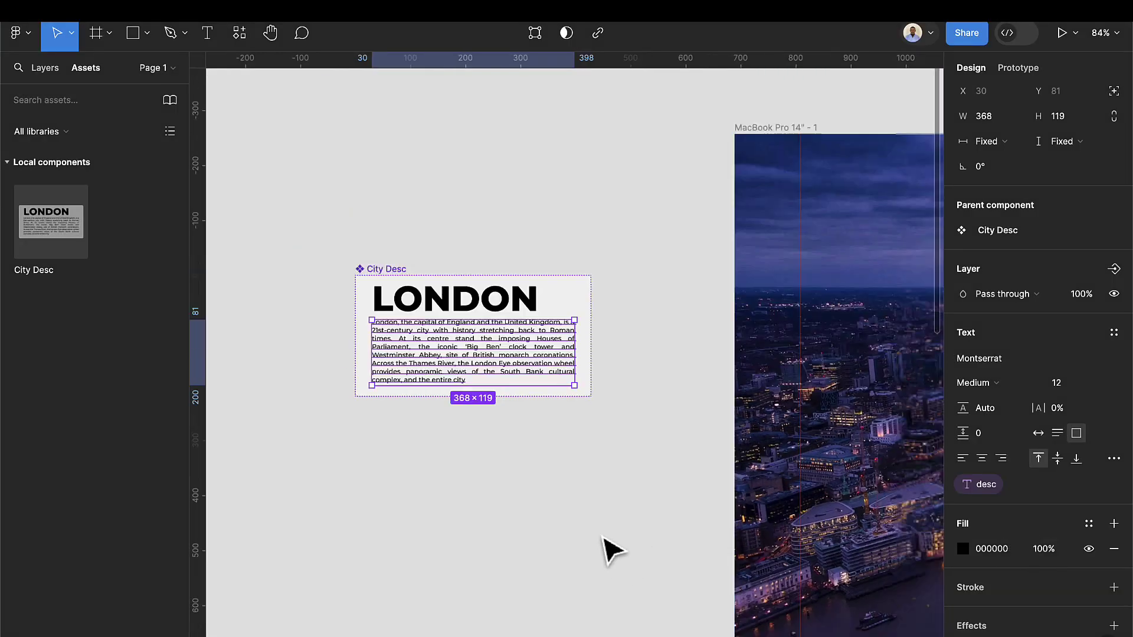
scroll(610, 549, down, 6)
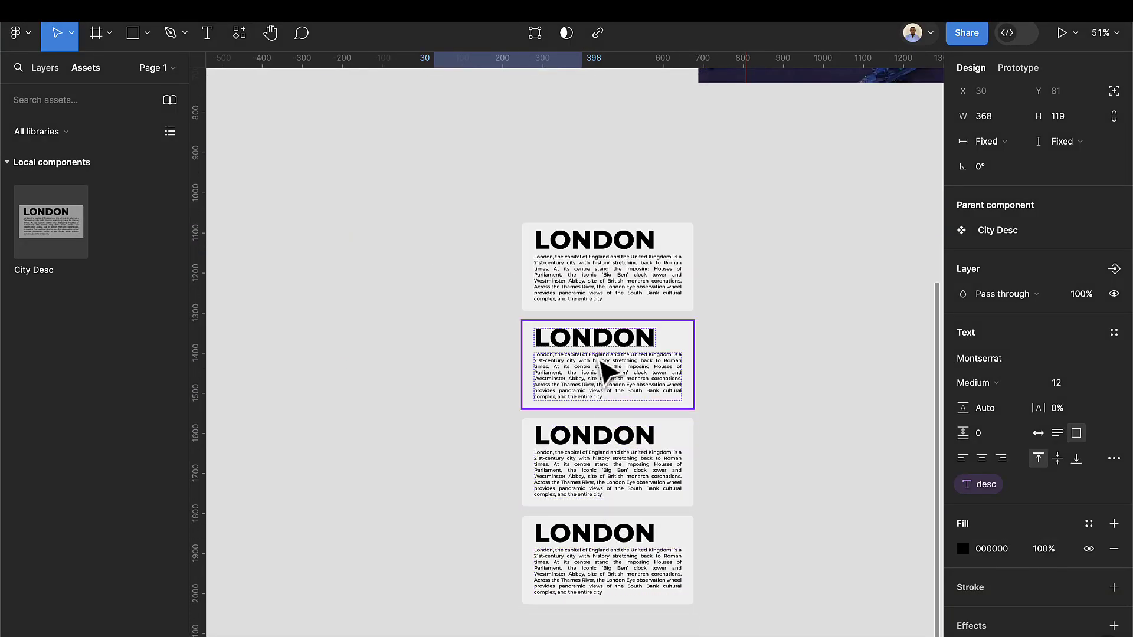
click(609, 371)
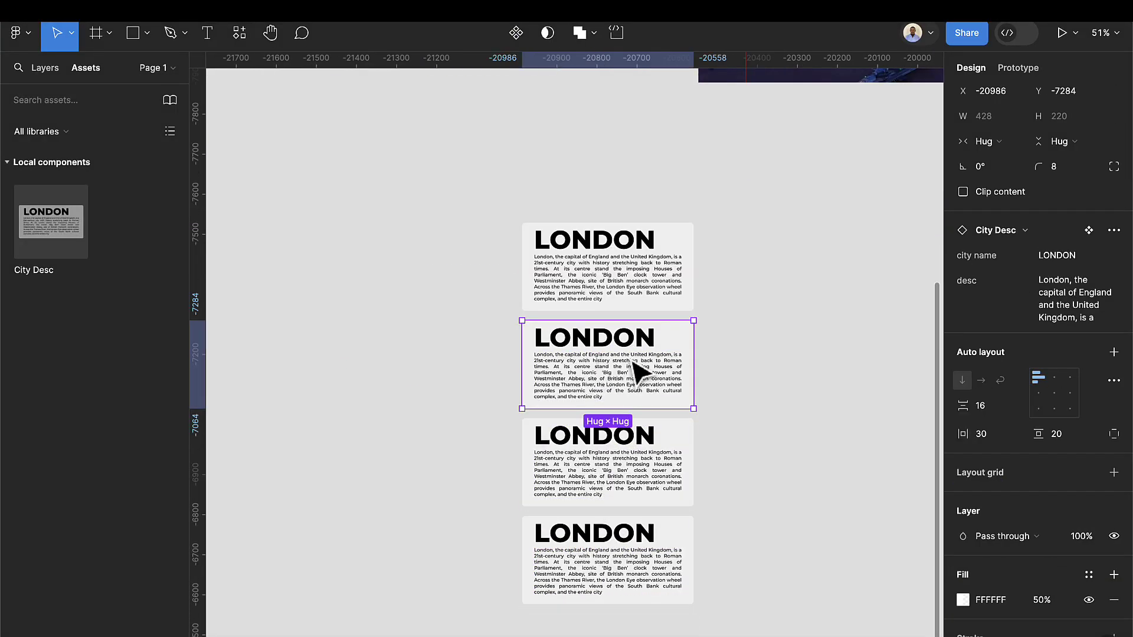
click(1054, 254)
text(Par)
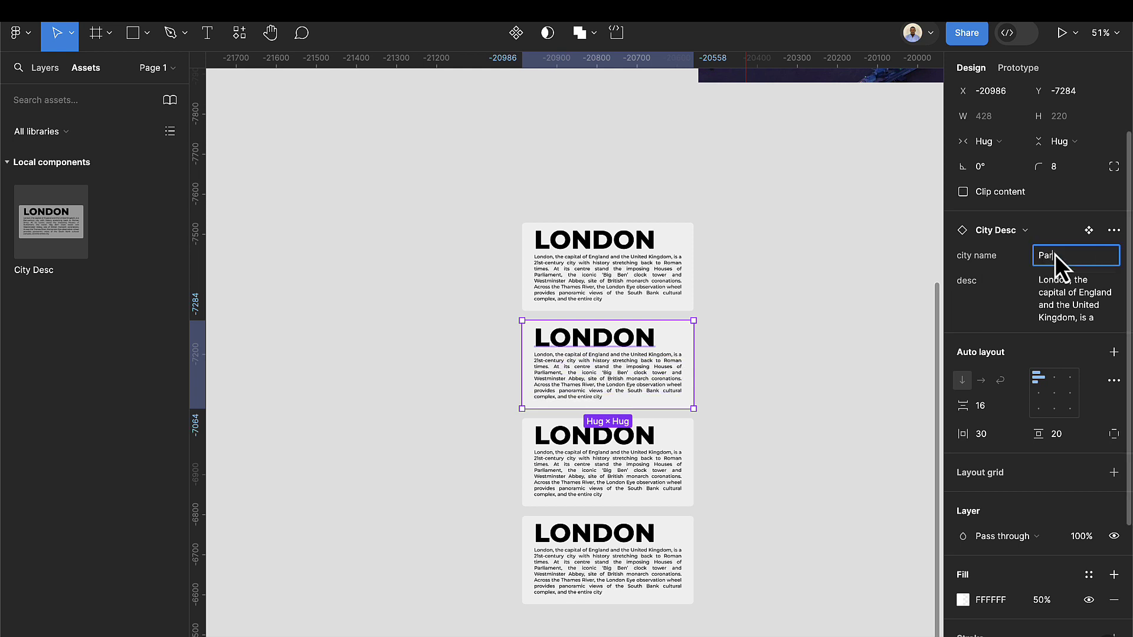
text(is)
key(Return)
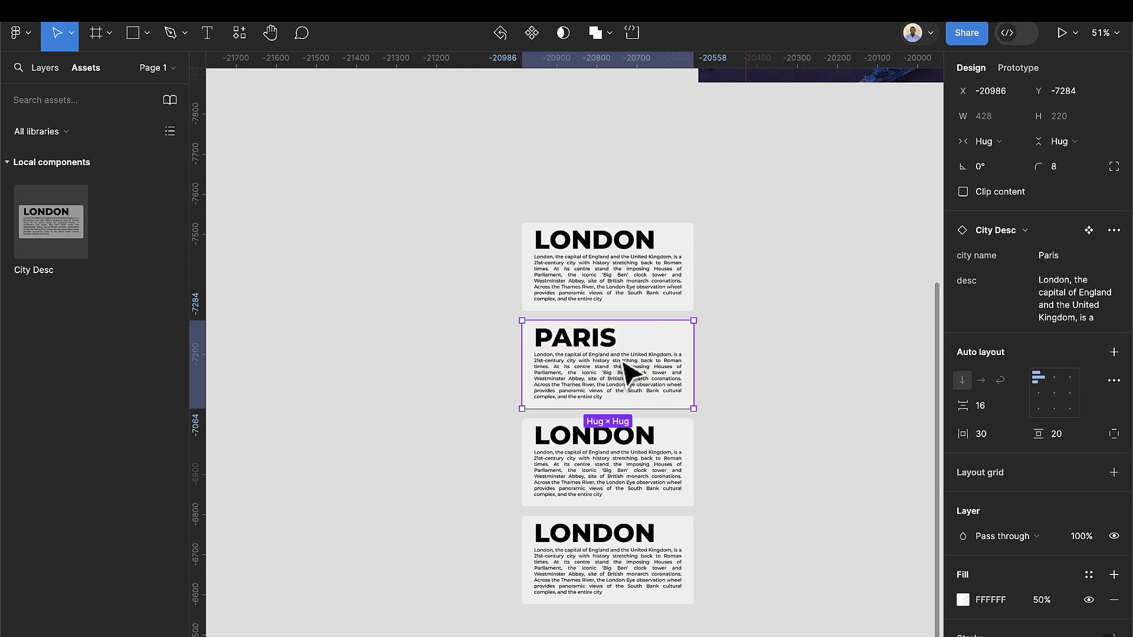
Set the city name property of the third card in the stack to Rome.
click(638, 440)
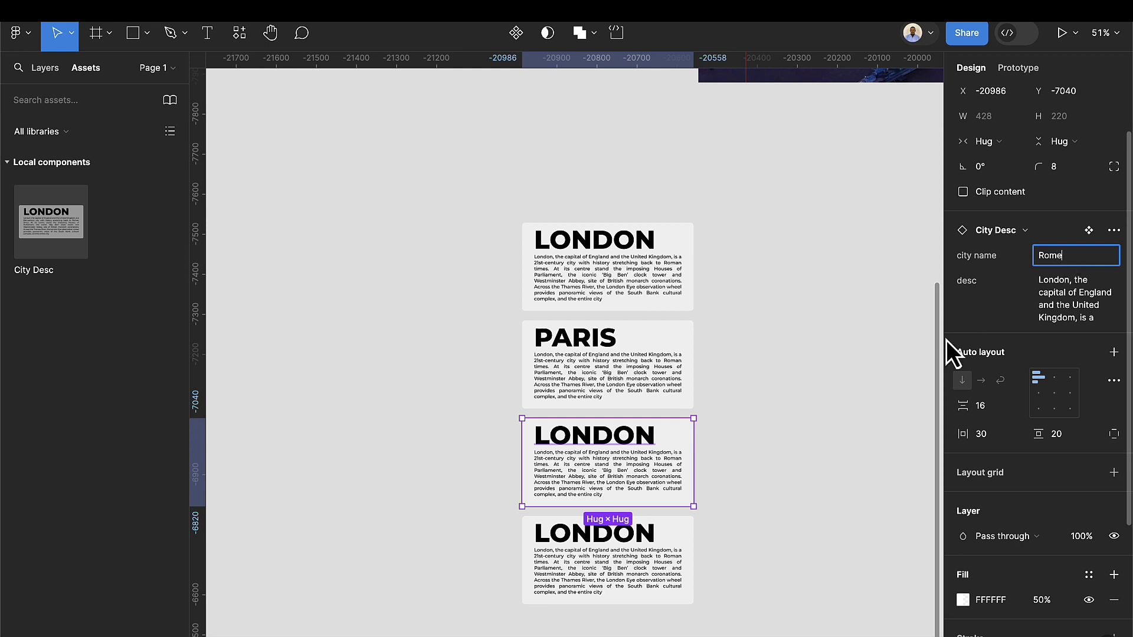
text(Rome)
scroll(684, 554, down, 1)
Set the city name property of the fourth card in the stack to L.a.
click(685, 555)
click(1086, 325)
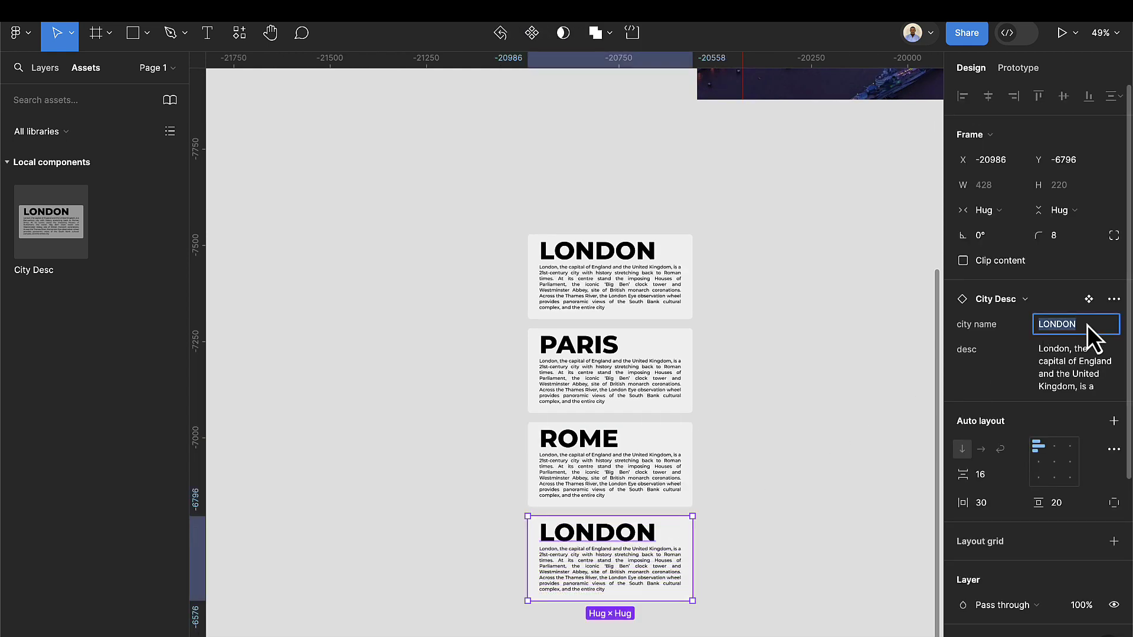
key(BackSpace)
text(L.a)
key(Return)
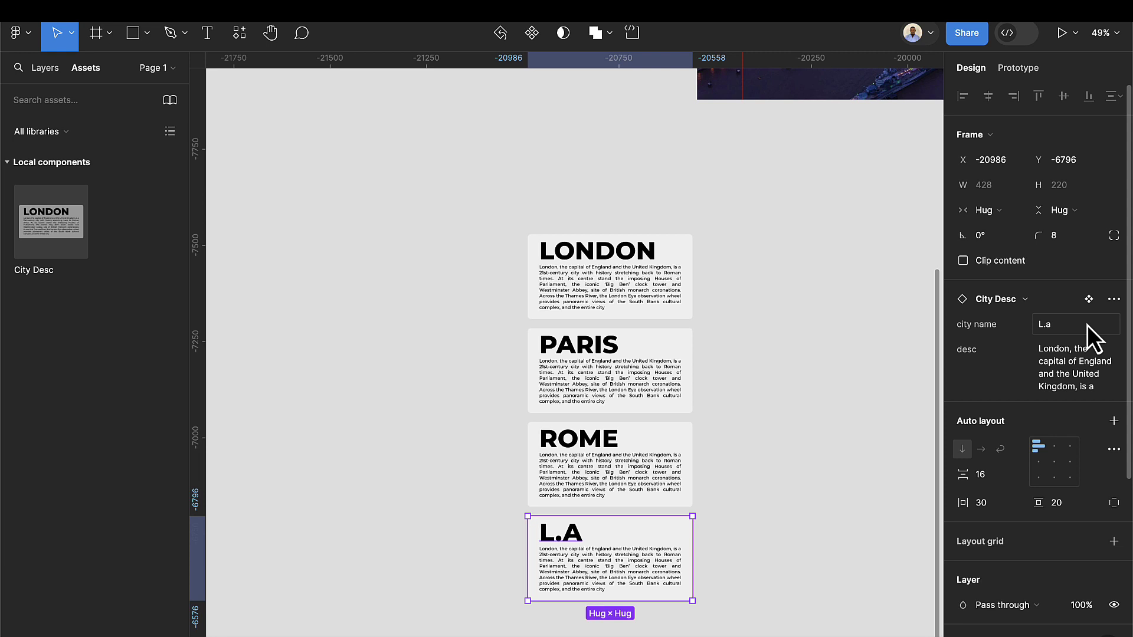
Set the vertical spacing between the four city cards to 16 and wrap them together in a frame.
click(843, 321)
scroll(833, 331, down, 2)
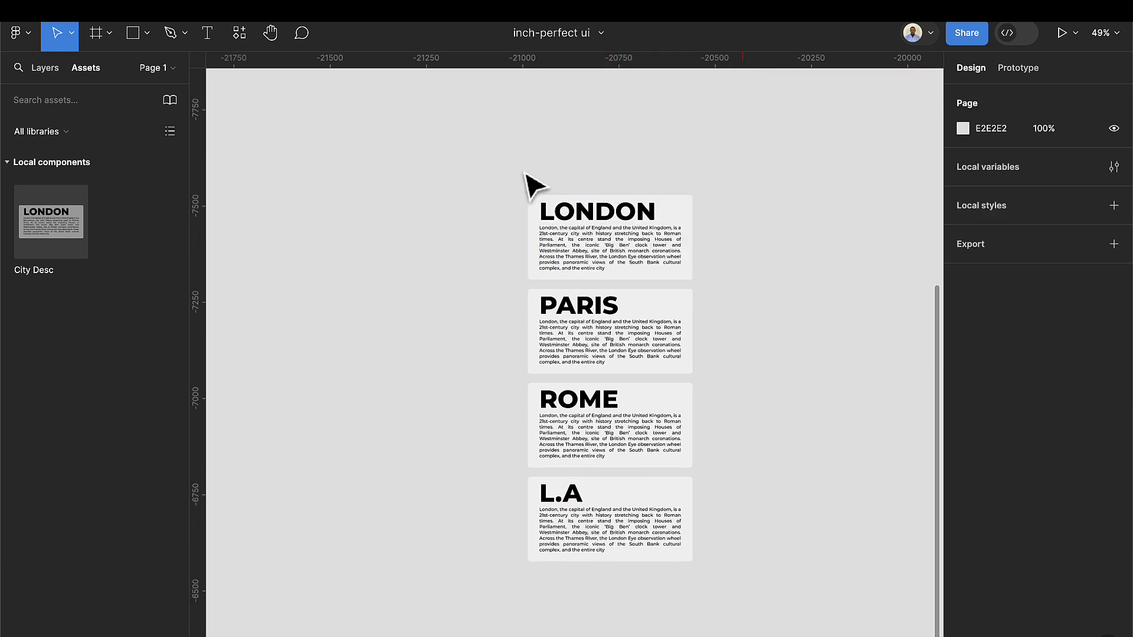
drag(512, 163, 722, 585)
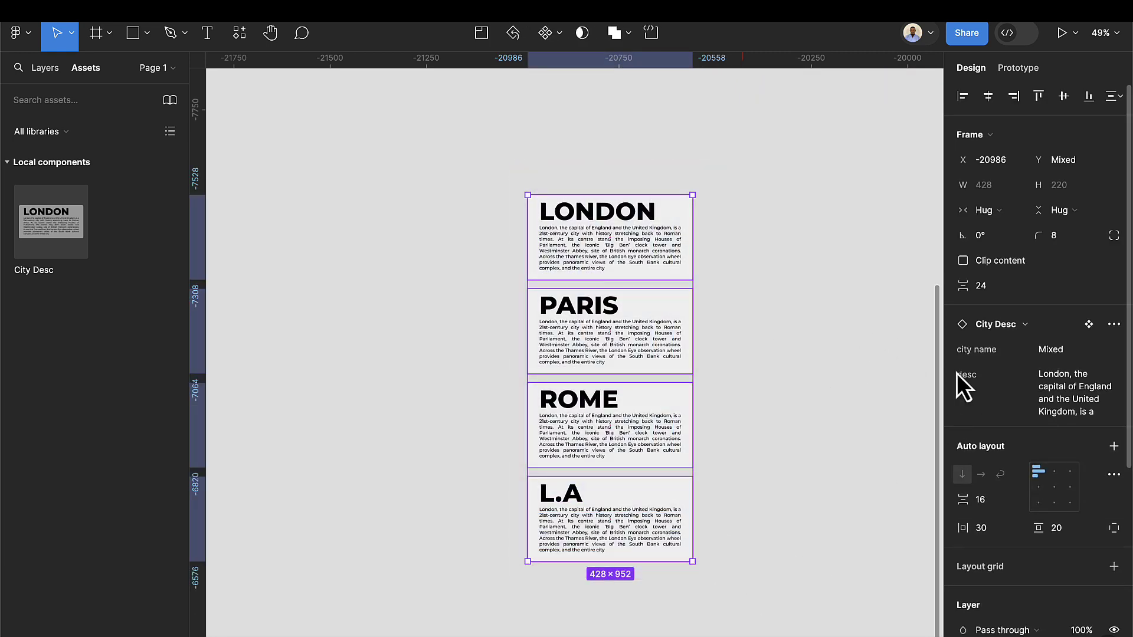
click(986, 281)
text(16)
key(Return)
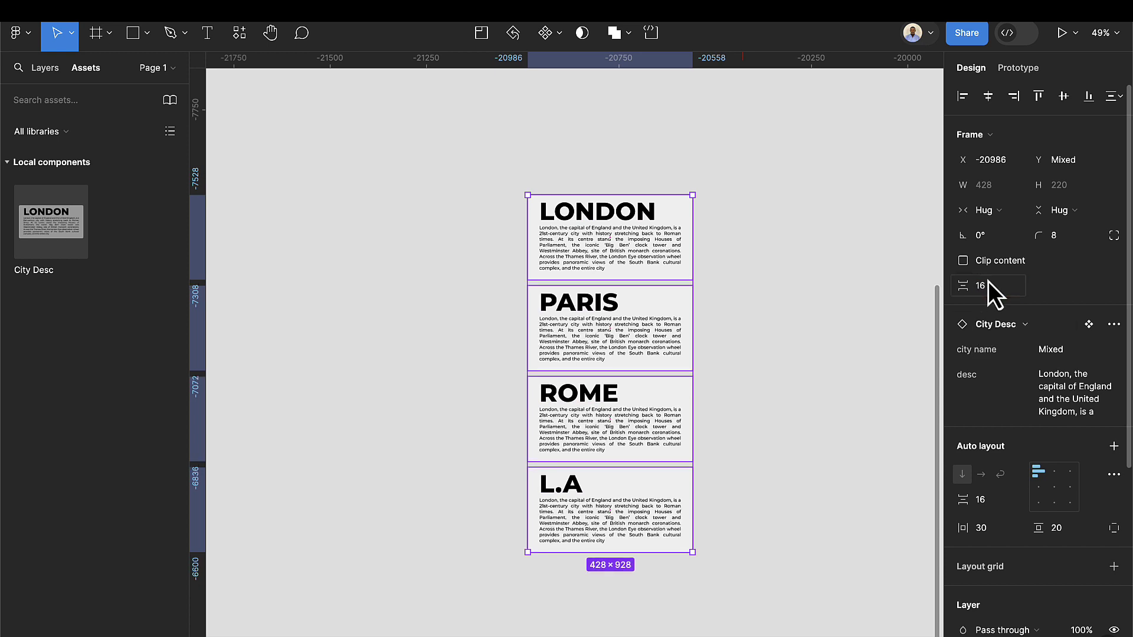
right_click(577, 251)
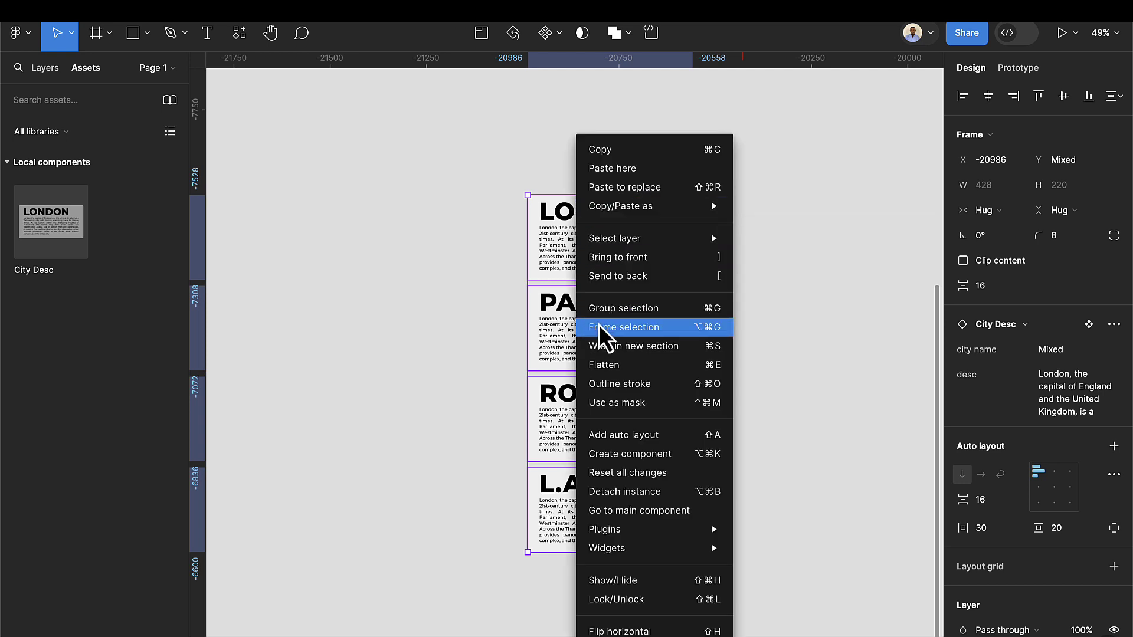
click(614, 335)
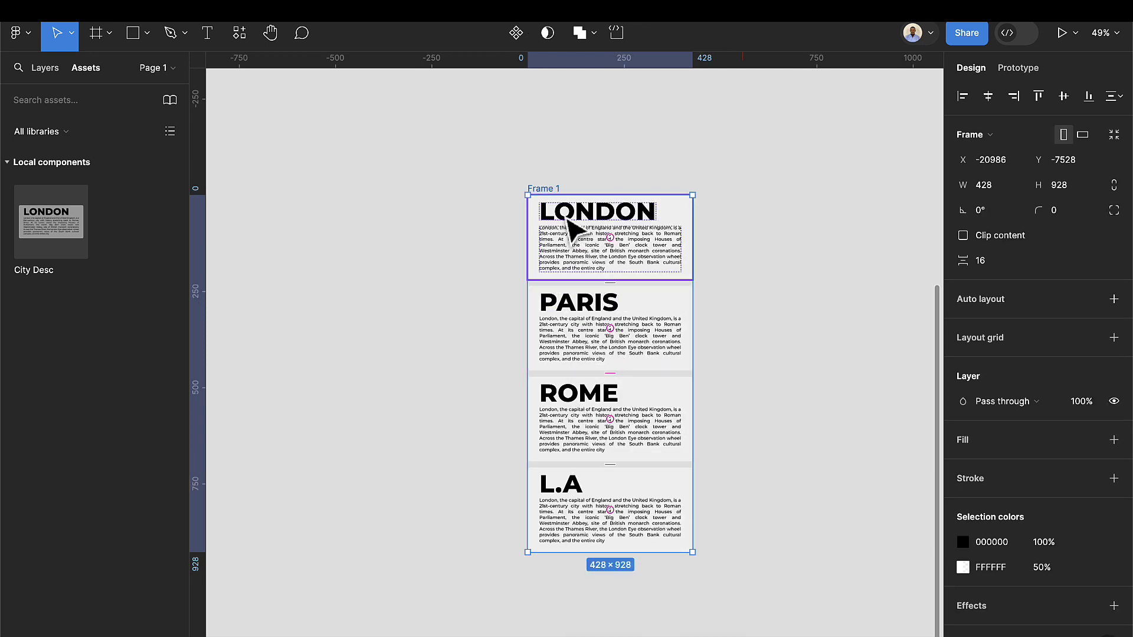
Rename the frame holding the four city cards as City desc.
double_click(549, 189)
text(City Desc)
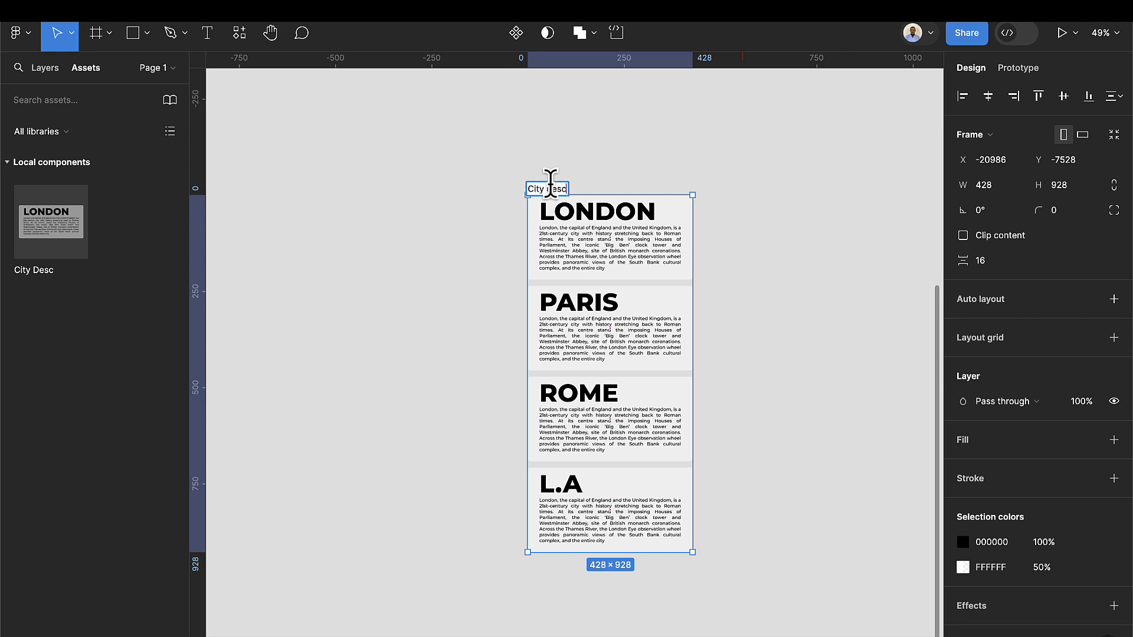
key(Return)
Move the City desc frame onto the MacBook Pro 14" landing page, placing it at X 162, Y 89.
scroll(555, 194, down, 5)
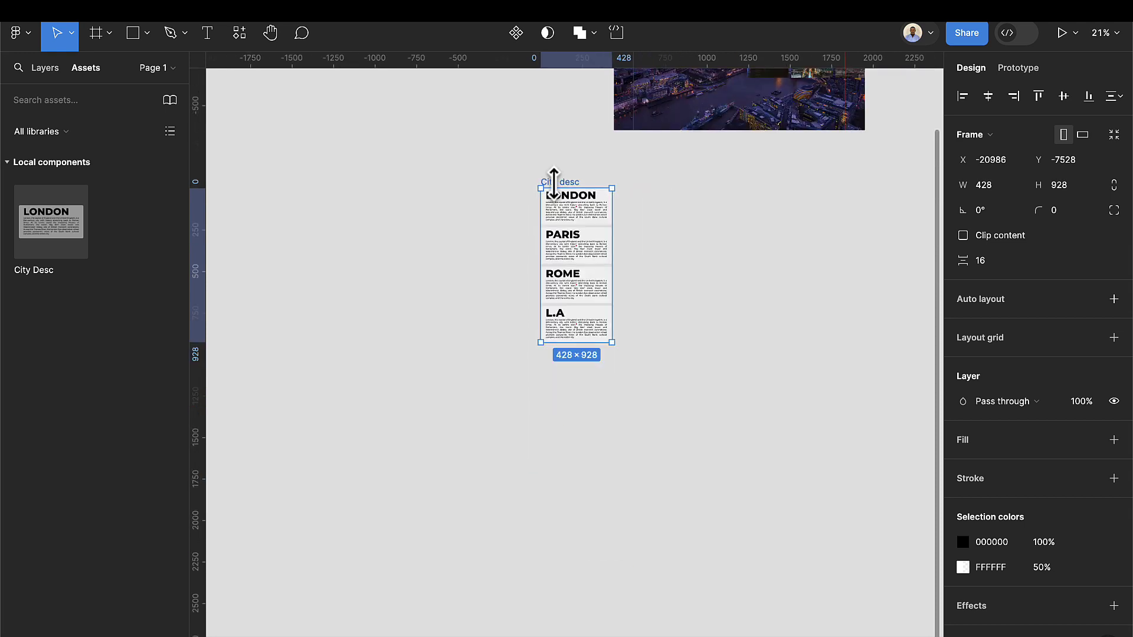
scroll(551, 177, up, 3)
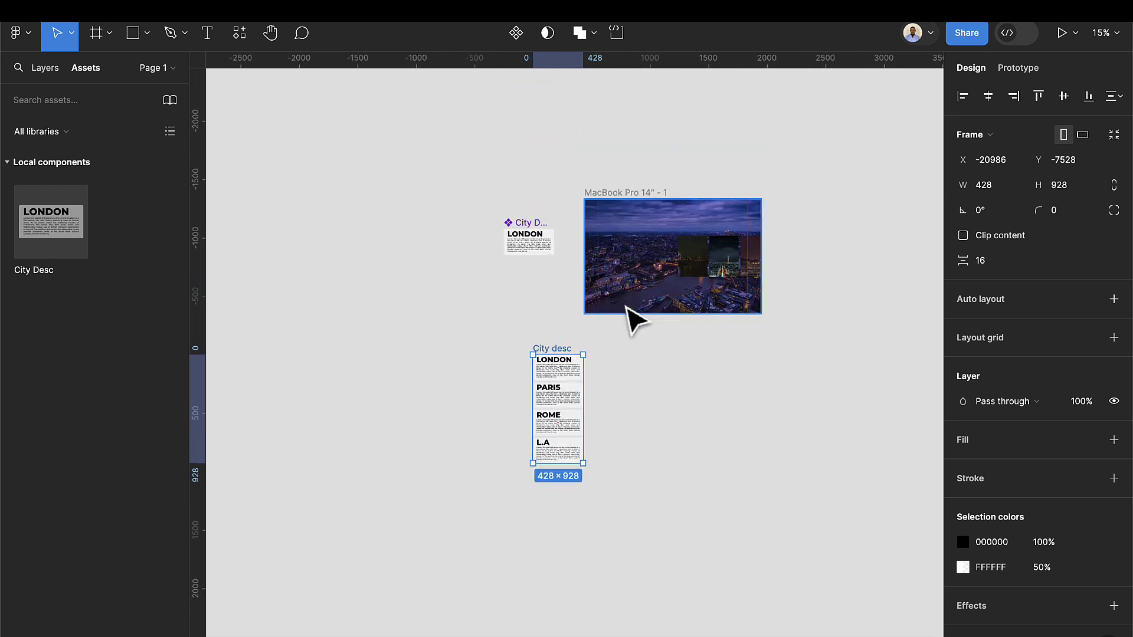
scroll(632, 318, up, 3)
drag(501, 376, 622, 157)
scroll(622, 159, up, 2)
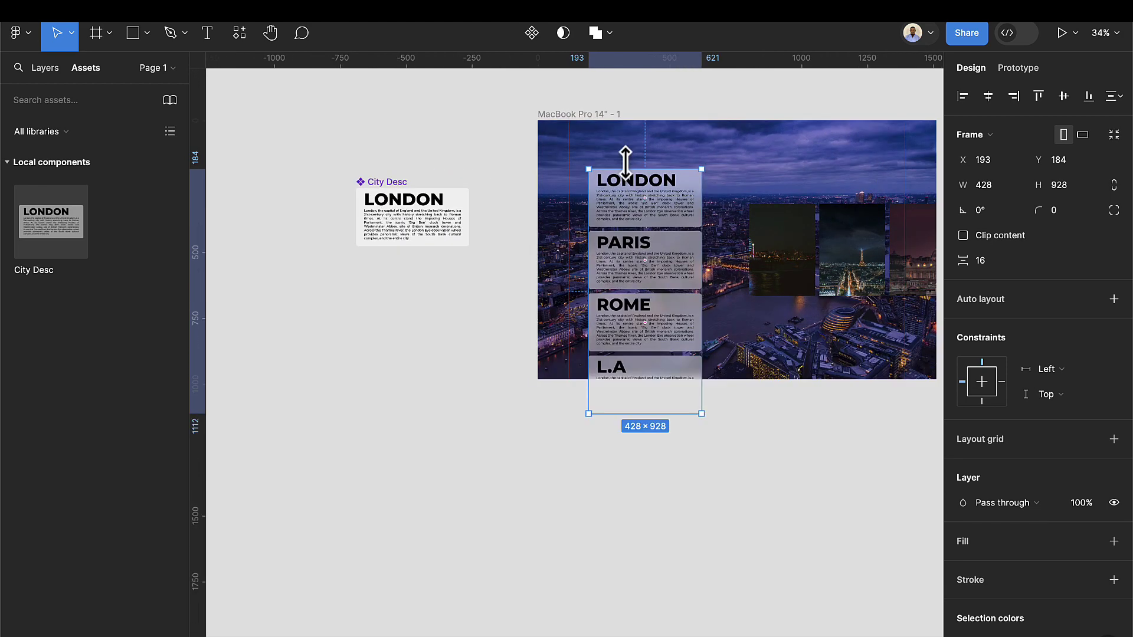
scroll(623, 158, up, 2)
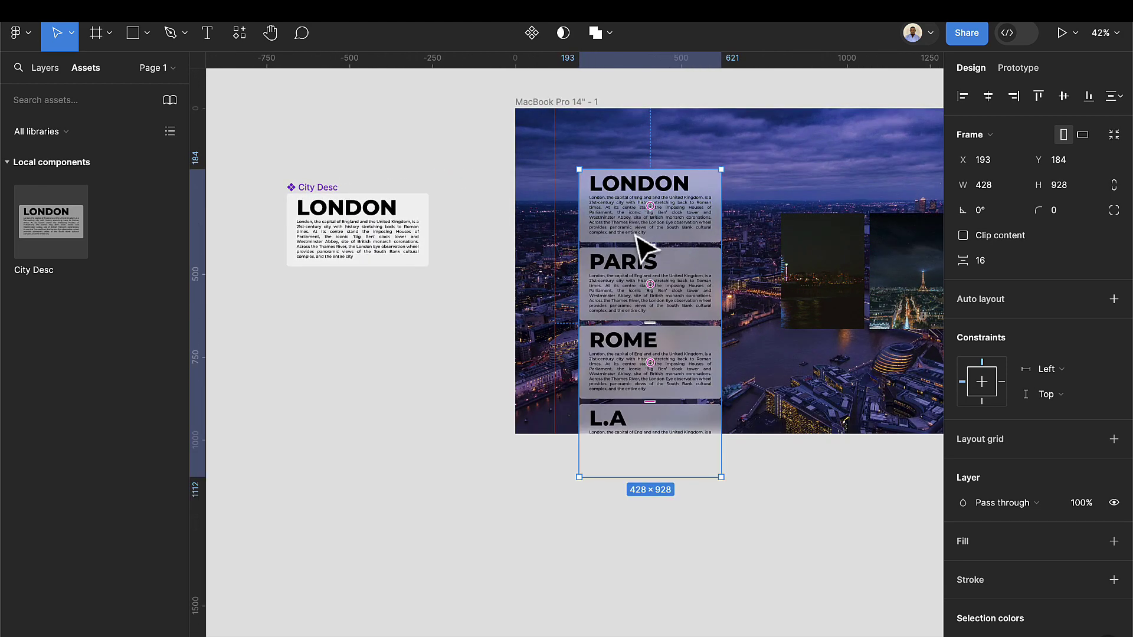
drag(642, 245, 635, 217)
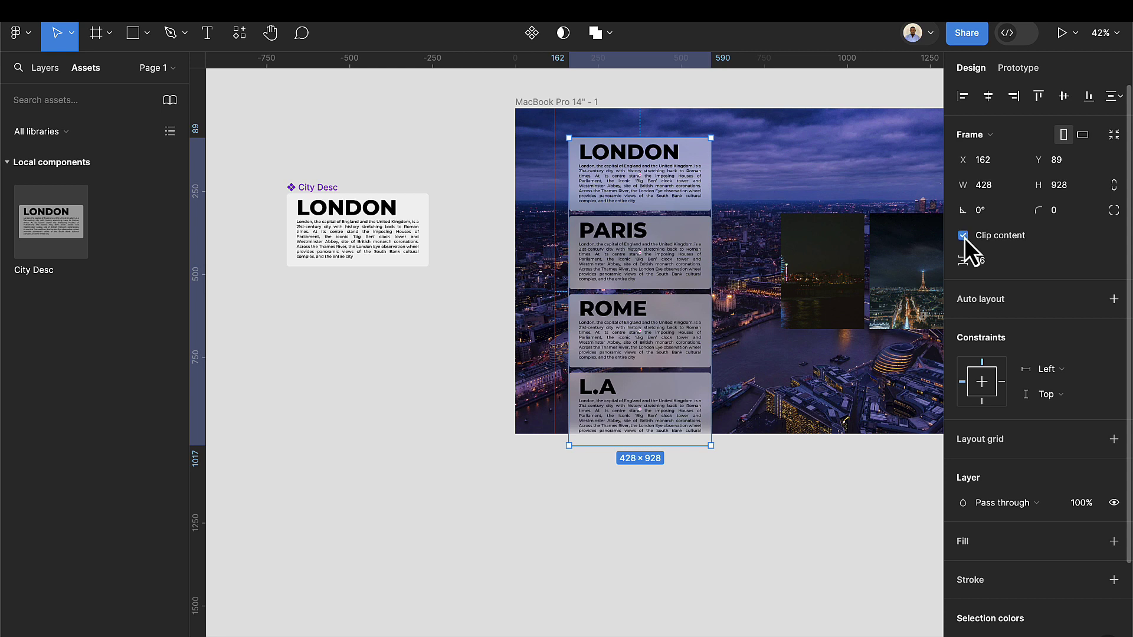
Clip the City desc frame's content, shorten it to a height of 220 around the London card and position it at X 183, Y 381.
click(32, 66)
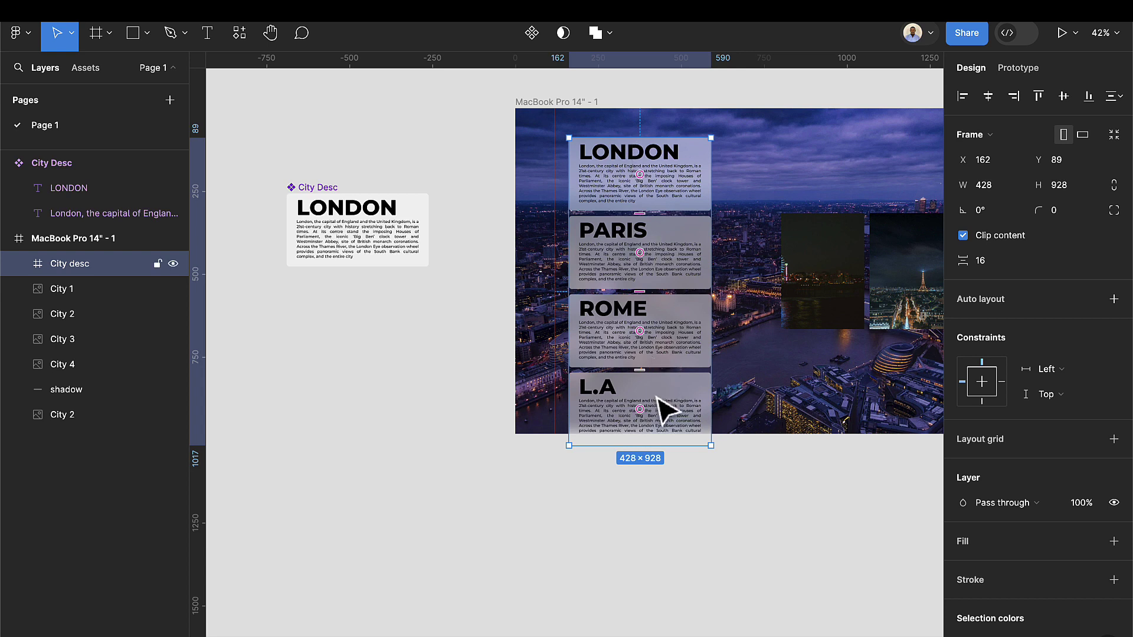
drag(653, 446, 658, 293)
scroll(658, 293, up, 2)
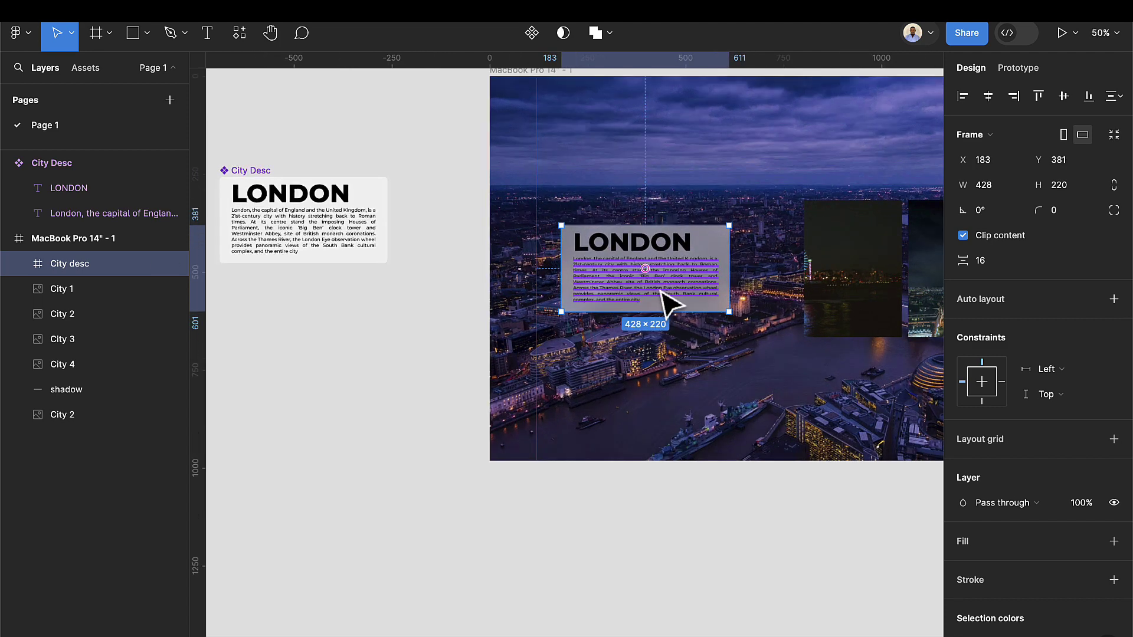
scroll(669, 303, up, 3)
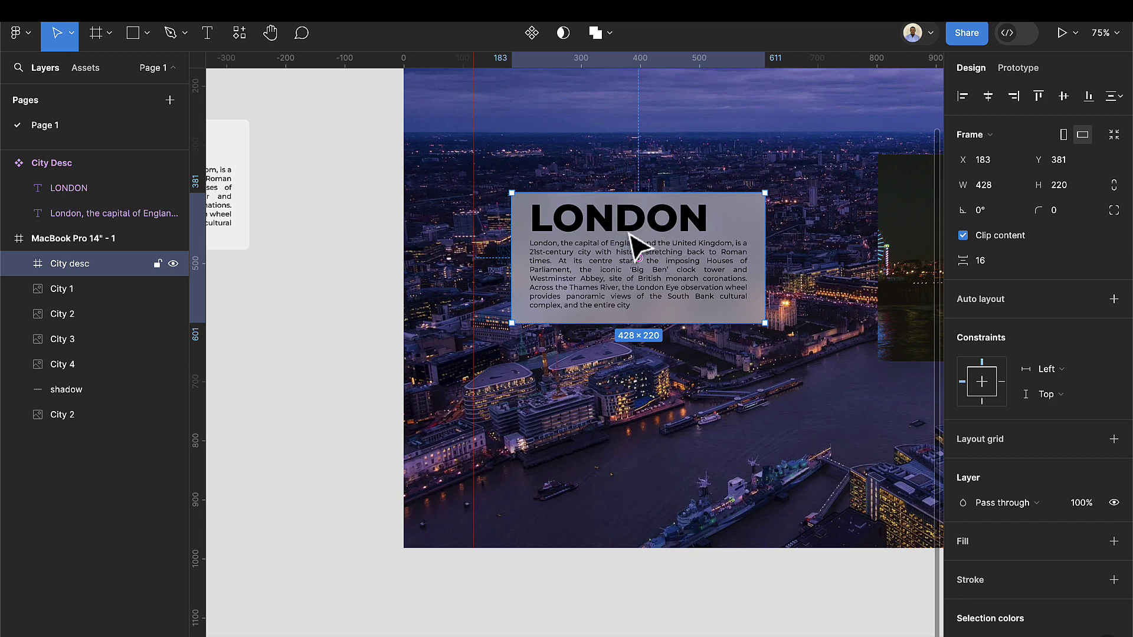
Change the text color of the main City Desc component from its selection colors to white FFFFFF.
scroll(637, 248, down, 3)
click(332, 208)
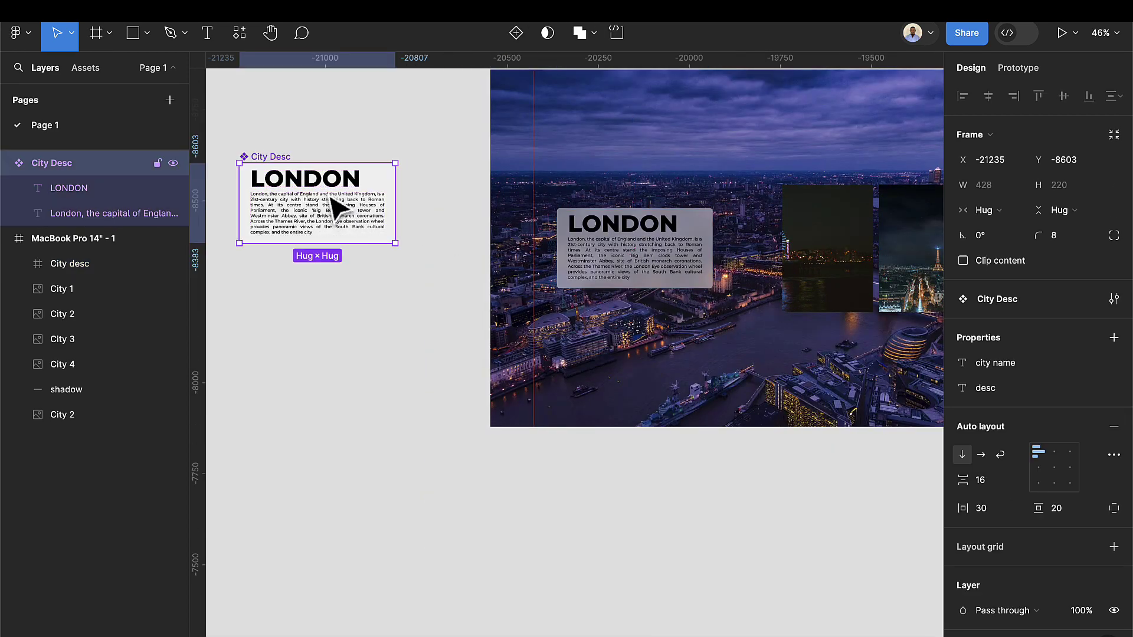
scroll(989, 570, down, 5)
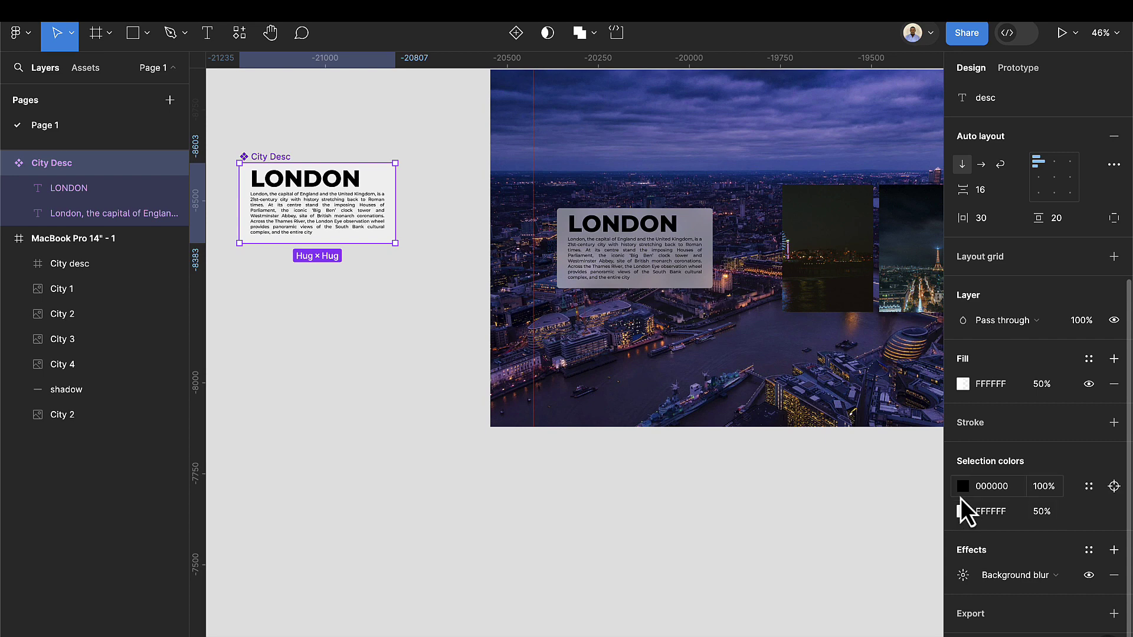
click(960, 497)
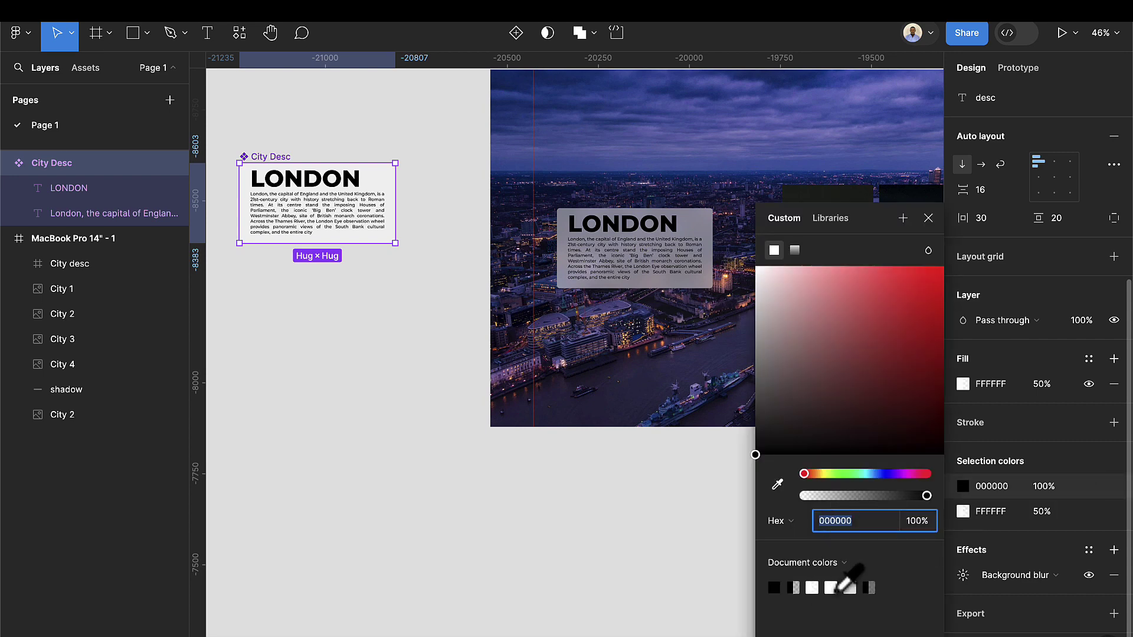
click(848, 587)
click(761, 300)
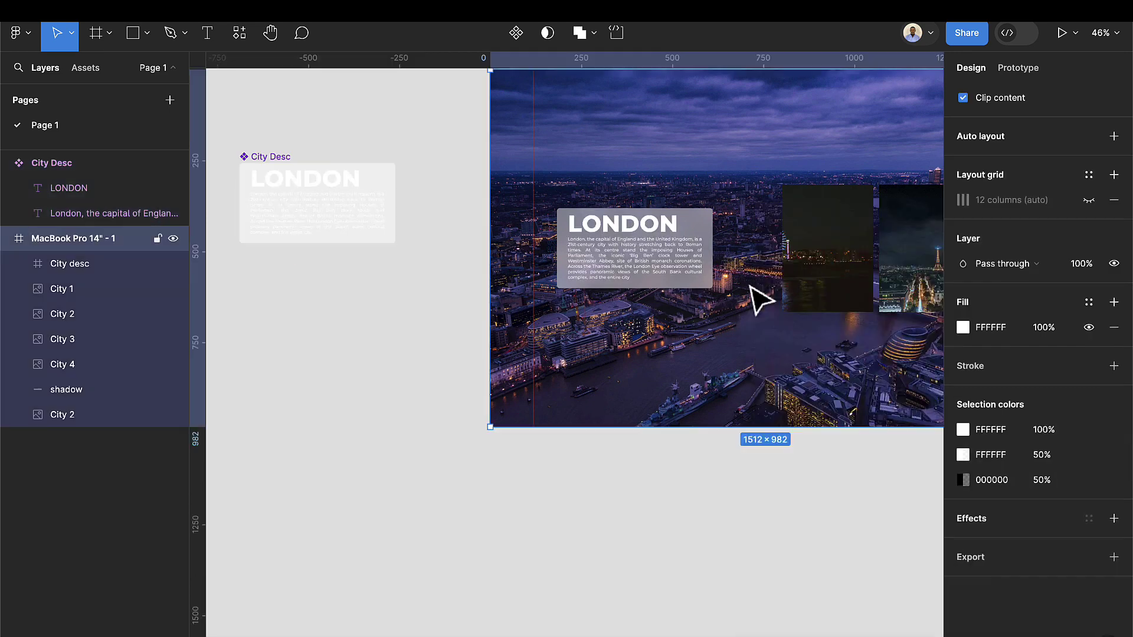
Examine the London card's look and placement against the background photo and the city thumbnails.
click(670, 396)
scroll(678, 395, right, 5)
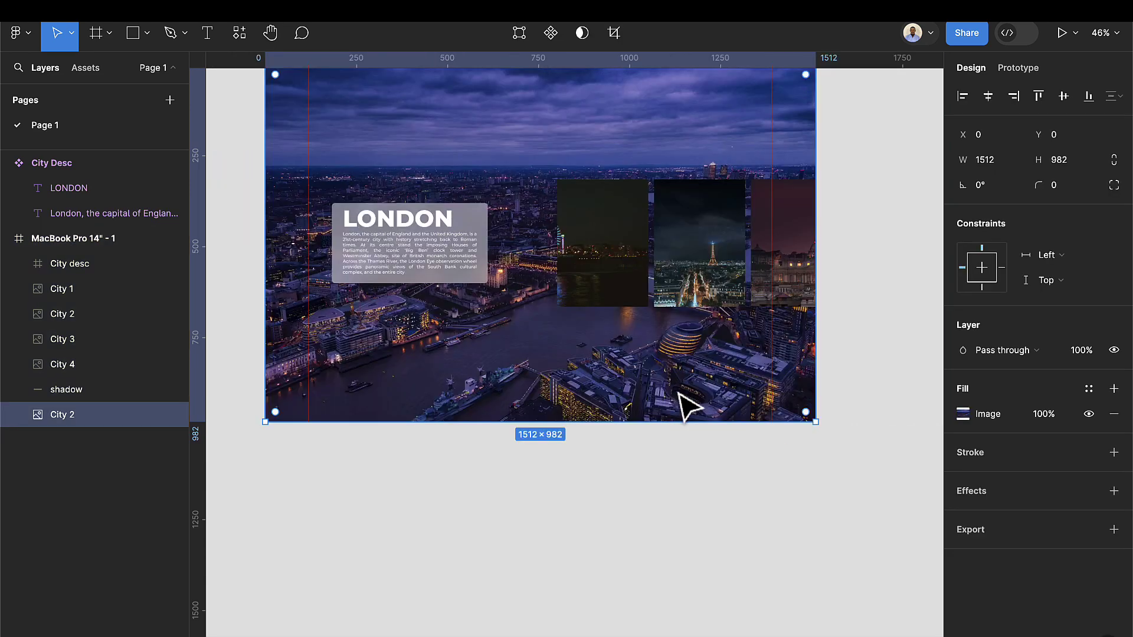
scroll(488, 336, up, 3)
scroll(519, 354, left, 4)
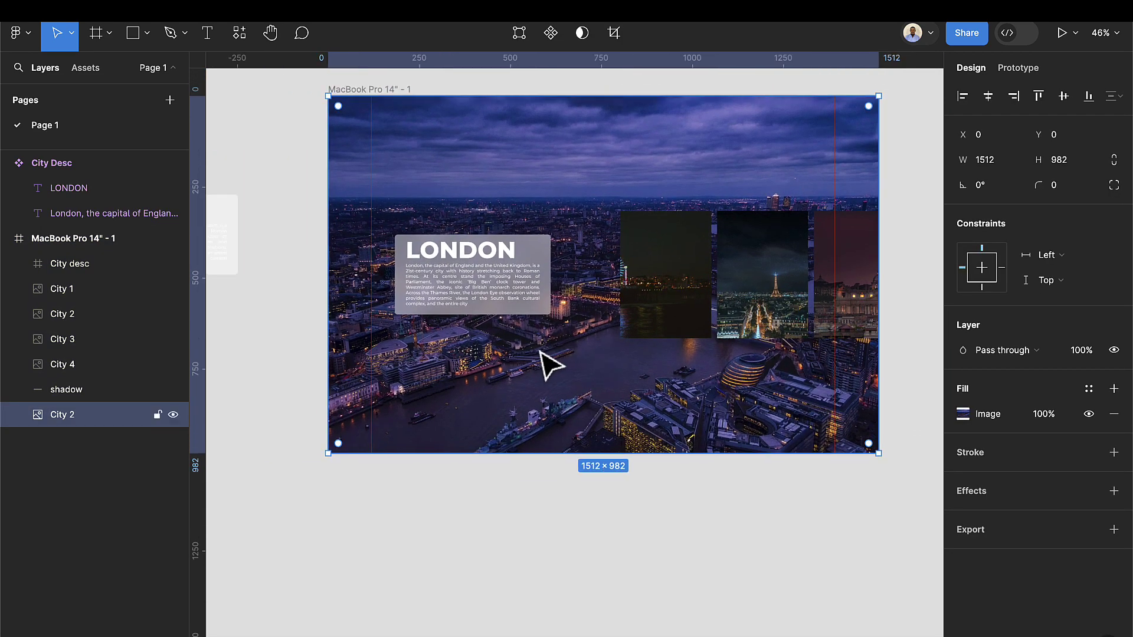
scroll(548, 364, left, 3)
click(557, 314)
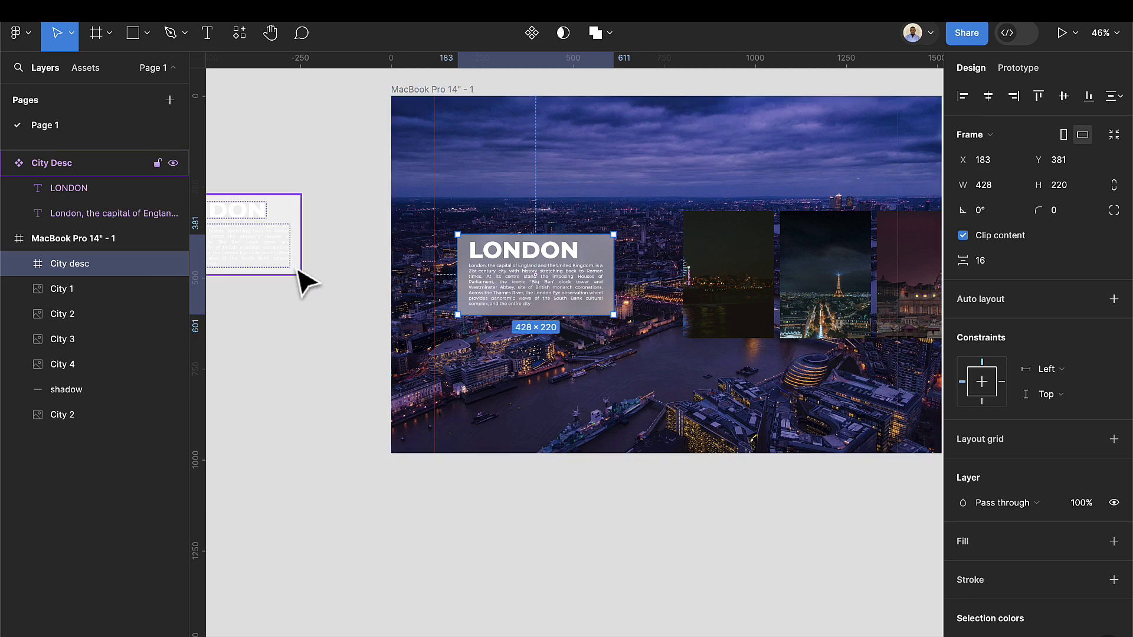
scroll(478, 273, down, 2)
scroll(480, 278, up, 1)
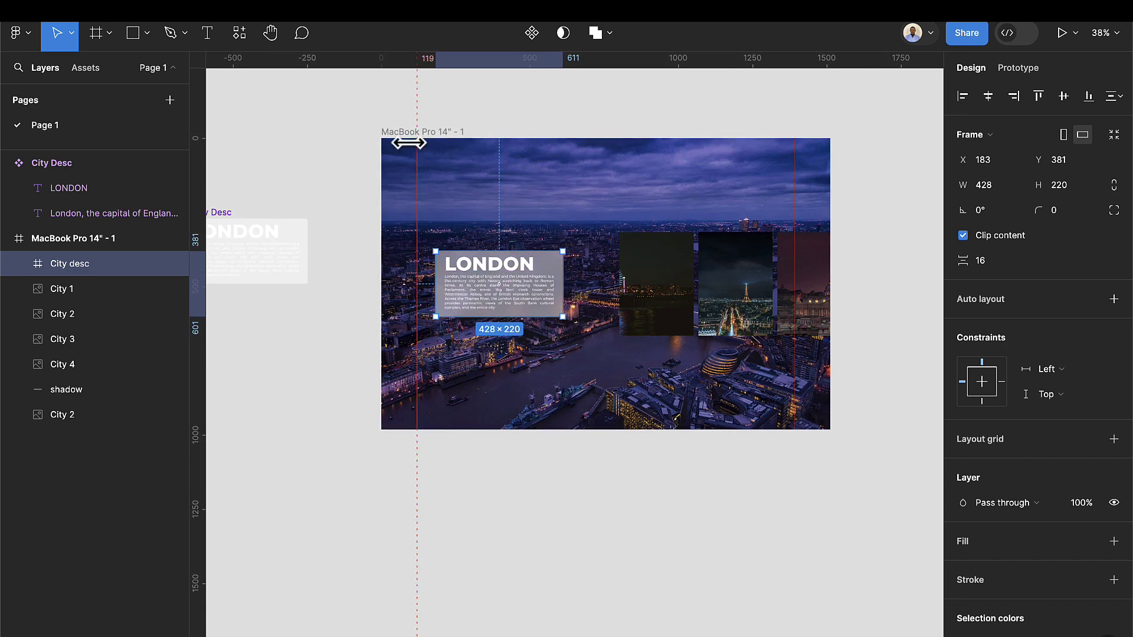
scroll(450, 183, up, 1)
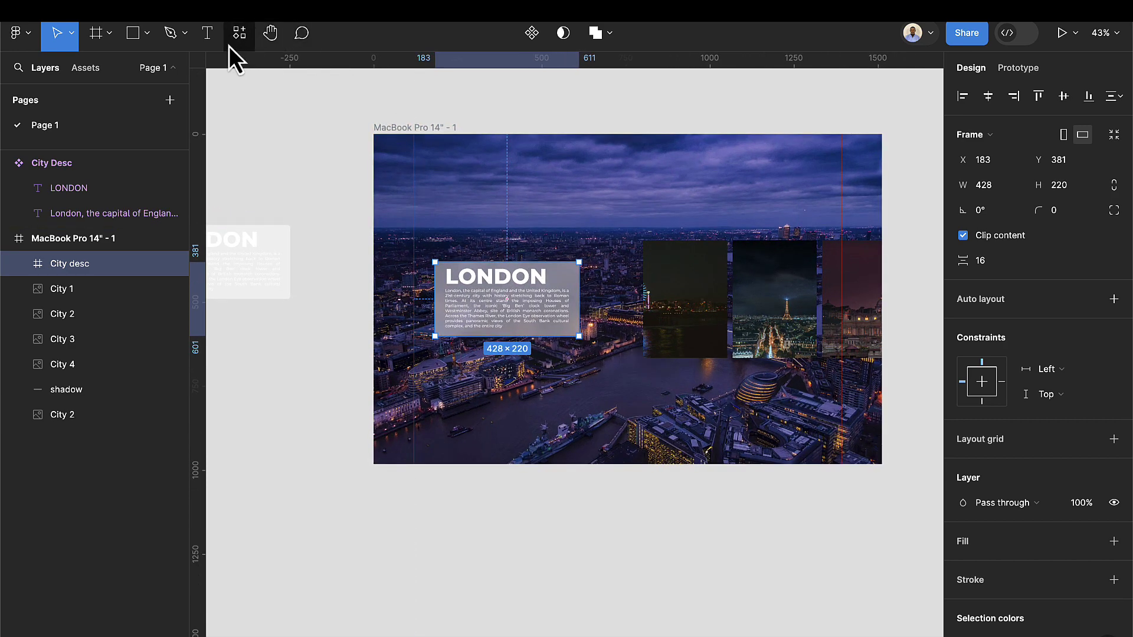
Add the text "Tour" in the sky area of the landing page, above the London card, at X 179, Y 58.
click(208, 38)
scroll(438, 152, up, 1)
click(433, 154)
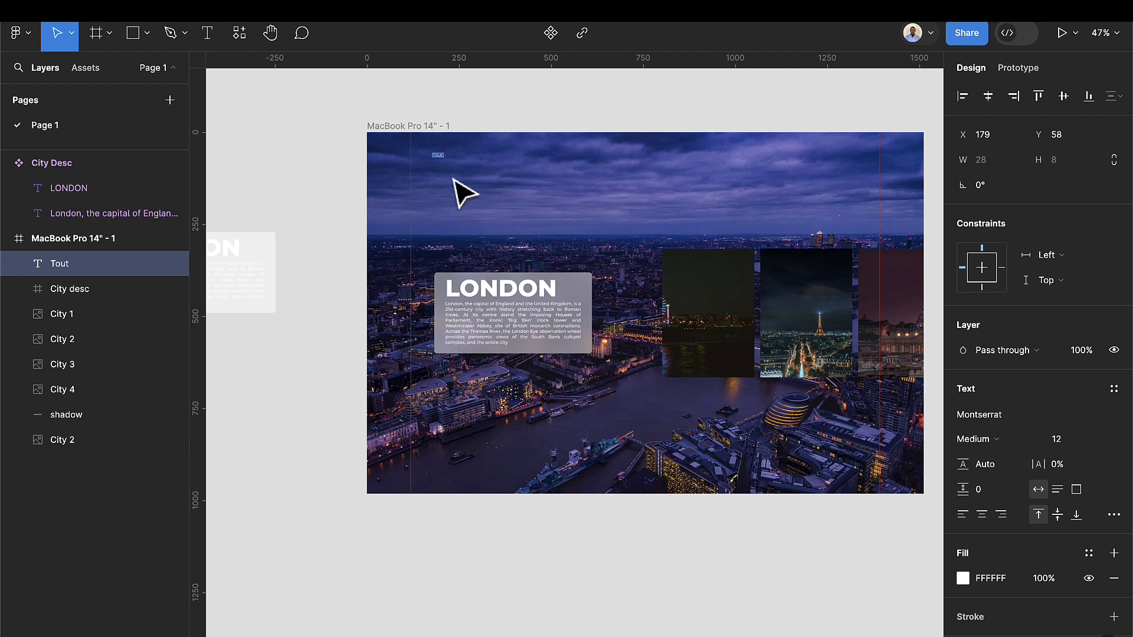
scroll(407, 142, up, 2)
scroll(544, 228, up, 1)
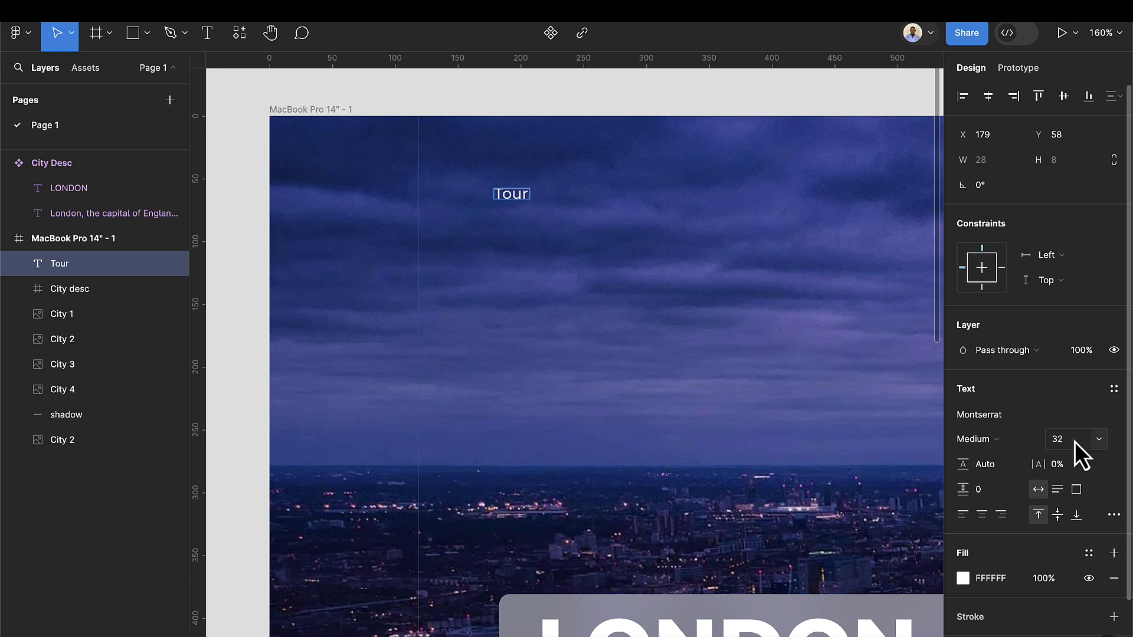
Set the Tour text to font size 32 and ExtraBold weight.
key(Escape)
key(Escape)
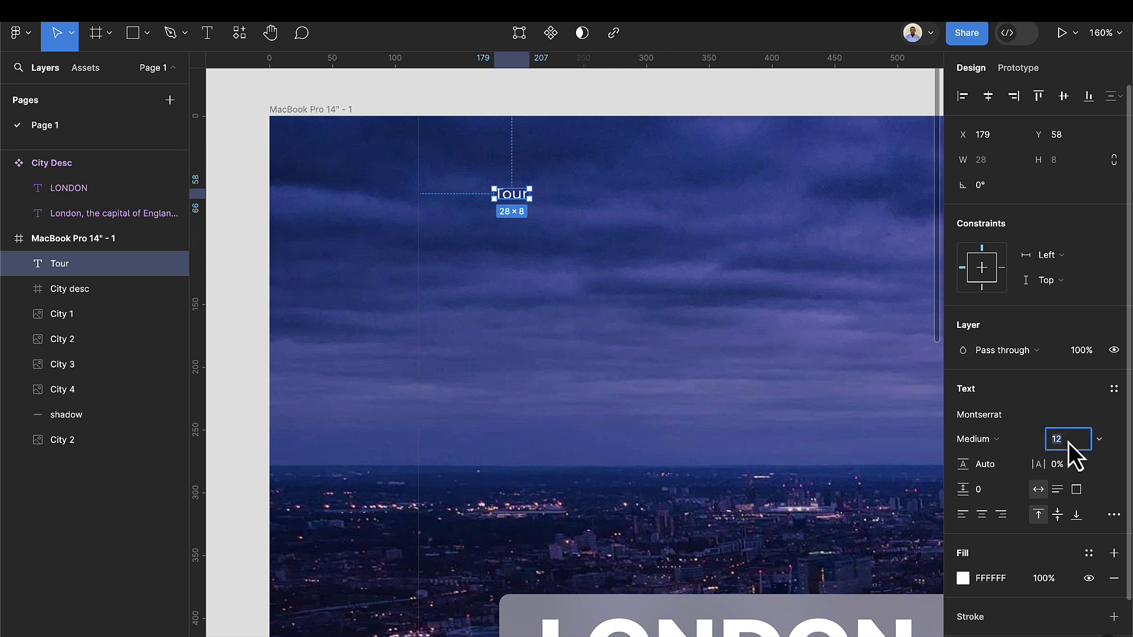
text(32)
key(Return)
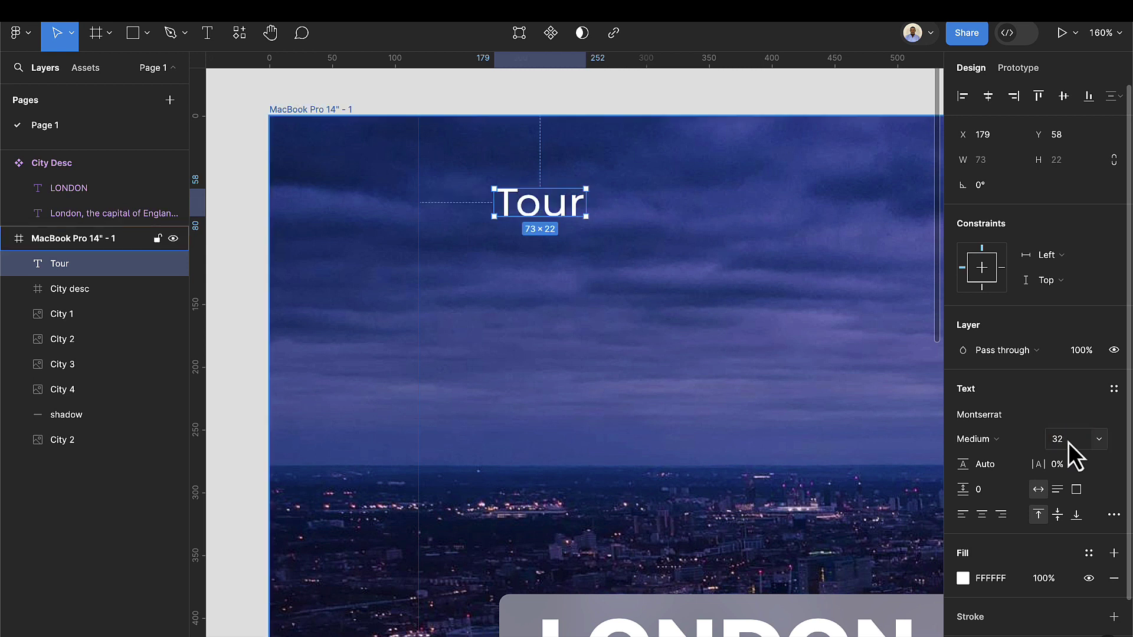
click(1001, 443)
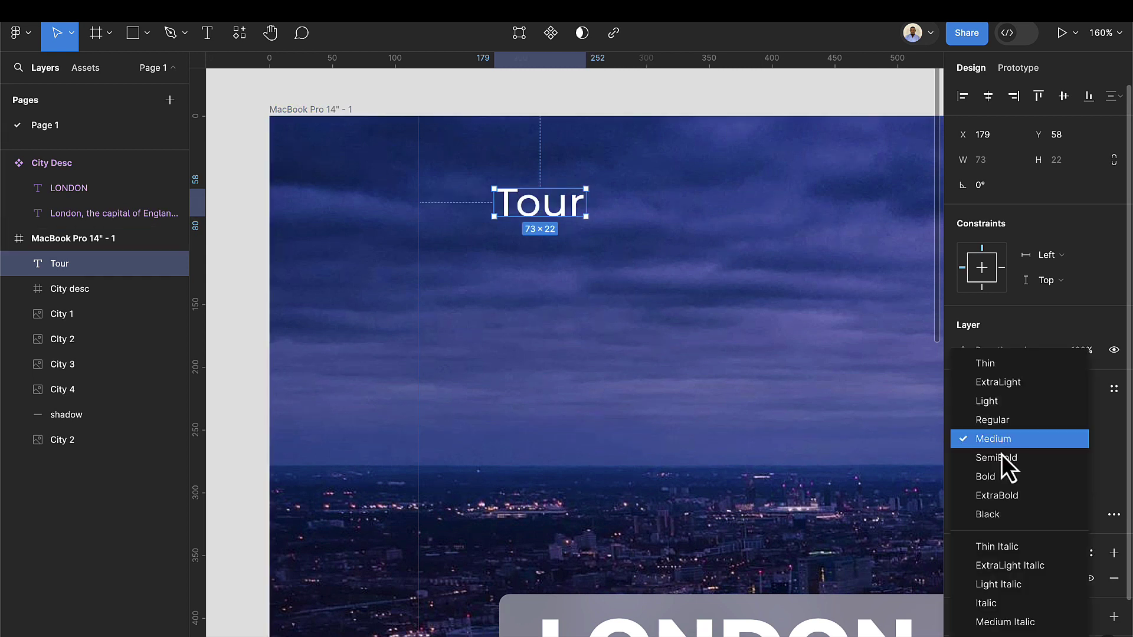
click(1010, 497)
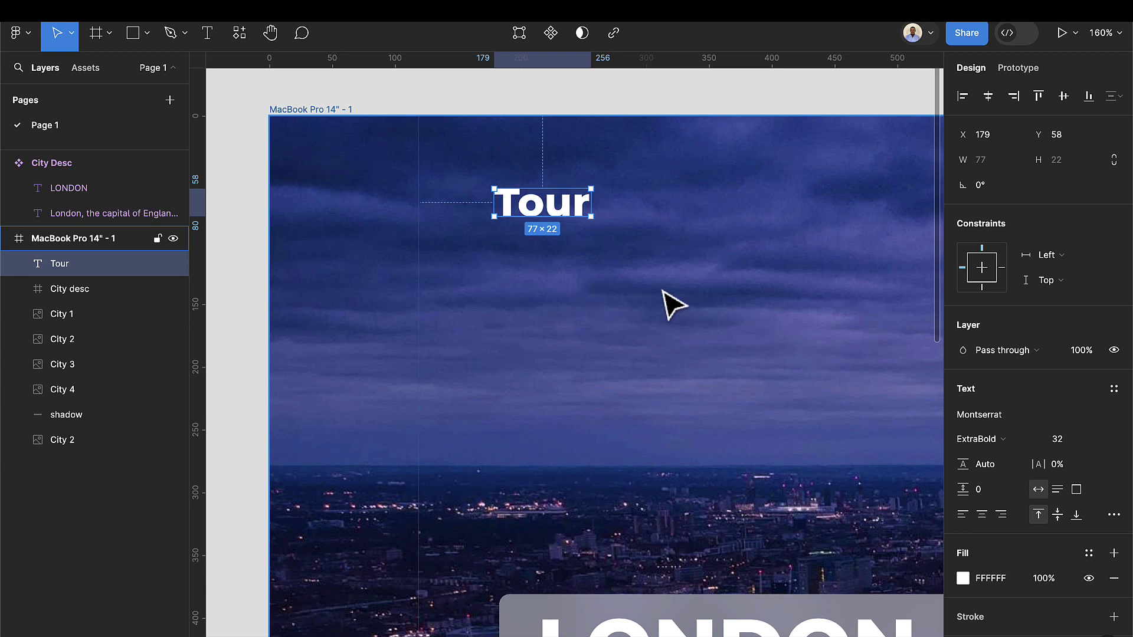
Add a period after Tour and move the logo text onto the margin guide at X 119, Y 32.
double_click(583, 207)
click(584, 205)
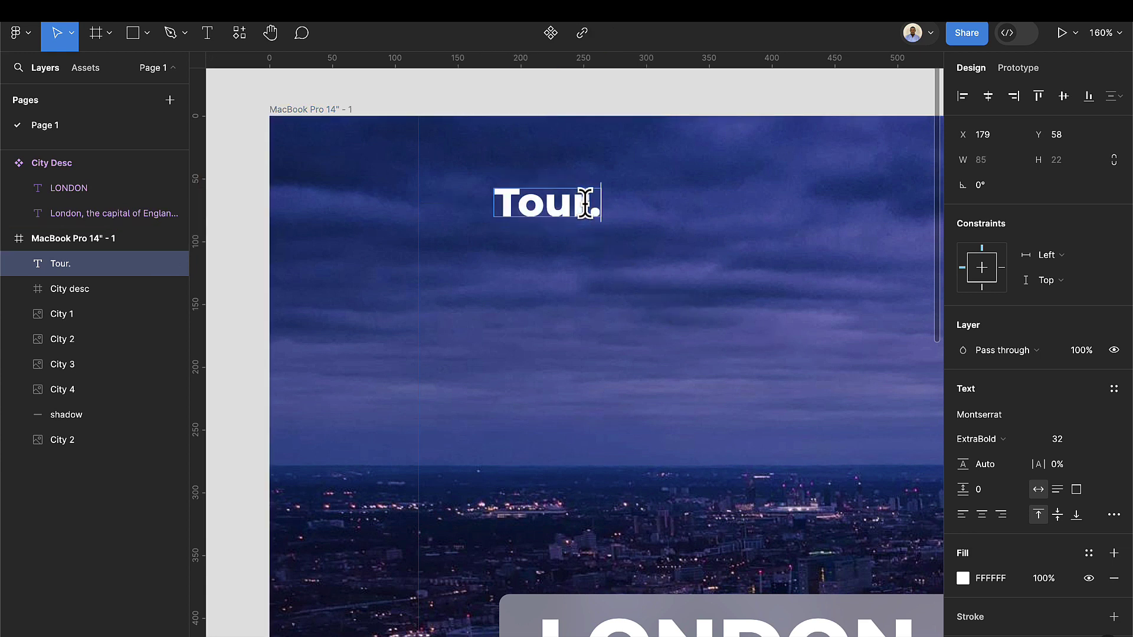
text(.)
key(Escape)
drag(577, 210, 506, 181)
Add a "Cities" navigation text in the sky above the city thumbnails, at X 912, Y 88.
scroll(602, 210, down, 5)
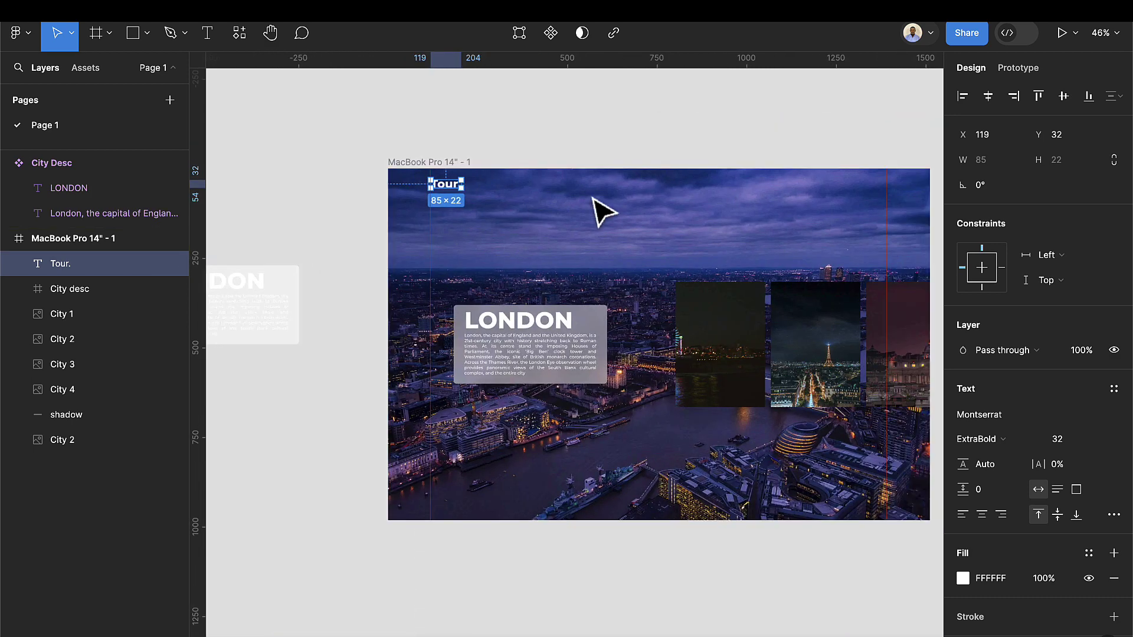
scroll(593, 199, right, 3)
click(205, 36)
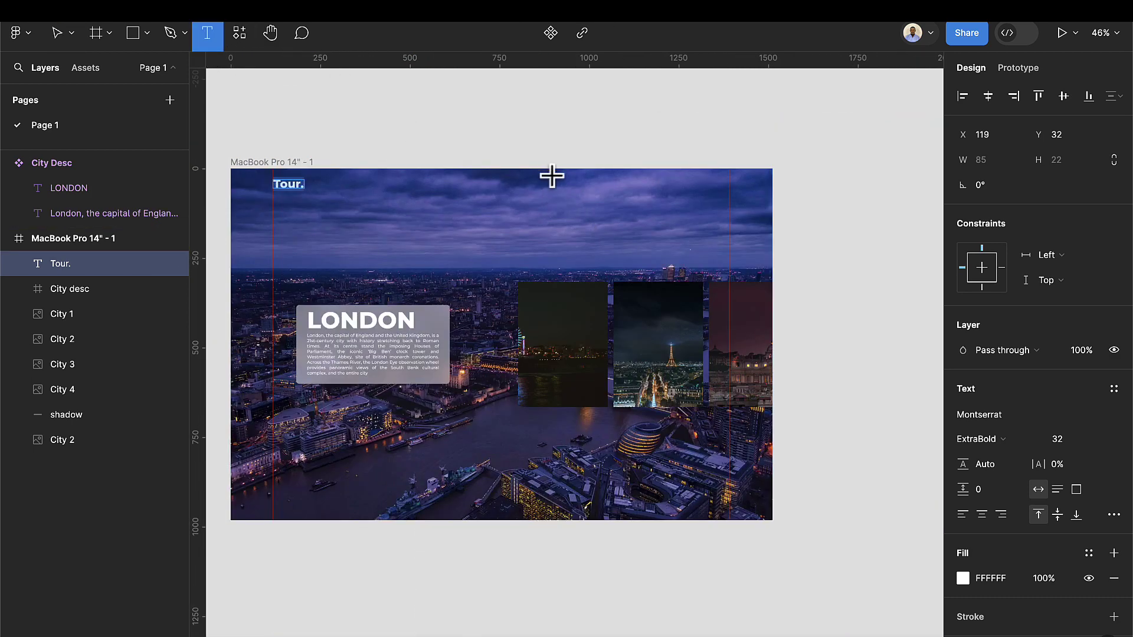
scroll(546, 177, up, 3)
click(551, 216)
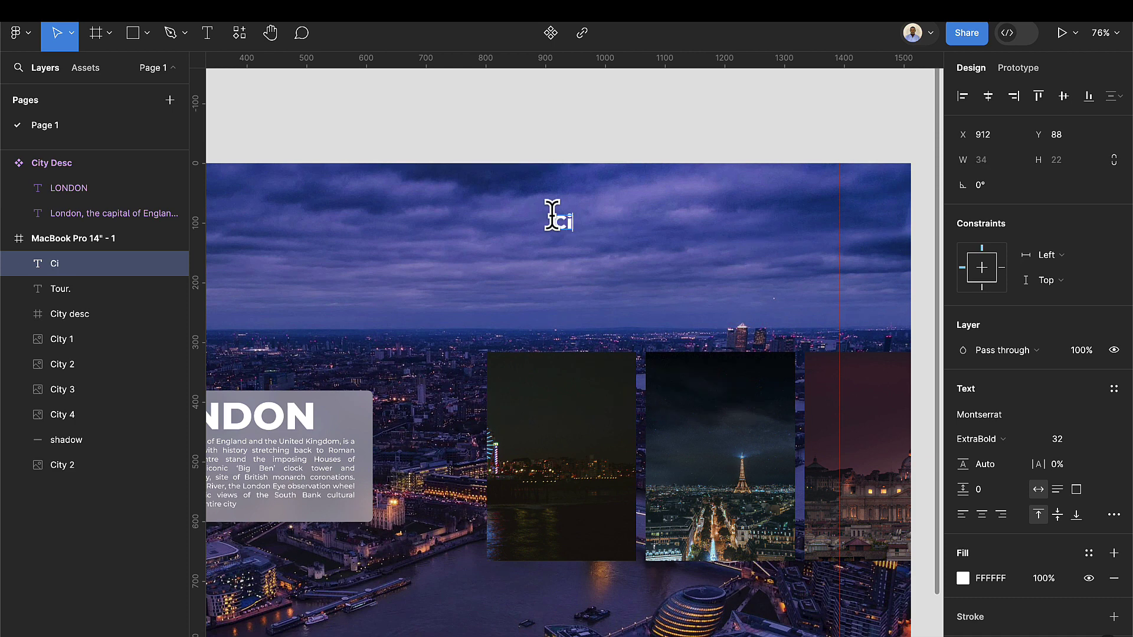
key(Escape)
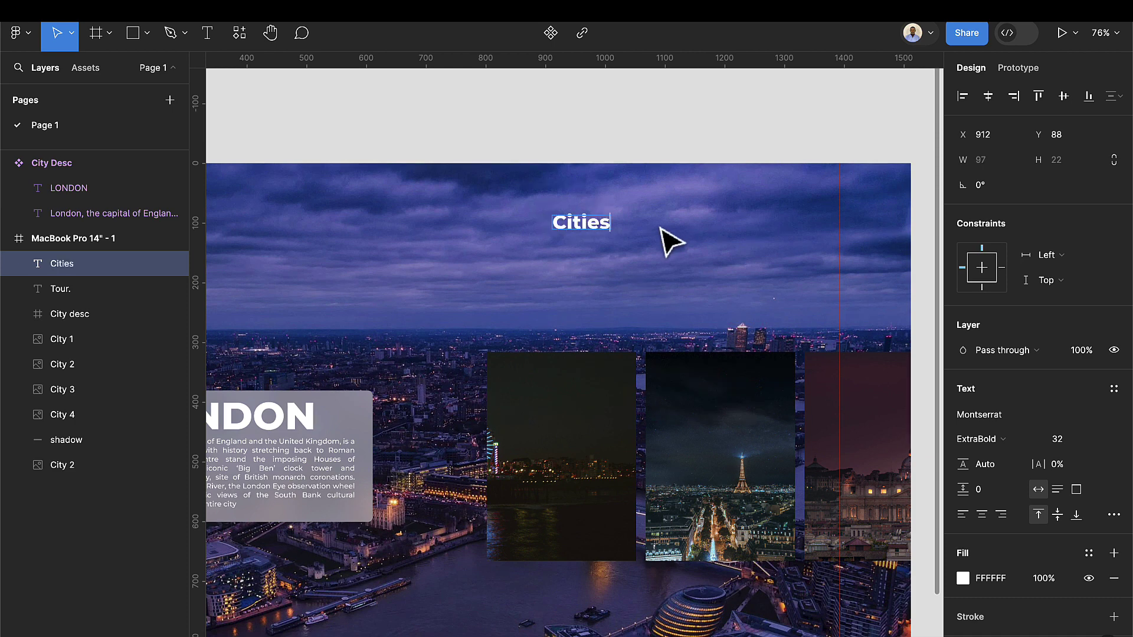
Duplicate the Cities text beside the original at X 1038 and change the copy to "Countries".
key(ctrl+d)
drag(608, 230, 678, 235)
double_click(673, 220)
text(Co)
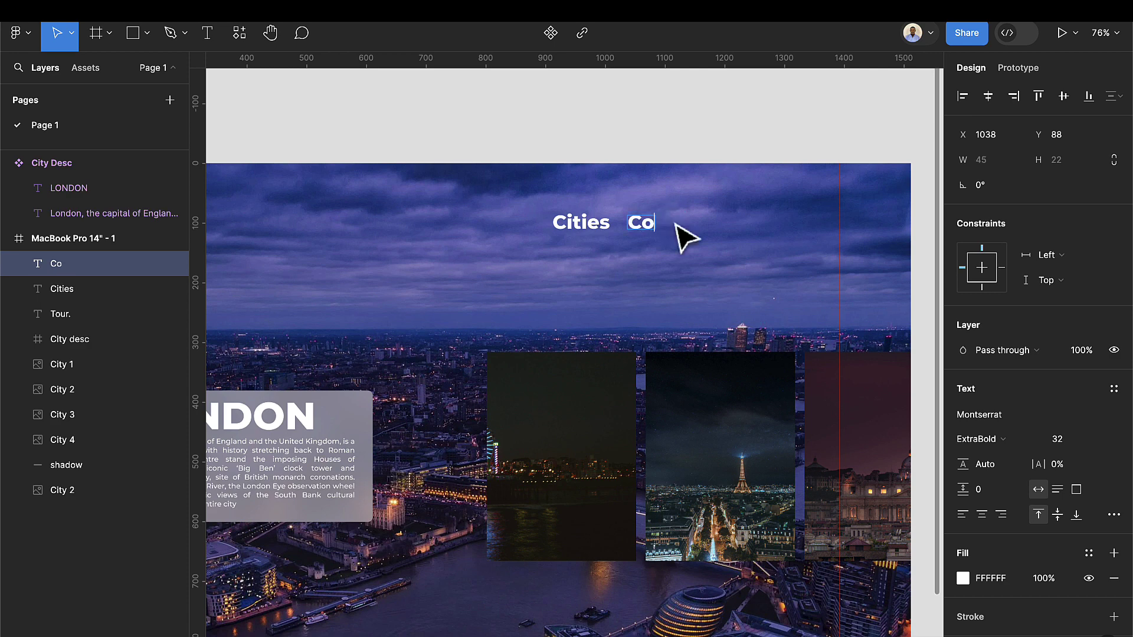
text(untries)
key(Return)
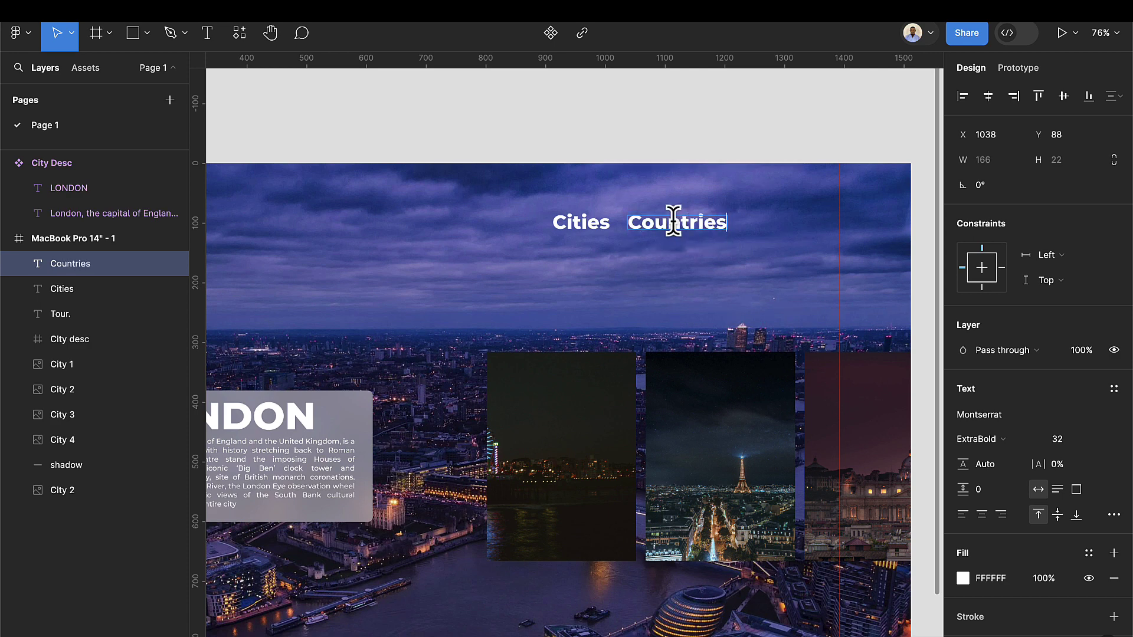
key(Escape)
Duplicate the Countries text beside the original at X 1204 and change the copy to "Villages".
drag(687, 233, 787, 232)
double_click(783, 231)
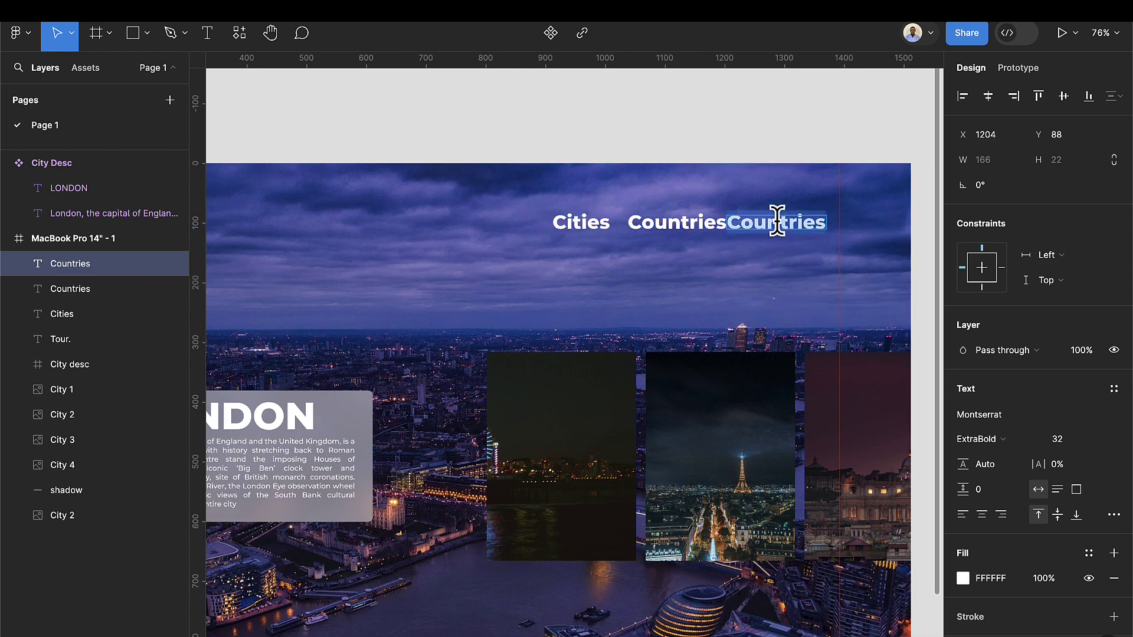
text(V)
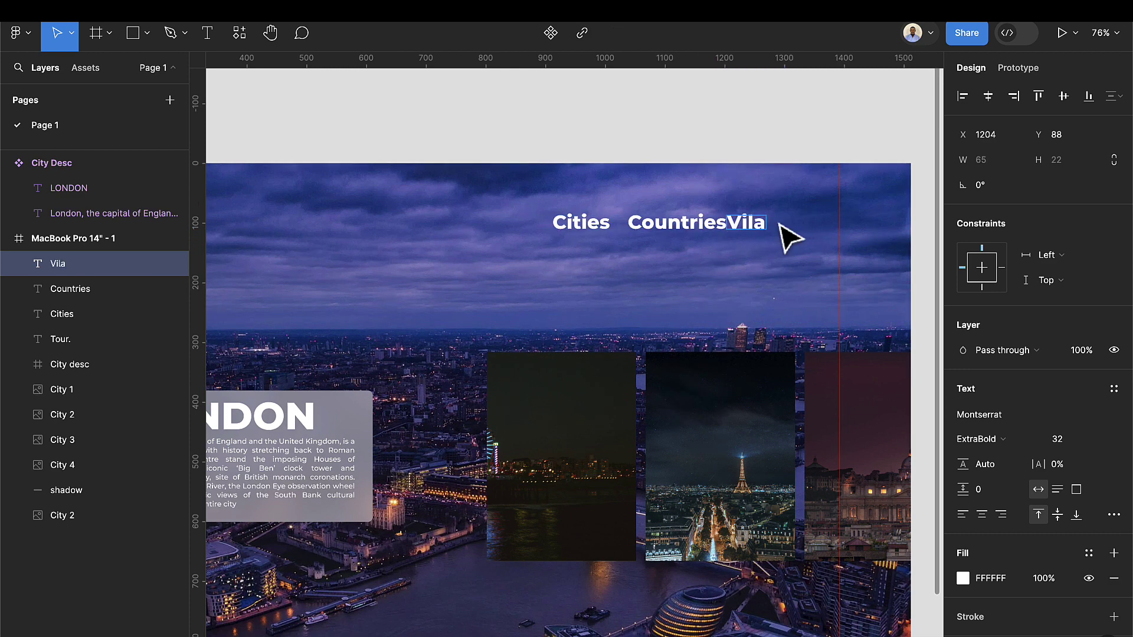
text(illages)
key(Return)
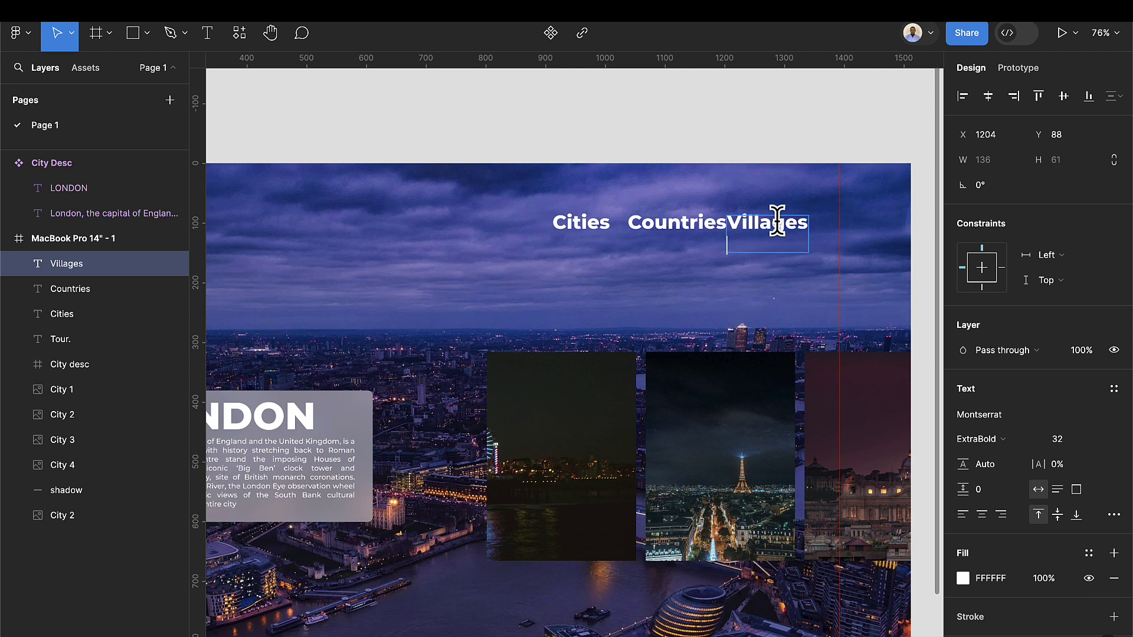
key(Escape)
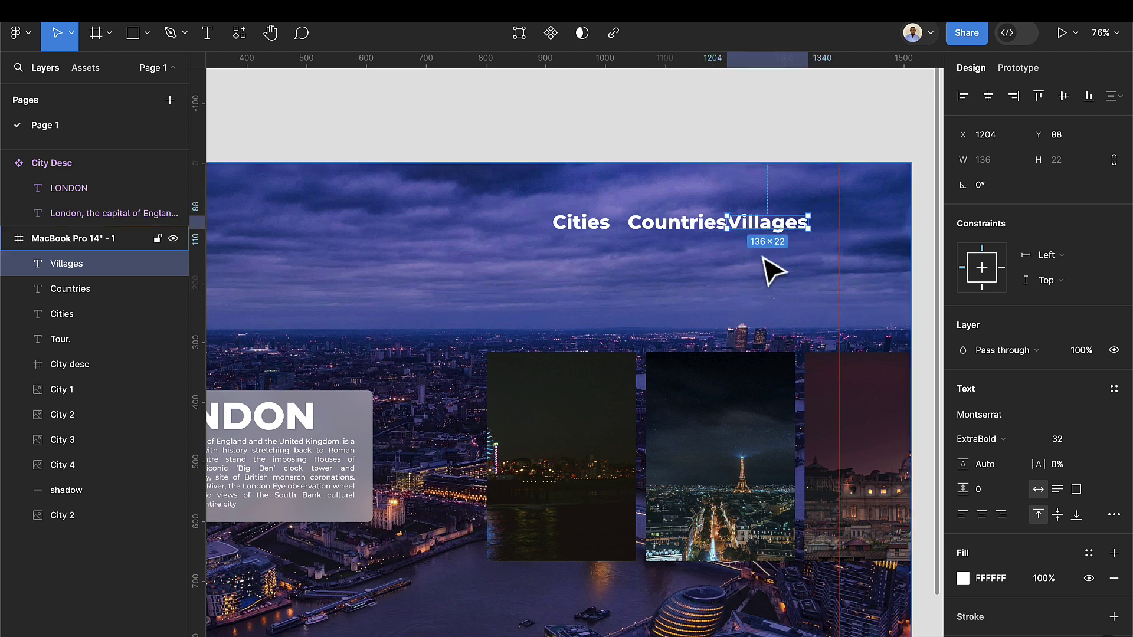
Set the Cities, Countries and Villages navigation texts to font size 14 and Medium weight.
click(599, 227)
shift+click(672, 230)
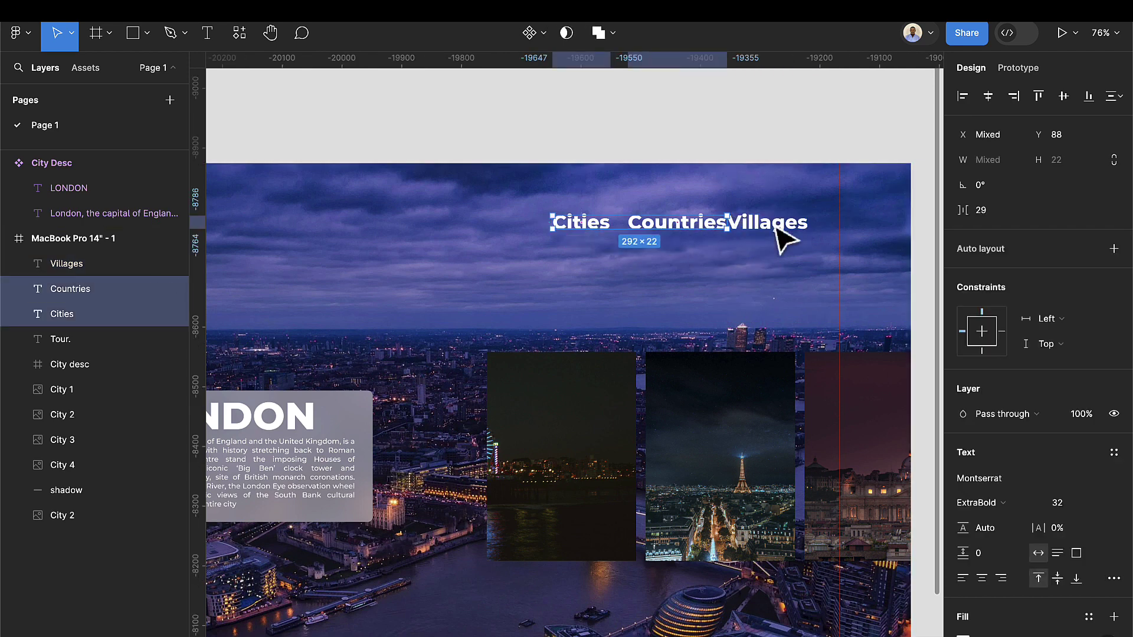
shift+click(784, 233)
click(1067, 478)
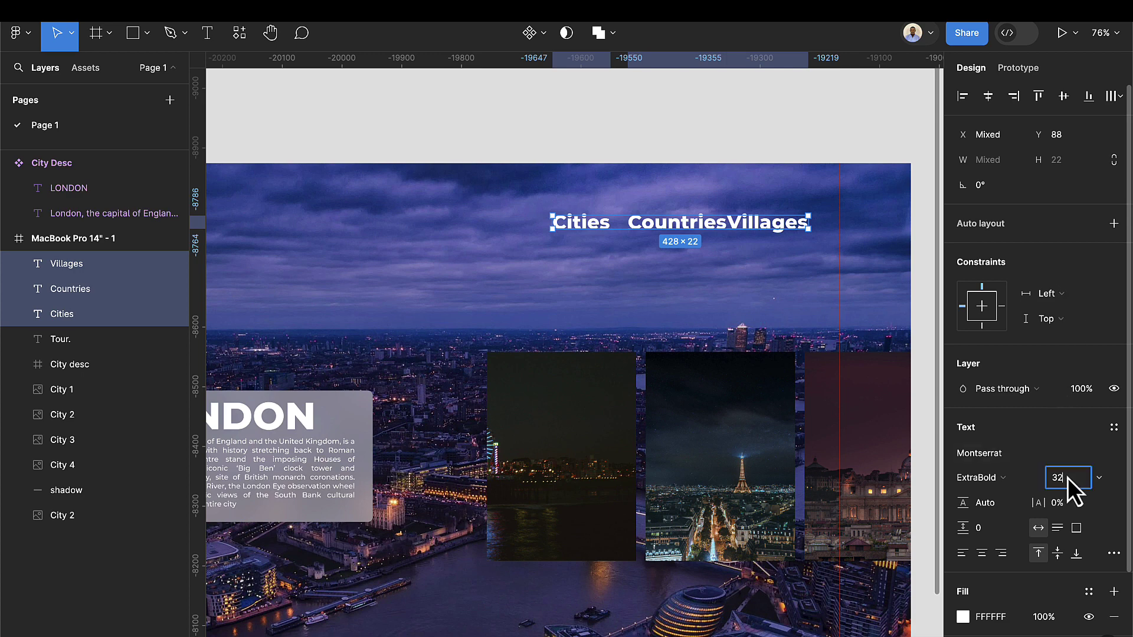
text(14)
key(Return)
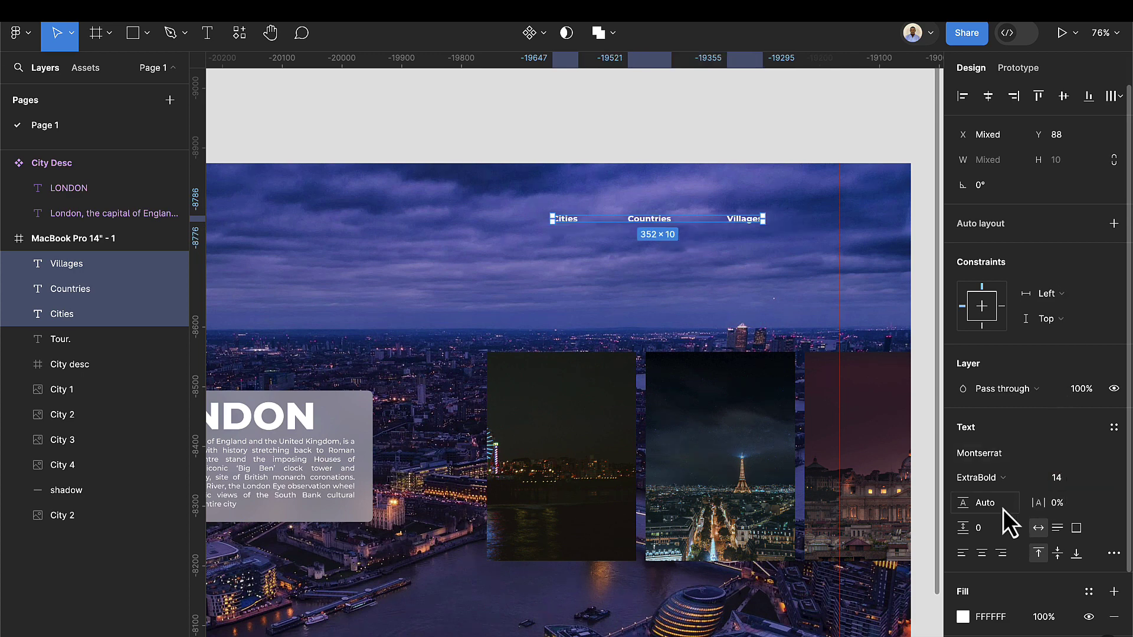
click(997, 482)
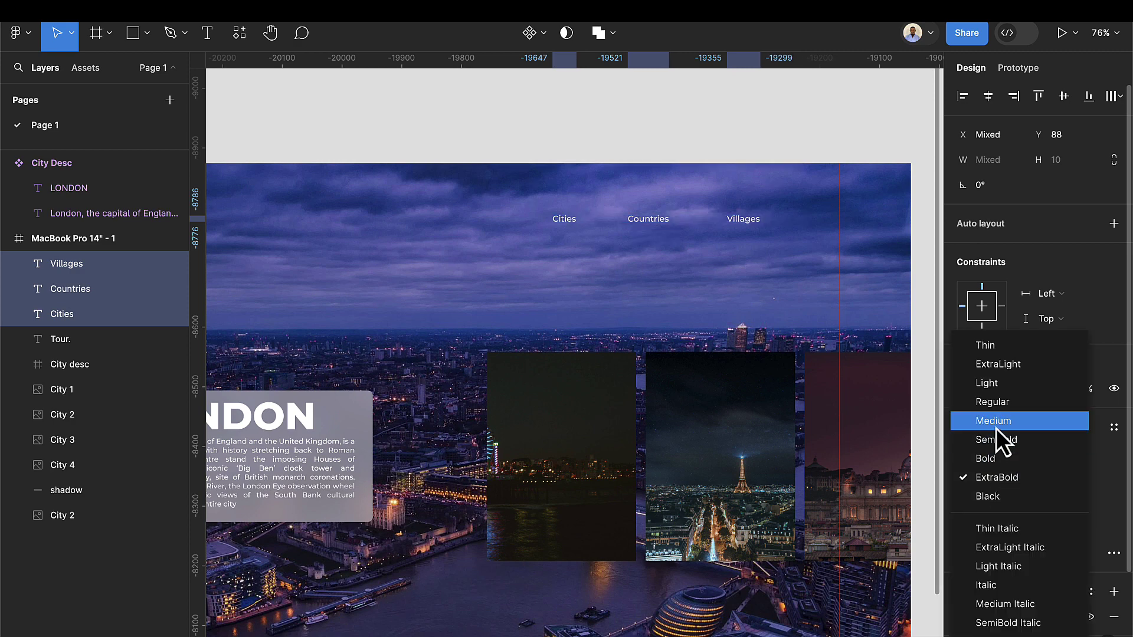
click(996, 421)
Increase the font size of the three navigation texts to 16.
scroll(767, 271, up, 5)
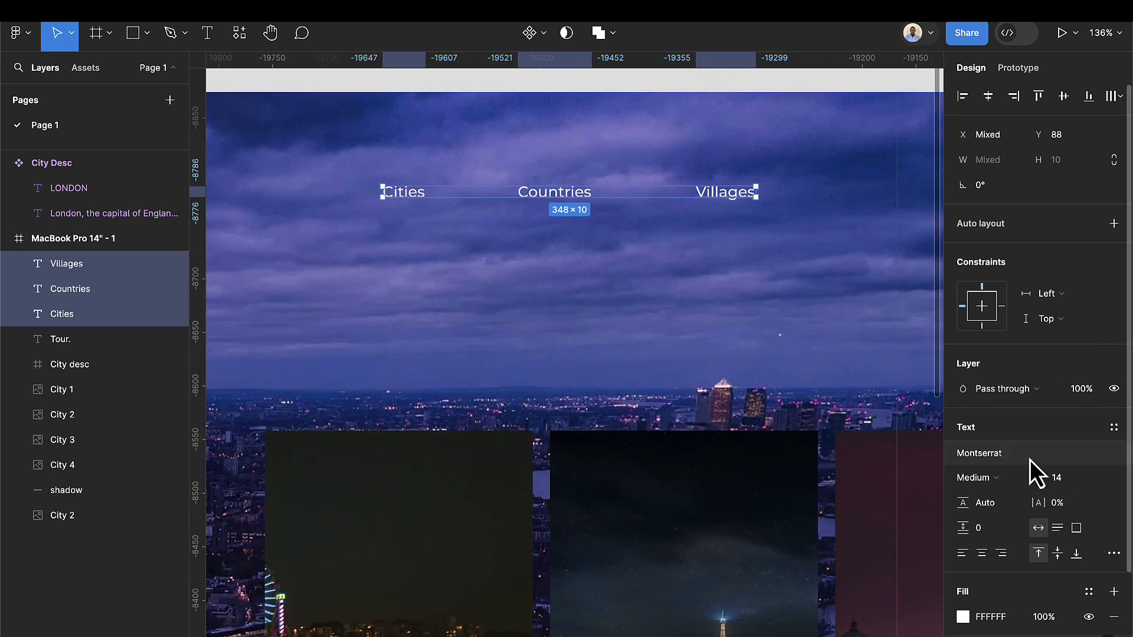
click(1063, 476)
text(16)
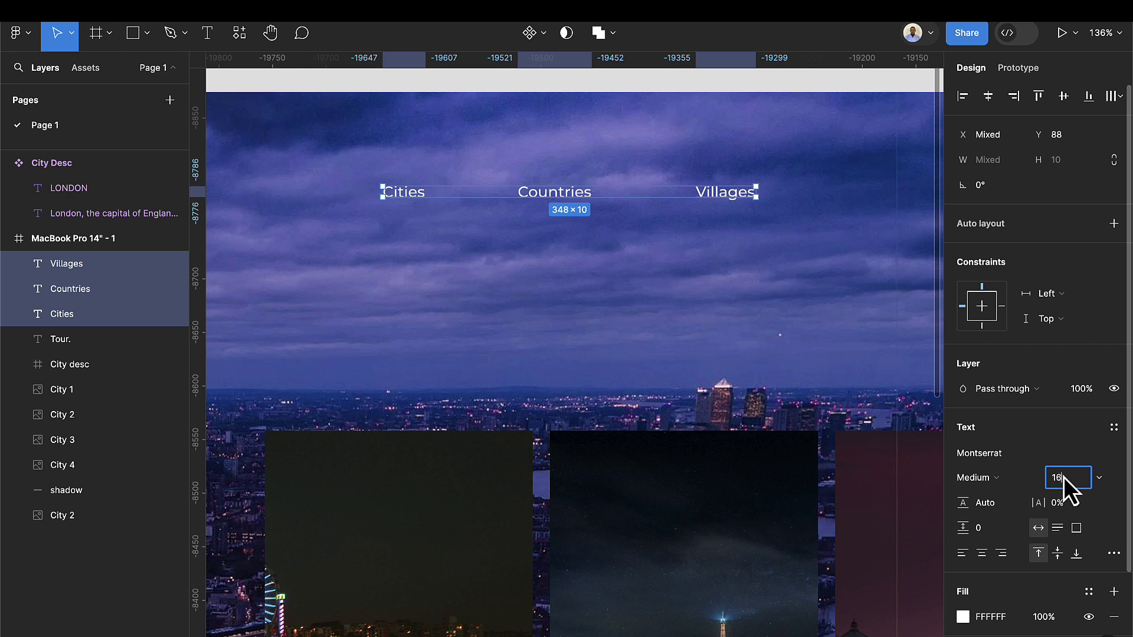
key(Return)
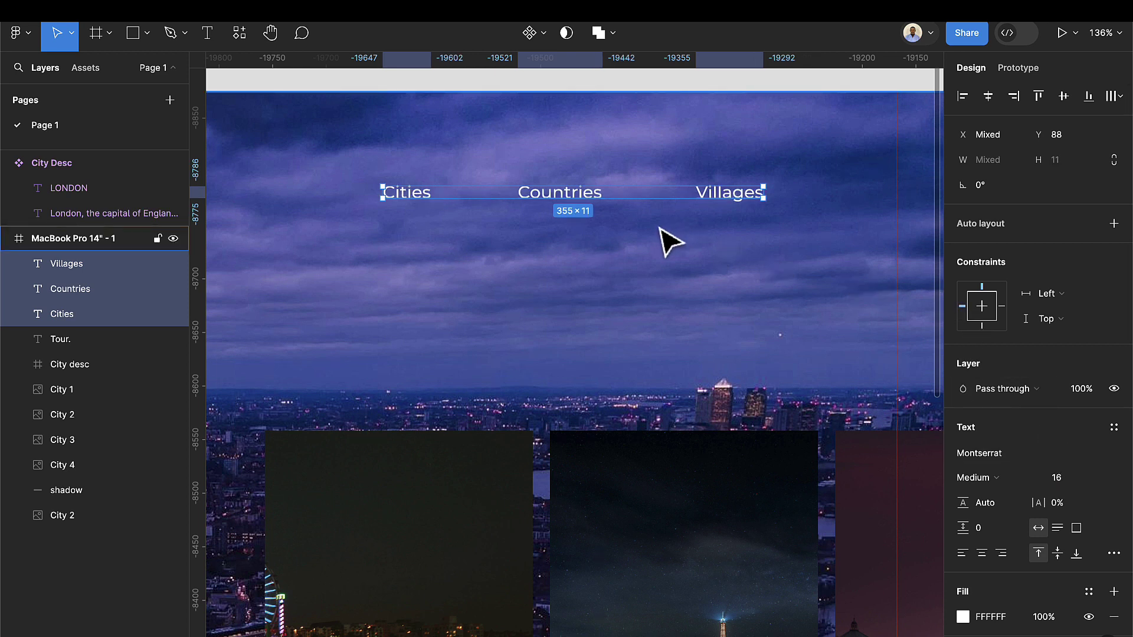
Wrap the three navigation texts in a horizontal auto layout with 32 spacing between items.
key(shift+a)
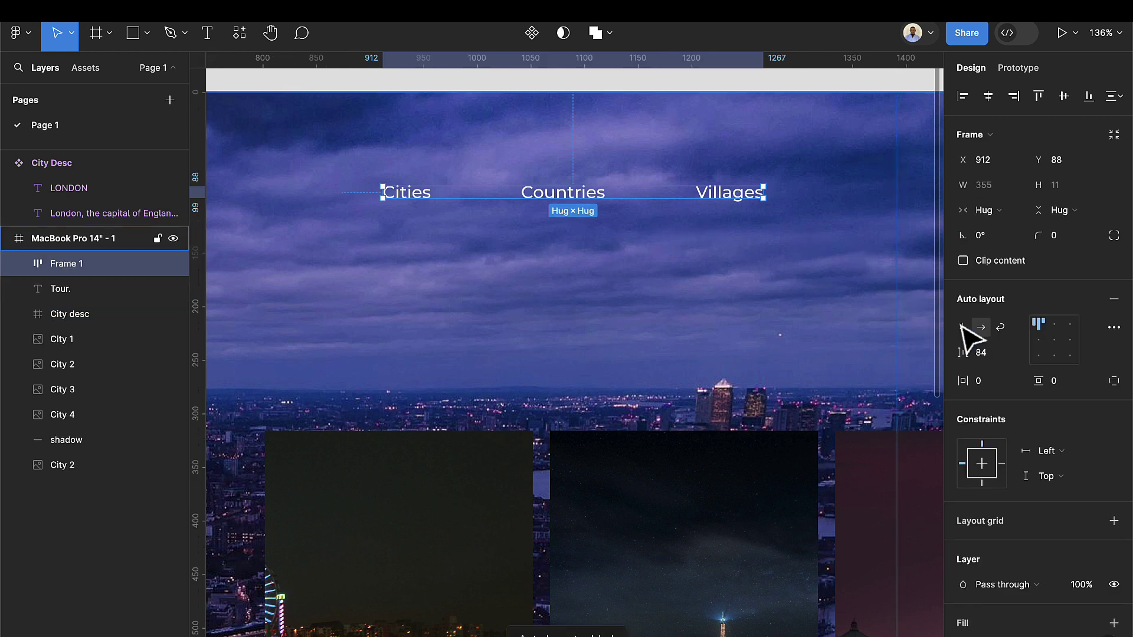
click(994, 352)
text(3)
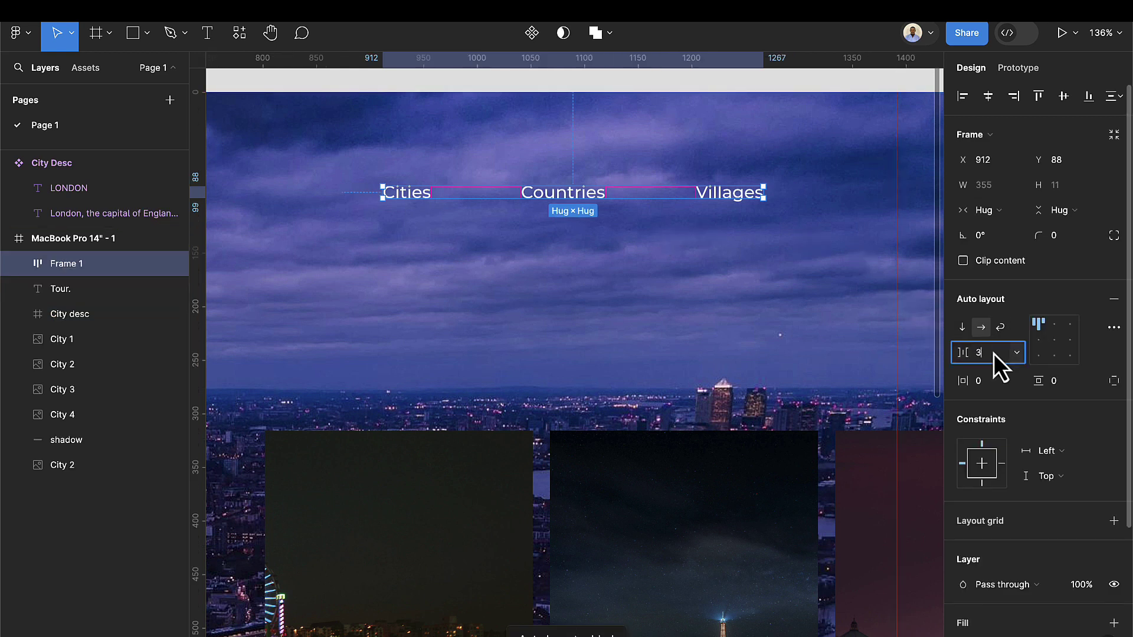
text(2)
key(Return)
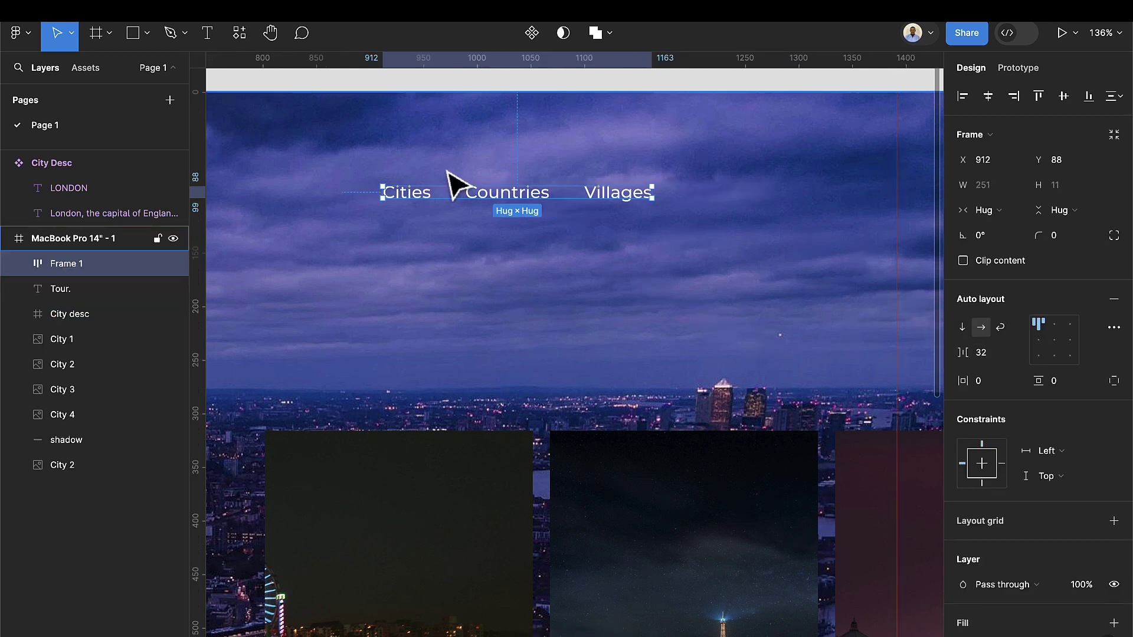
Add a "Request Tour" text below the navigation links at X 1106, Y 175.
click(270, 89)
key(t)
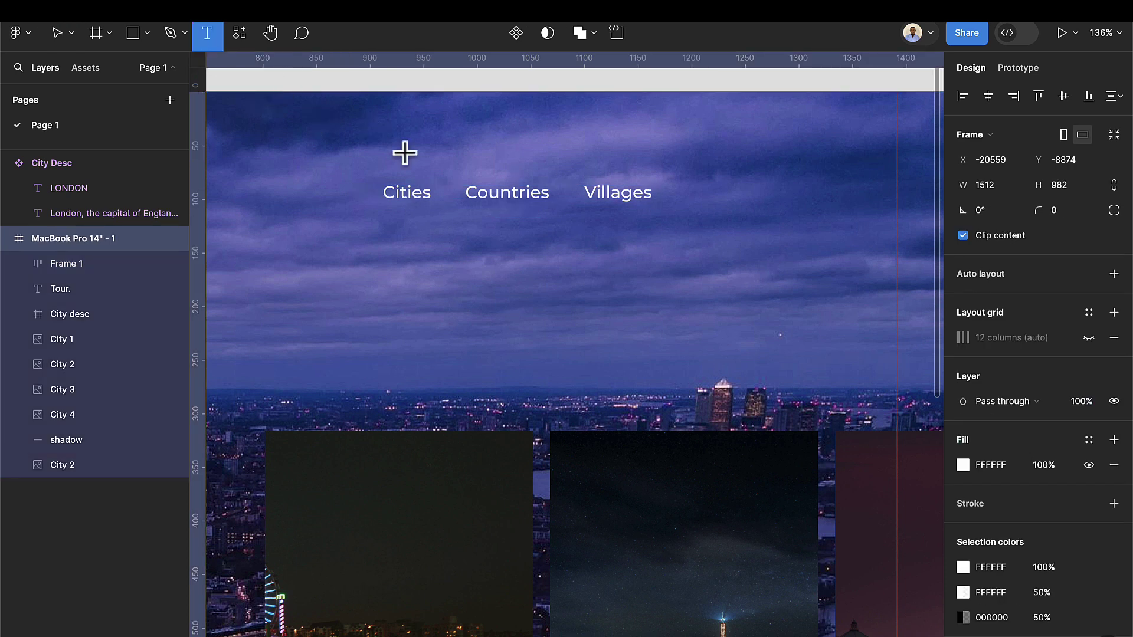
click(591, 281)
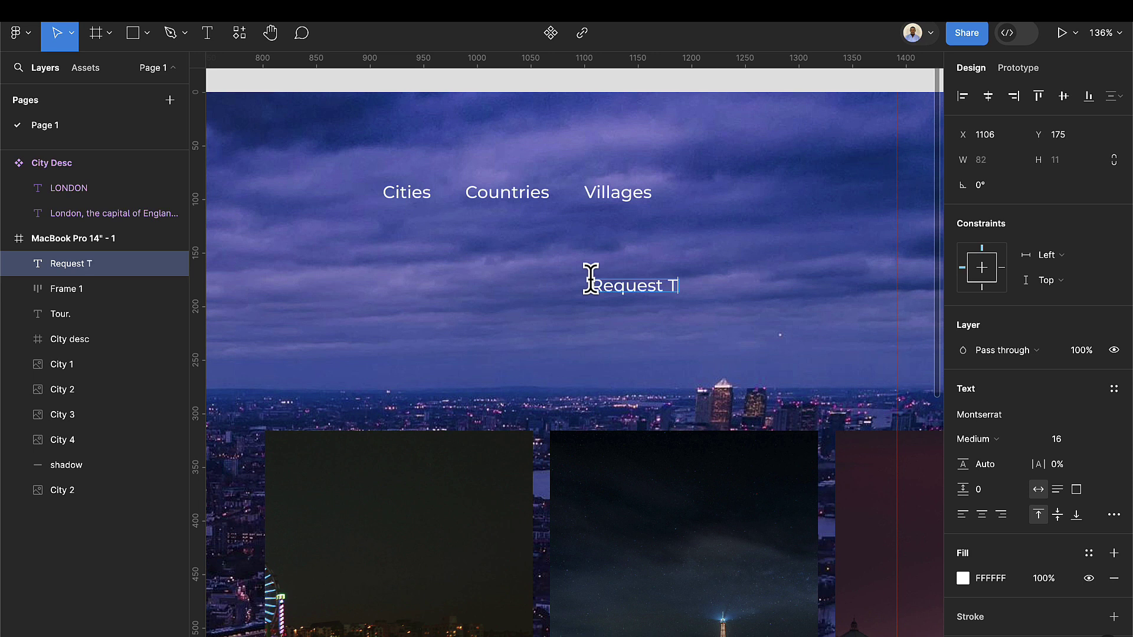
text(Request Tour)
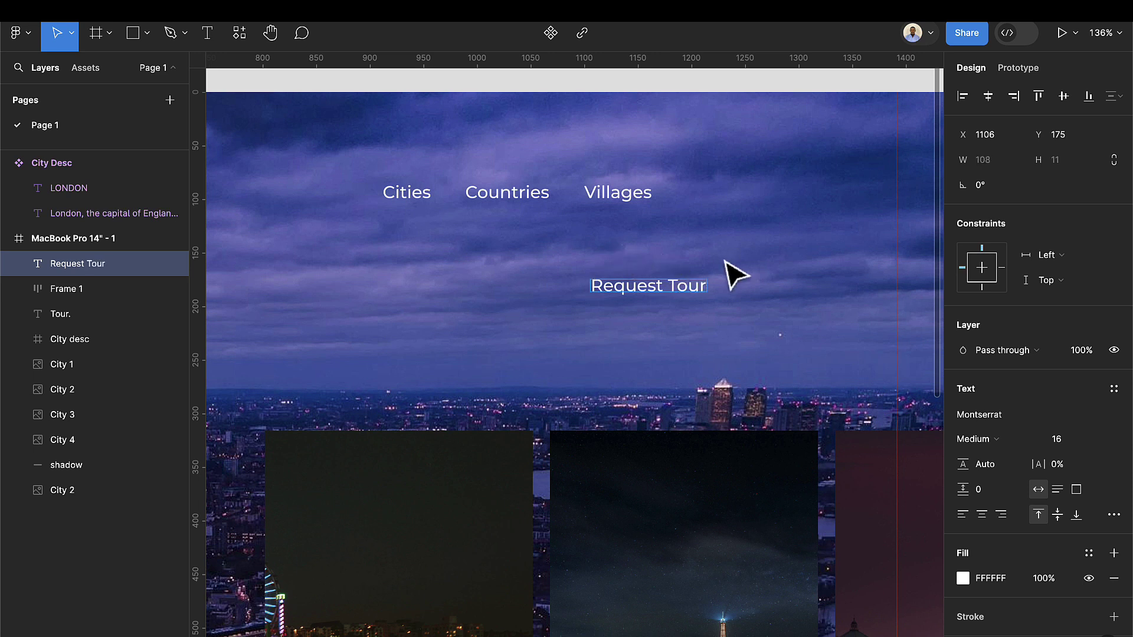
key(Escape)
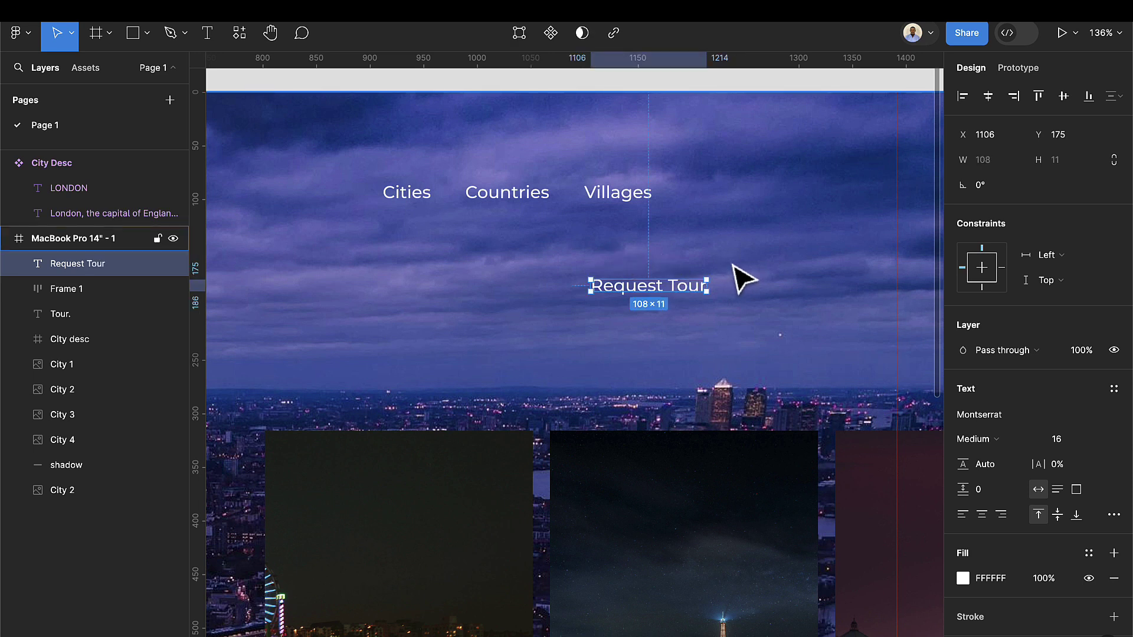
Wrap the Request Tour text in an auto layout frame and give the frame a white FFFFFF fill.
key(shift+a)
scroll(1077, 506, down, 3)
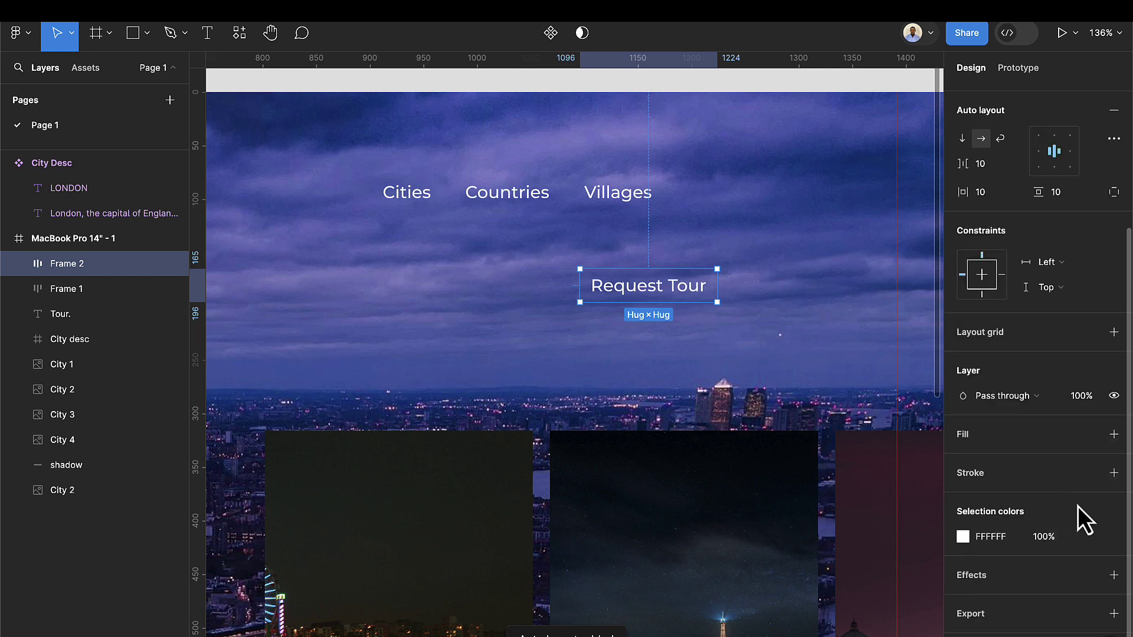
click(1113, 435)
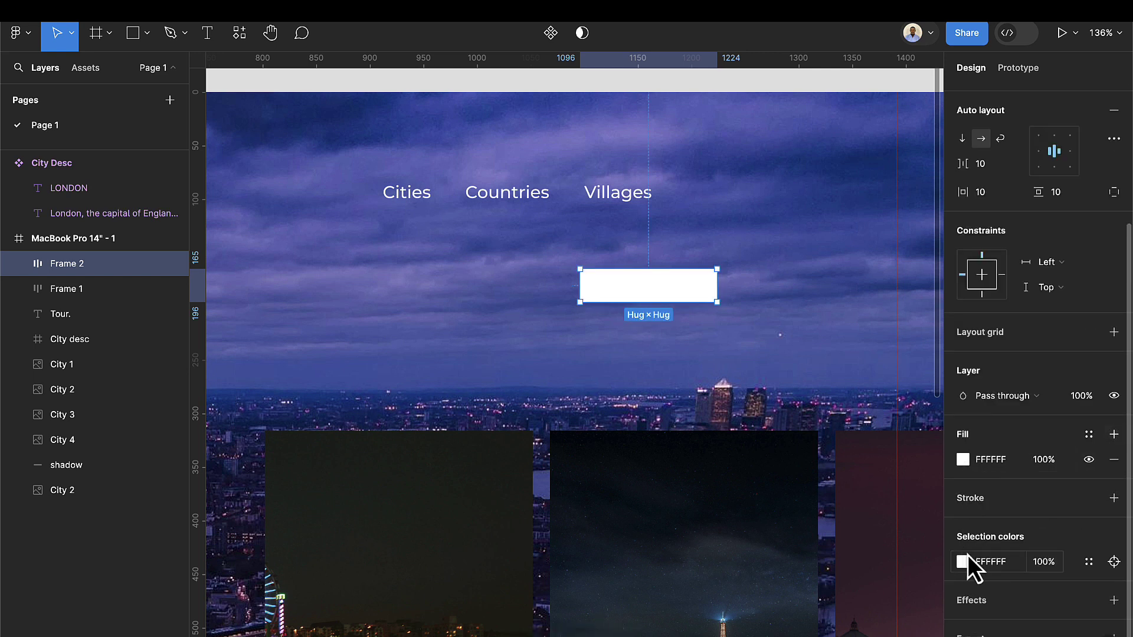
scroll(968, 551, down, 1)
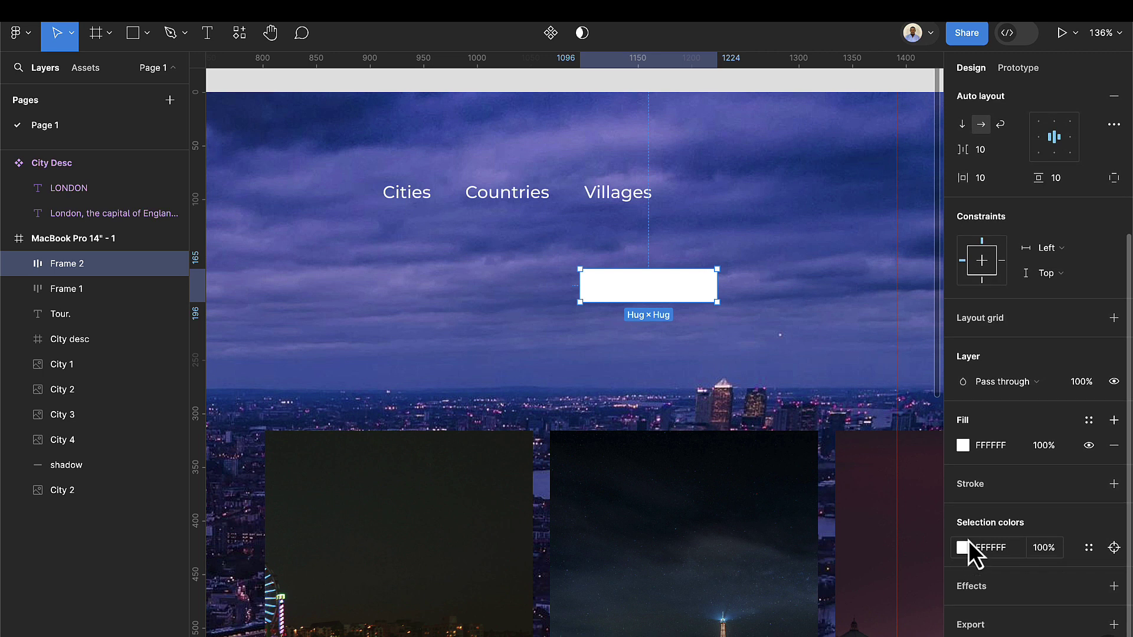
Change the fill of the Request Tour text inside the white button to dark grey 272424.
double_click(663, 292)
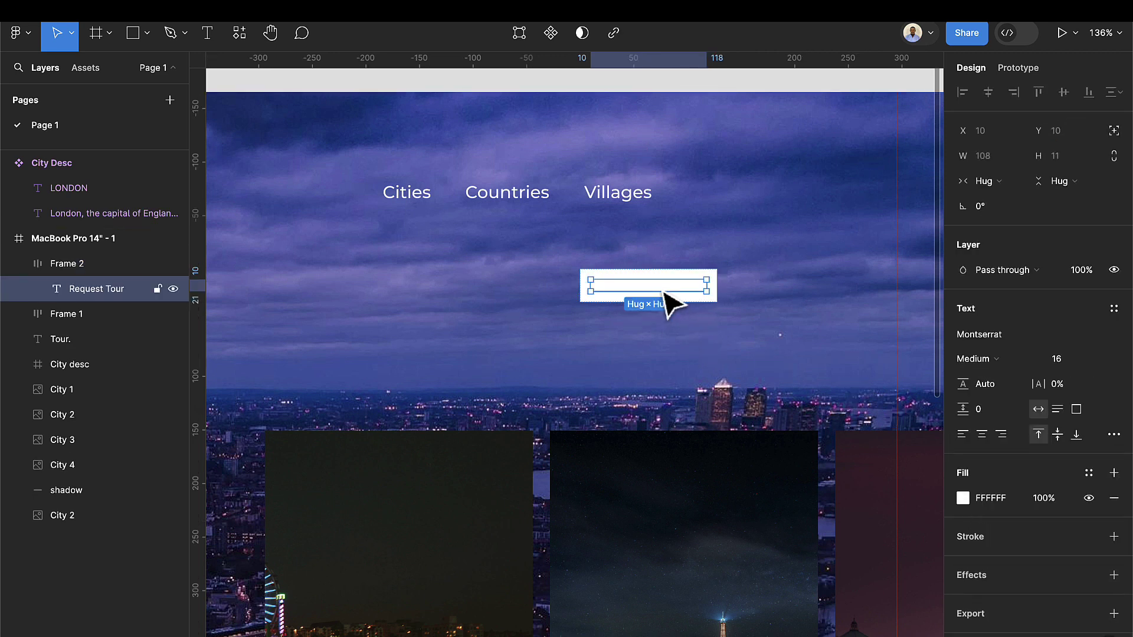
click(963, 498)
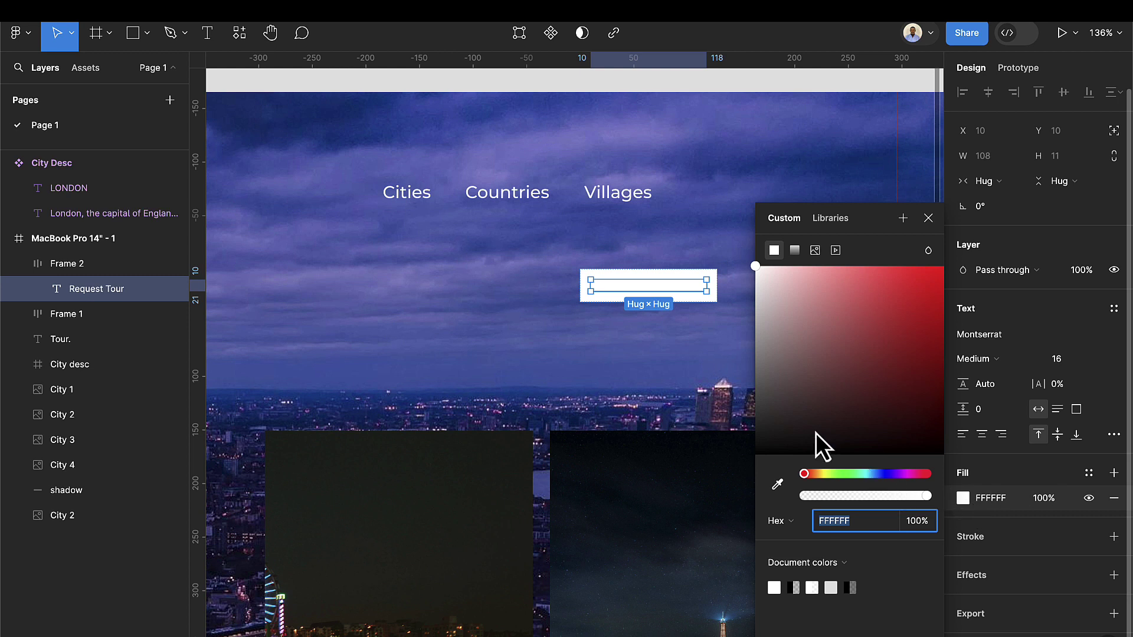
click(797, 413)
drag(771, 431, 769, 433)
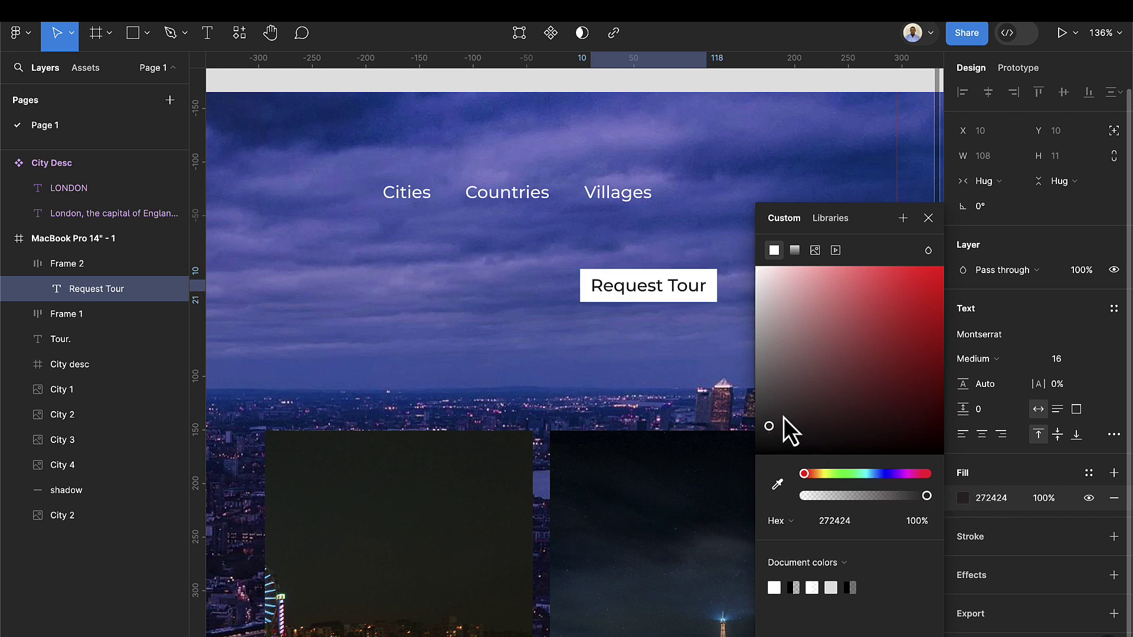
click(926, 218)
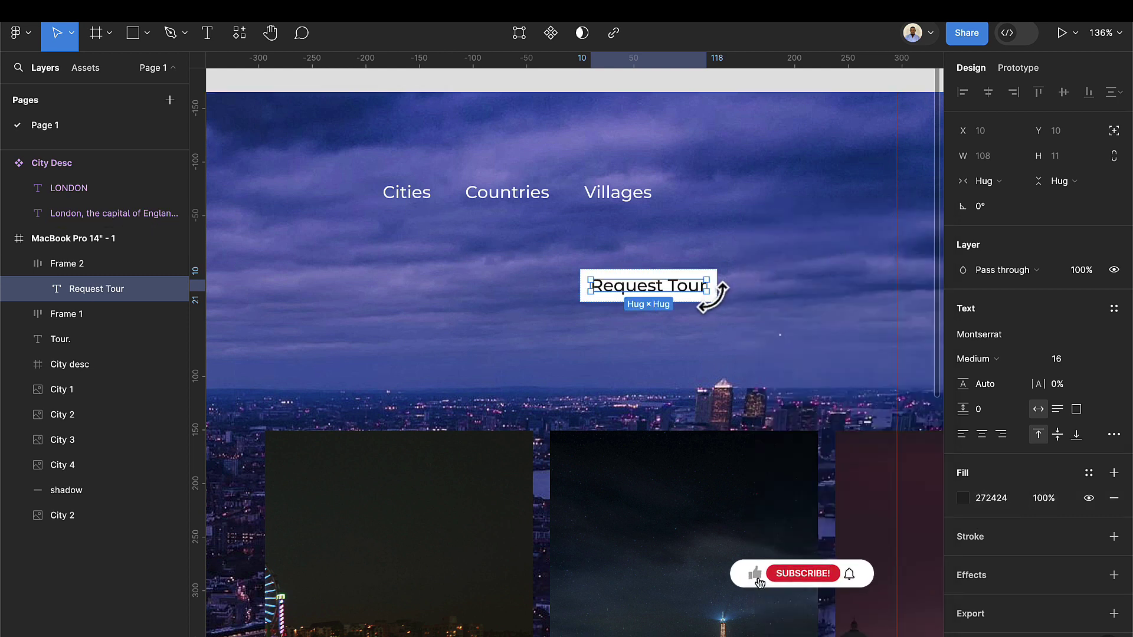
Set the Request Tour button's padding to 12 vertically and 16 horizontally.
click(693, 303)
click(707, 297)
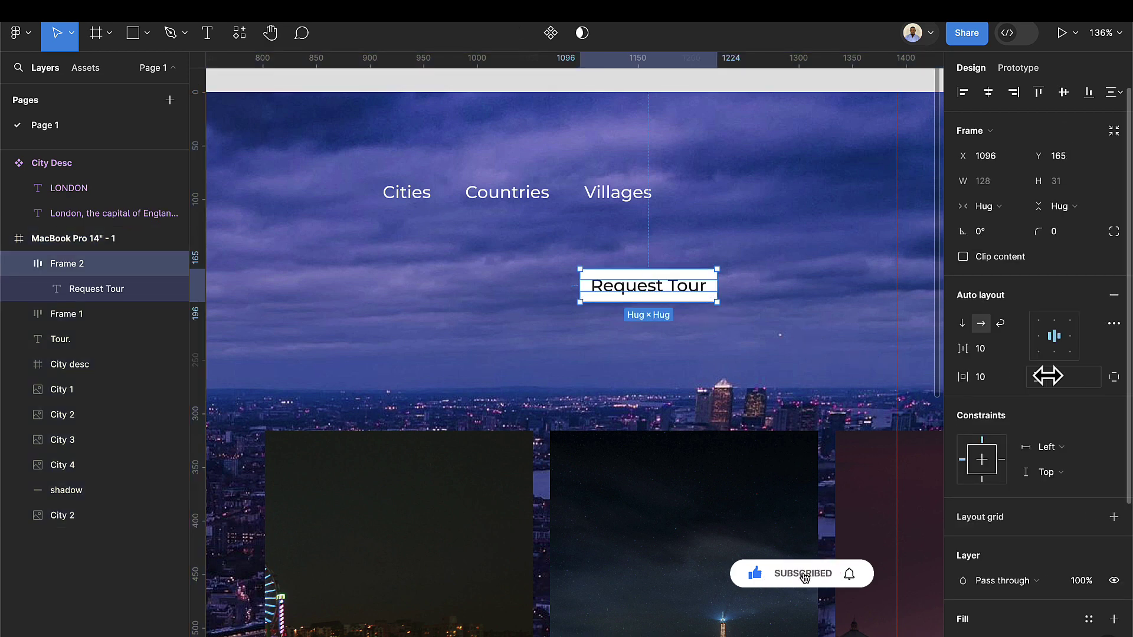
click(1071, 382)
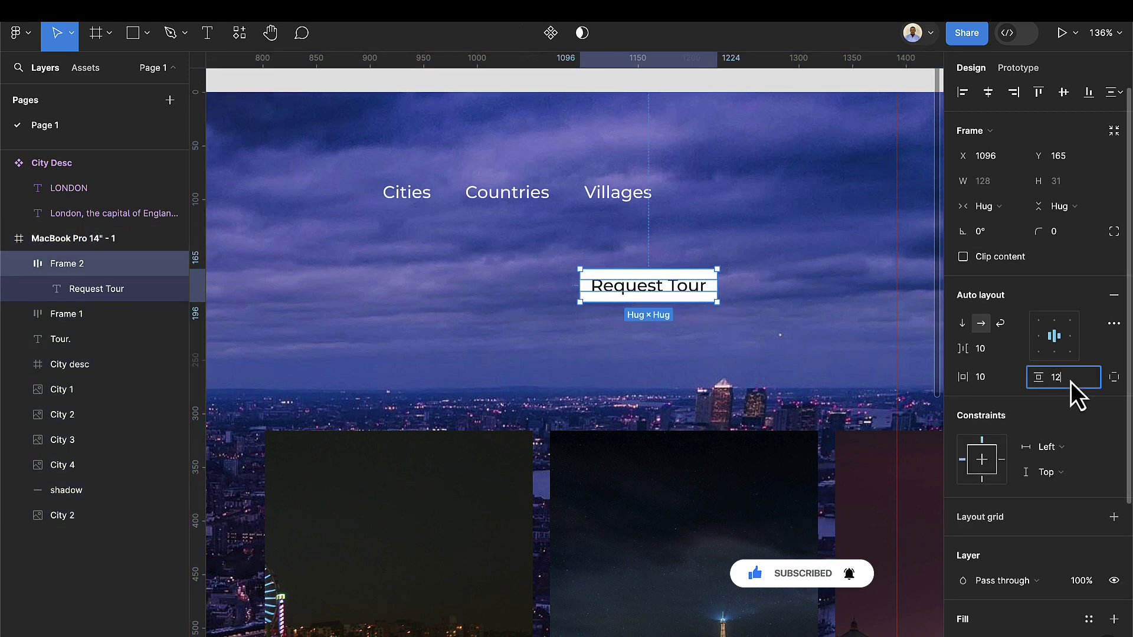
key(Return)
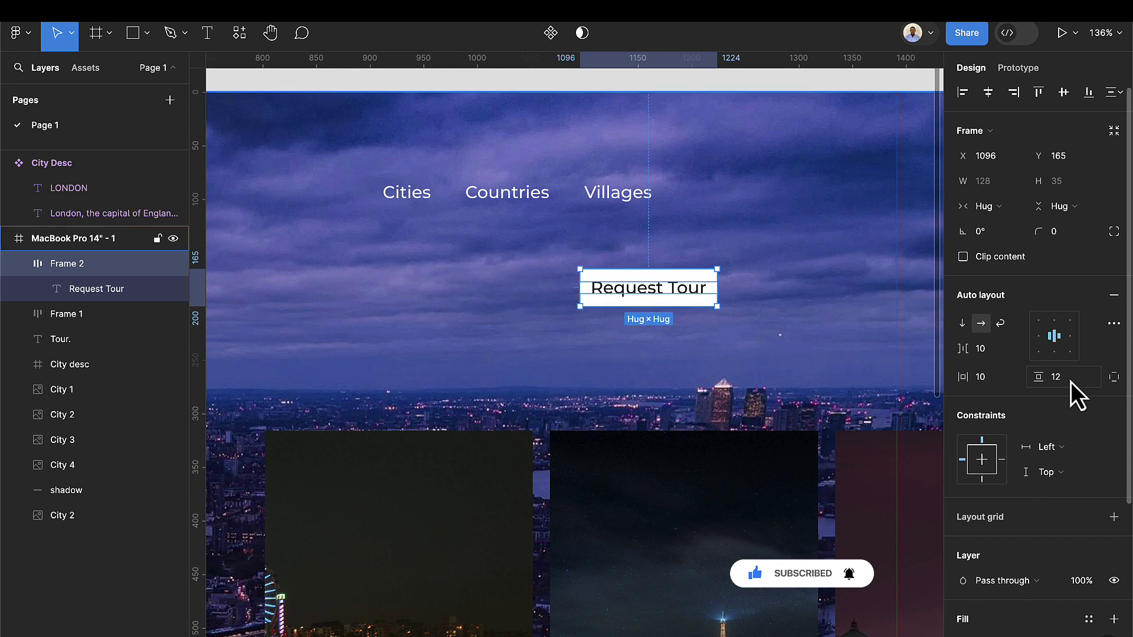
click(985, 377)
text(16)
key(Return)
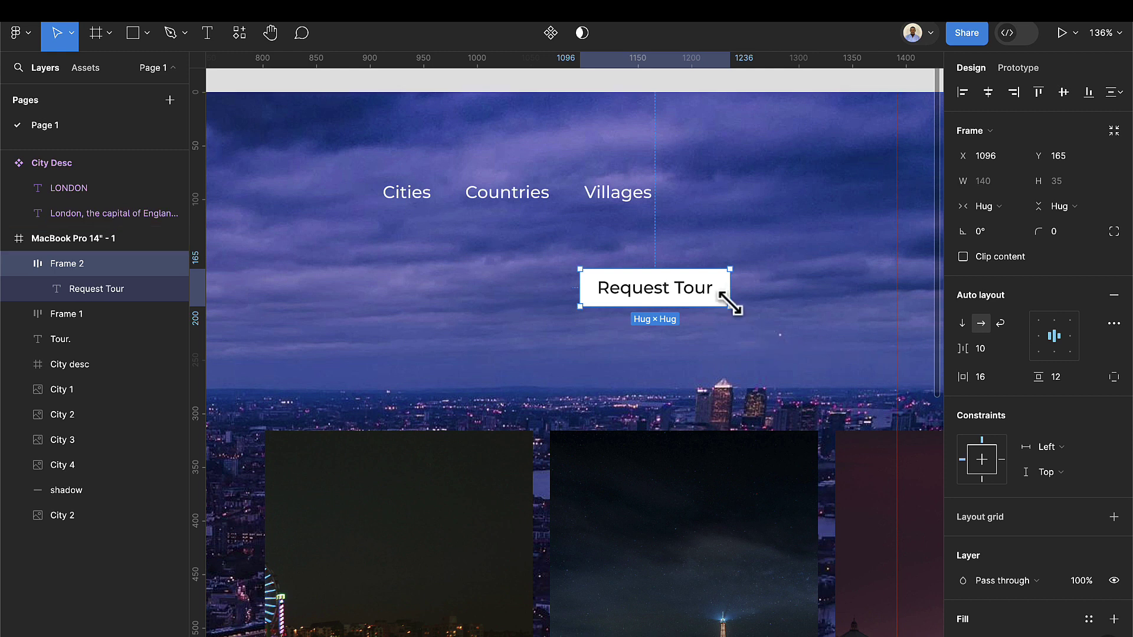
Raise the Request Tour button's vertical padding to 16 and set its corner radius to 4.
click(1068, 377)
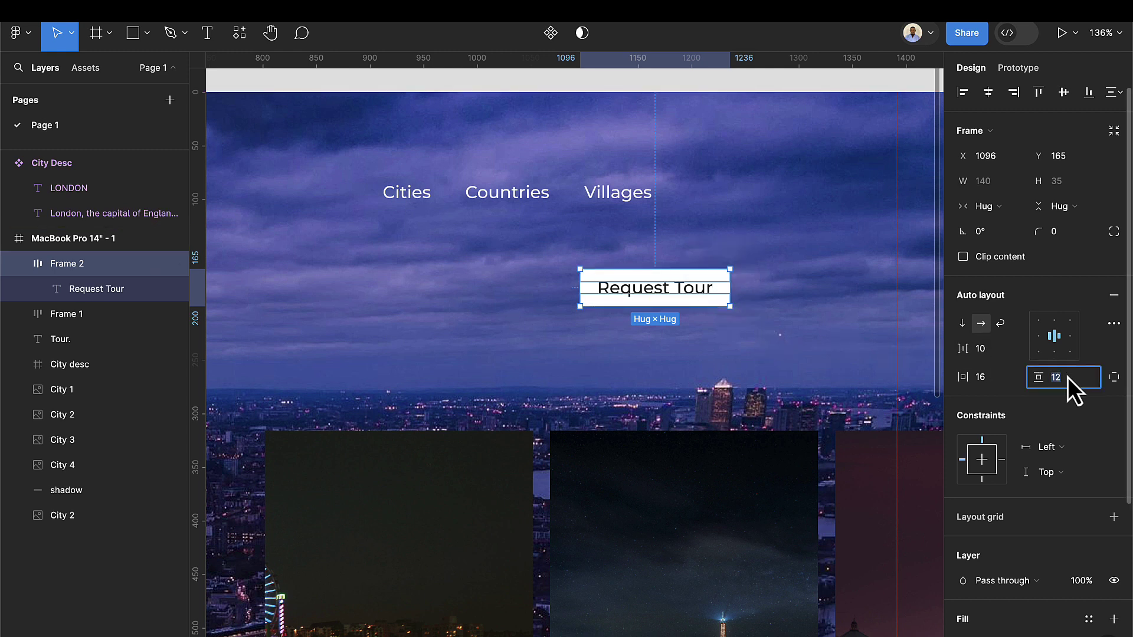
key(Up)
key(Up)
key(Up)
key(Up)
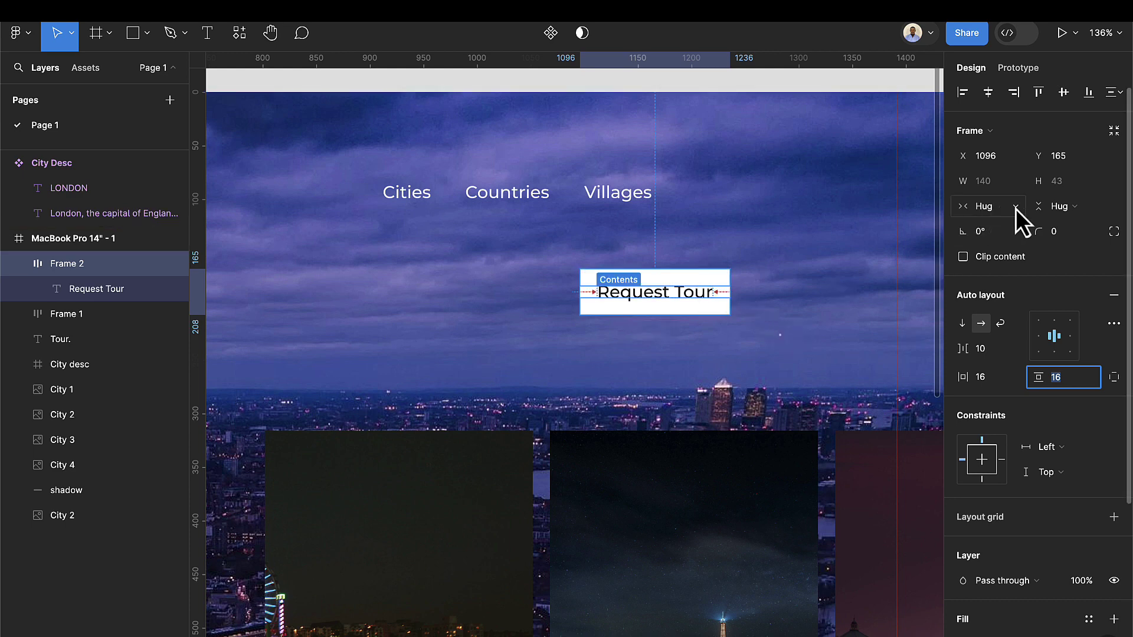
click(1060, 239)
text(4)
key(Return)
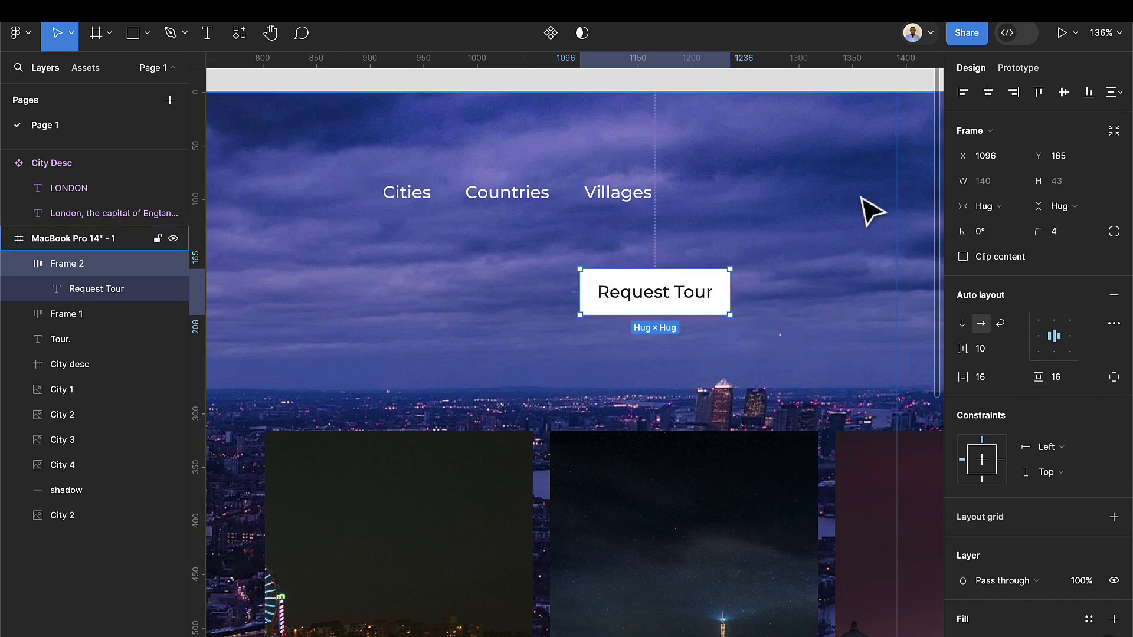
key(Escape)
Move the Request Tour button beside Villages to X 1212, Y 67 and wrap it with the navigation links in one auto layout.
scroll(652, 298, down, 5)
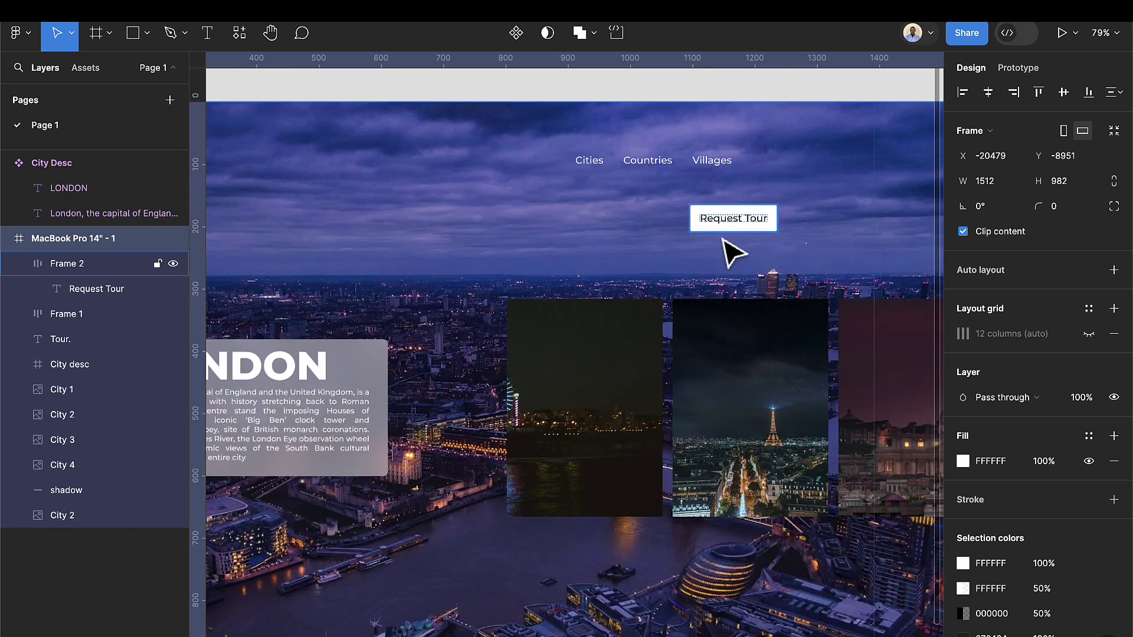
scroll(729, 266, up, 3)
drag(738, 394, 888, 277)
click(816, 344)
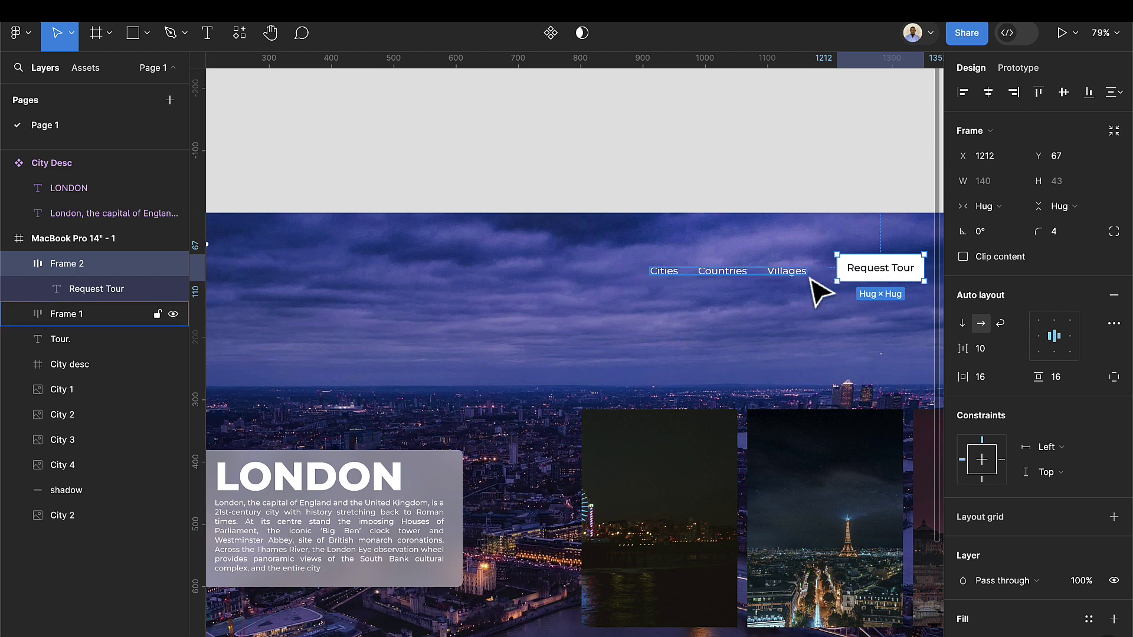
shift+click(759, 276)
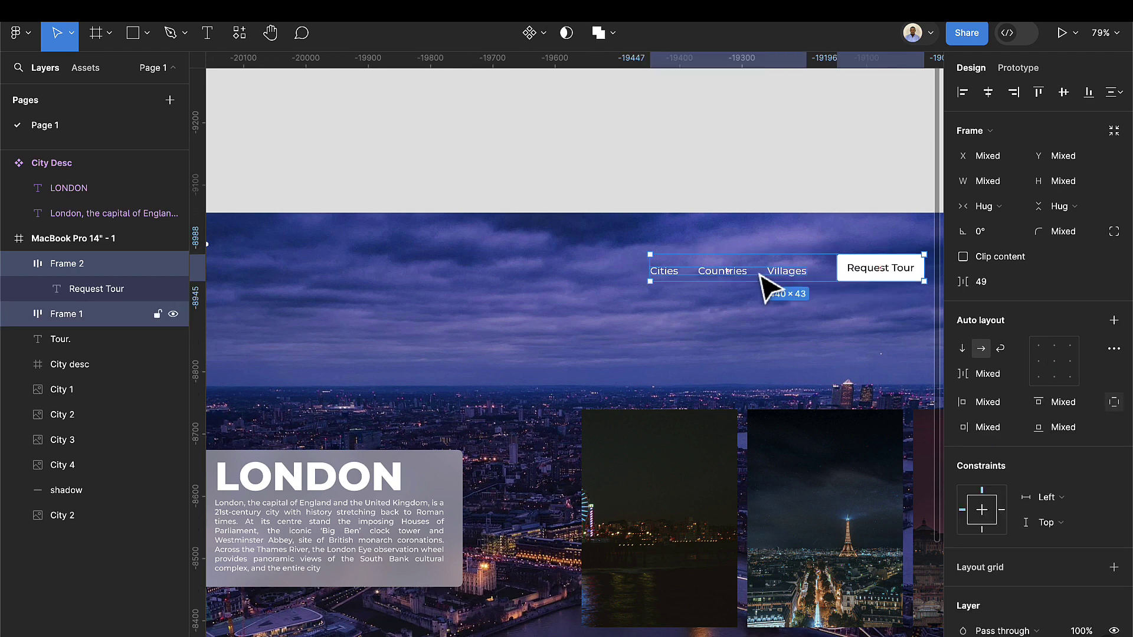
key(shift+a)
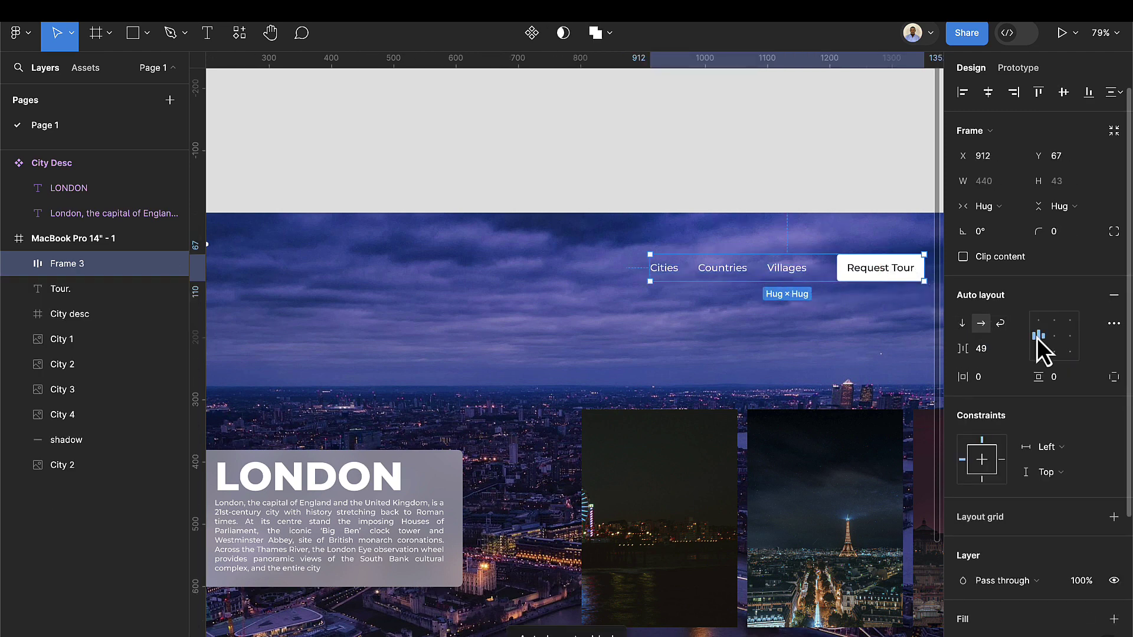
Select the Tour. logo together with the combined navigation and button frame.
scroll(809, 304, down, 5)
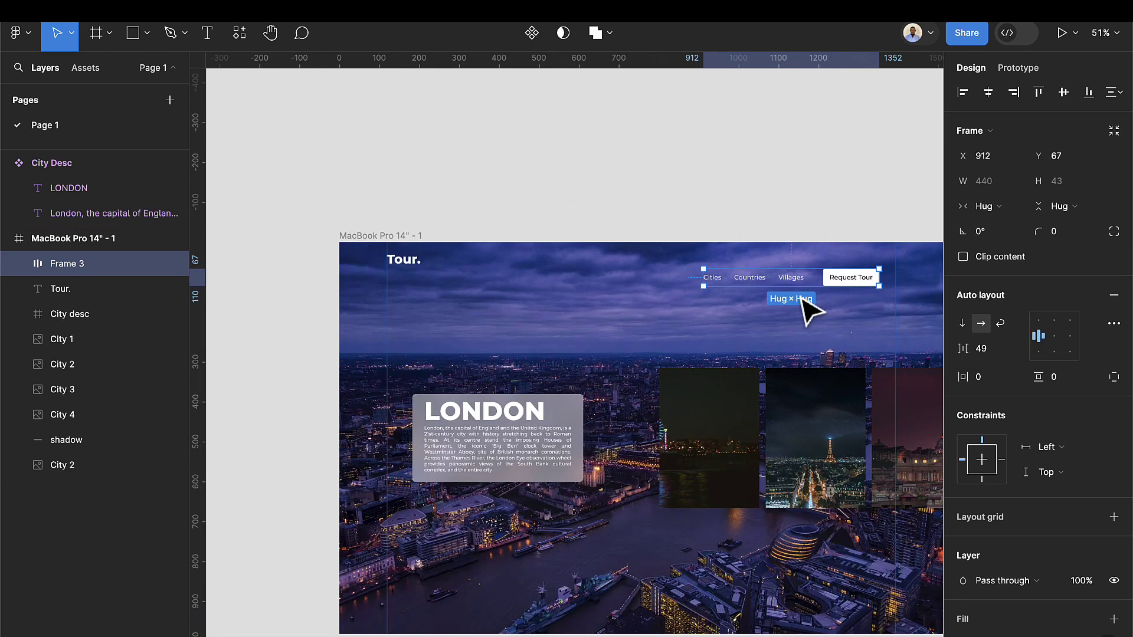
shift+click(410, 266)
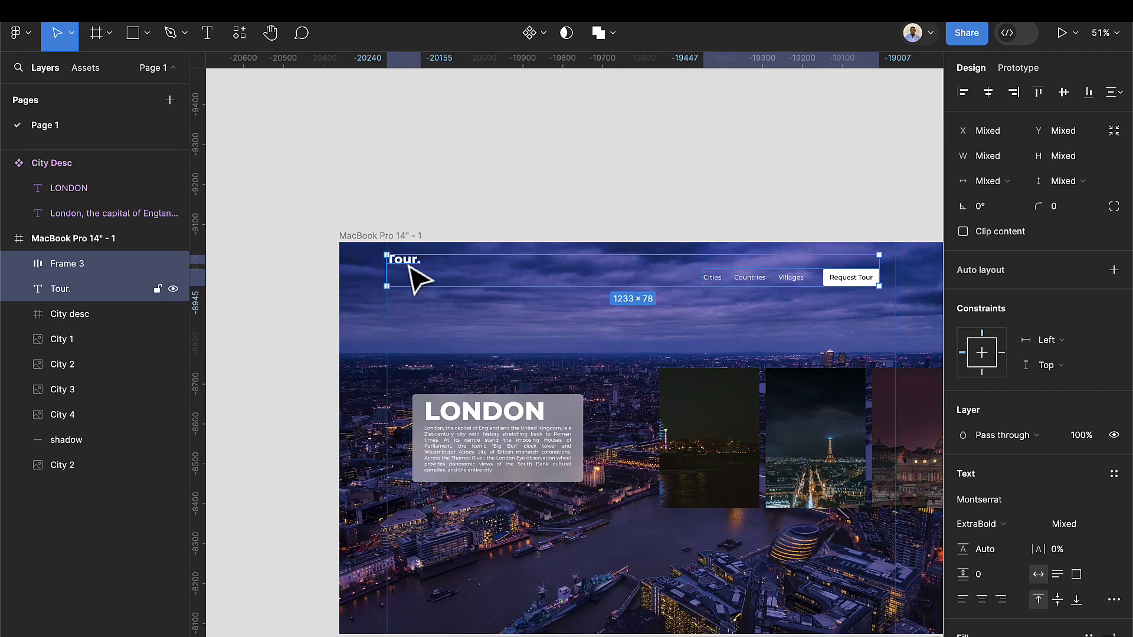
Wrap the Tour. logo and navigation links in one auto layout frame and widen it to 1273, reaching the right-hand guide.
key(shift+a)
scroll(531, 278, right, 3)
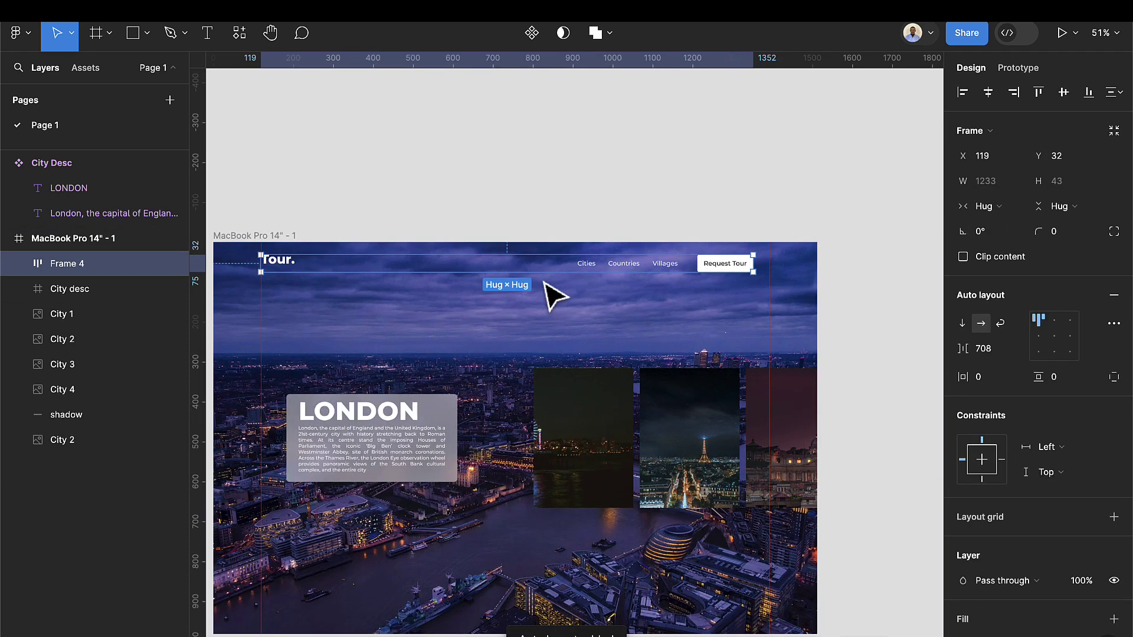
scroll(758, 269, up, 5)
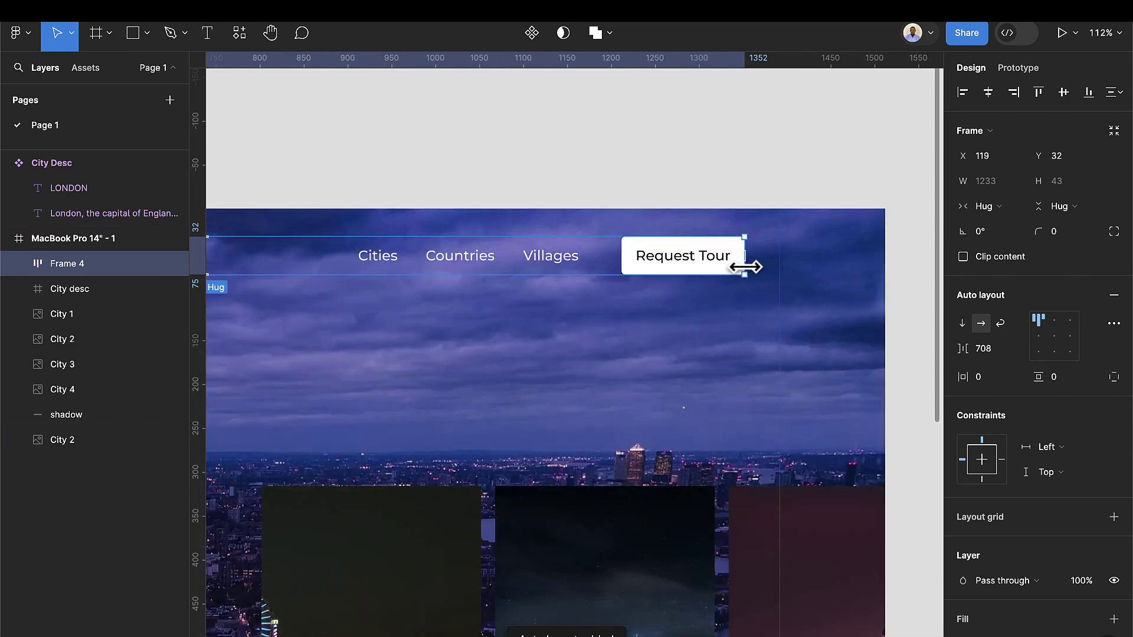
drag(752, 264, 777, 260)
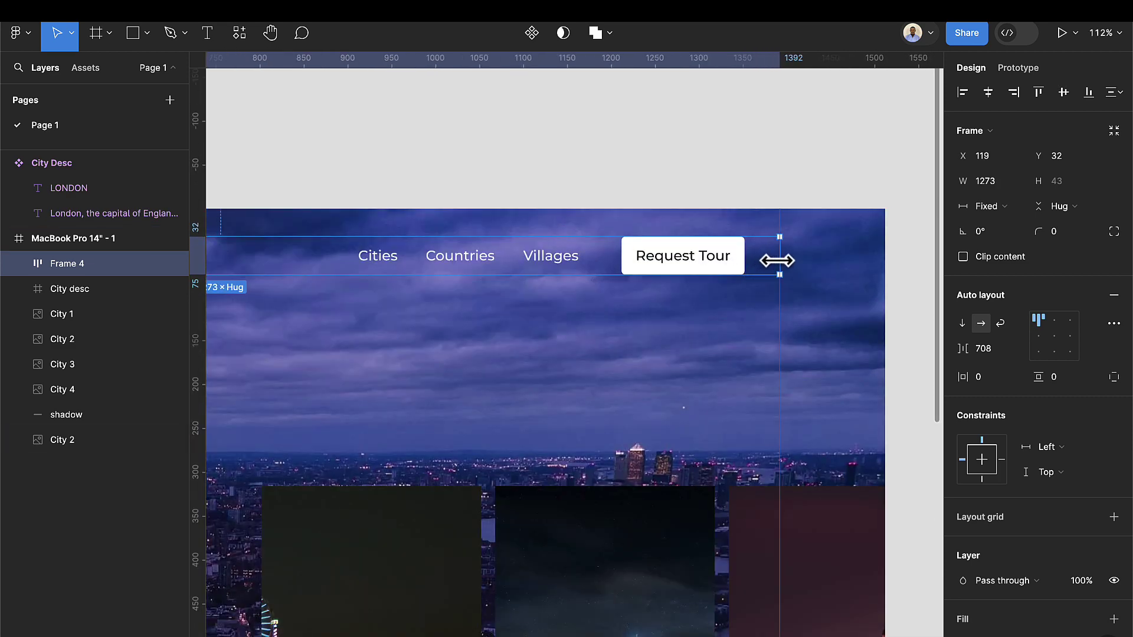
Align the header frame's contents left and vertically centred, and set the horizontal gap between items to Auto.
scroll(737, 271, left, 10)
scroll(627, 279, up, 2)
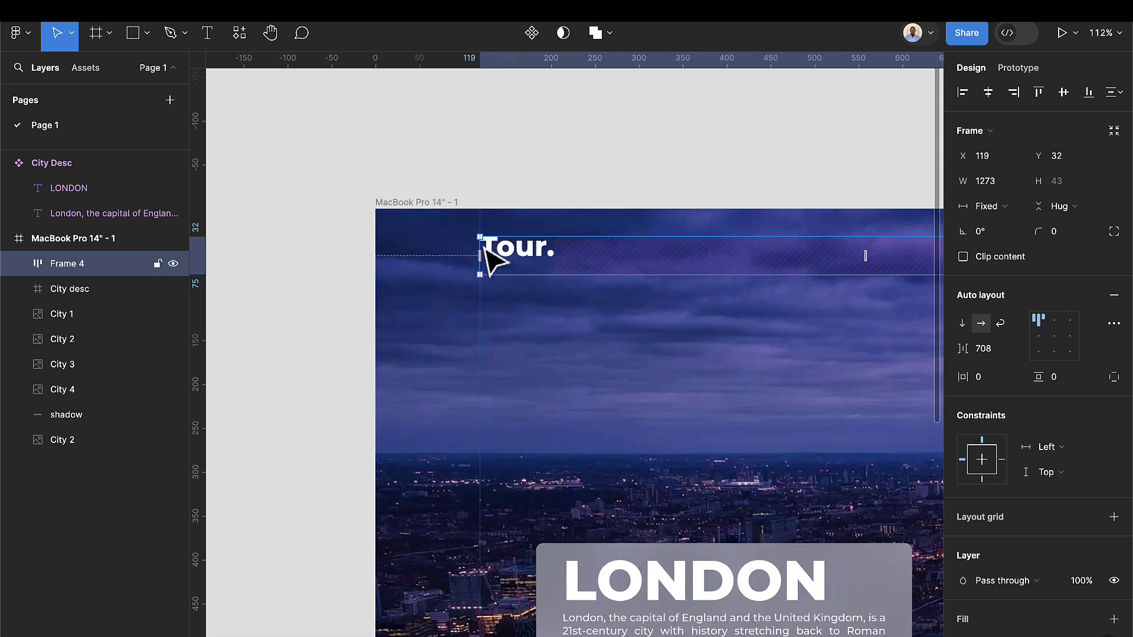
scroll(481, 245, up, 3)
scroll(531, 273, down, 4)
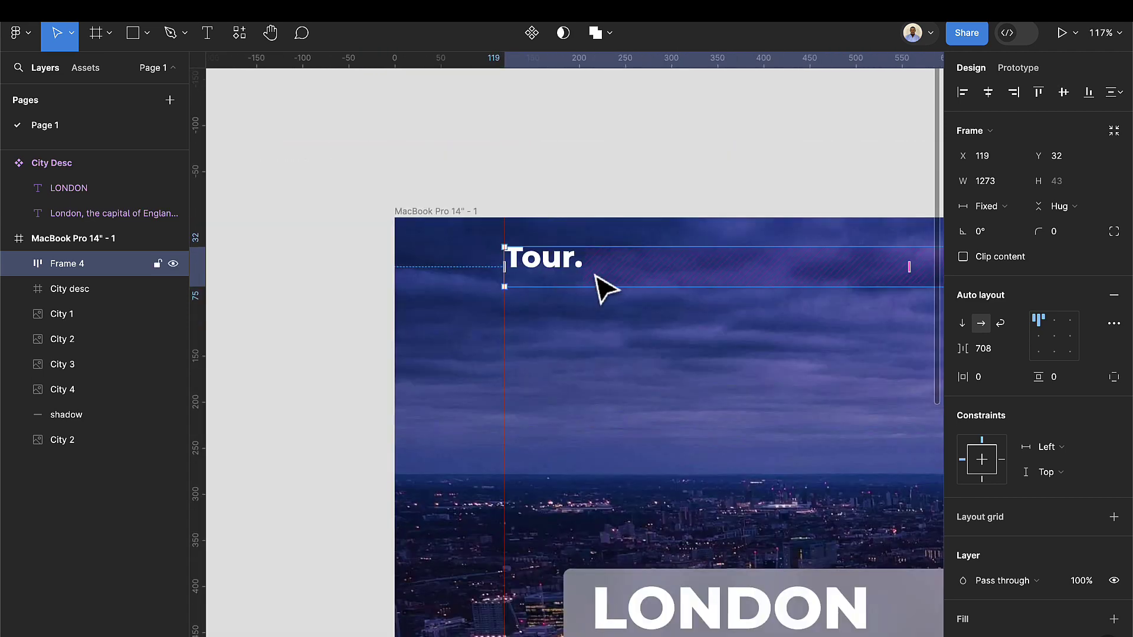
scroll(602, 283, right, 5)
scroll(603, 274, down, 5)
scroll(619, 290, right, 5)
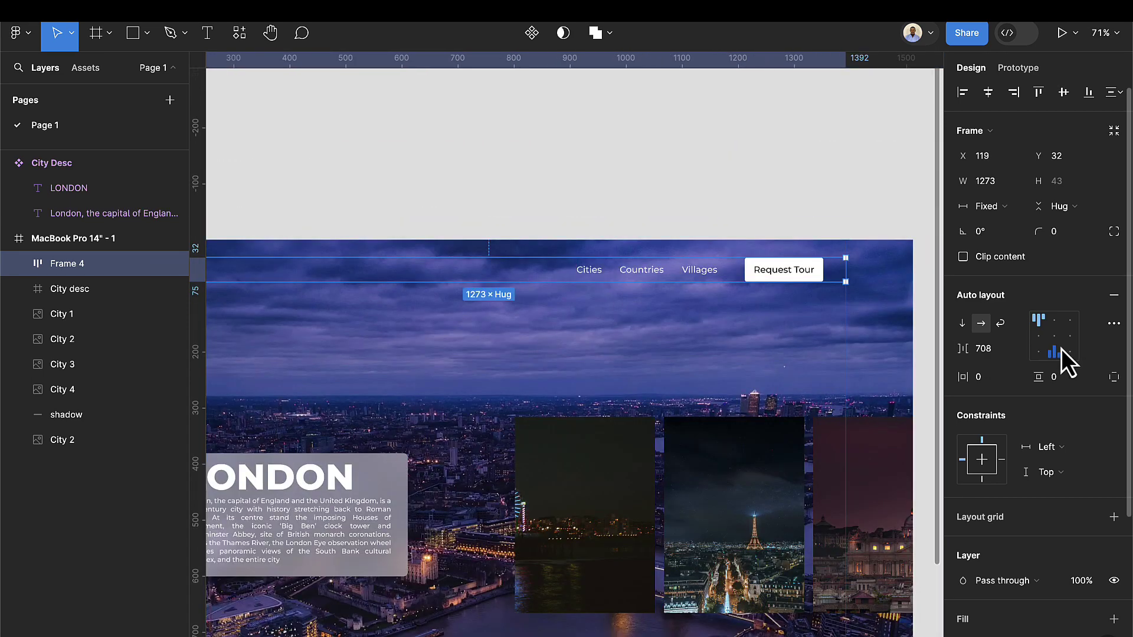
click(1039, 338)
click(1018, 353)
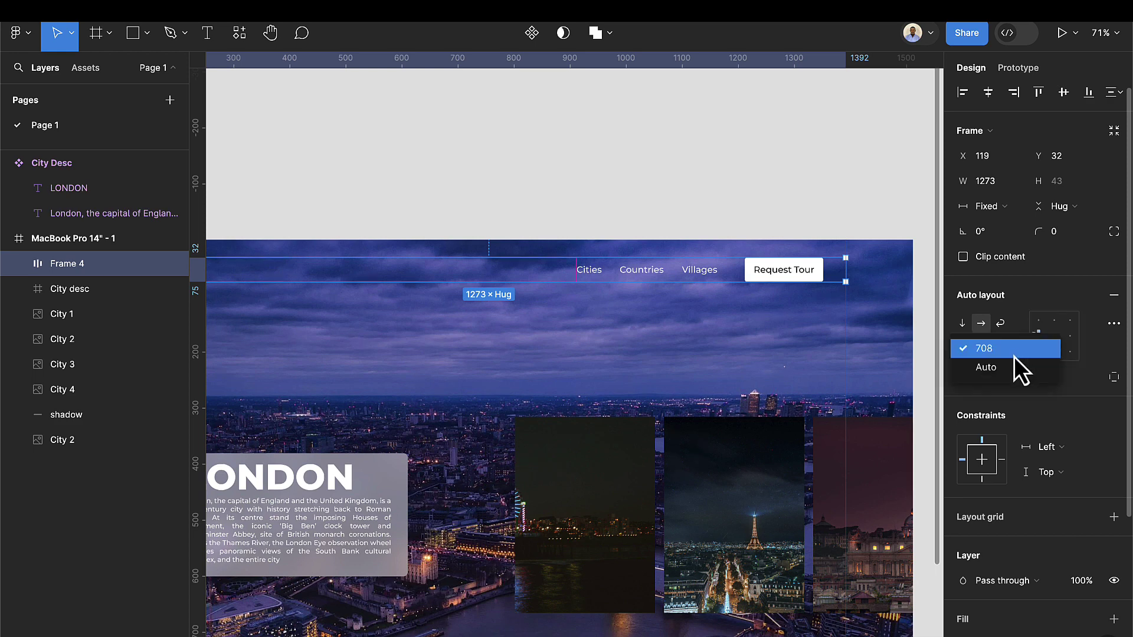
click(1002, 369)
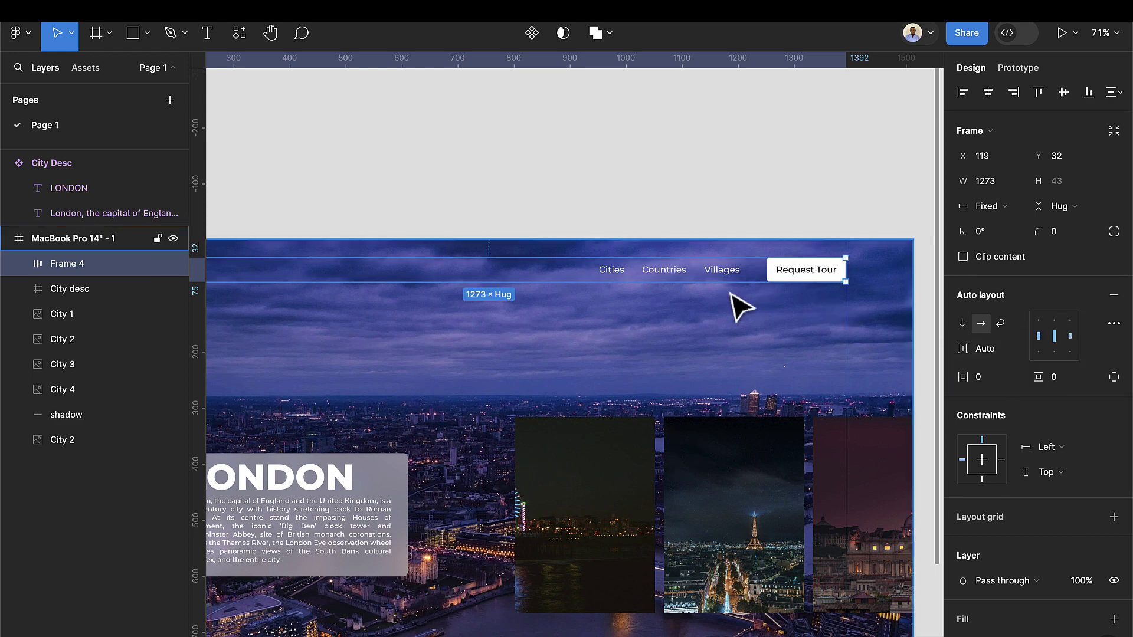
Nudge the header frame up to Y 27 within the MacBook Pro 14" - 1 frame.
scroll(733, 307, right, 5)
scroll(607, 313, down, 3)
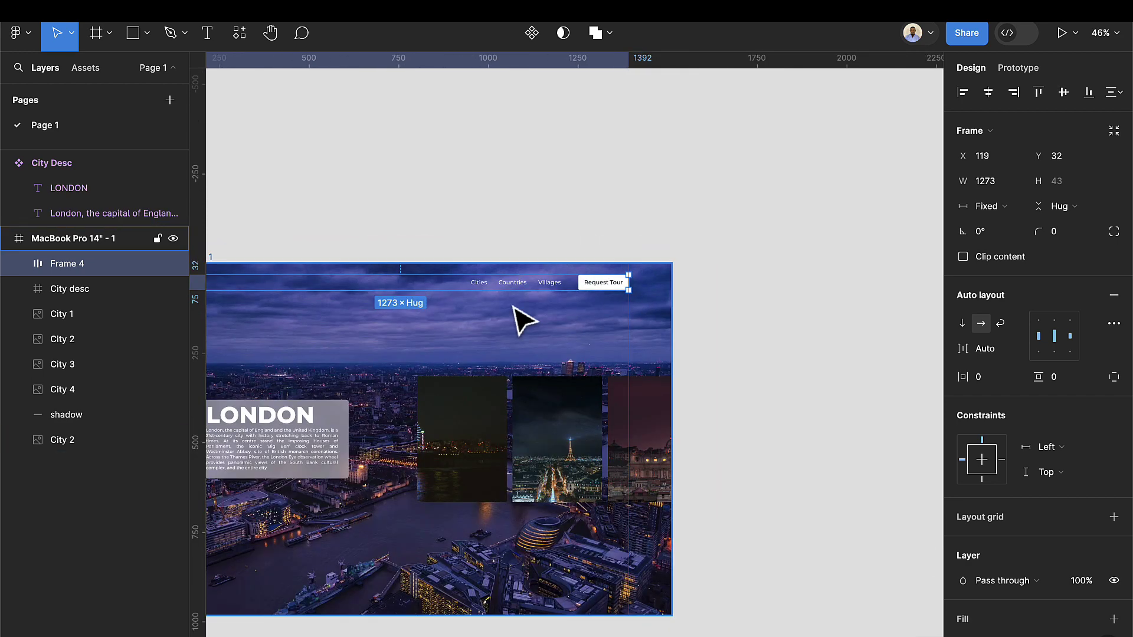
scroll(518, 318, left, 3)
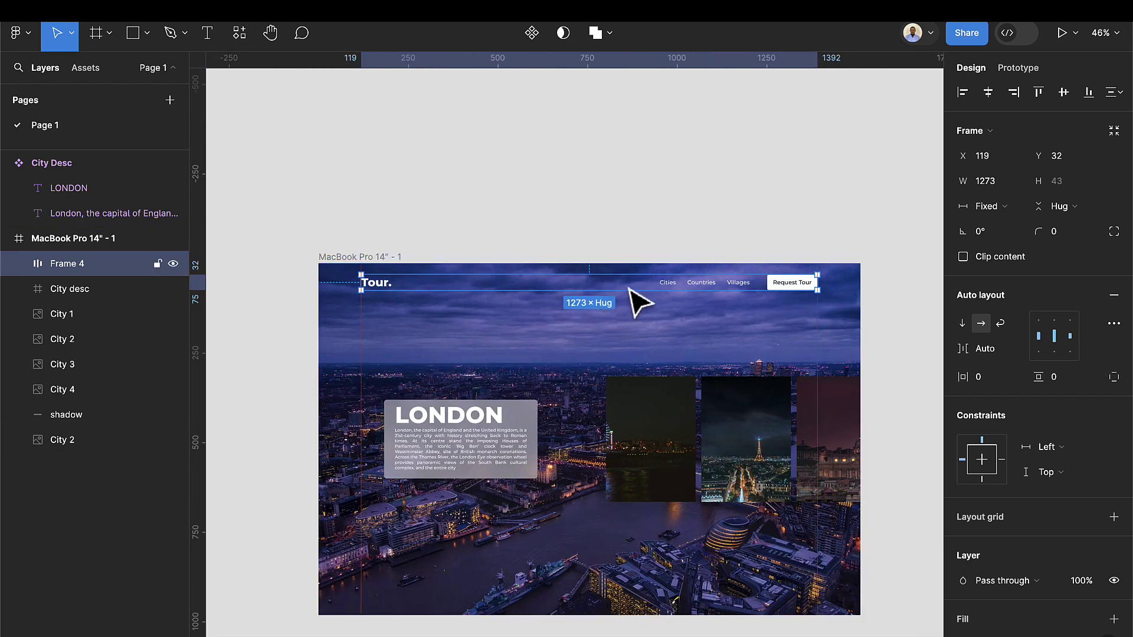
key(Up)
key(Up)
key(Up)
key(Up)
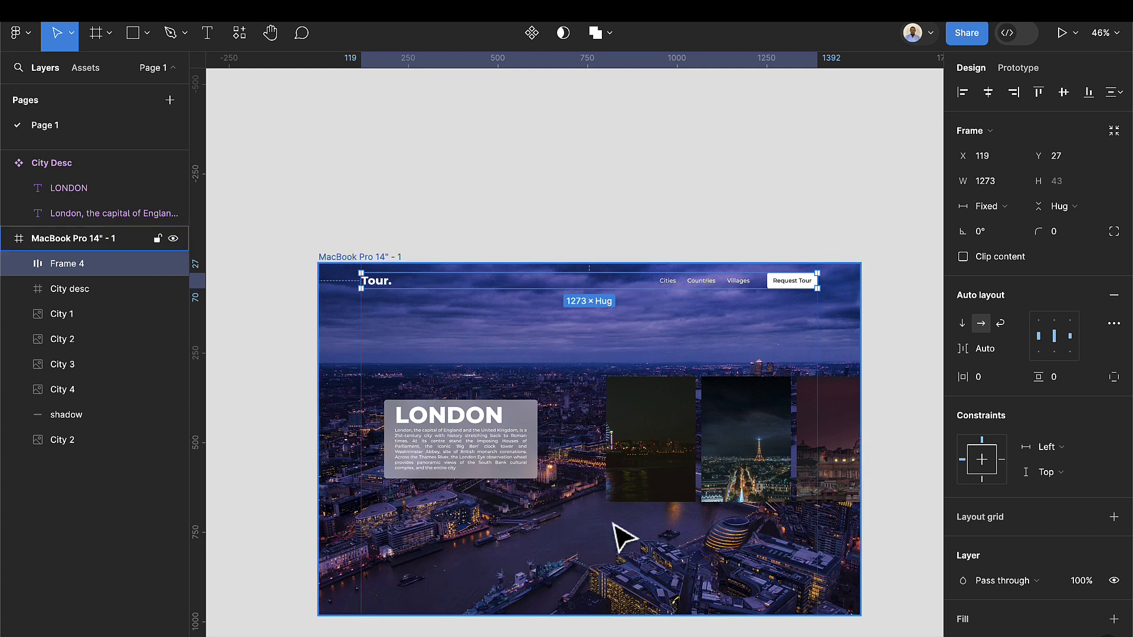
scroll(581, 507, down, 2)
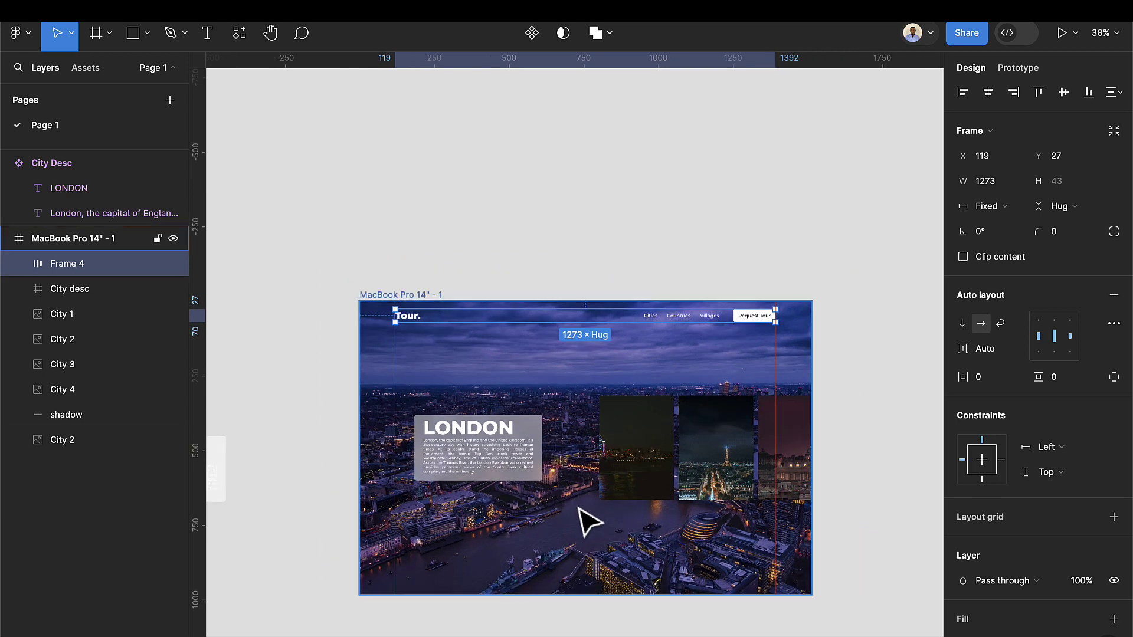
scroll(590, 519, down, 4)
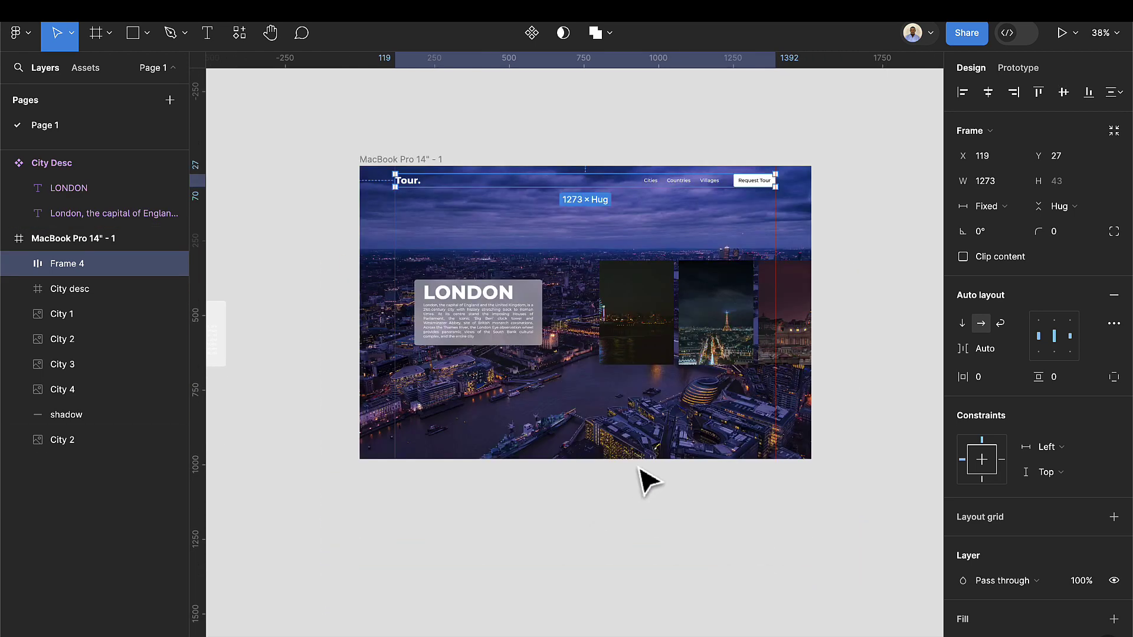
click(417, 149)
click(416, 158)
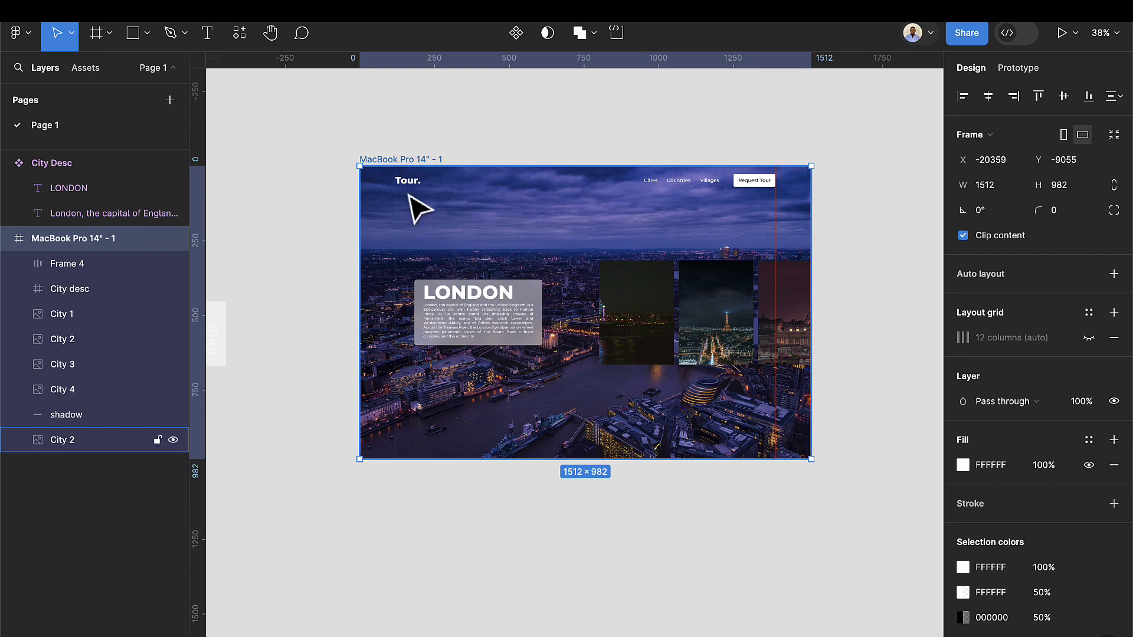
scroll(449, 224, up, 1)
scroll(490, 325, up, 3)
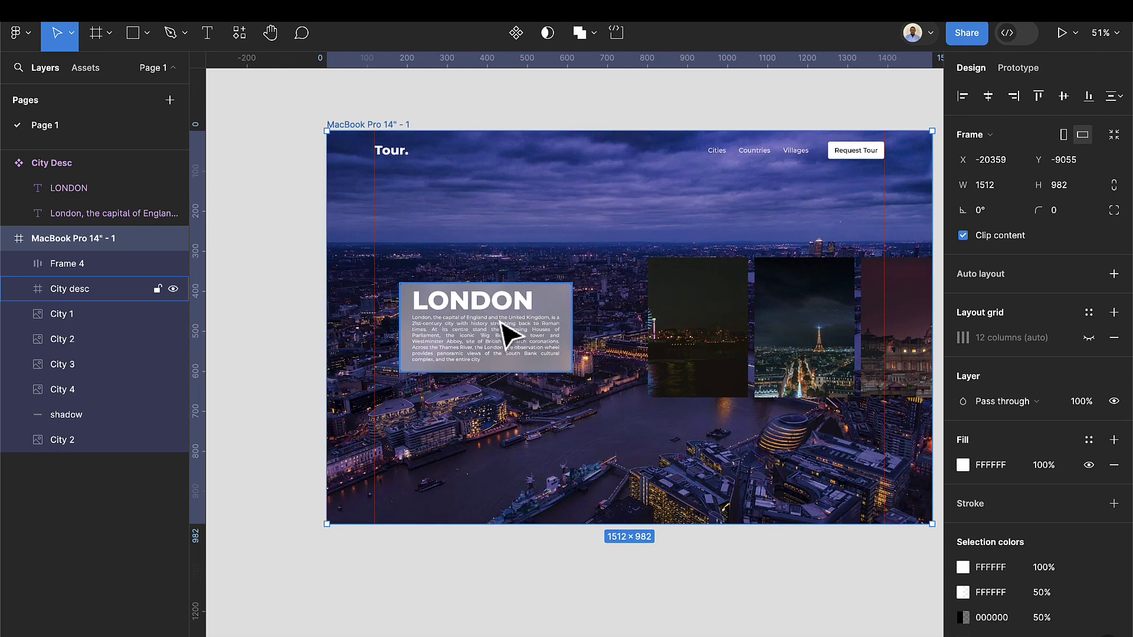
click(564, 325)
click(561, 328)
drag(561, 329, 537, 330)
key(ctrl+z)
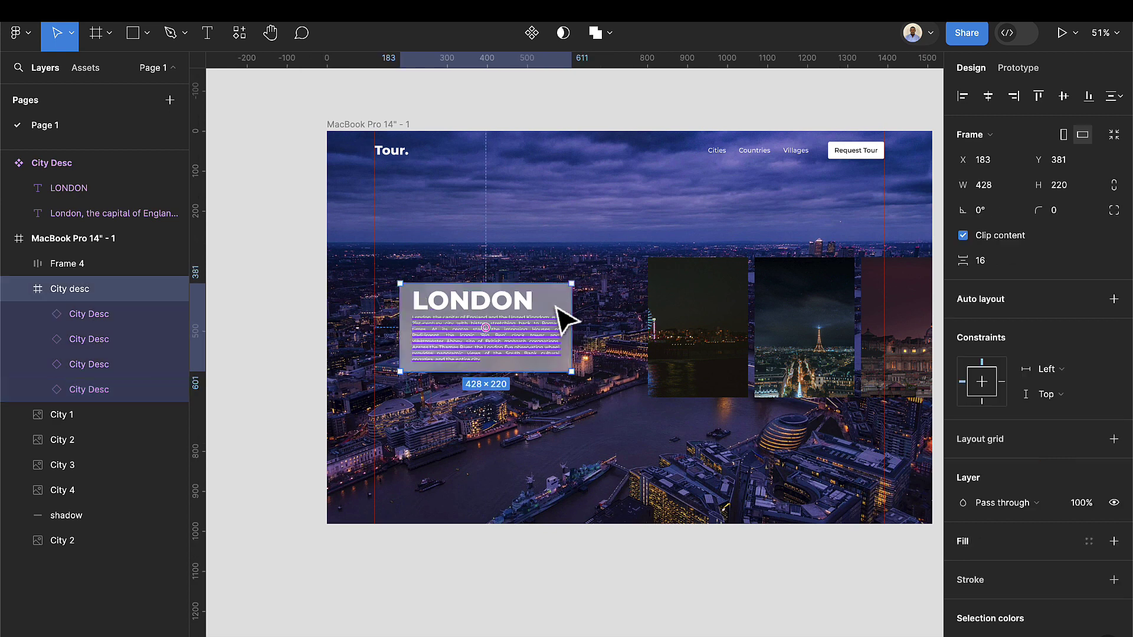
Move the City desc card left to X 119 so its edge meets the left guide, keeping Y at 381.
click(586, 253)
click(562, 325)
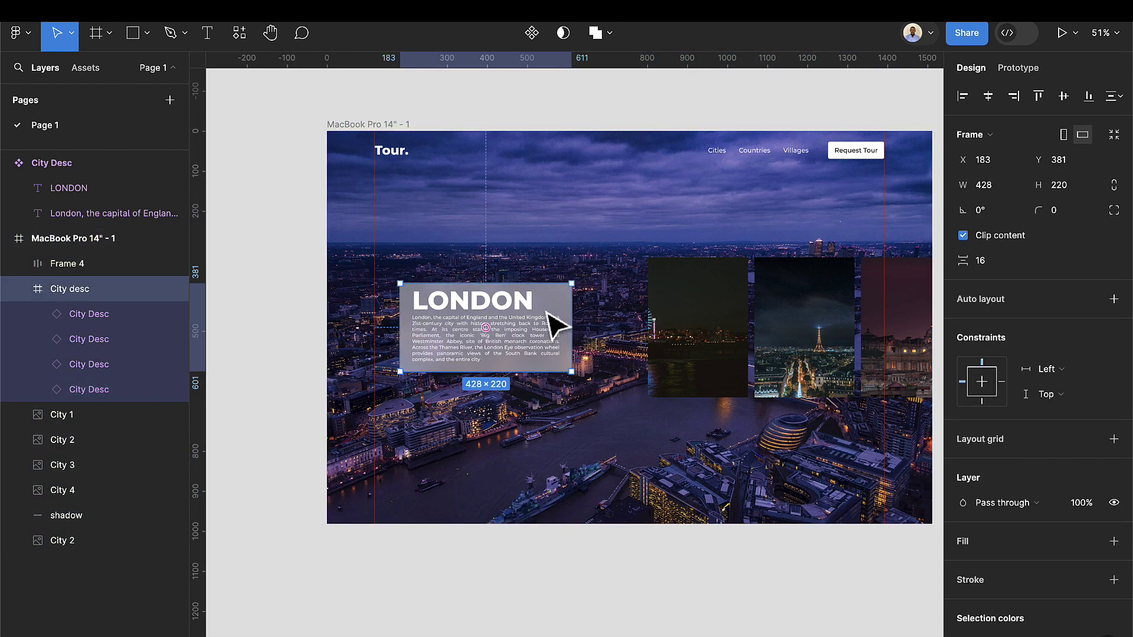
drag(558, 326, 532, 324)
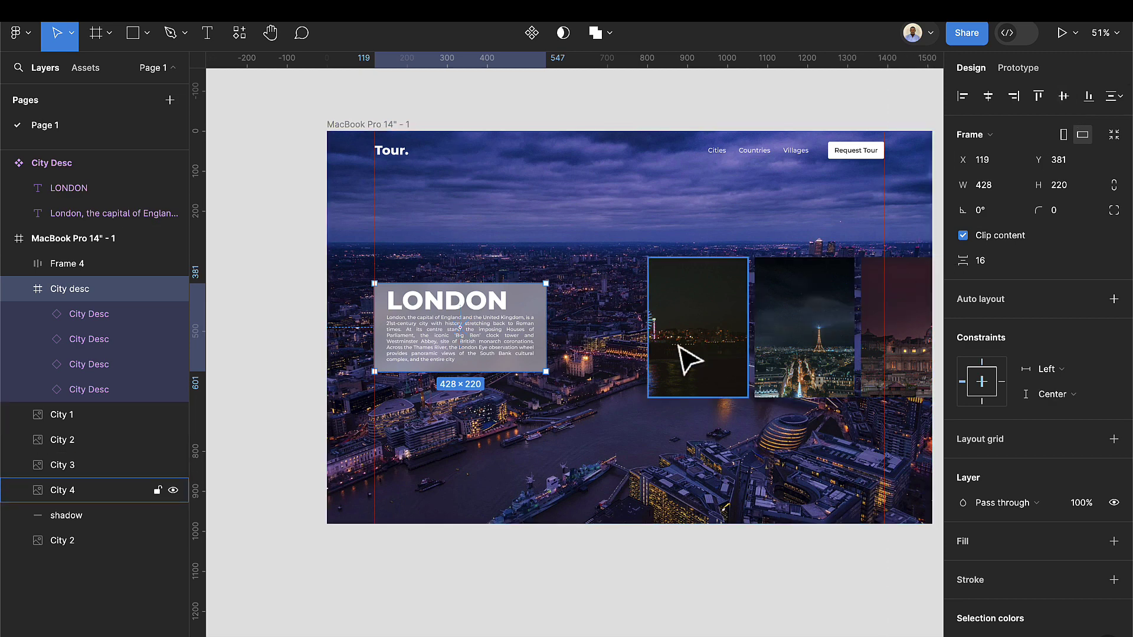
scroll(688, 362, down, 2)
key(Escape)
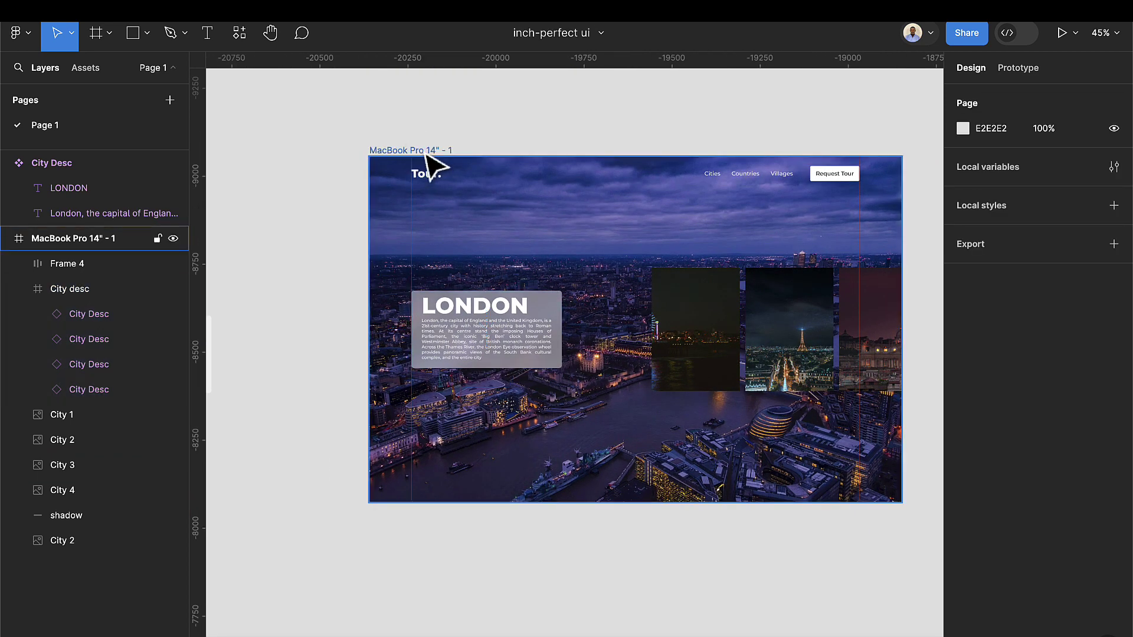
Duplicate the MacBook Pro 14" - 1 frame and place the copy directly below the original with left edges aligned, at Y -7986.
click(426, 153)
key(ctrl+d)
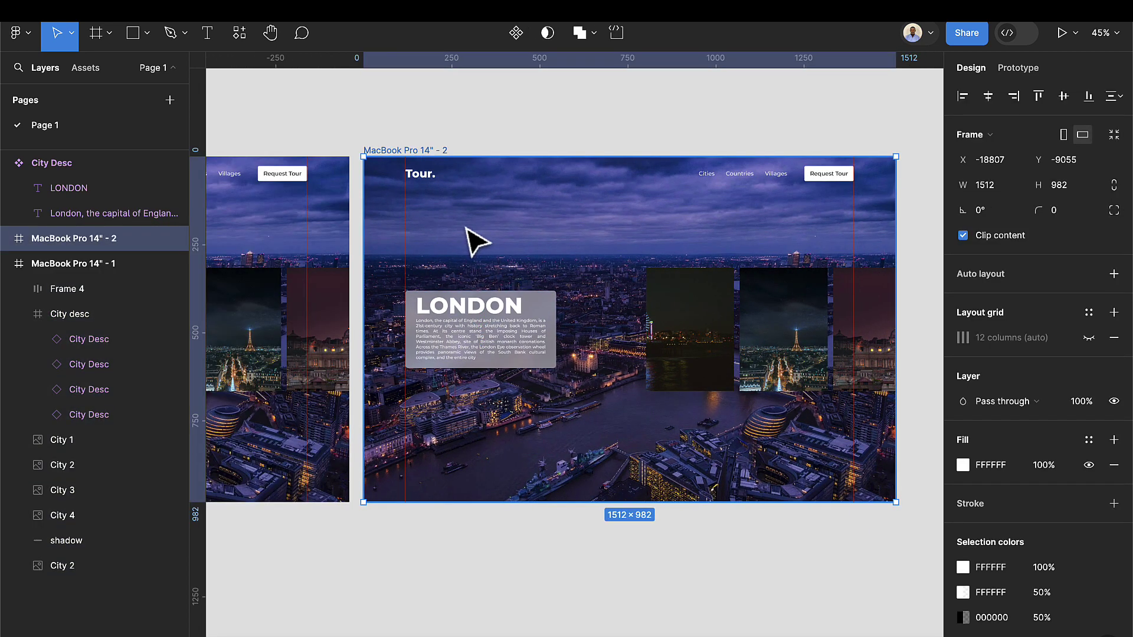
scroll(460, 225, down, 4)
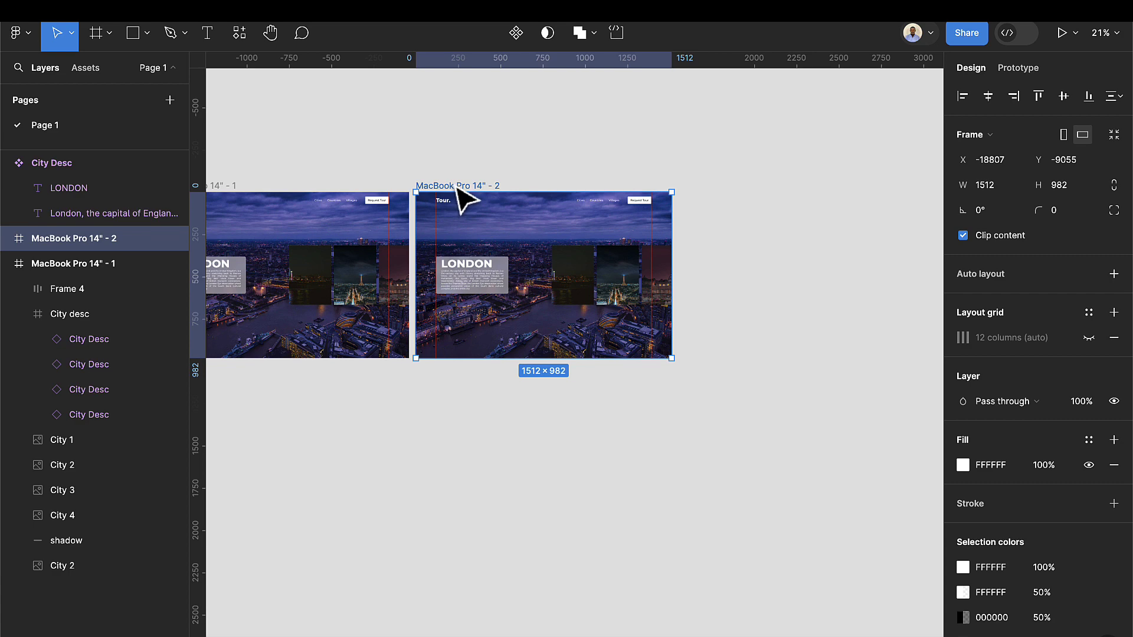
drag(459, 188, 324, 397)
scroll(369, 395, left, 5)
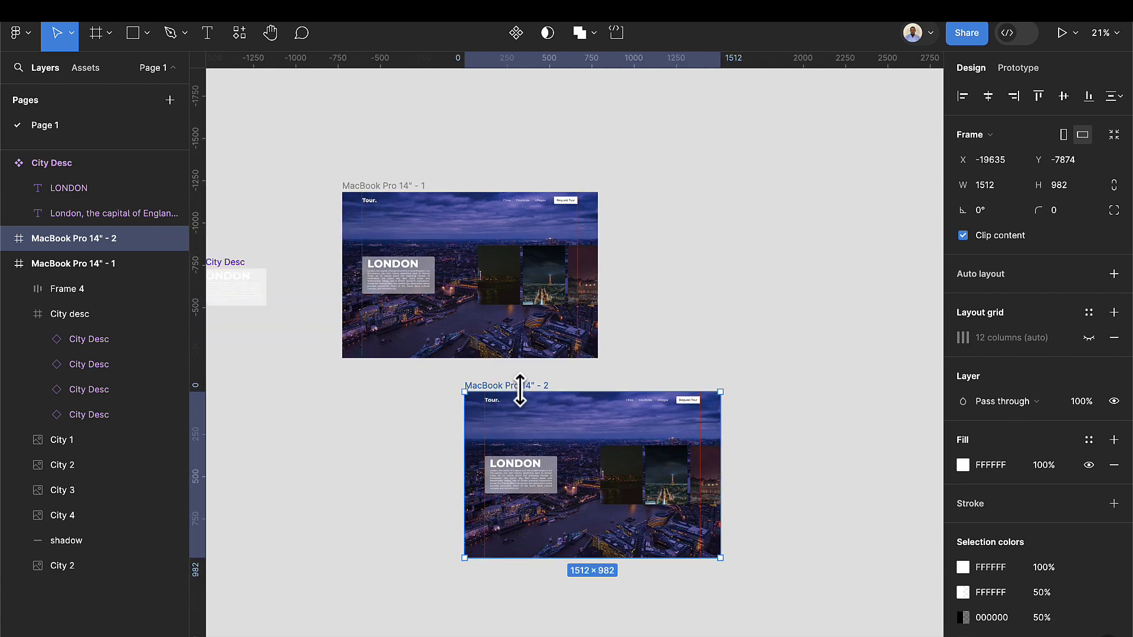
drag(528, 397, 413, 384)
ctrl+scroll(425, 407, up, 5)
scroll(514, 468, down, 3)
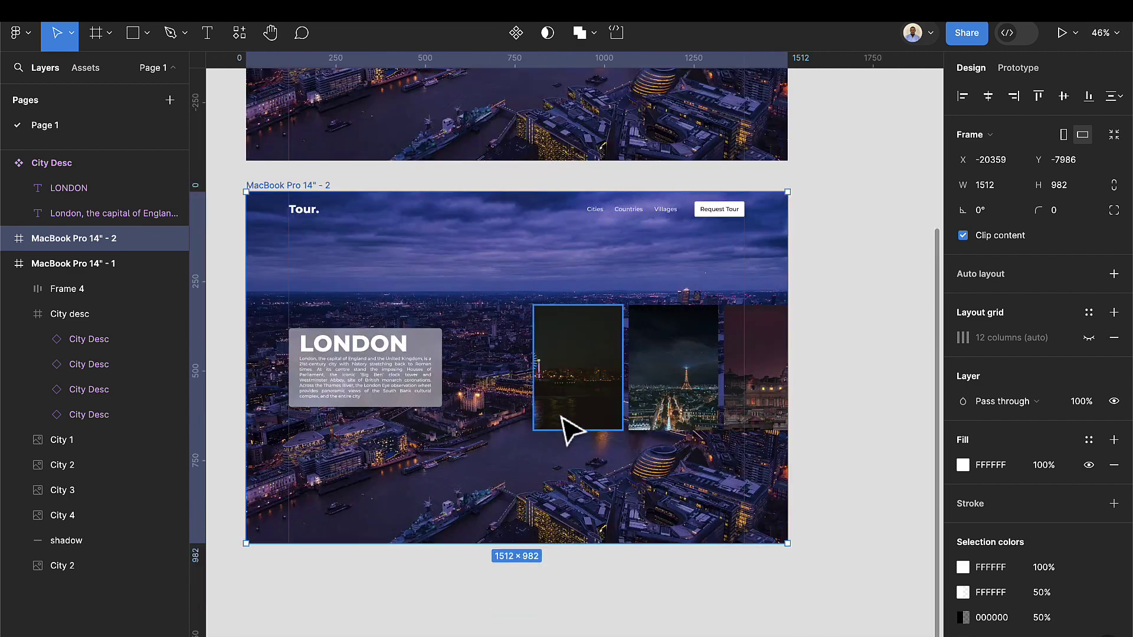
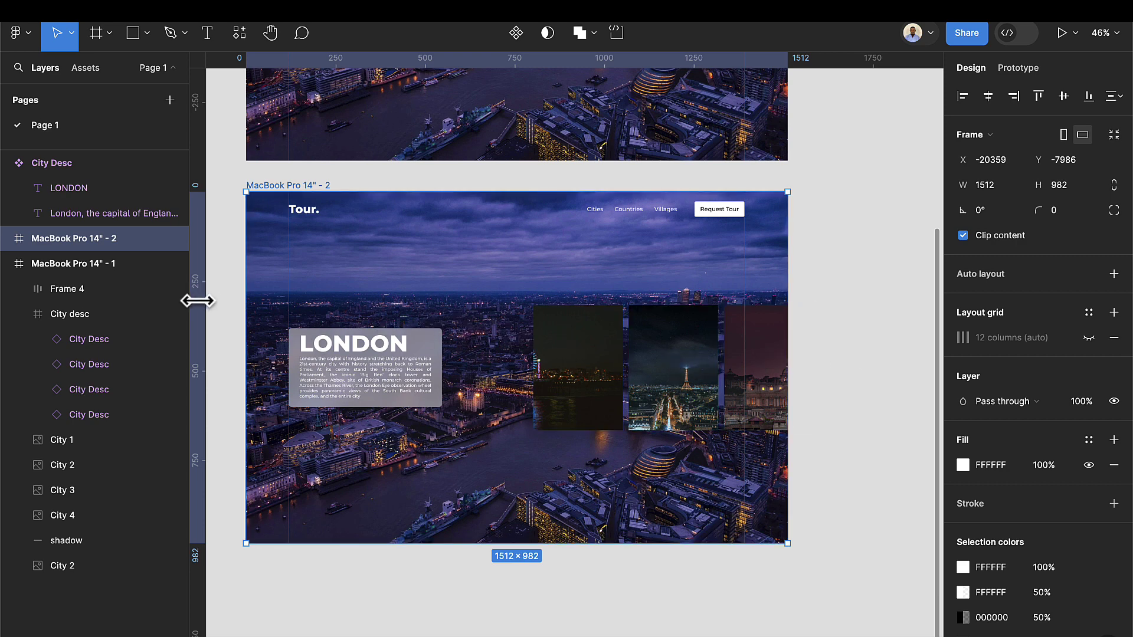
Add vertical guides in the duplicated frame at the first city image's left edge and the LONDON card's right edge.
drag(201, 301, 376, 313)
drag(475, 313, 531, 313)
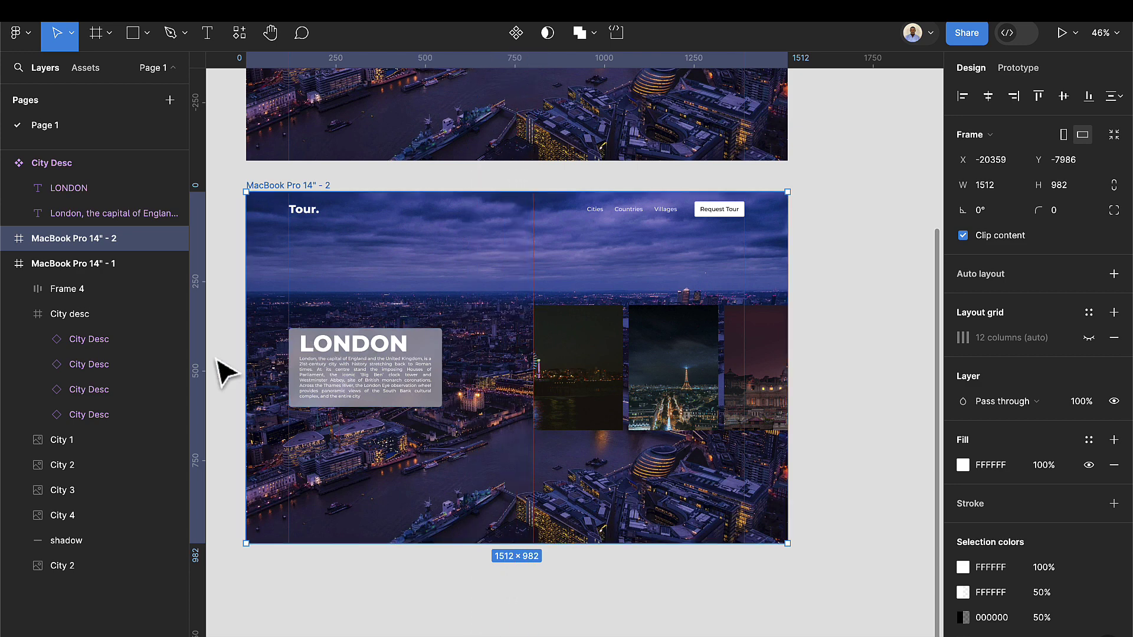
drag(193, 361, 442, 354)
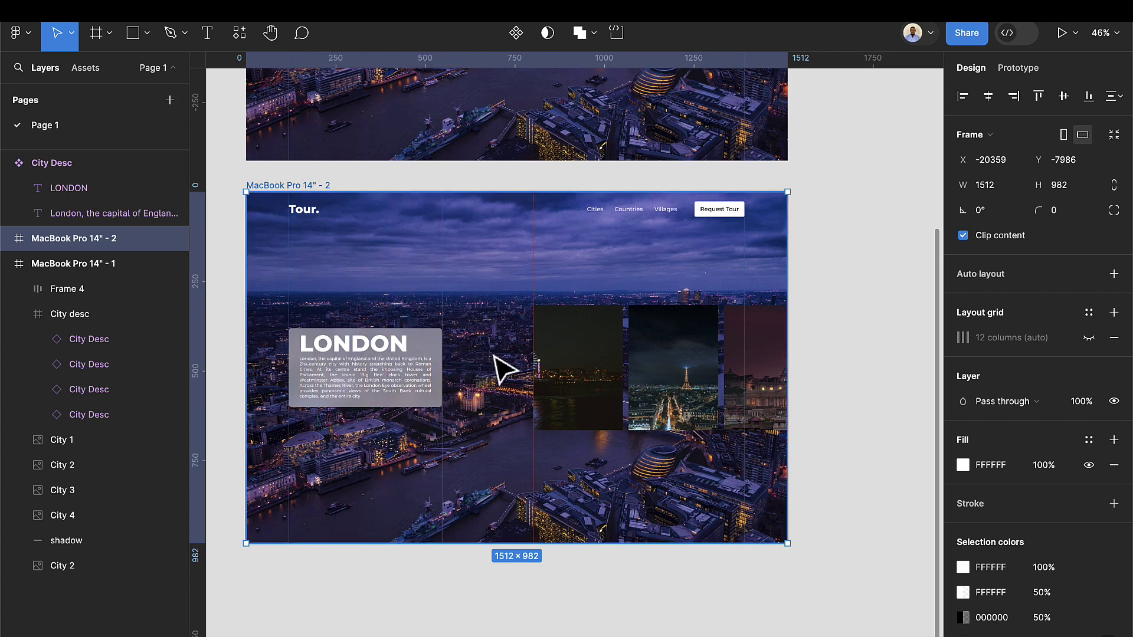
Shift the City 1, City 2, City 3 and City 4 images together 270 px left in the MacBook Pro 14" - 2 frame.
click(589, 369)
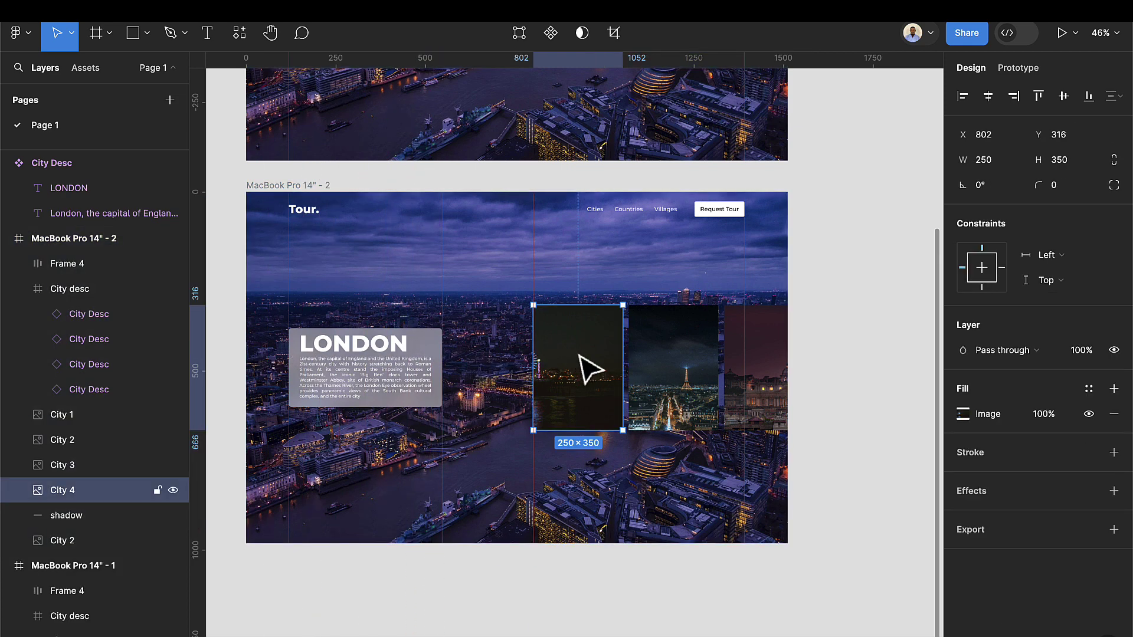
shift+click(699, 362)
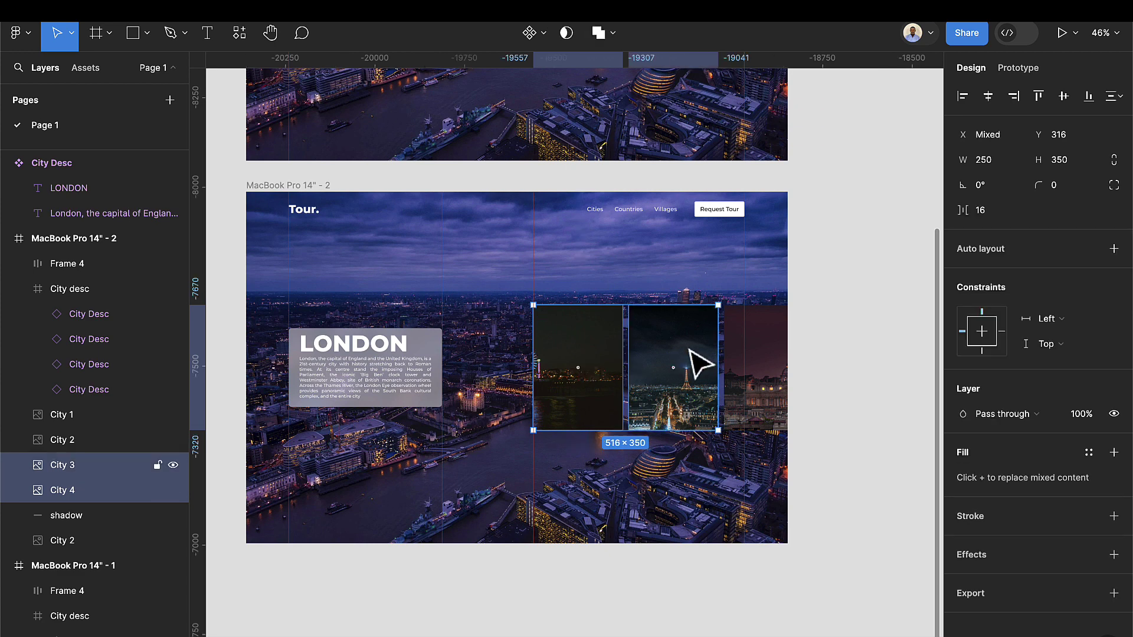
shift+click(758, 367)
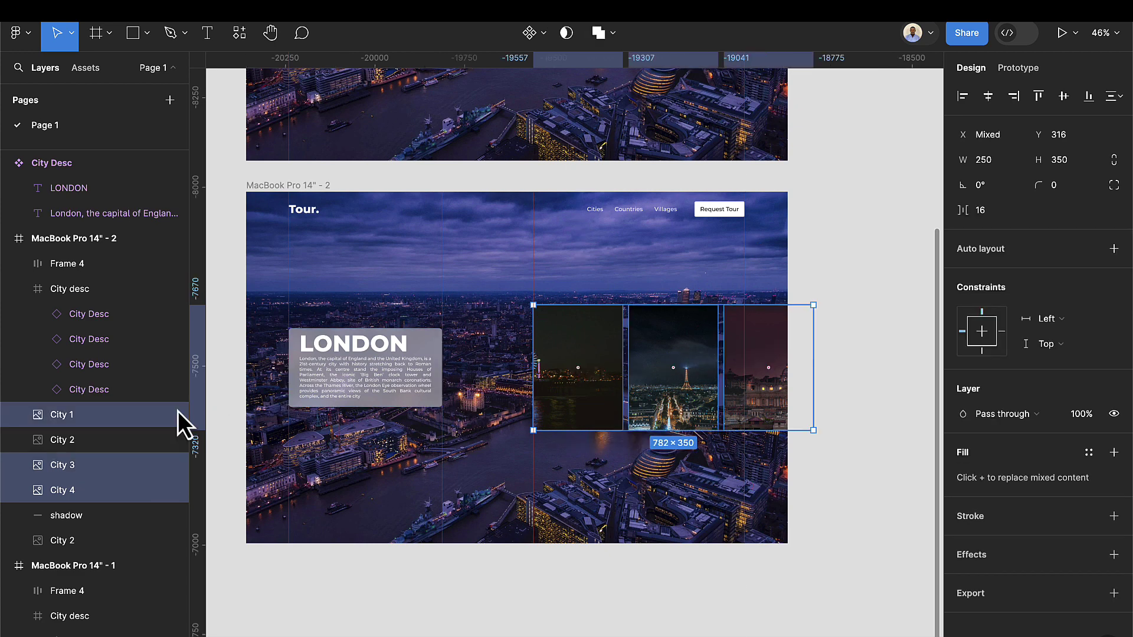
click(59, 442)
shift+click(58, 416)
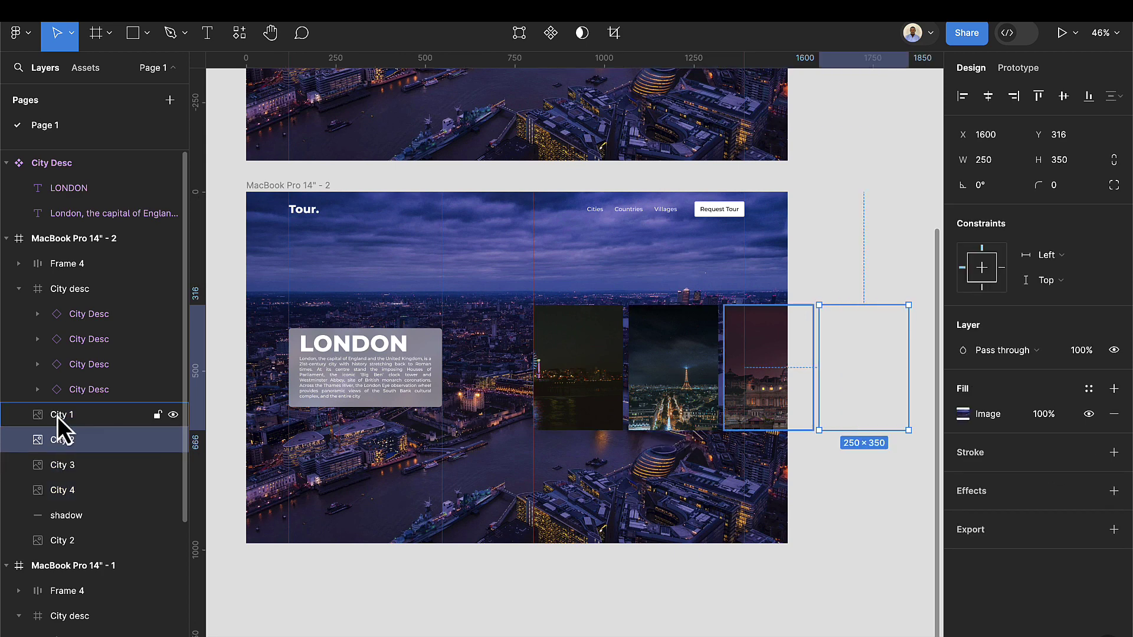
shift+click(62, 461)
shift+click(60, 482)
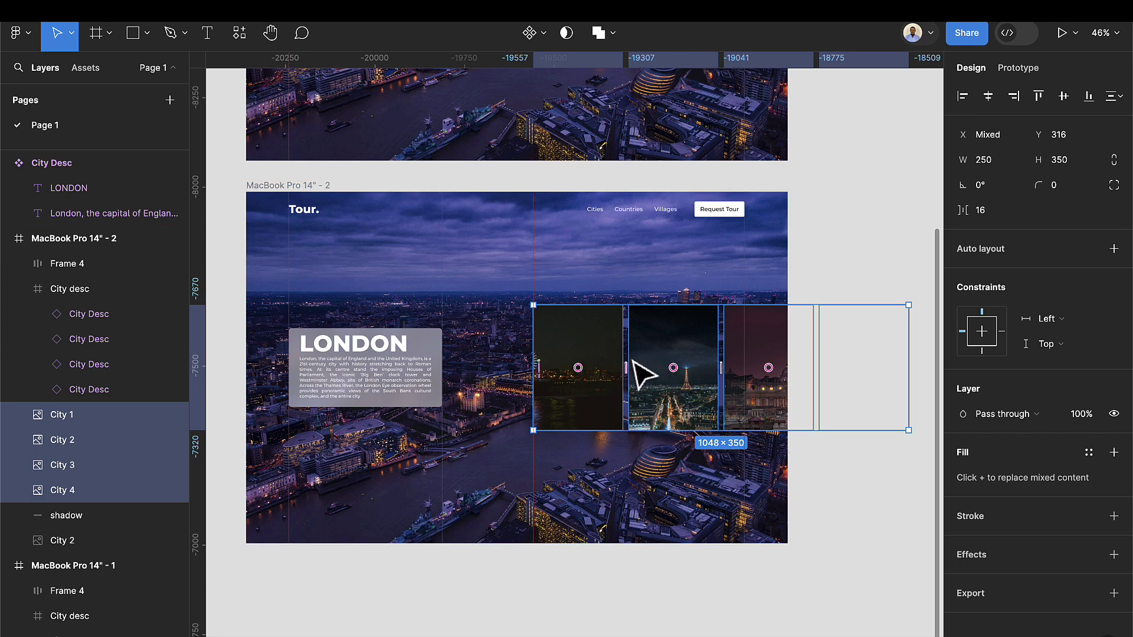
key(shift+Left)
key(shift+Left)
key(shift+Left)
key(shift+Left)
key(shift+Left)
key(shift+Left)
key(shift+Left)
key(shift+Left)
key(shift+Left)
key(shift+Left)
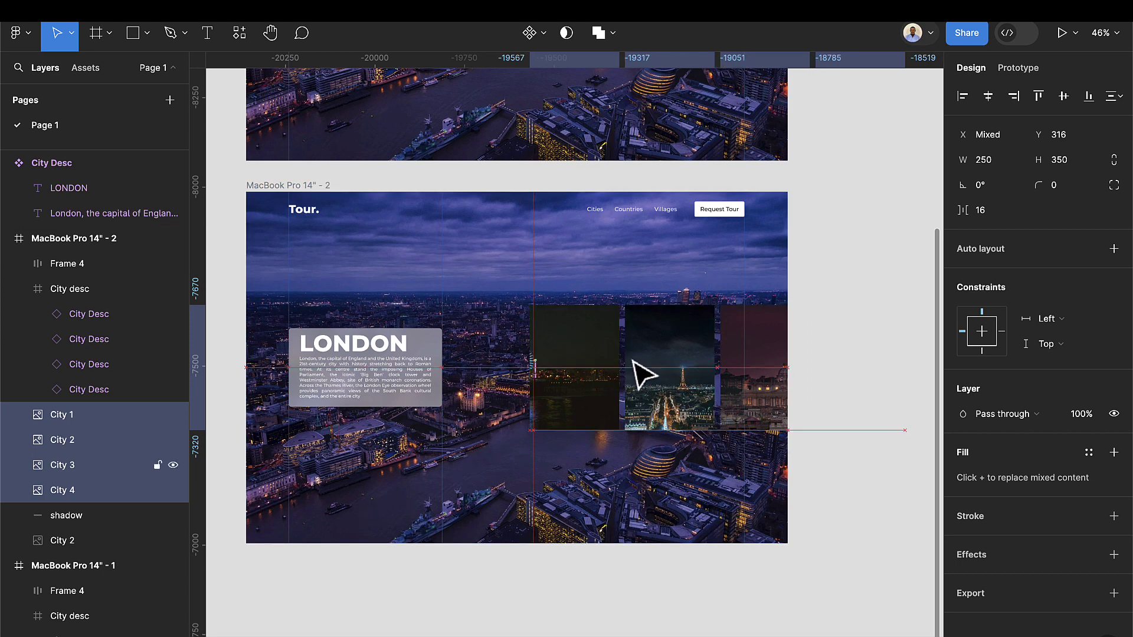
key(shift+Left)
key(shift+Left)
key(shift+Left)
key(shift+Left)
key(shift+Left)
key(shift+Left)
key(shift+Left)
key(shift+Left)
key(shift+Left)
key(shift+Left)
key(shift+Left)
key(shift+Left)
key(shift+Left)
key(shift+Left)
key(shift+Left)
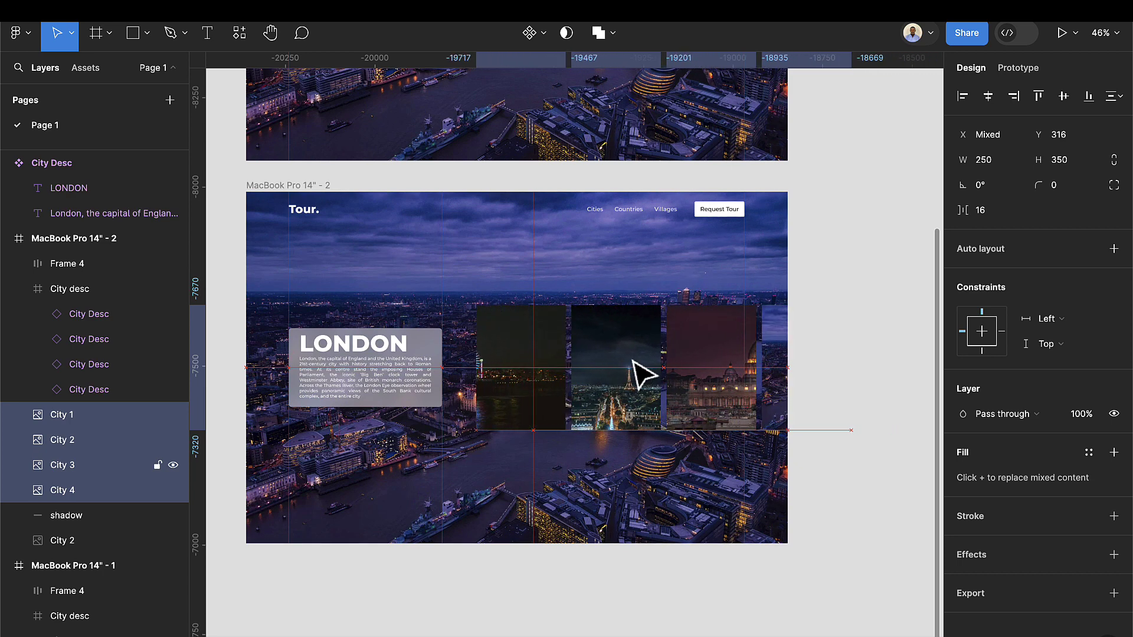
key(shift+Left)
key(shift+Left)
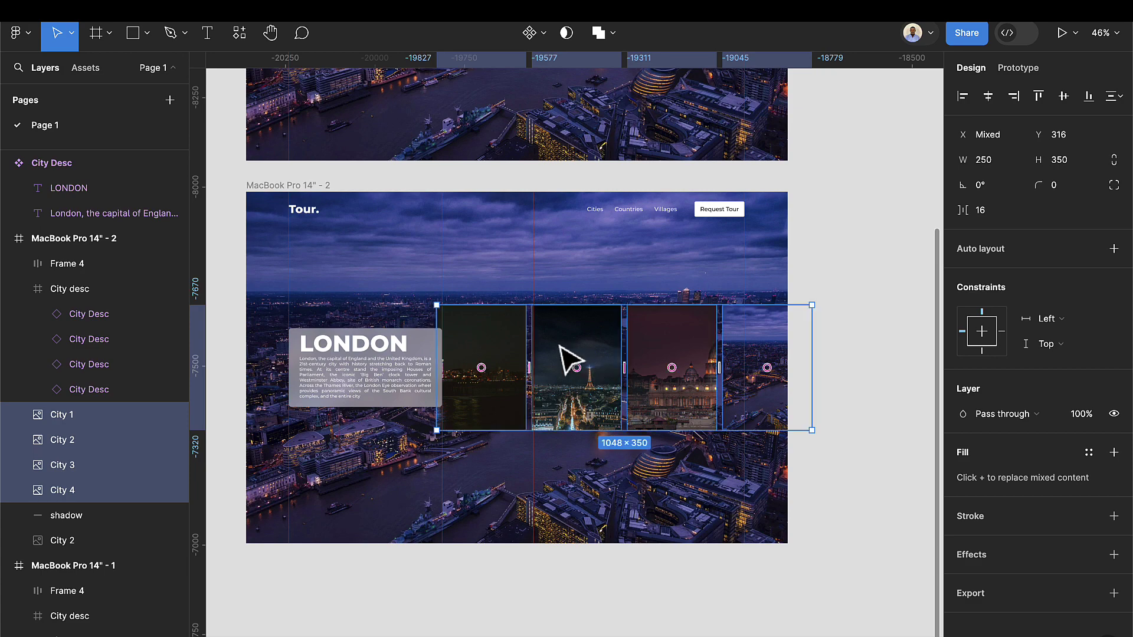
Nudge the four city images 4 px right so the Paris image's left edge meets the vertical guide.
scroll(597, 359, up, 5)
scroll(568, 361, up, 4)
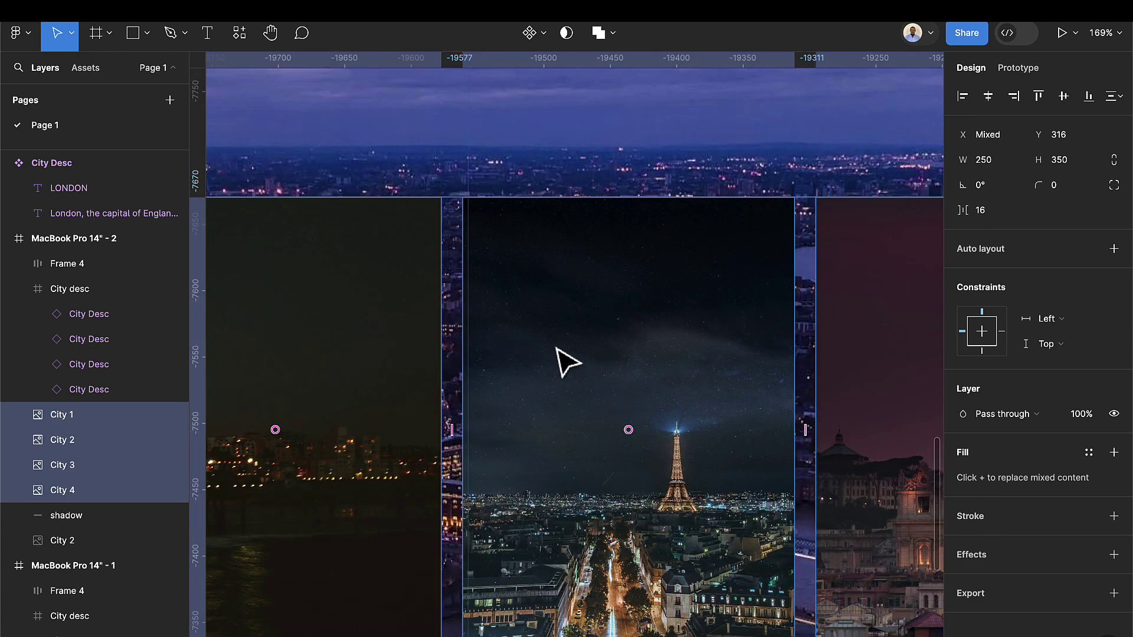
key(Right)
key(Right)
key(Right)
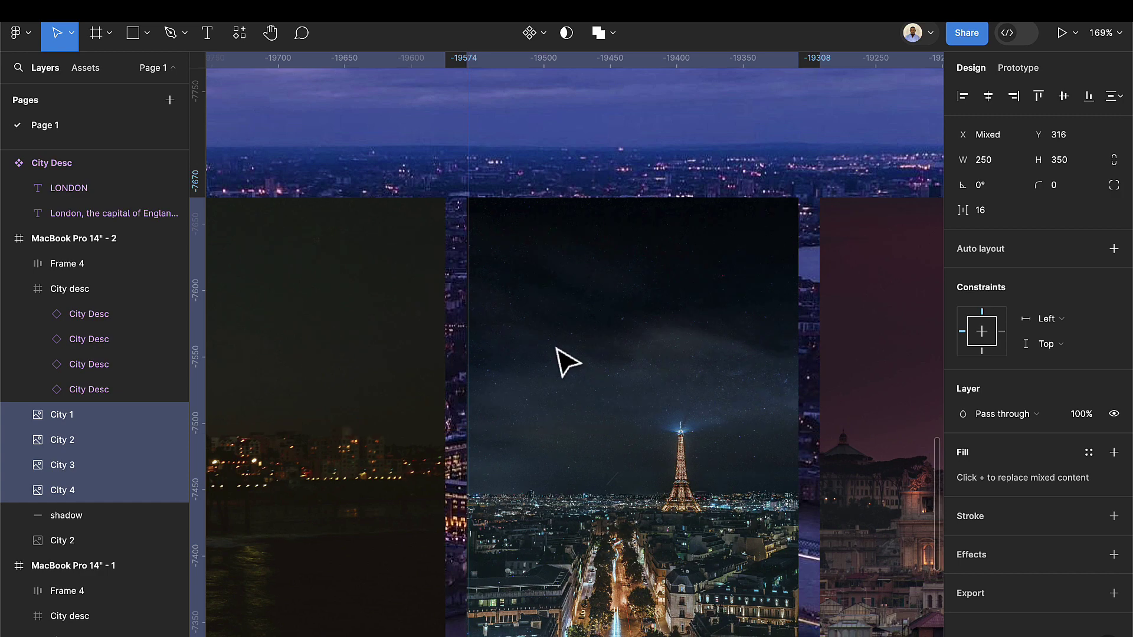
key(Right)
scroll(567, 361, down, 5)
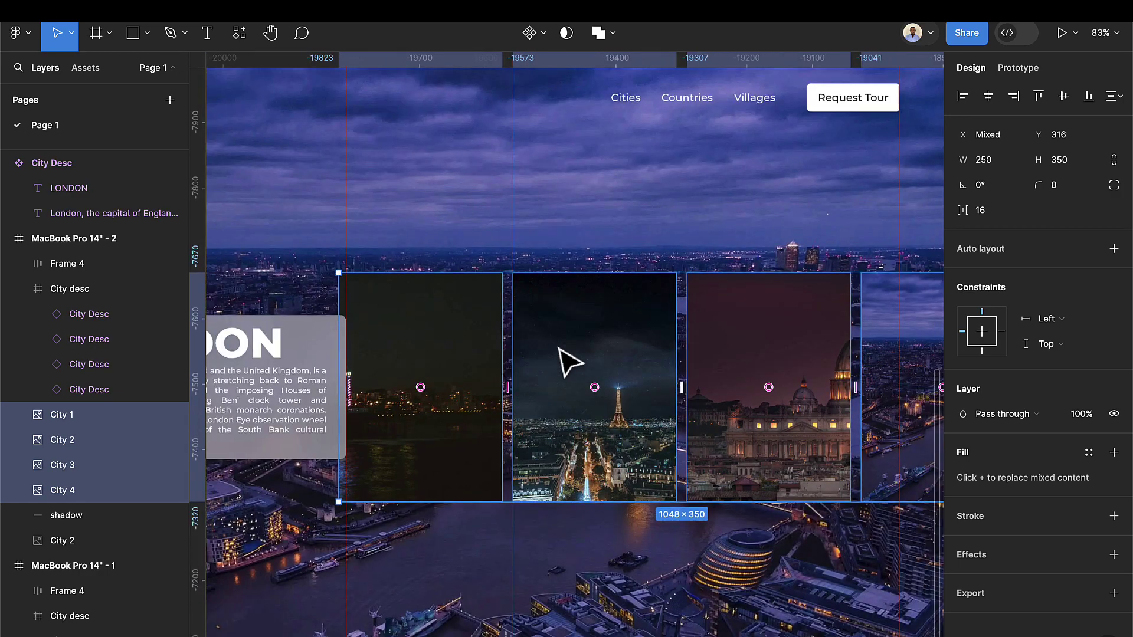
scroll(560, 350, down, 3)
scroll(559, 349, down, 2)
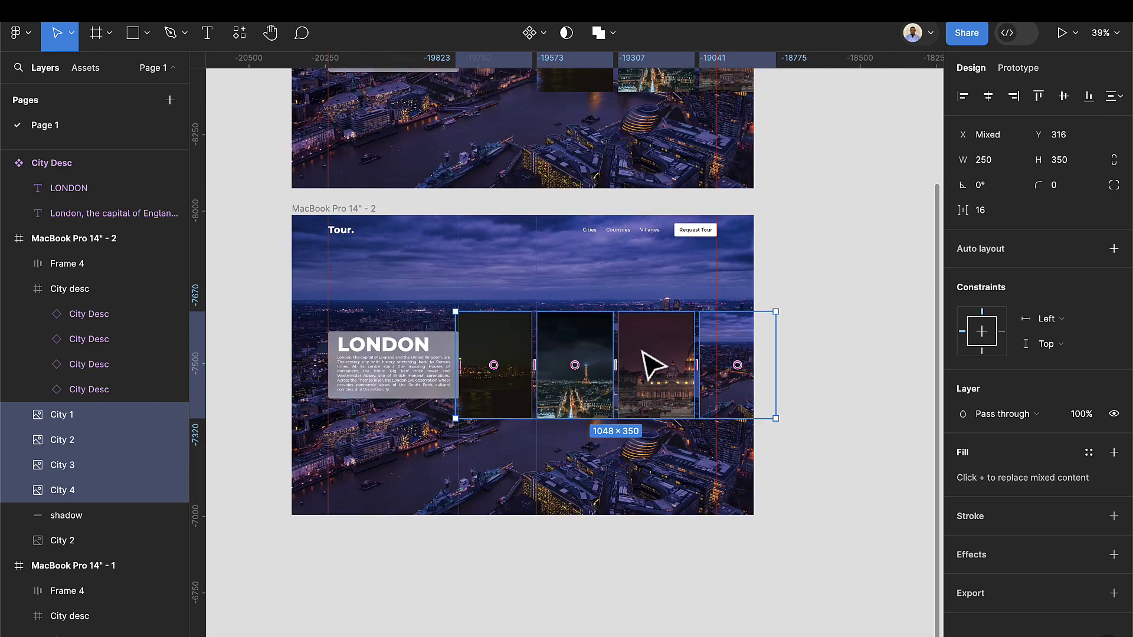
Duplicate the City 4 image and place the copy on the empty canvas just right of the frame.
click(525, 388)
key(ctrl+d)
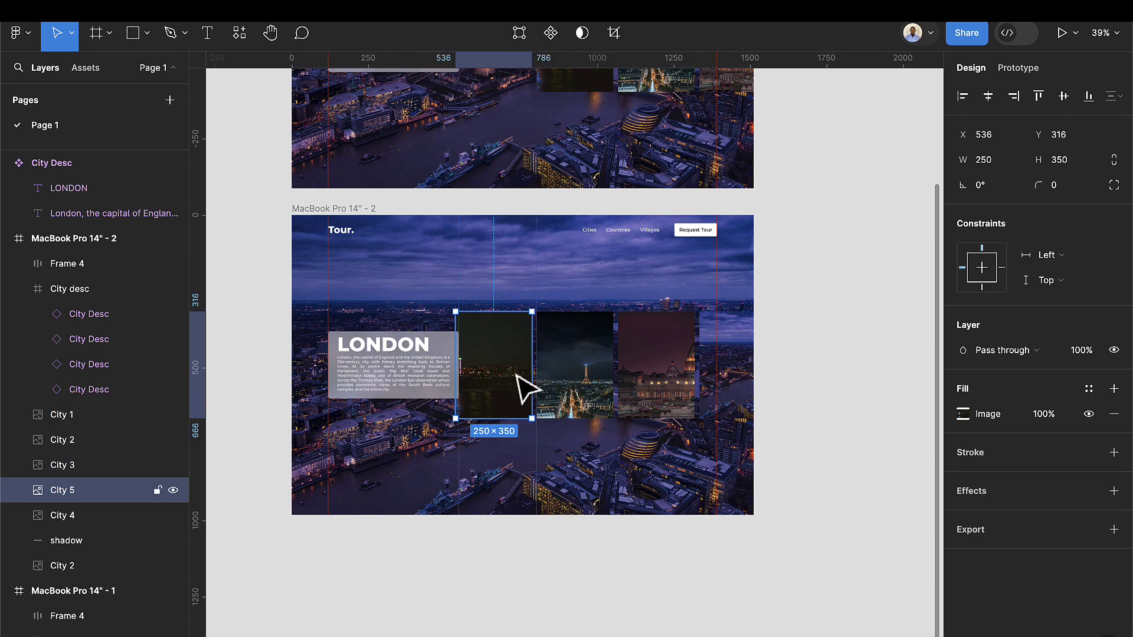
drag(525, 388, 849, 368)
Enlarge the original City 4 image to 1540 × 1017 so it covers the whole frame as its background.
click(503, 383)
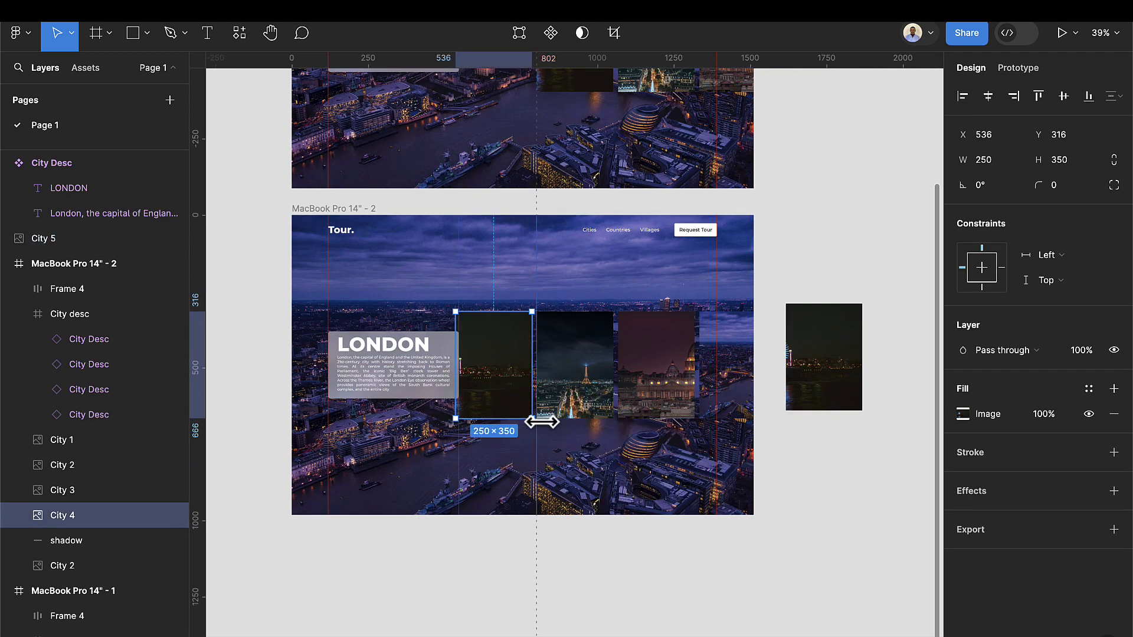
drag(533, 420, 754, 525)
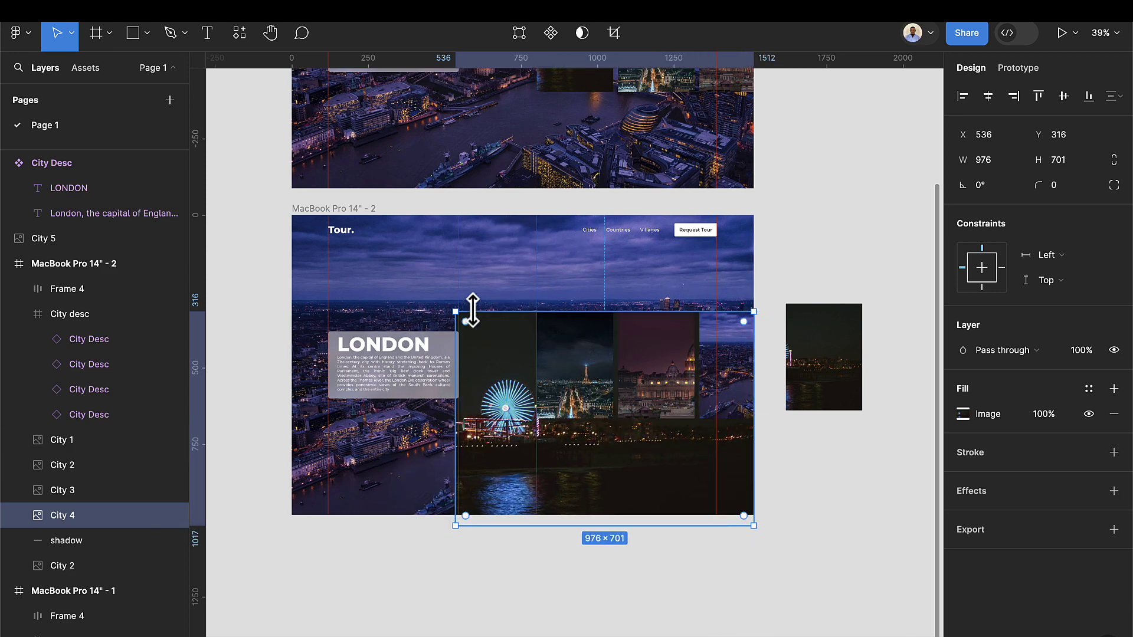
drag(455, 310, 283, 214)
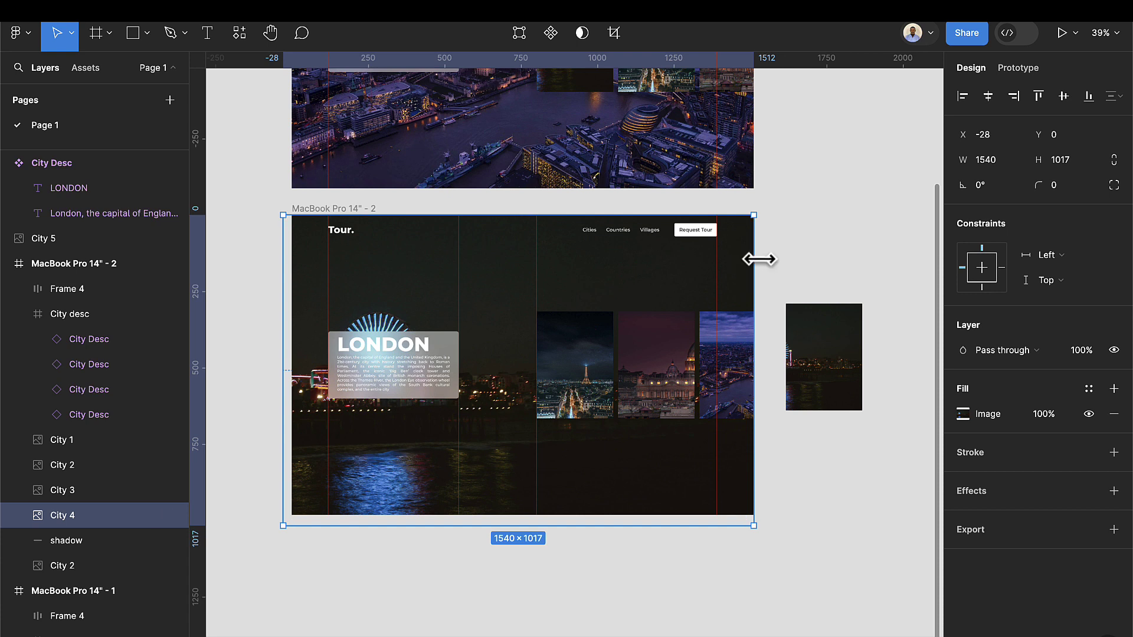
Cut the City 5 copy from the canvas and paste it into the MacBook Pro 14" - 2 frame.
click(807, 278)
click(839, 357)
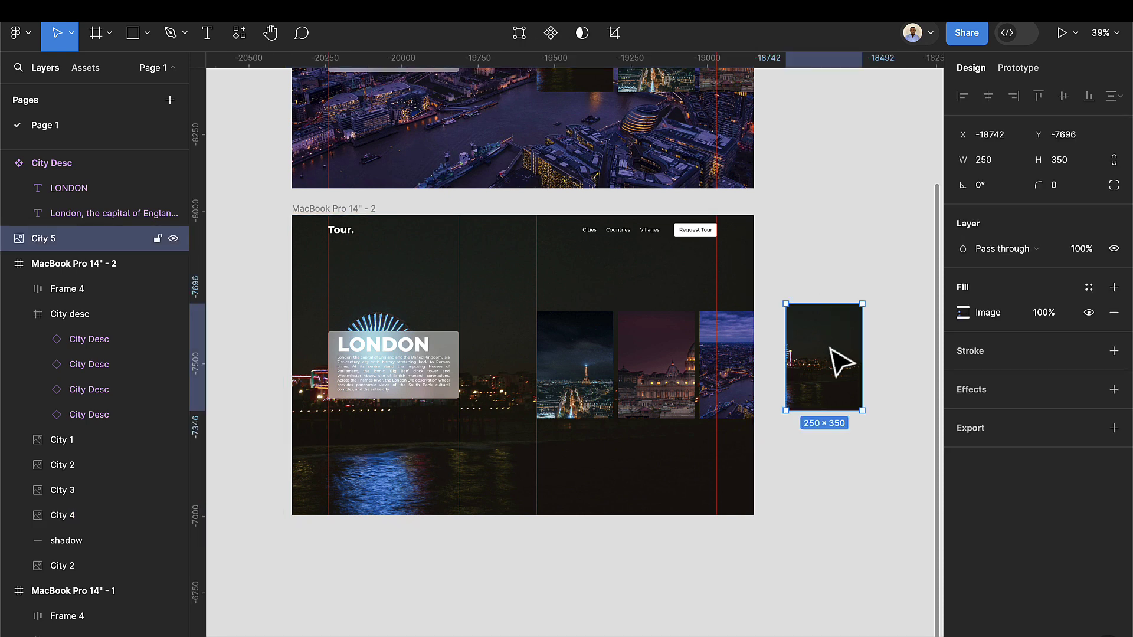
key(Delete)
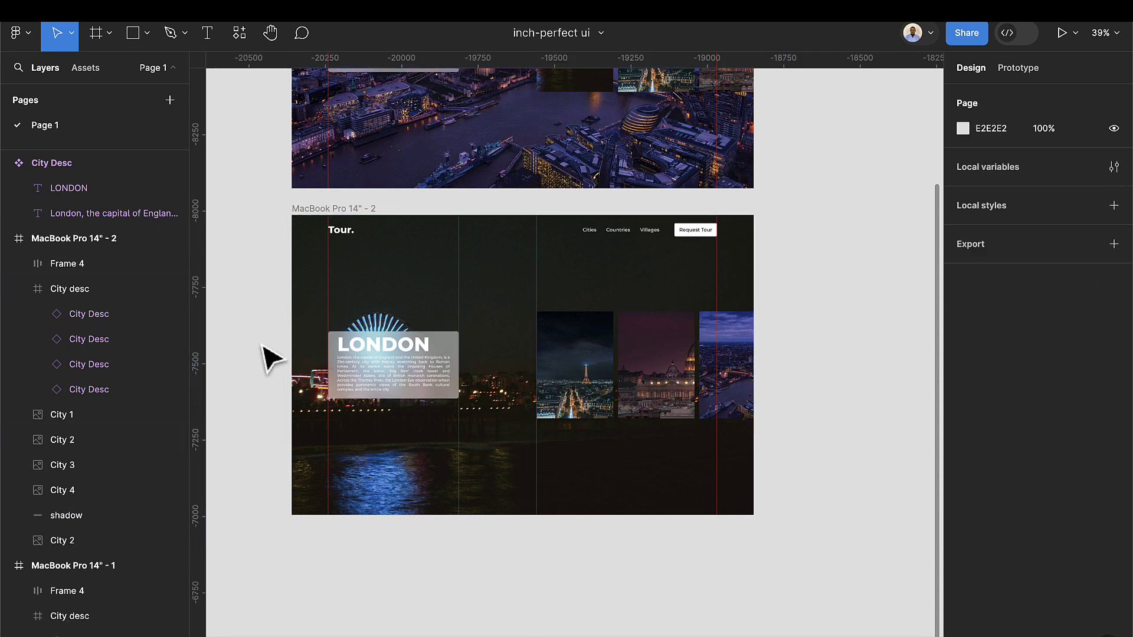
click(318, 210)
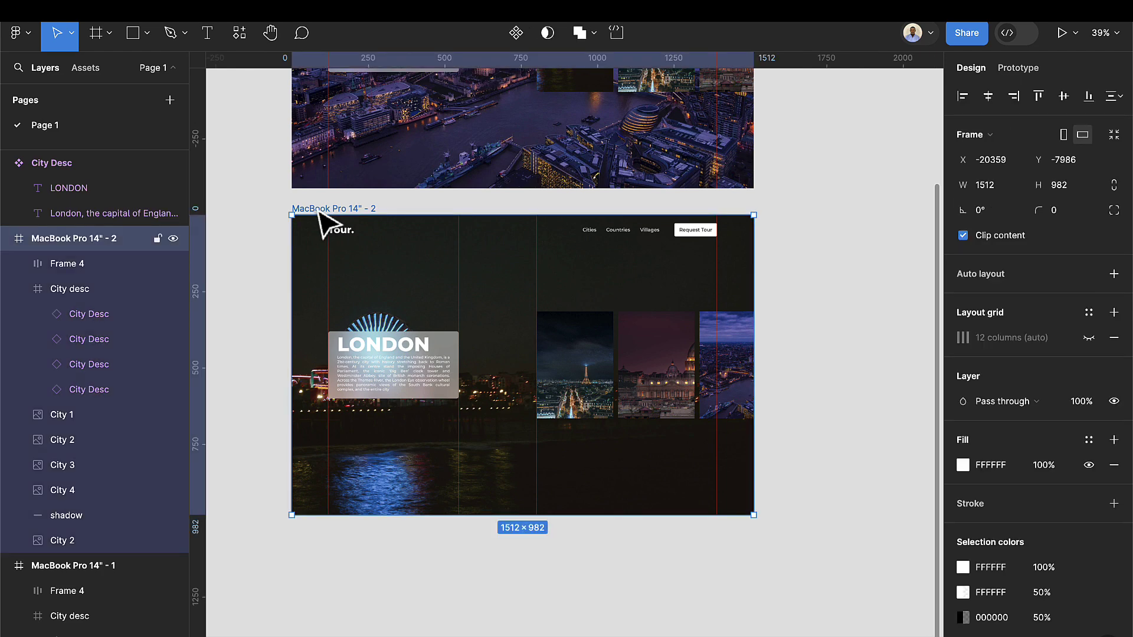
key(ctrl+v)
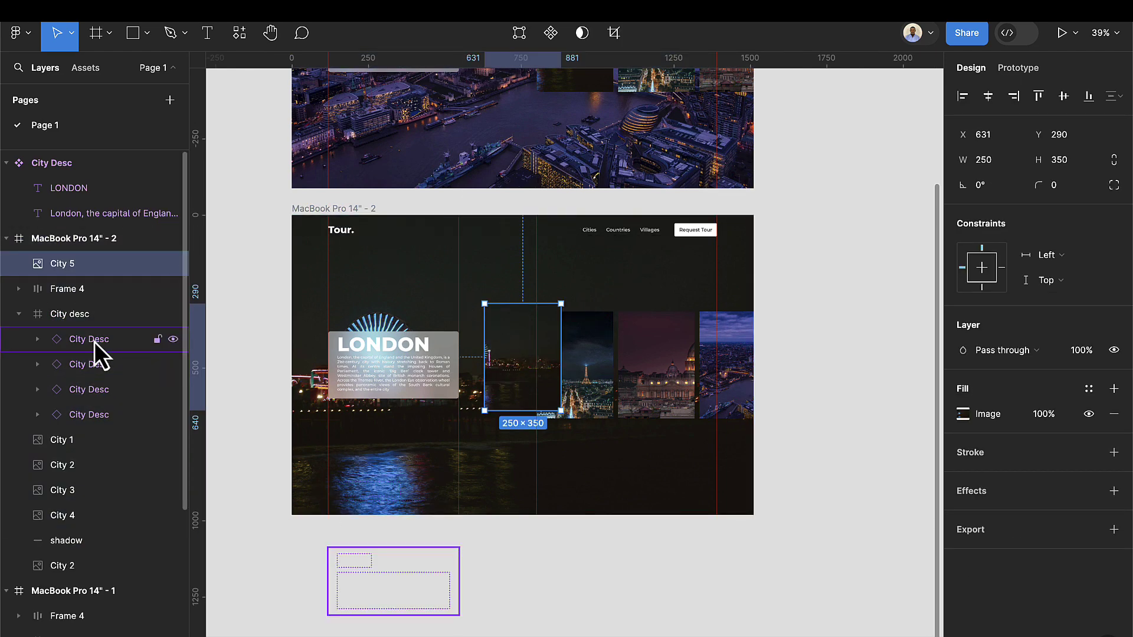
Move the City 5 image past the frame's right edge, beyond the last city image, to X 1602, Y 325.
drag(523, 367, 738, 370)
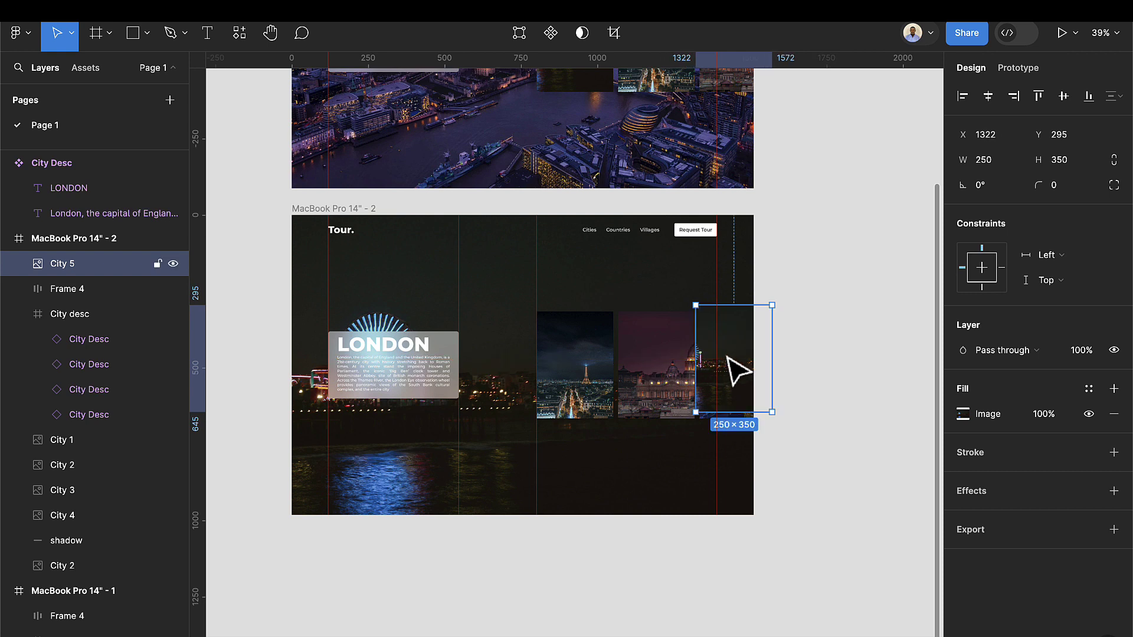
key(shift+Right)
key(shift+Right)
key(shift+Right)
key(shift+Right)
key(shift+Right)
key(shift+Right)
key(shift+Right)
key(shift+Right)
key(shift+Right)
key(shift+Right)
key(shift+Right)
key(shift+Right)
key(shift+Right)
key(shift+Right)
key(shift+Right)
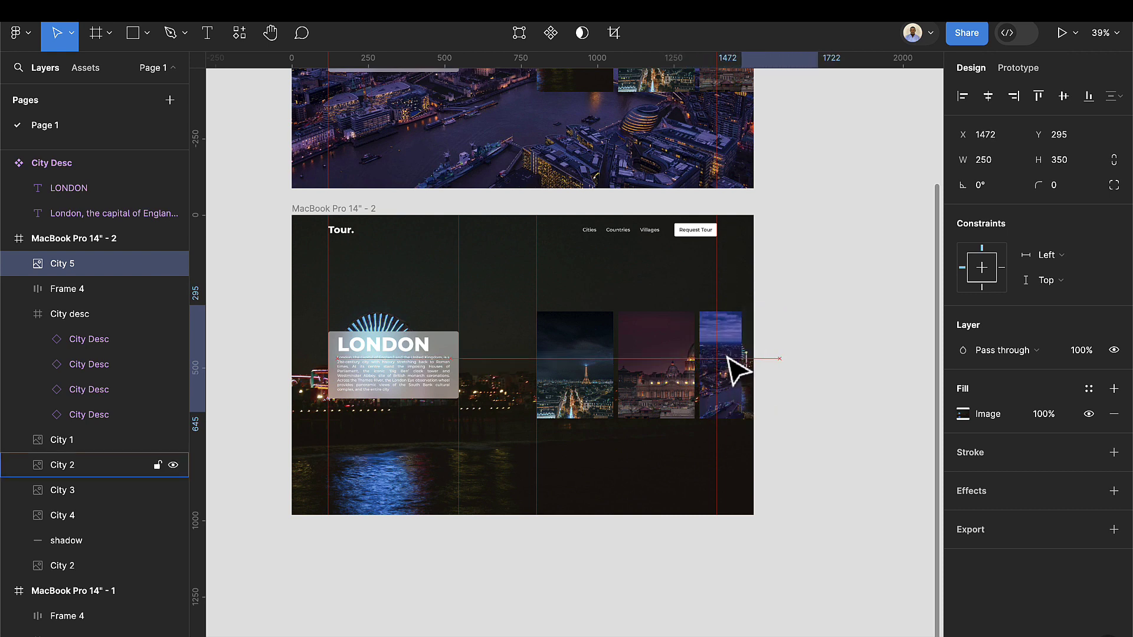
key(shift+Right)
key(shift+Right)
key(shift+Right)
key(shift+Right)
key(shift+Right)
key(shift+Right)
key(shift+Right)
key(shift+Right)
key(shift+Right)
key(shift+Right)
key(shift+Right)
key(shift+Right)
key(shift+Right)
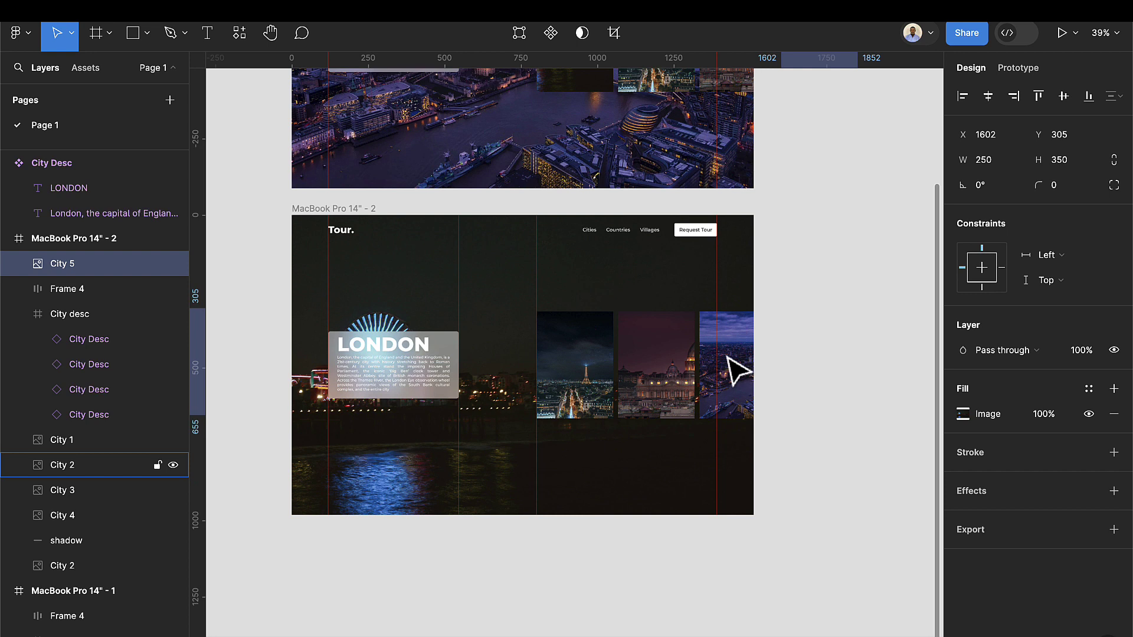
key(shift+Down)
key(shift+Down)
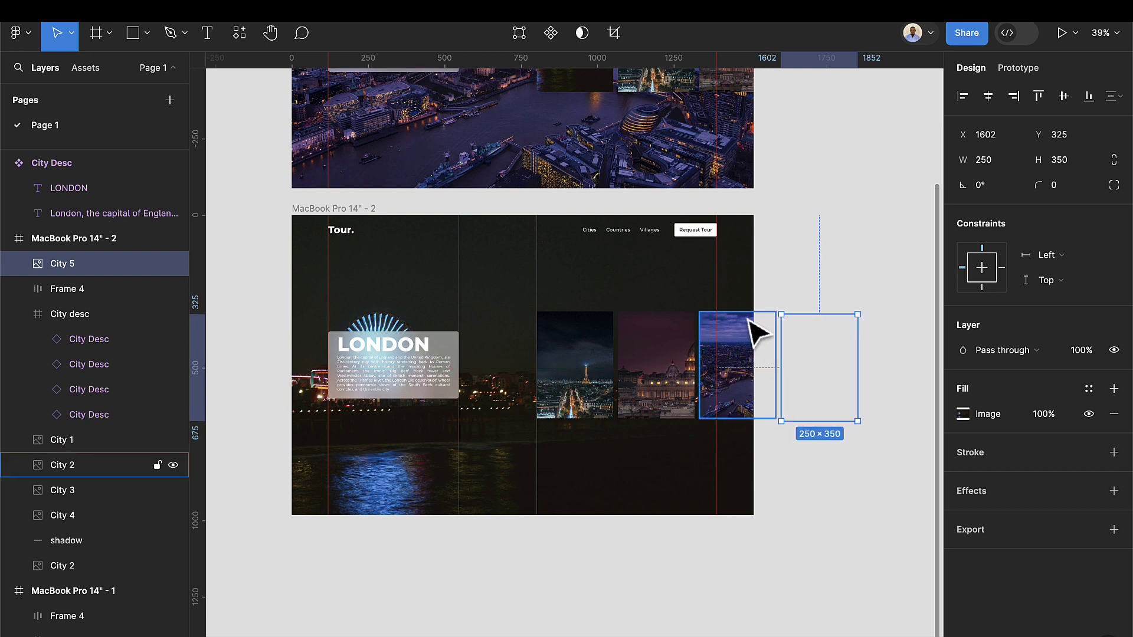
Show layer outlines, align the City 5 image with the other city images at X 1600, Y 316, and hide the outlines.
key(ctrl+y)
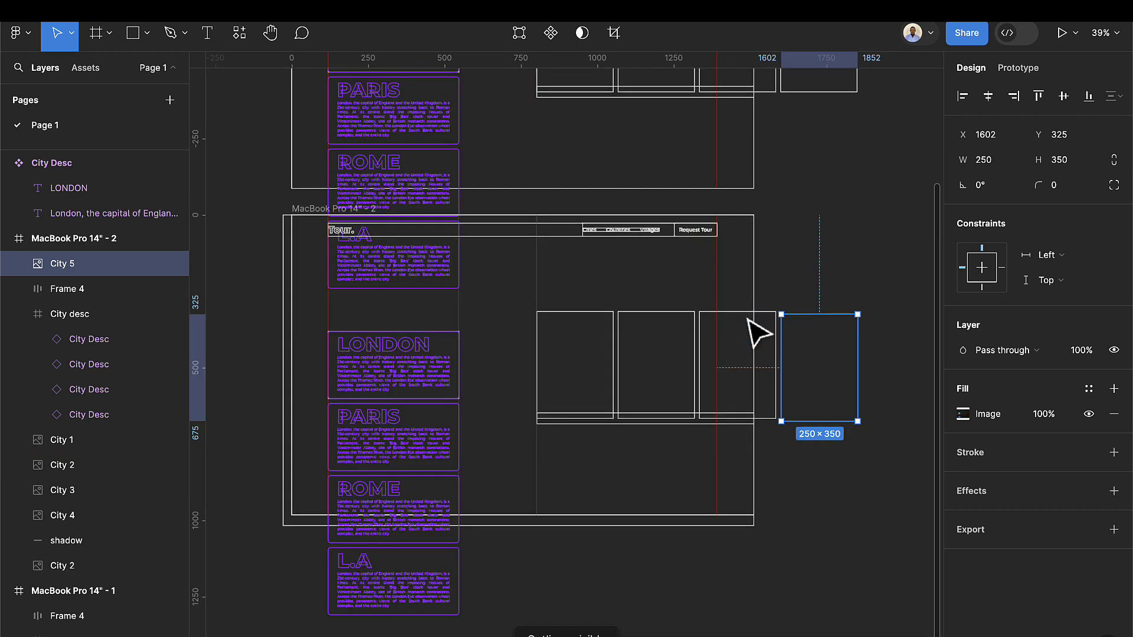
drag(816, 354, 820, 363)
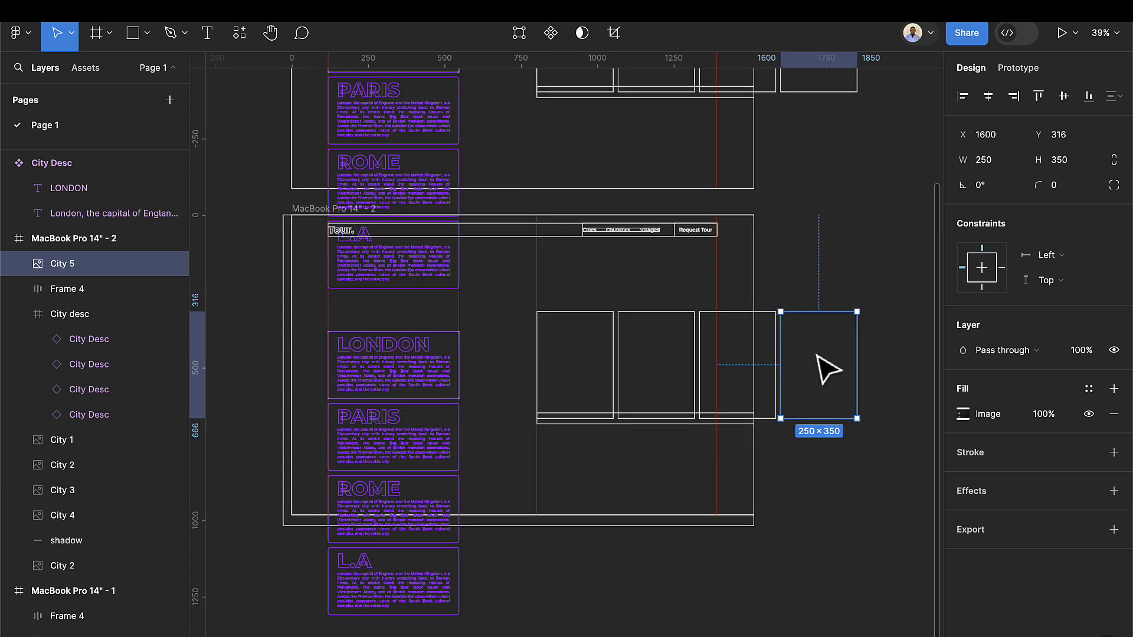
click(28, 38)
mouse_move(36, 109)
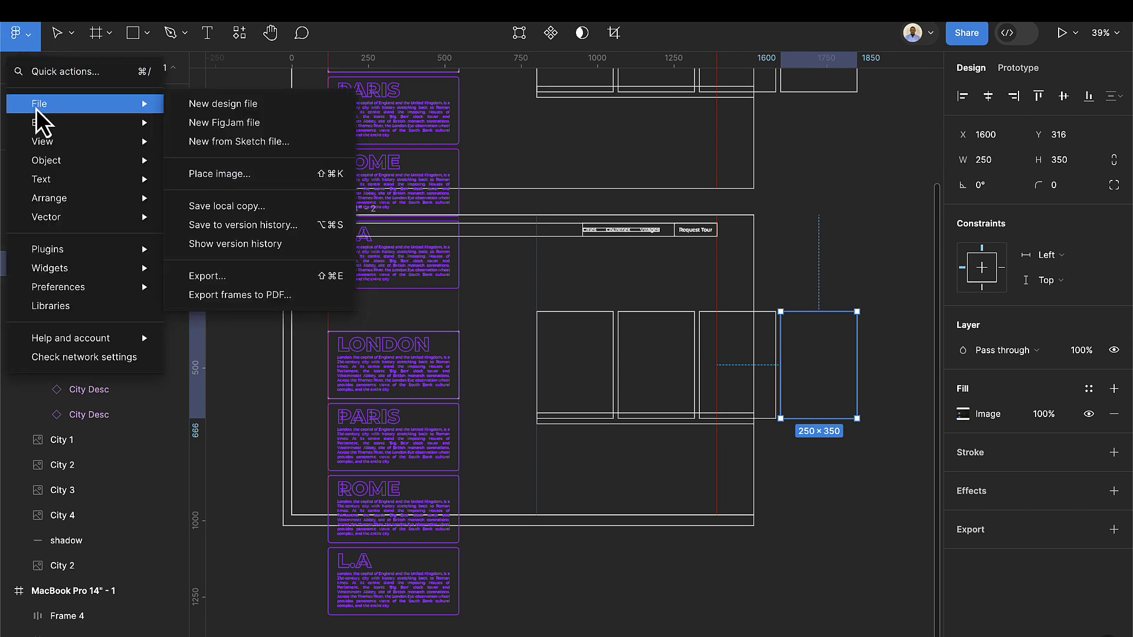
mouse_move(53, 142)
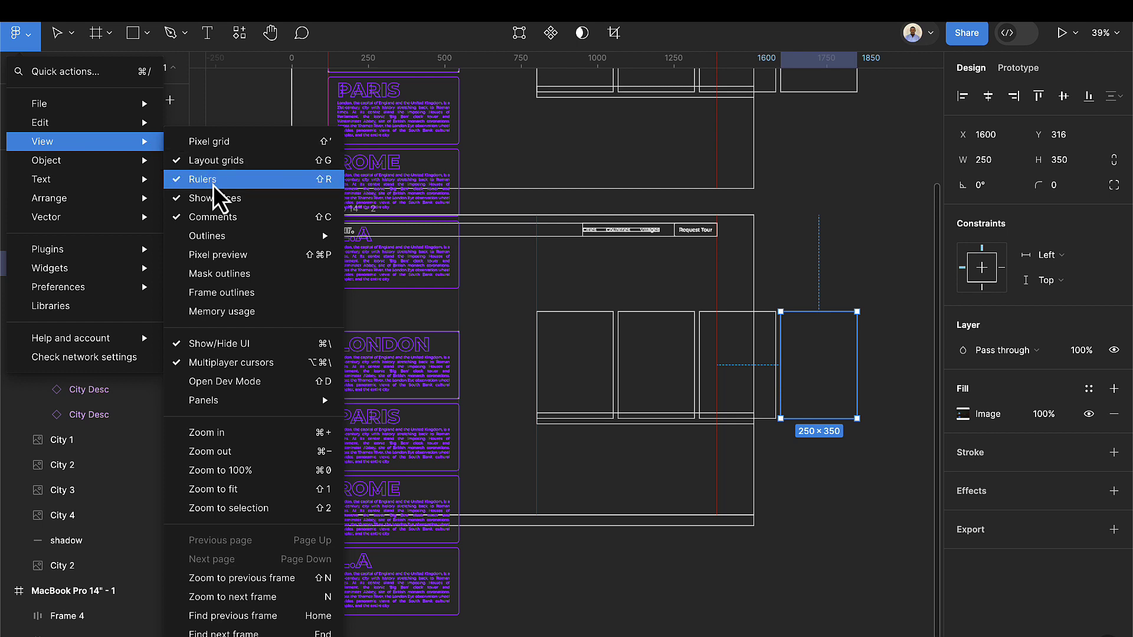
mouse_move(219, 241)
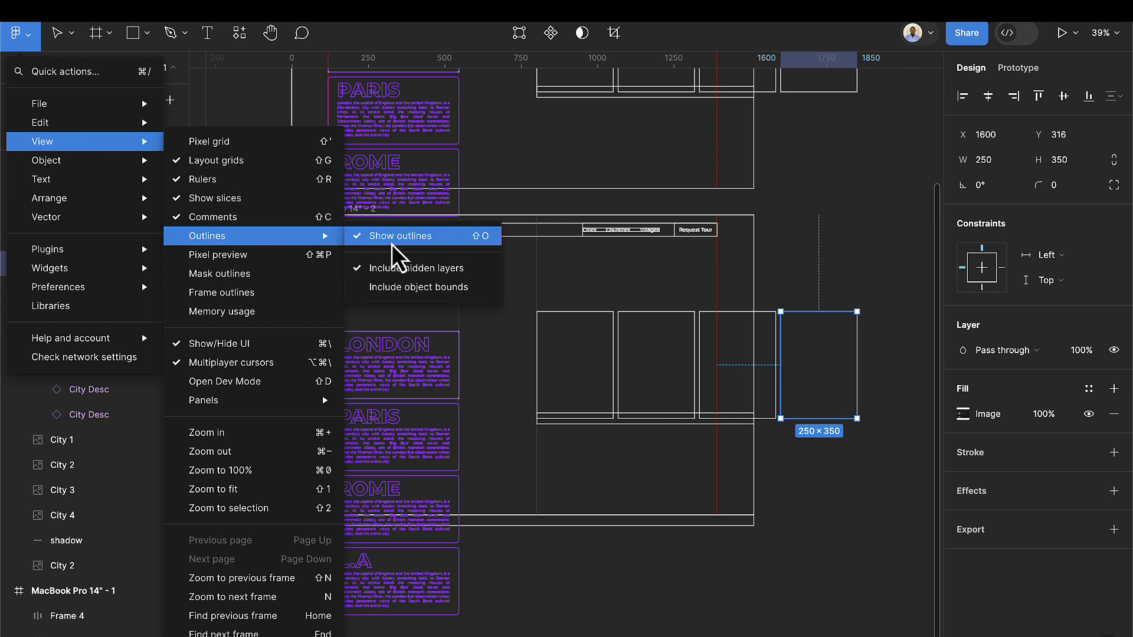
click(479, 240)
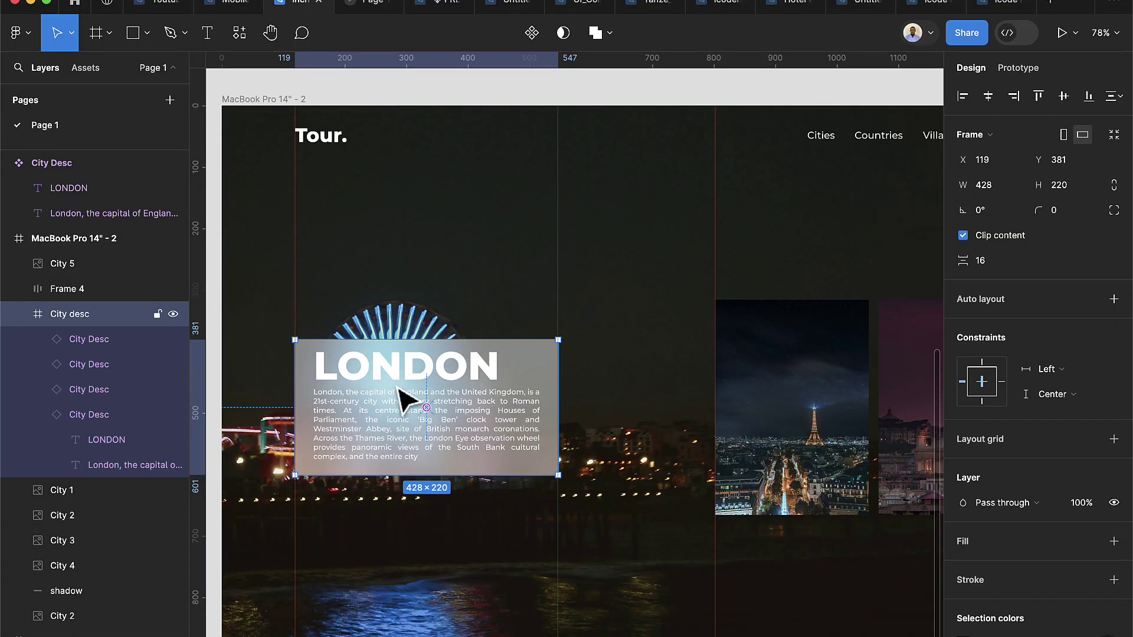
key(Escape)
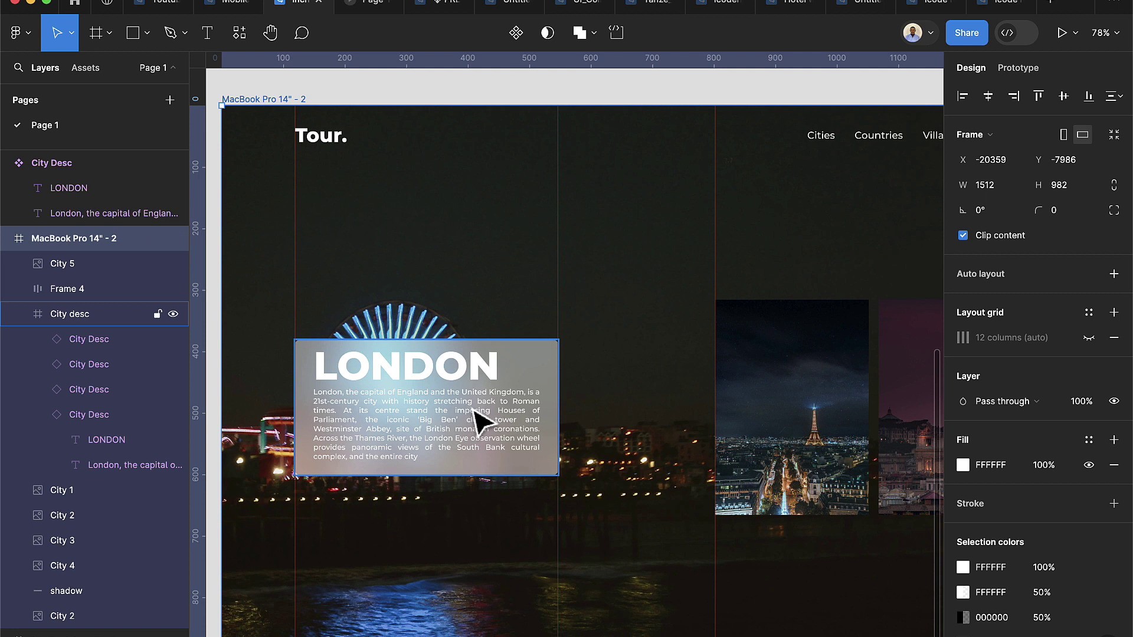
click(472, 416)
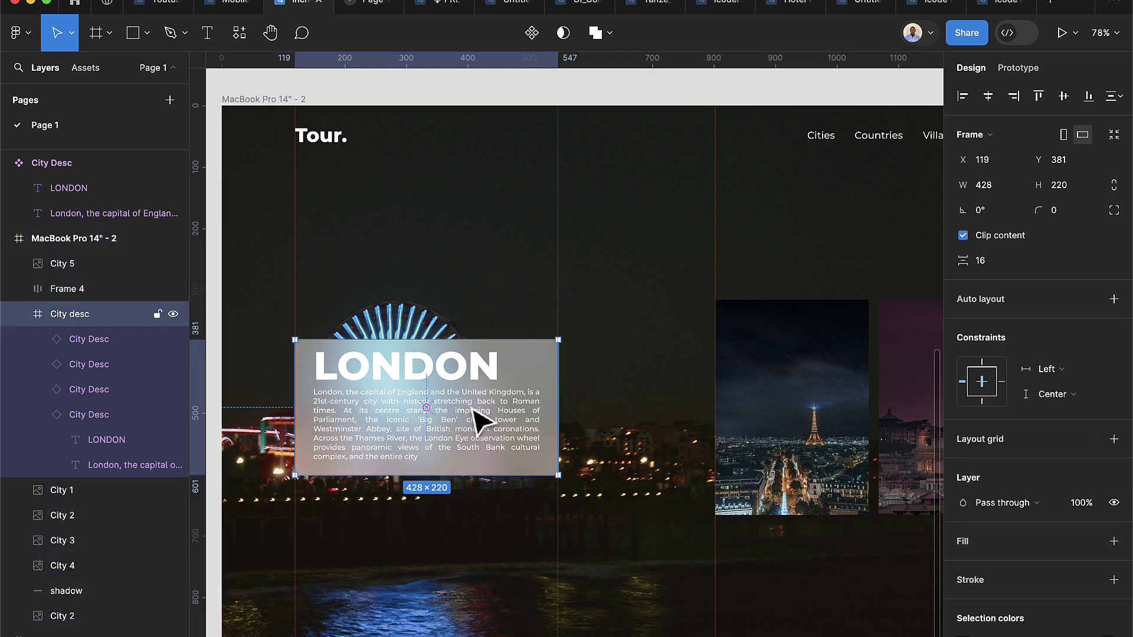
key(shift+Up)
key(shift+Up)
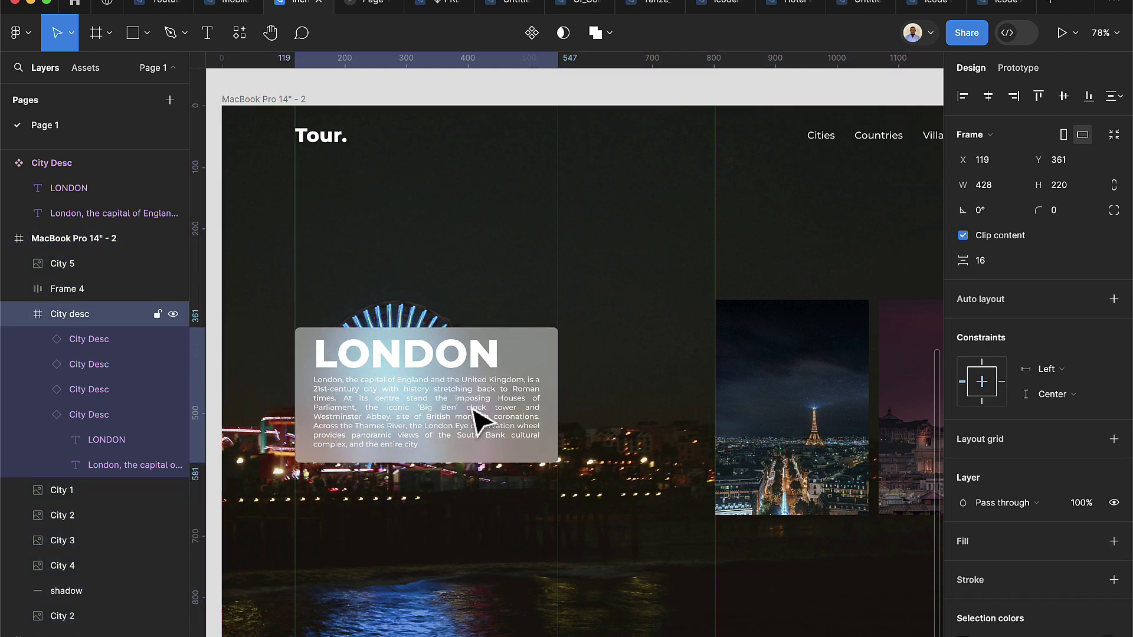
key(shift+Down)
key(shift+Down)
Move the London description card up to Y -221 inside the City desc frame so it sits completely above the visible area.
double_click(474, 408)
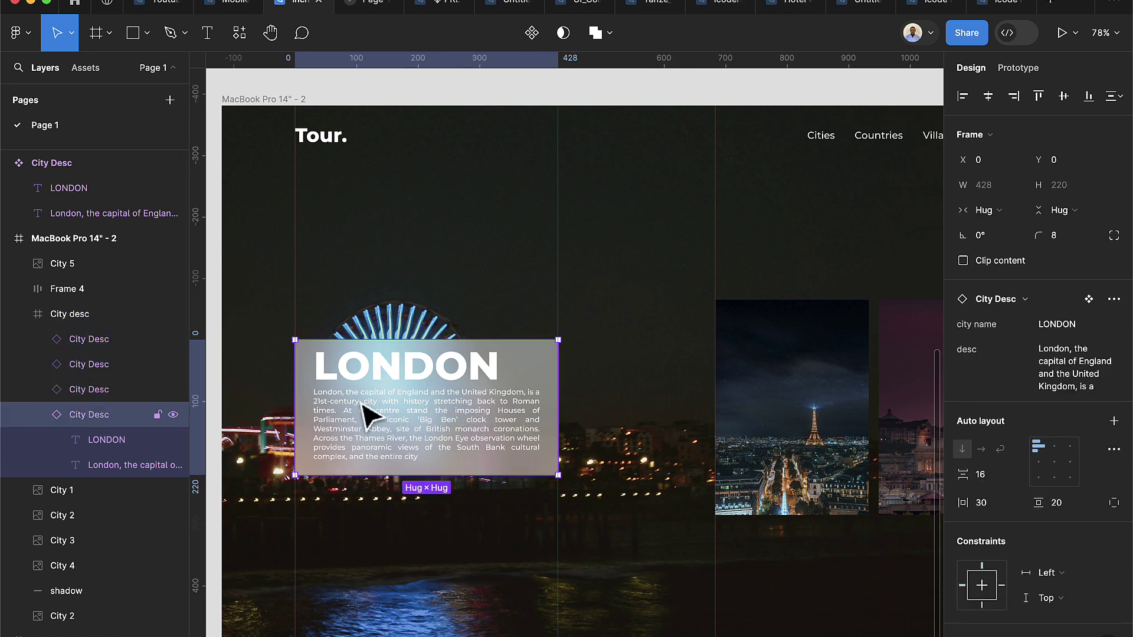
key(shift+Up)
key(shift+Up)
key(shift+Up)
key(shift+Up)
key(shift+Up)
key(shift+Up)
key(shift+Up)
key(shift+Up)
key(shift+Up)
key(shift+Up)
key(shift+Up)
key(shift+Up)
key(shift+Up)
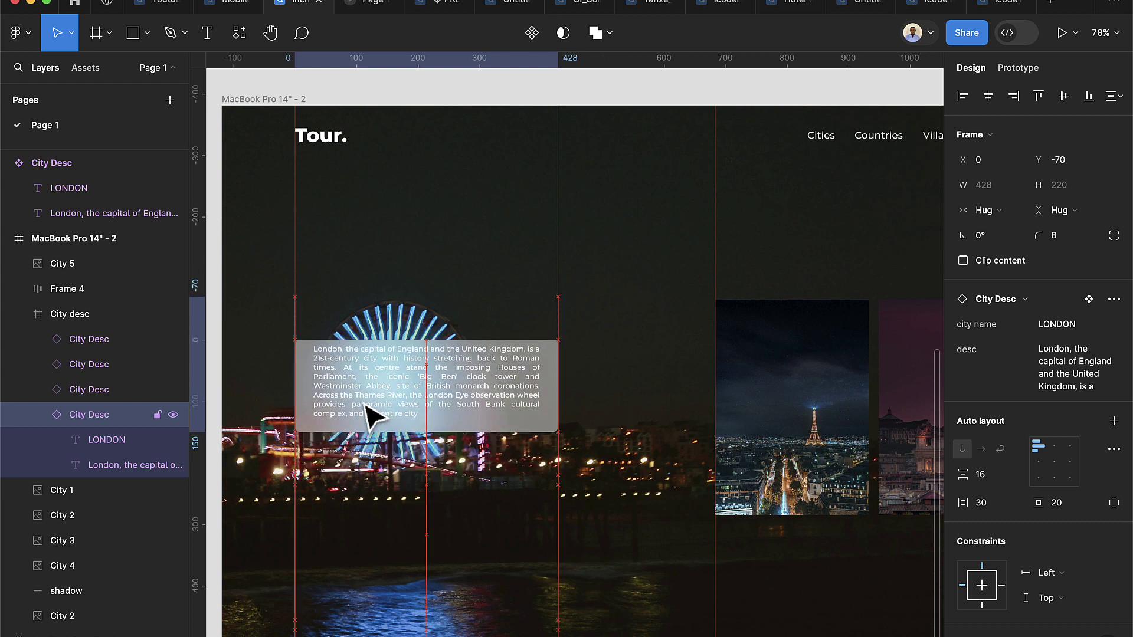
key(shift+Up)
key(shift+Up)
key(shift+Up)
key(shift+Up)
key(shift+Up)
key(shift+Up)
key(shift+Up)
key(shift+Up)
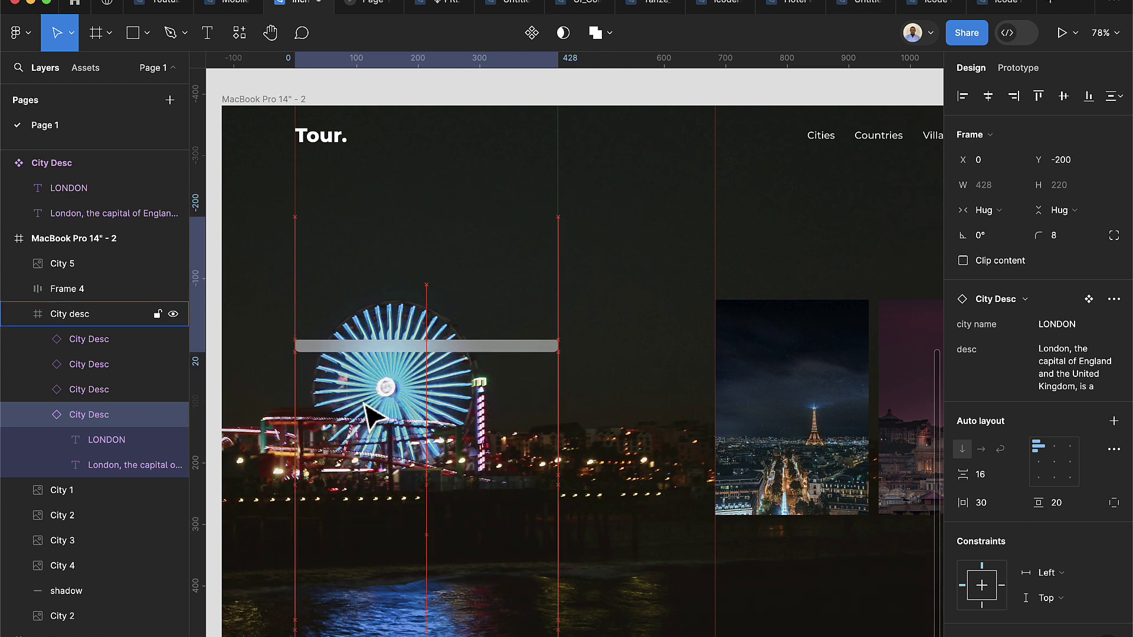
key(shift+Up)
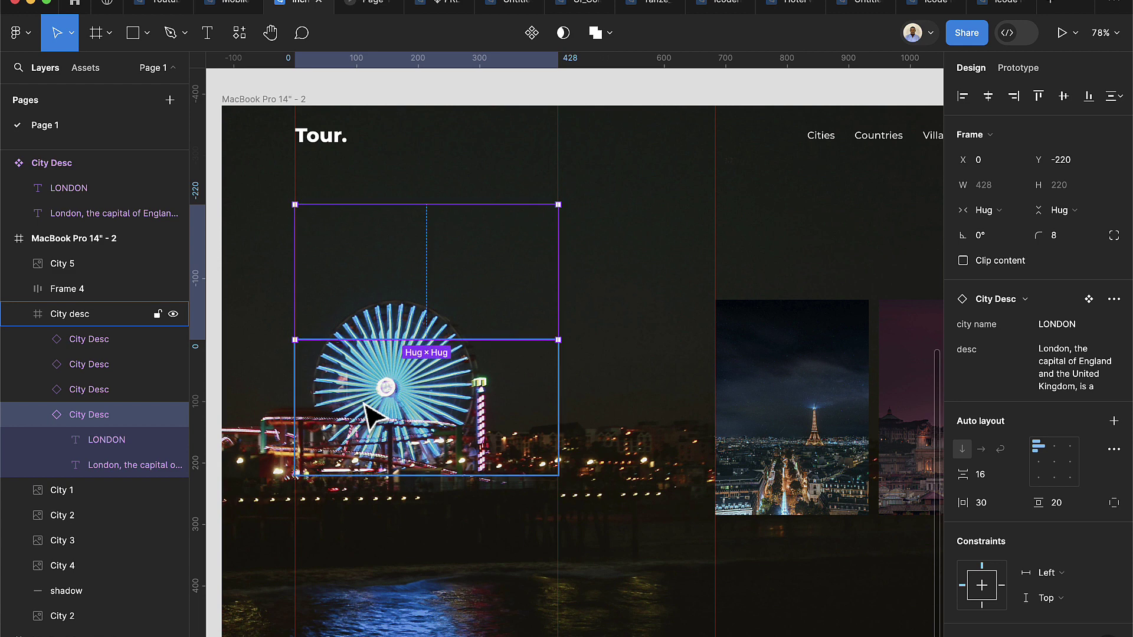
key(Up)
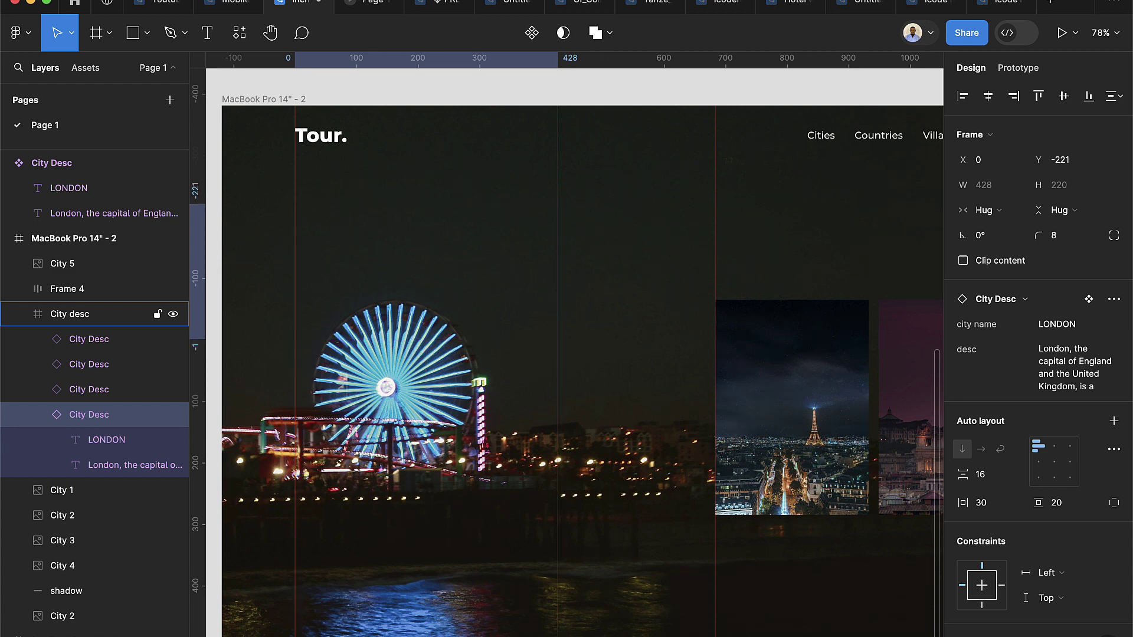
Move the Paris description card up to Y -4 inside the City desc frame so it takes the London card's place.
click(79, 390)
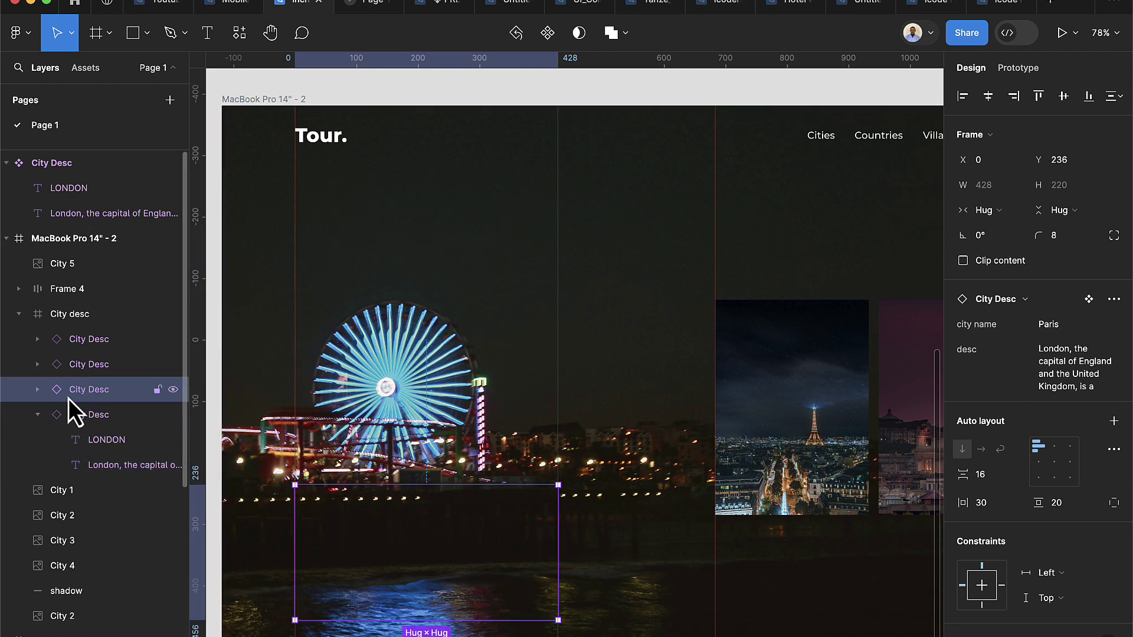
key(shift+Up)
key(shift+Up)
key(shift+Up)
key(shift+Up)
key(shift+Up)
key(shift+Up)
key(shift+Up)
key(shift+Up)
key(shift+Up)
key(shift+Up)
key(shift+Up)
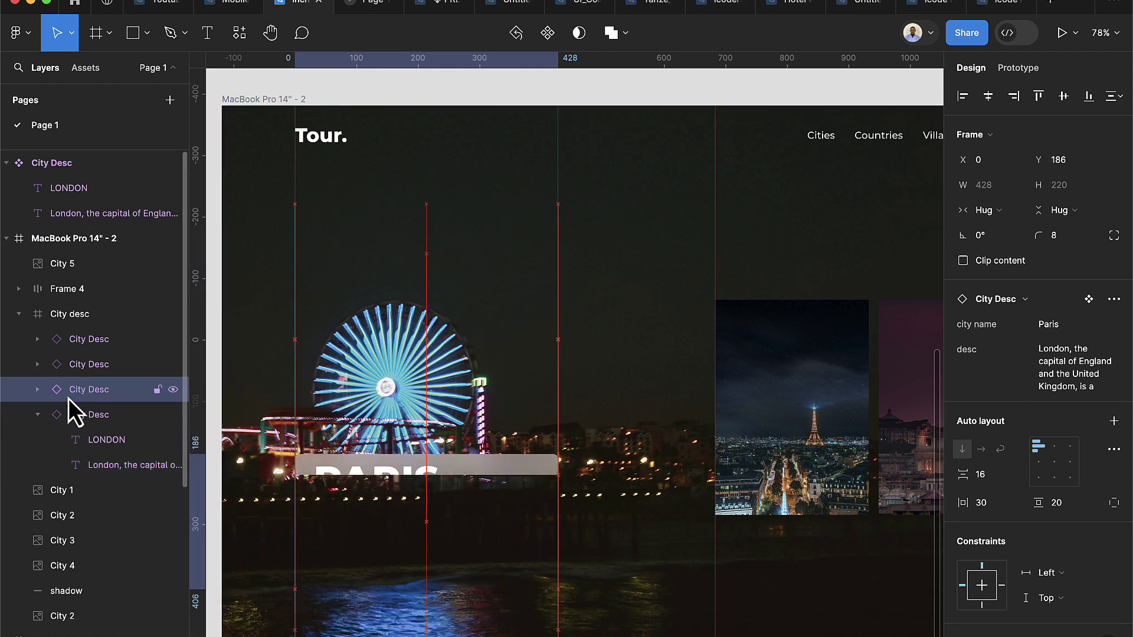
key(shift+Up)
key(shift+Up)
key(shift+Up)
key(shift+Up)
key(shift+Up)
key(shift+Up)
key(shift+Up)
key(shift+Up)
key(shift+Up)
key(shift+Up)
key(shift+Up)
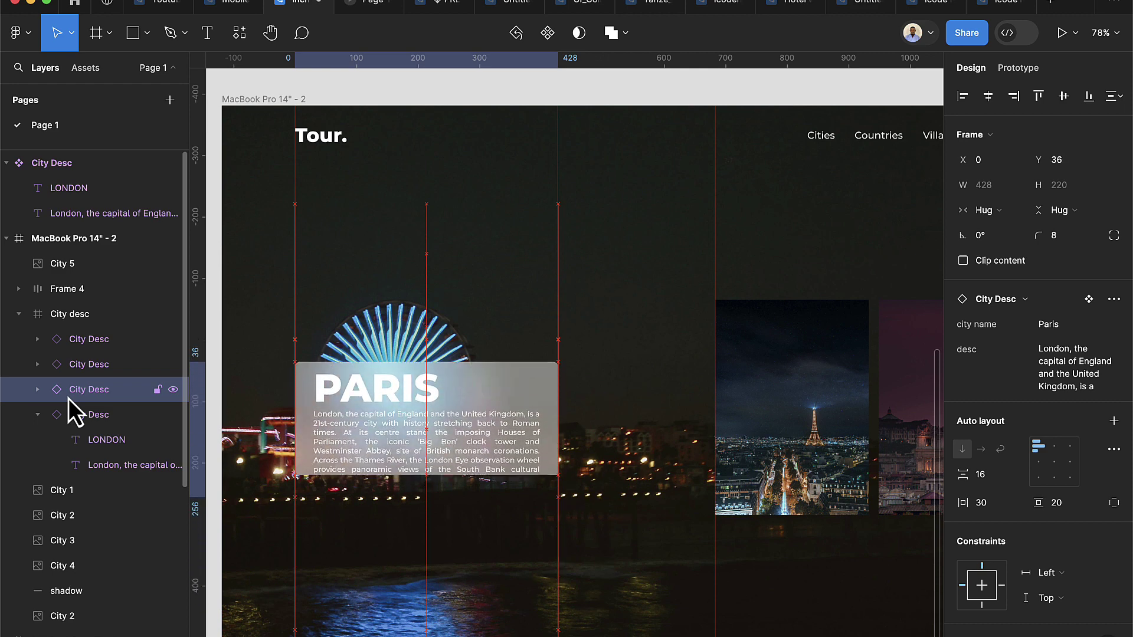
key(shift+Up)
key(shift+Up)
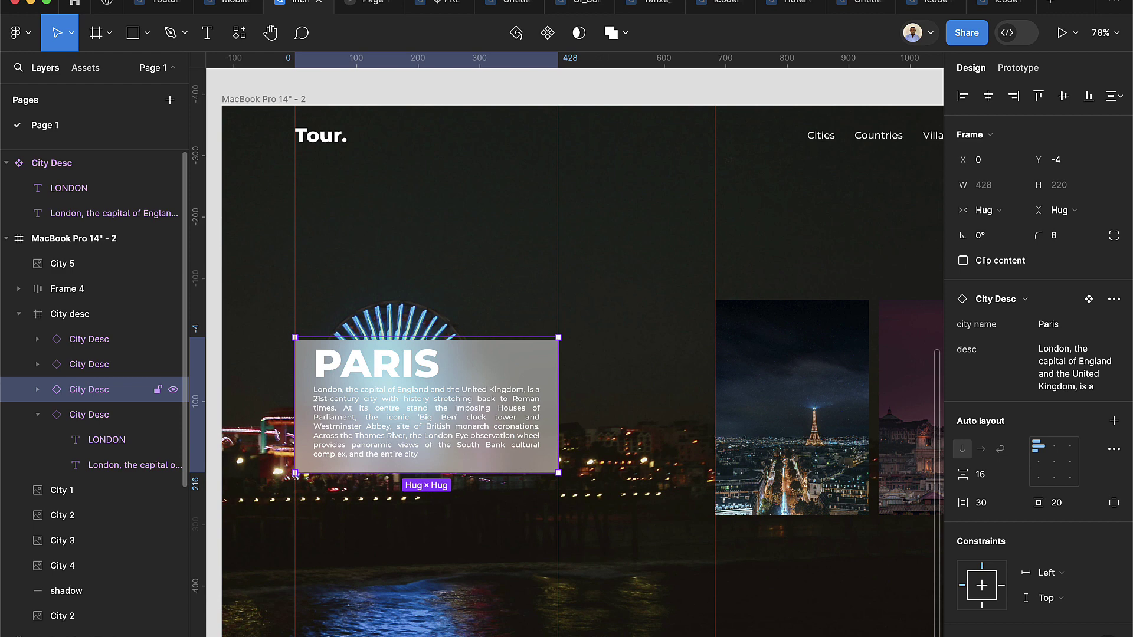
scroll(526, 430, down, 5)
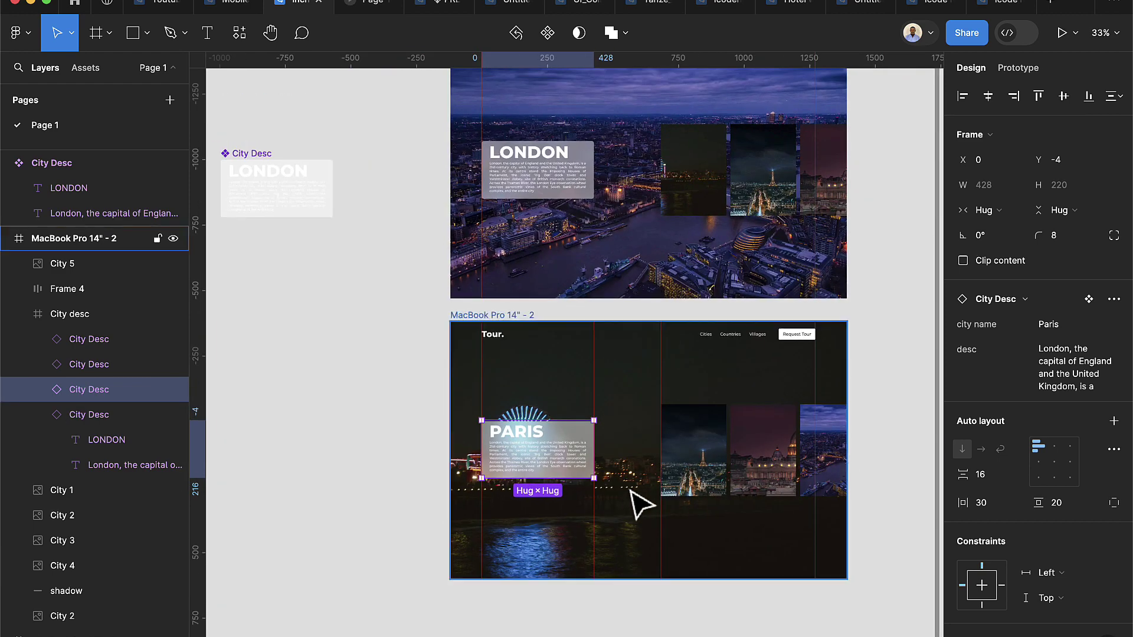
scroll(708, 519, right, 2)
click(827, 525)
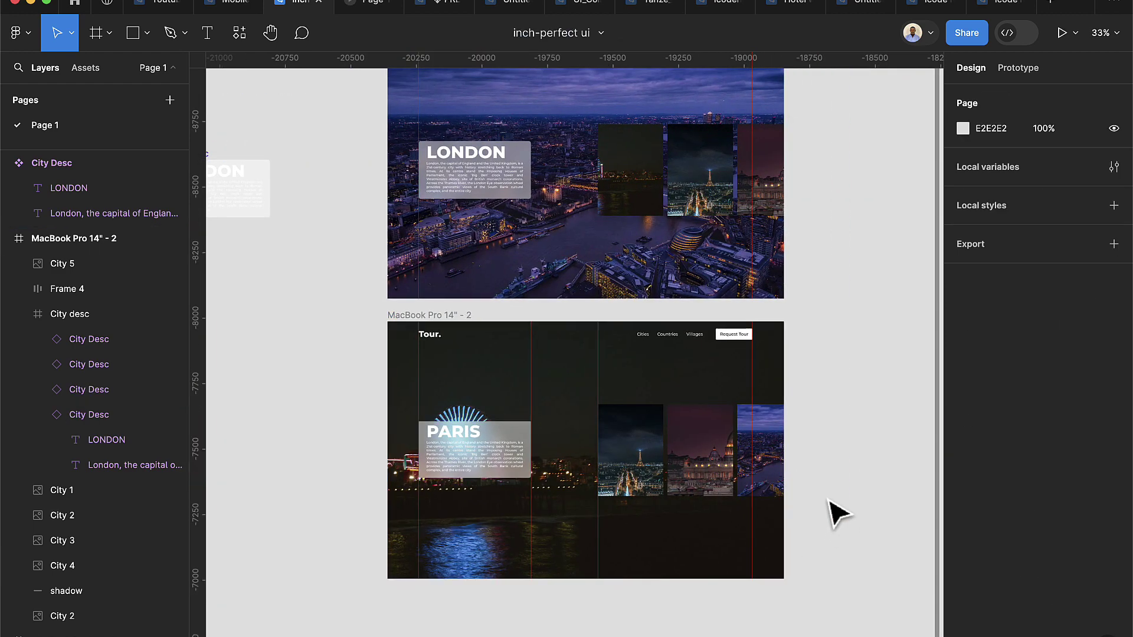
Duplicate the MacBook Pro 14" - 2 frame and place the copy directly below the original at X -20359, Y -6894.
scroll(831, 501, down, 1)
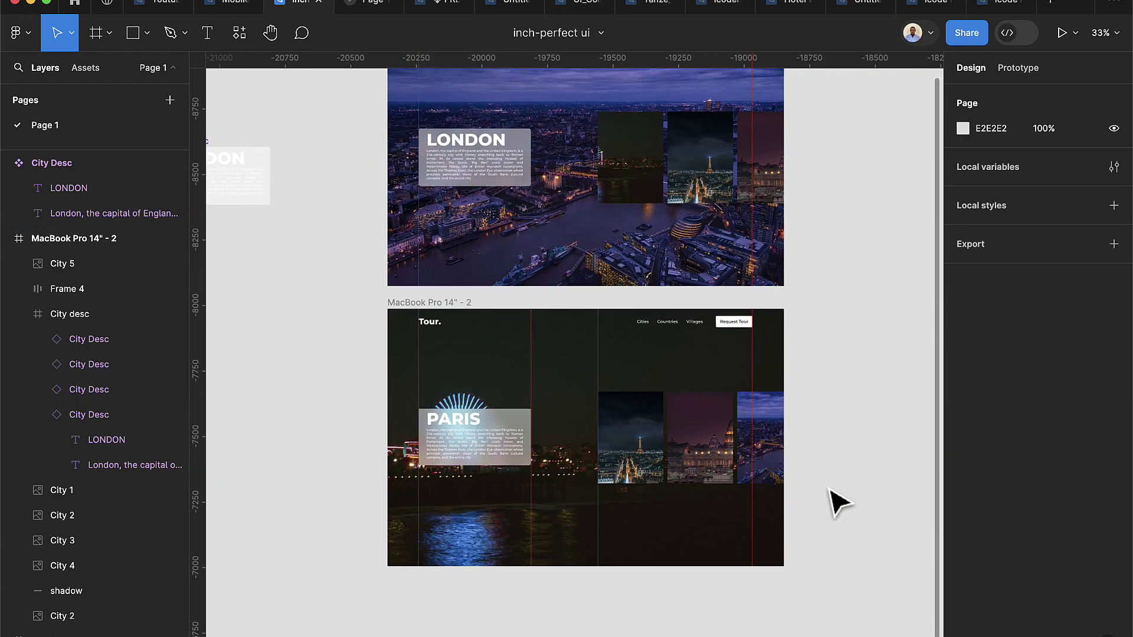
click(435, 306)
scroll(475, 345, down, 5)
scroll(519, 318, up, 1)
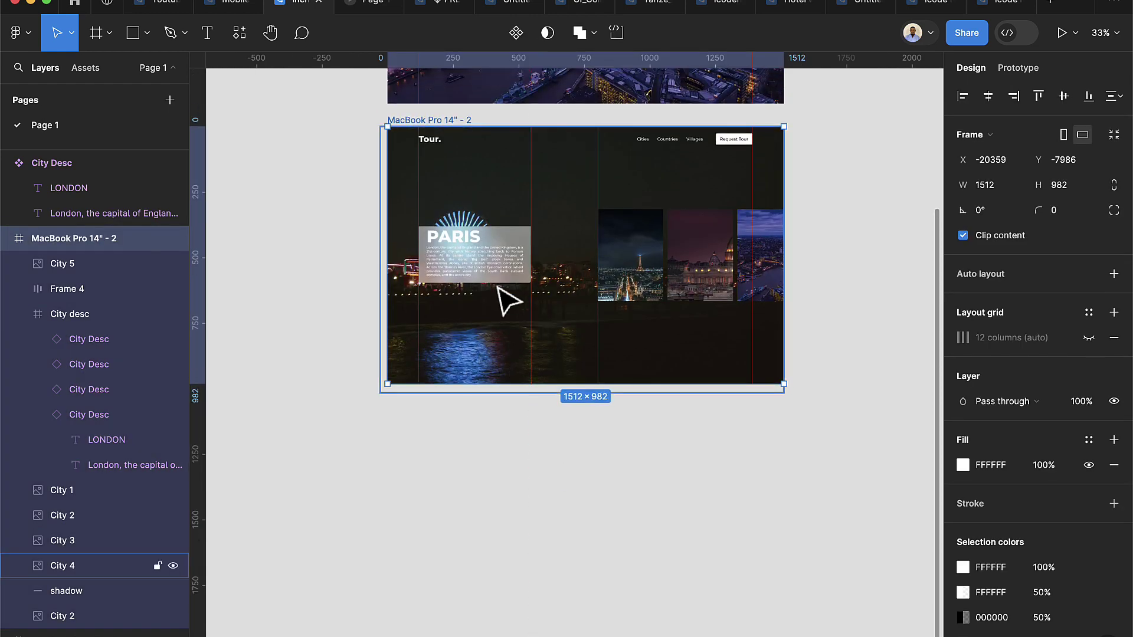
key(ctrl+d)
scroll(649, 283, right, 5)
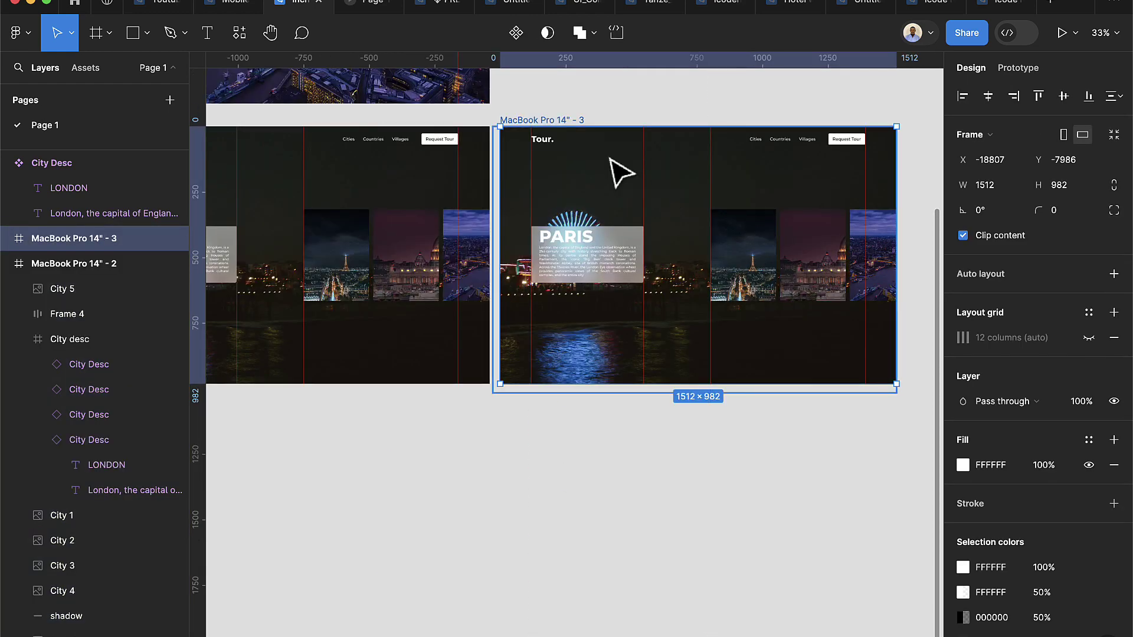
drag(560, 123, 296, 435)
scroll(400, 418, down, 1)
scroll(463, 430, left, 5)
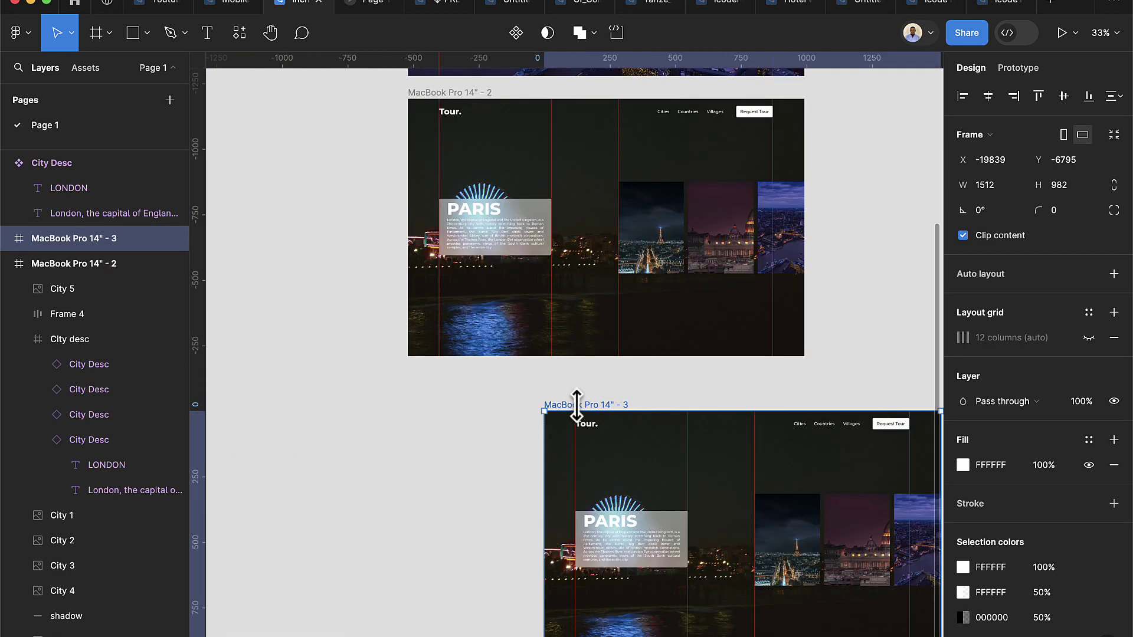
drag(586, 418, 442, 379)
scroll(663, 437, down, 3)
scroll(665, 437, up, 4)
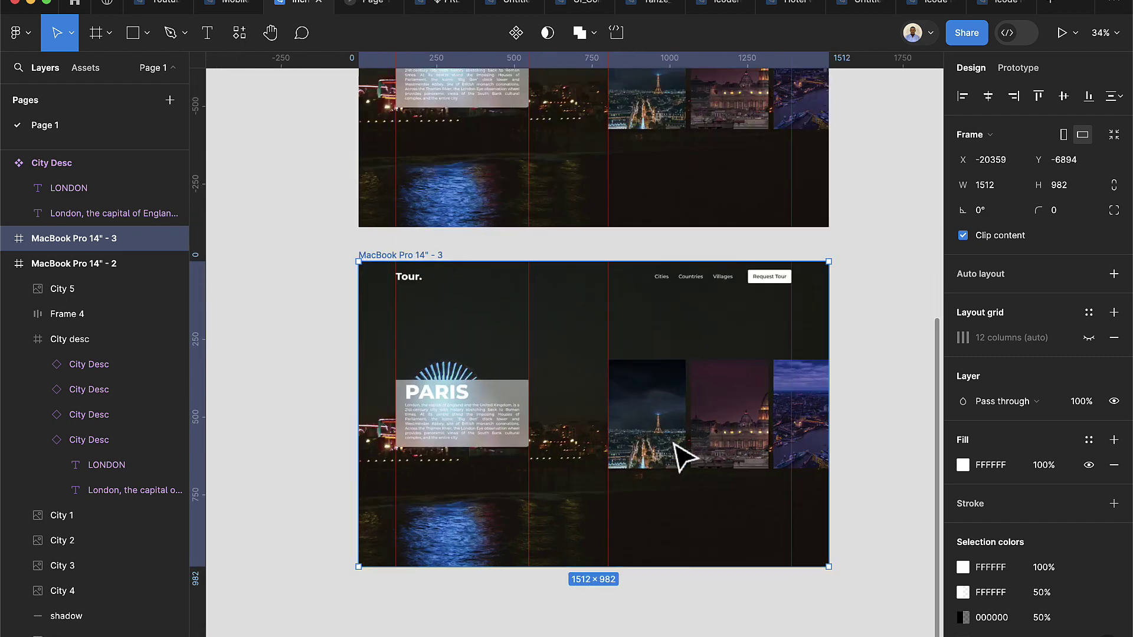
Copy the Paris image (City 3) from the MacBook Pro 14" - 3 frame onto the empty canvas beside it.
scroll(667, 427, down, 1)
click(665, 422)
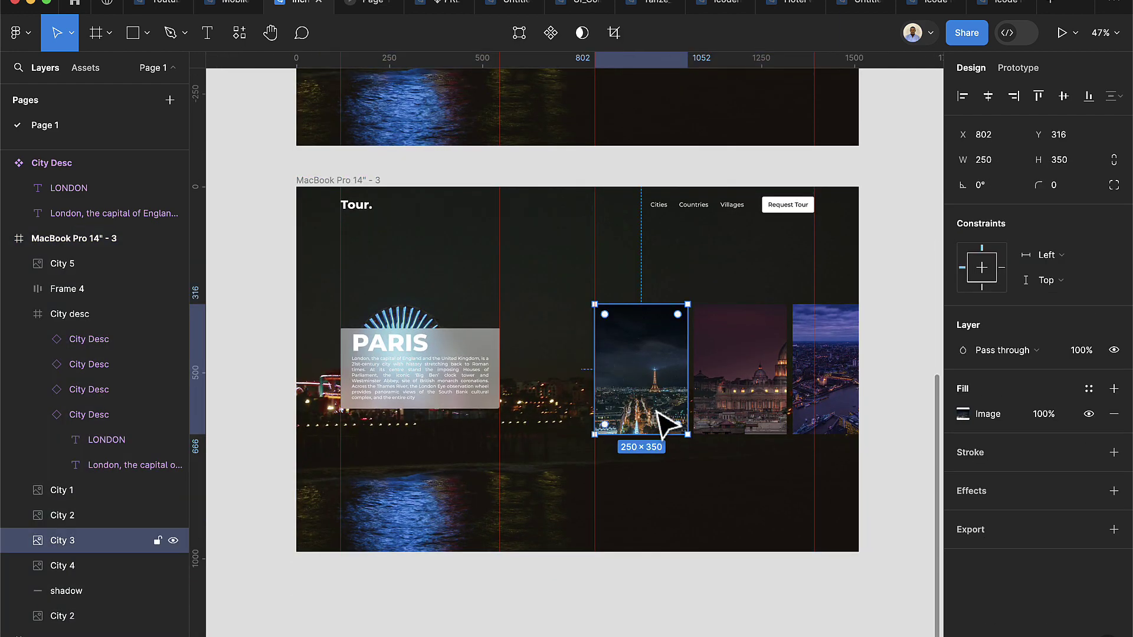
drag(665, 422, 929, 466)
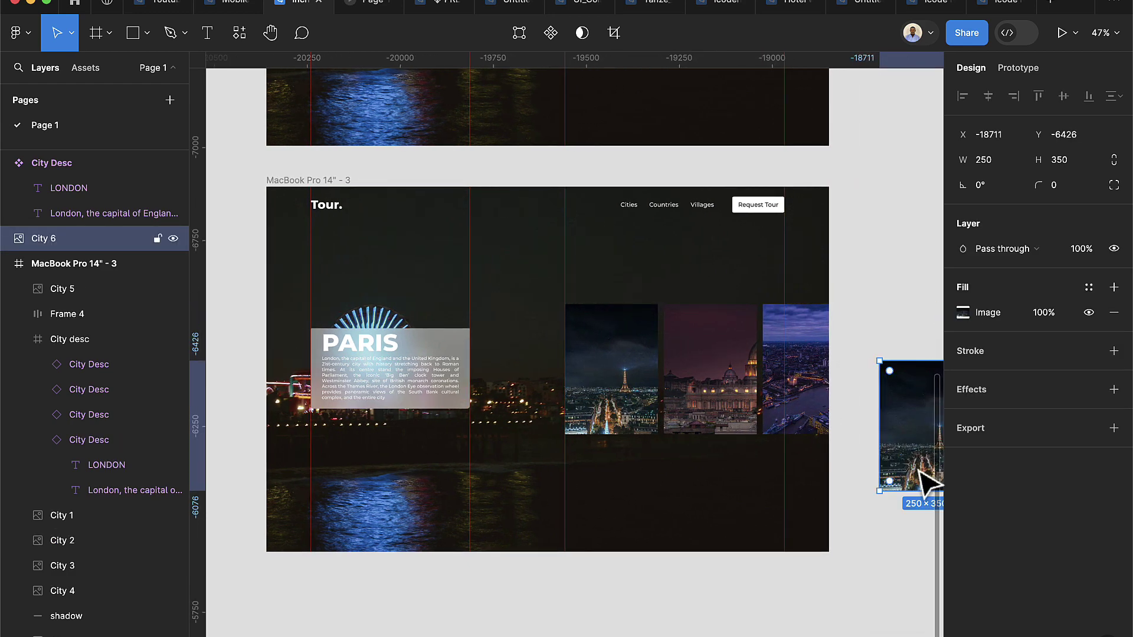
click(746, 483)
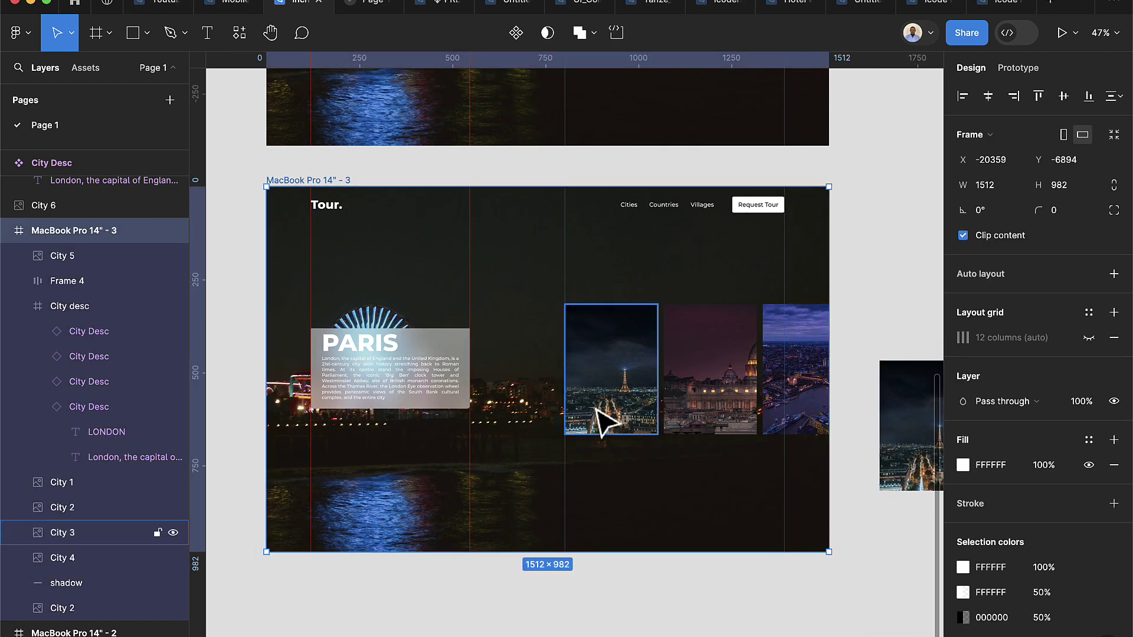
click(936, 452)
In outline view, shift City 3, City 1, City 2 and City 5 left together until City 1 meets the column guide and City 3 is at X 536.
click(630, 409)
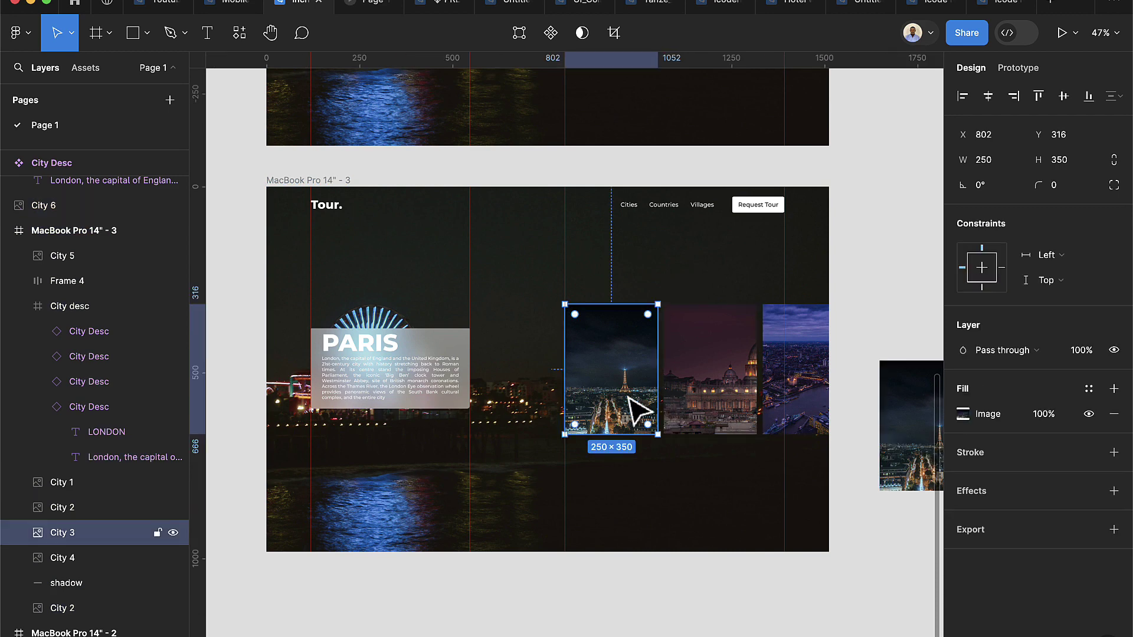
key(super+y)
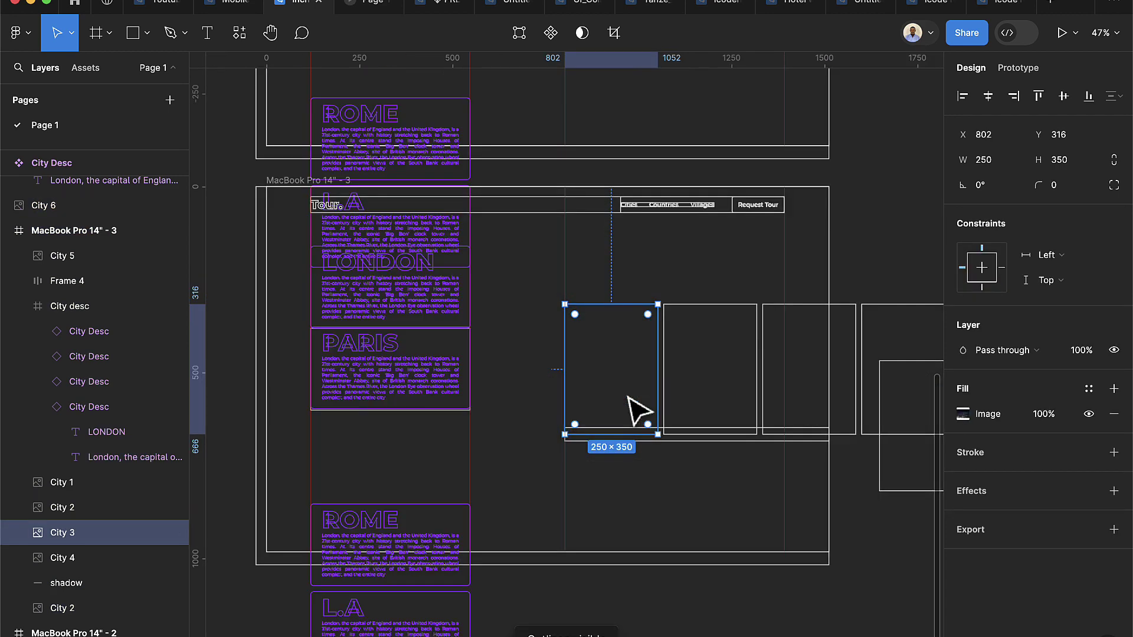
scroll(647, 415, right, 5)
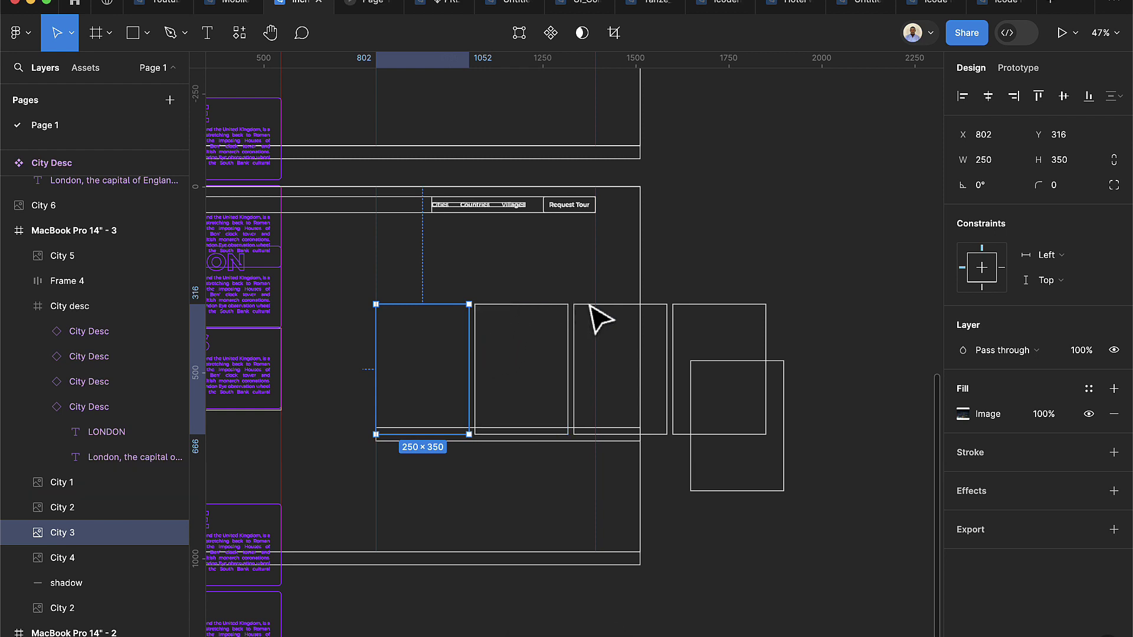
shift+click(548, 313)
shift+click(618, 322)
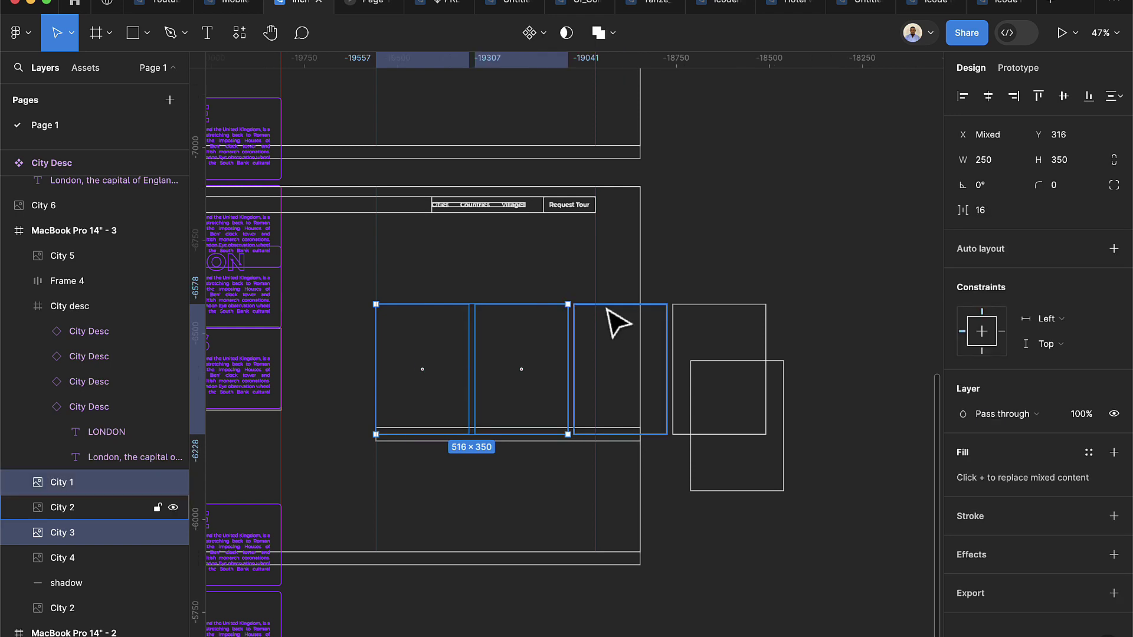
shift+click(693, 307)
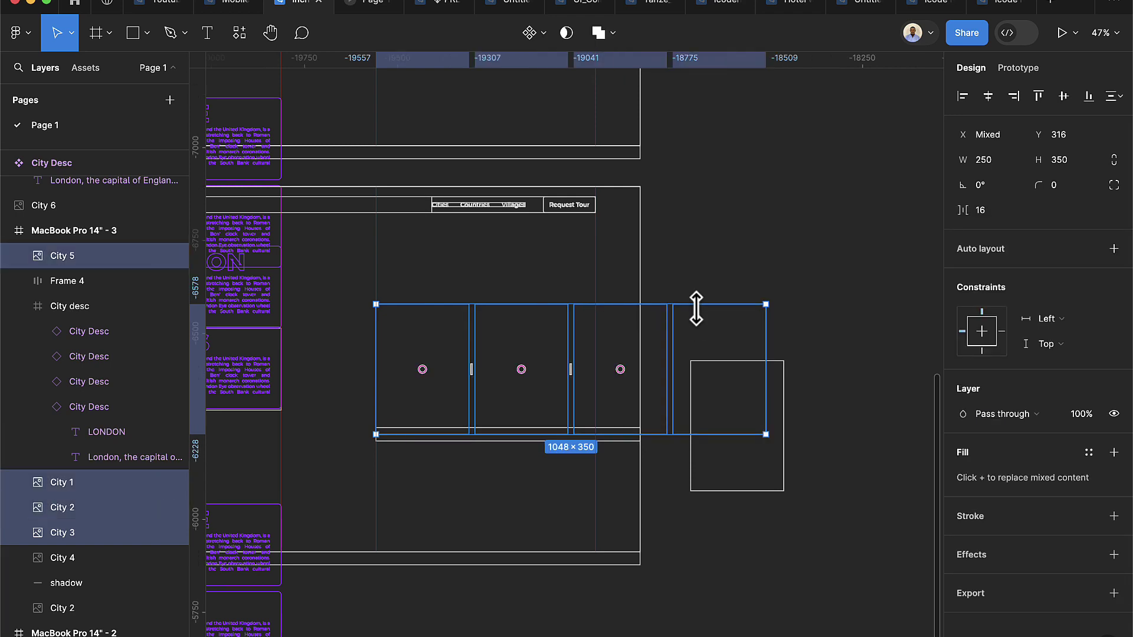
key(shift+Left)
key(shift+Left)
key(shift+Left)
key(shift+Left)
key(shift+Left)
key(shift+Left)
key(shift+Left)
key(shift+Left)
key(shift+Left)
key(shift+Left)
key(shift+Left)
key(shift+Left)
key(shift+Left)
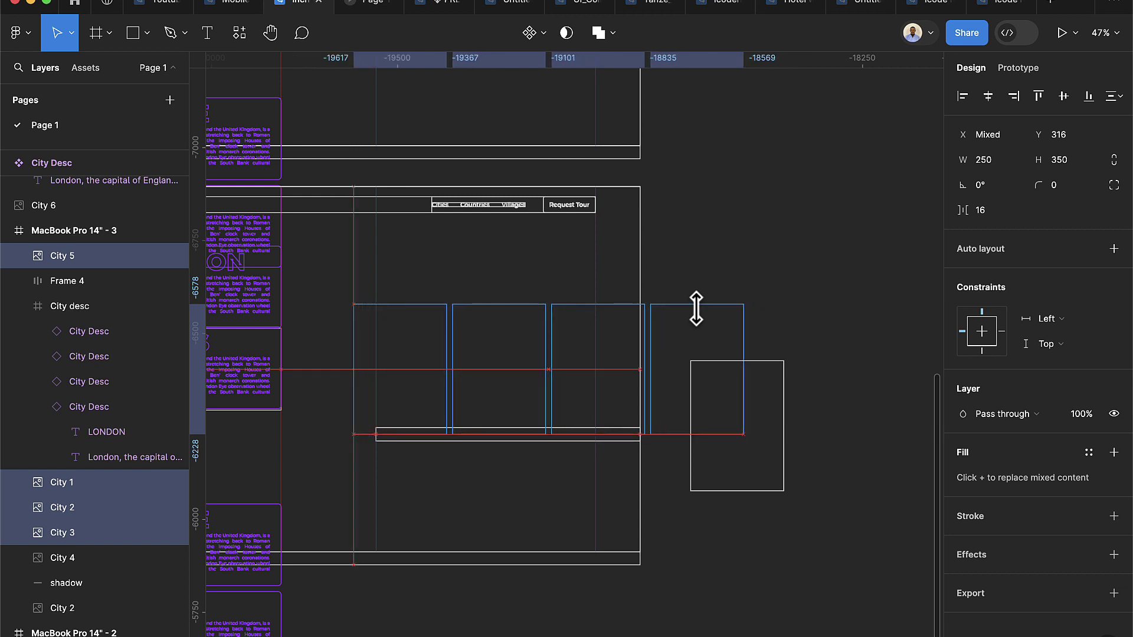
key(shift+Left)
key(shift+Left)
key(shift+Left)
key(shift+Left)
key(shift+Left)
key(shift+Left)
key(shift+Left)
key(shift+Left)
key(shift+Left)
key(shift+Left)
key(shift+Left)
key(shift+Left)
key(shift+Left)
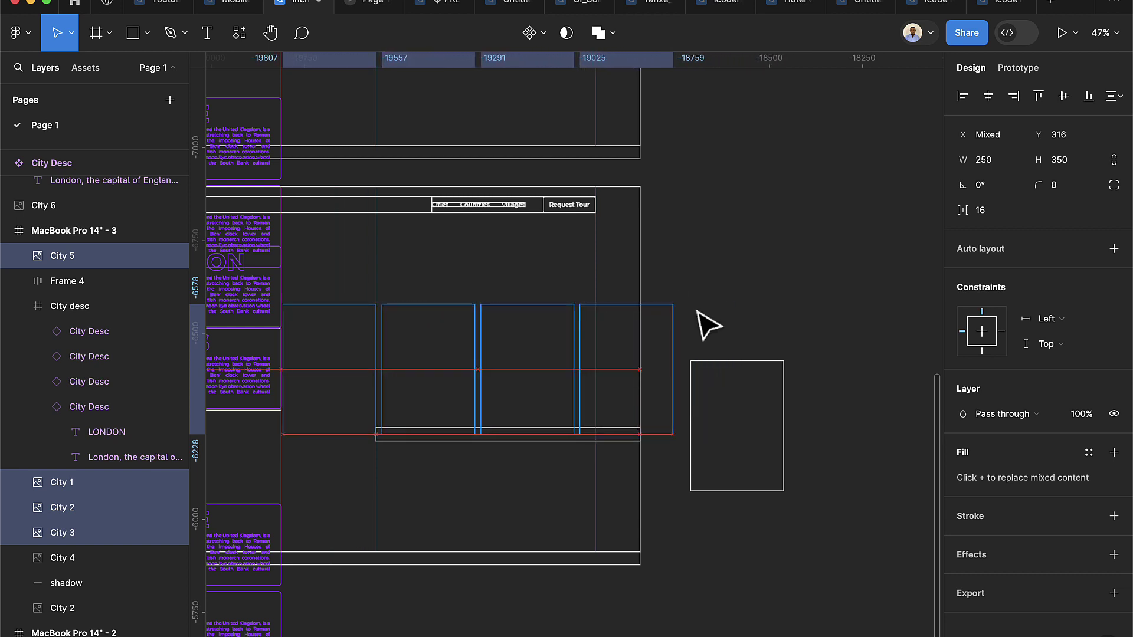
key(shift+Left)
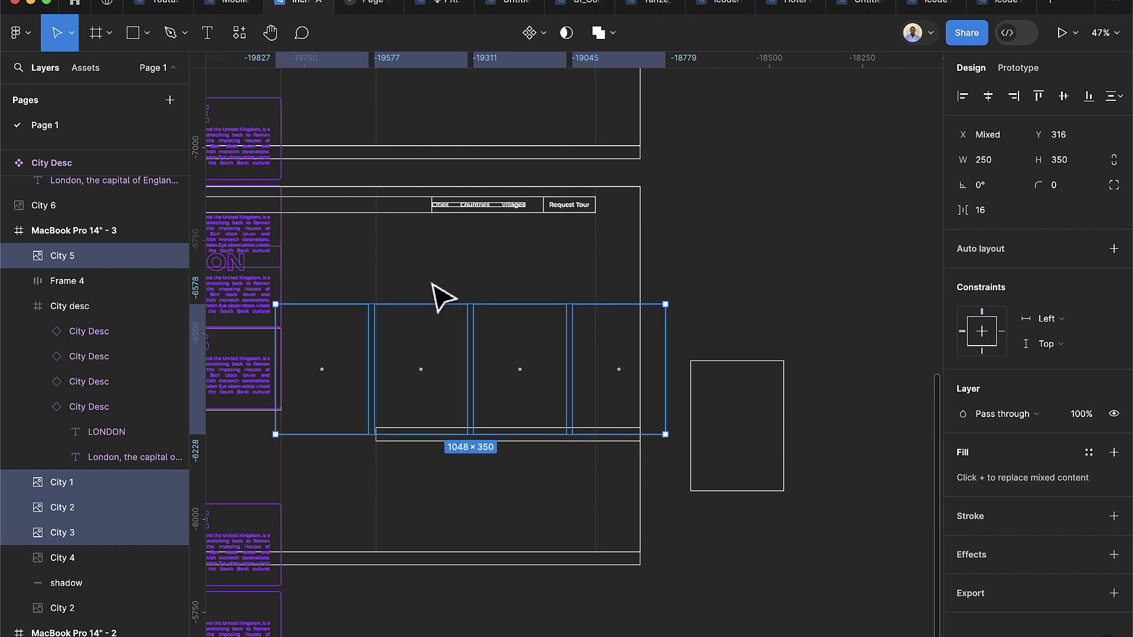
scroll(403, 344, up, 5)
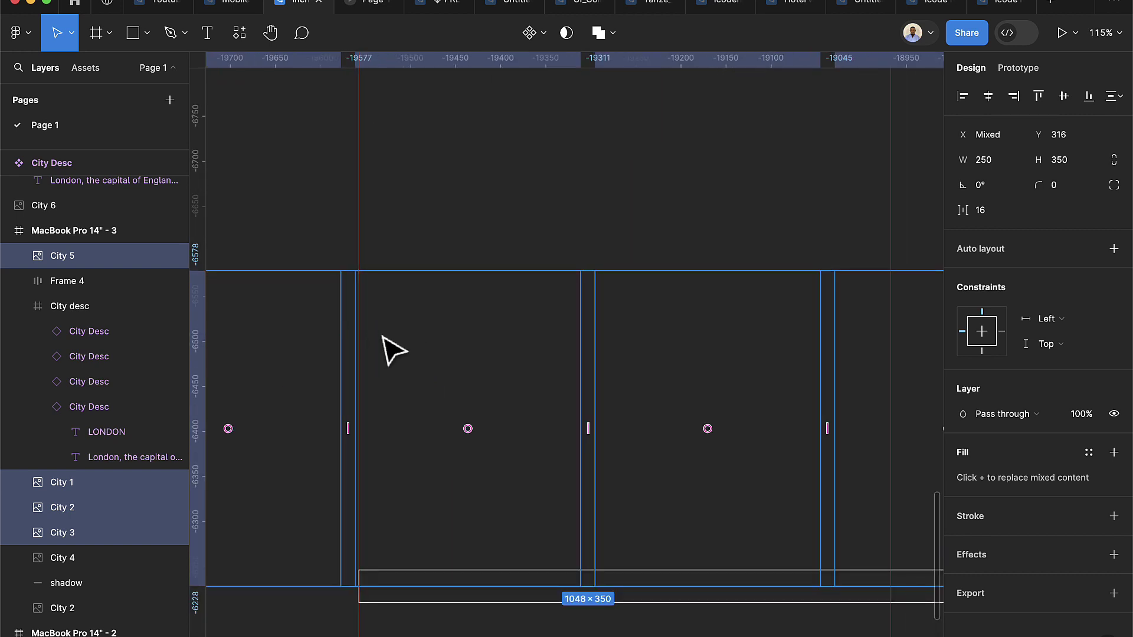
key(Right)
key(Right)
key(Right)
key(Right)
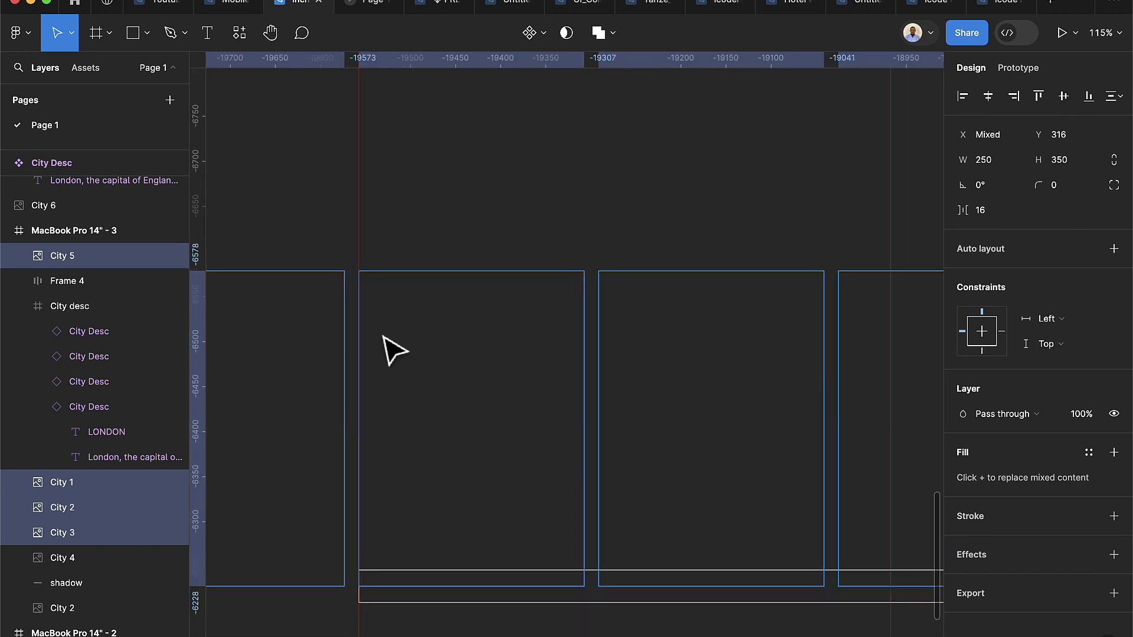
key(super+y)
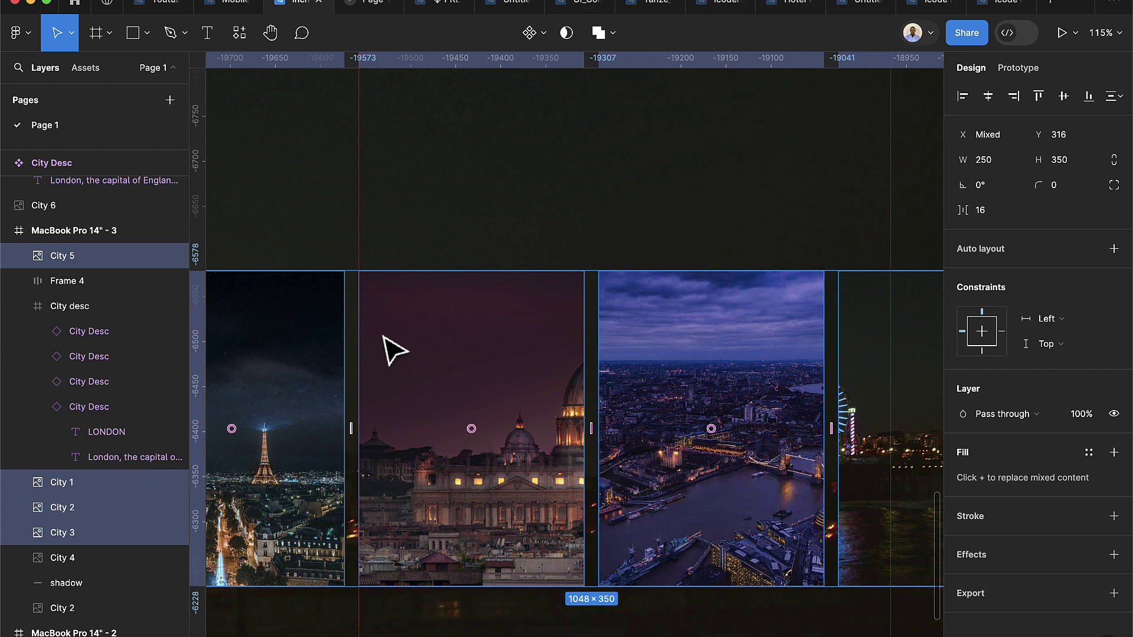
Enlarge the City 3 image from the frame's origin at X 0, Y 0 so it covers the whole frame as its background.
scroll(394, 351, down, 5)
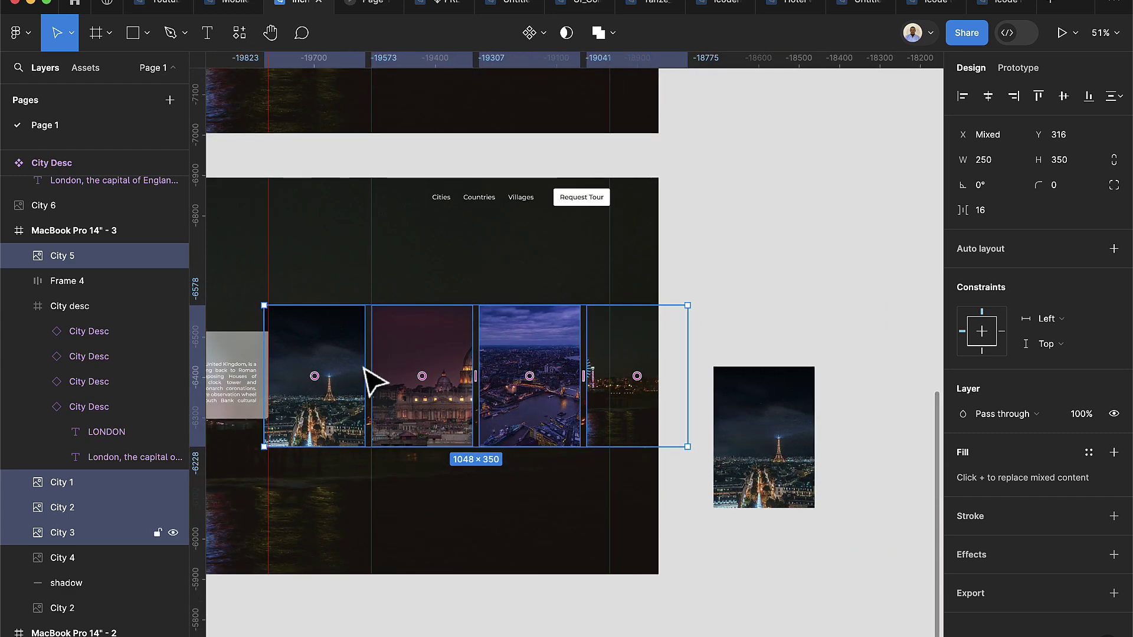
scroll(372, 381, left, 5)
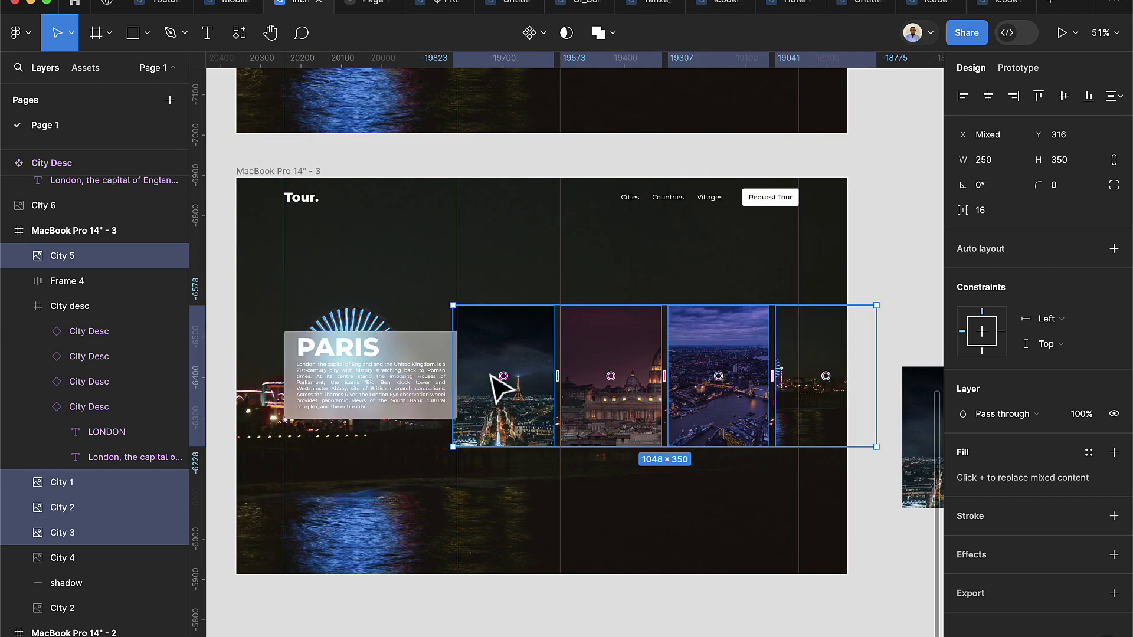
click(491, 375)
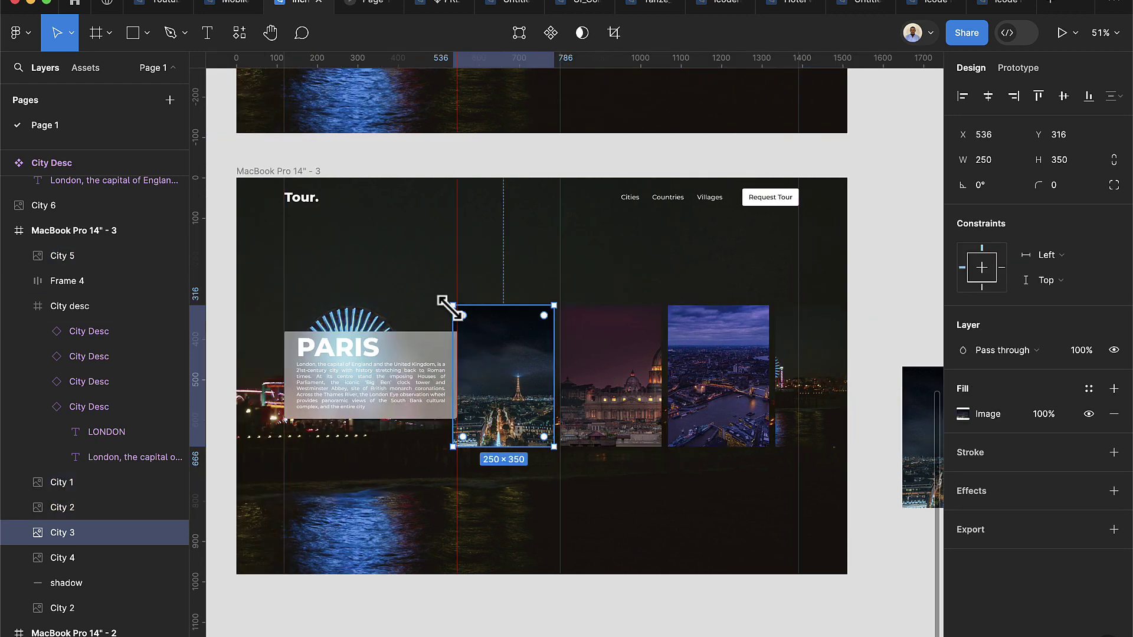
drag(450, 307, 236, 178)
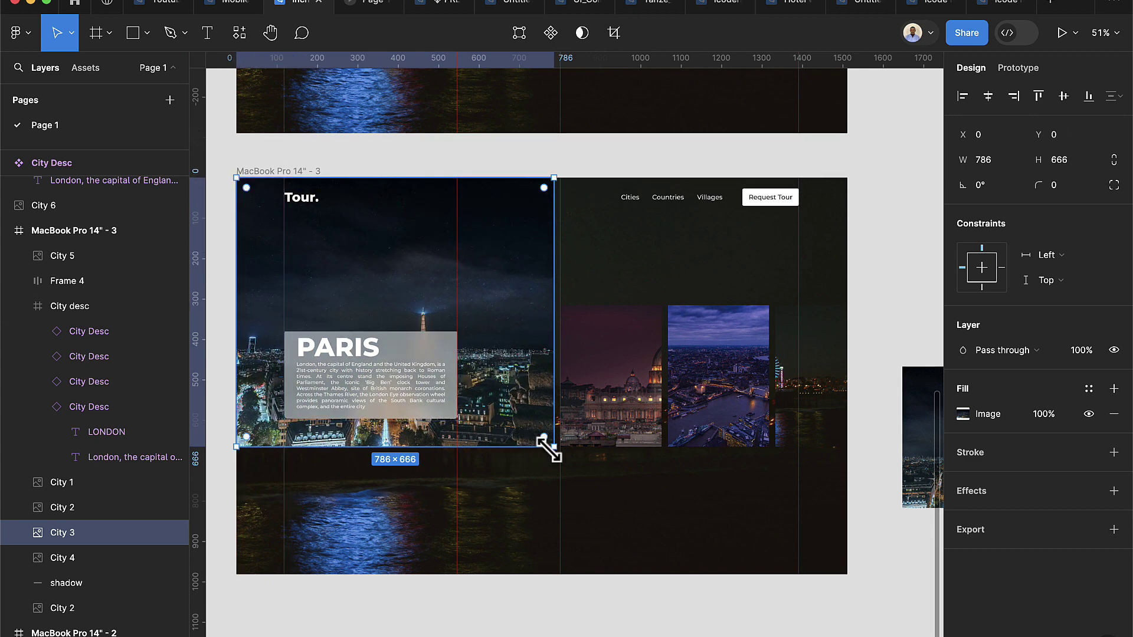
drag(554, 447, 846, 598)
key(Escape)
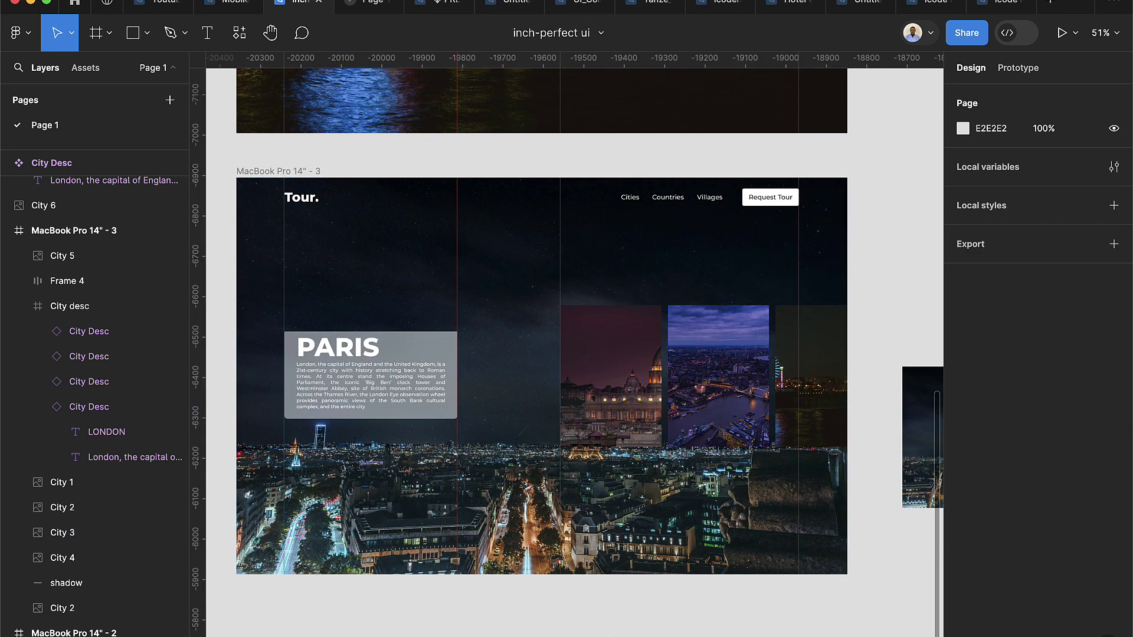
Move the Paris description card up out of its clipped City desc frame to Y -234.
click(384, 413)
double_click(385, 413)
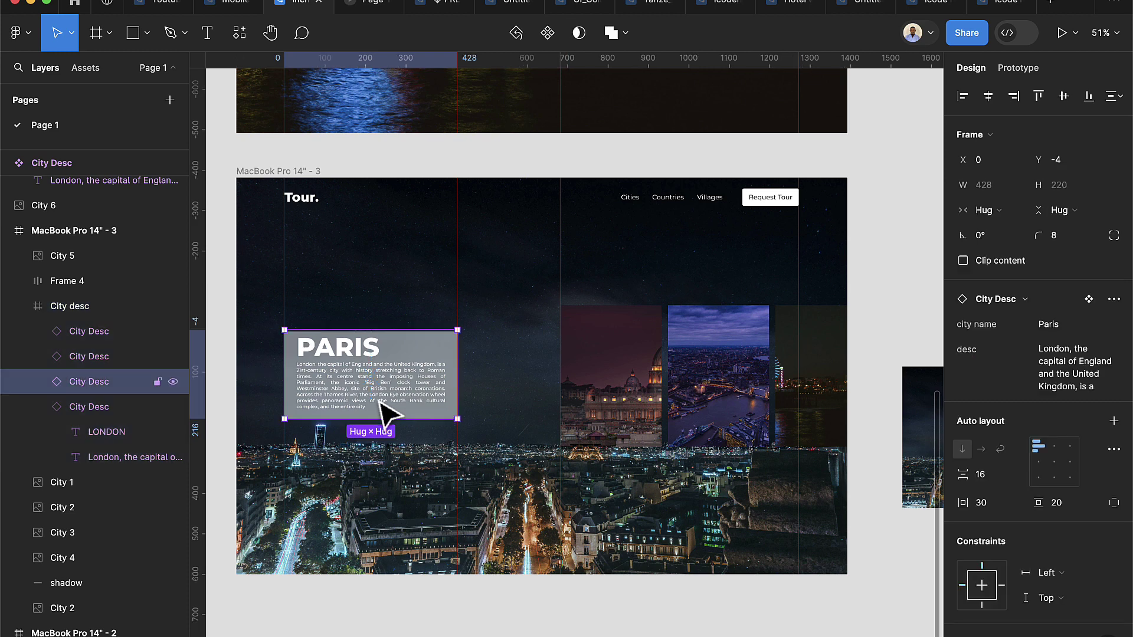
key(shift+Up)
key(shift+Up)
key(shift+Up)
key(shift+Up)
key(shift+Up)
key(shift+Up)
key(shift+Up)
key(shift+Up)
key(shift+Up)
key(shift+Up)
key(shift+Up)
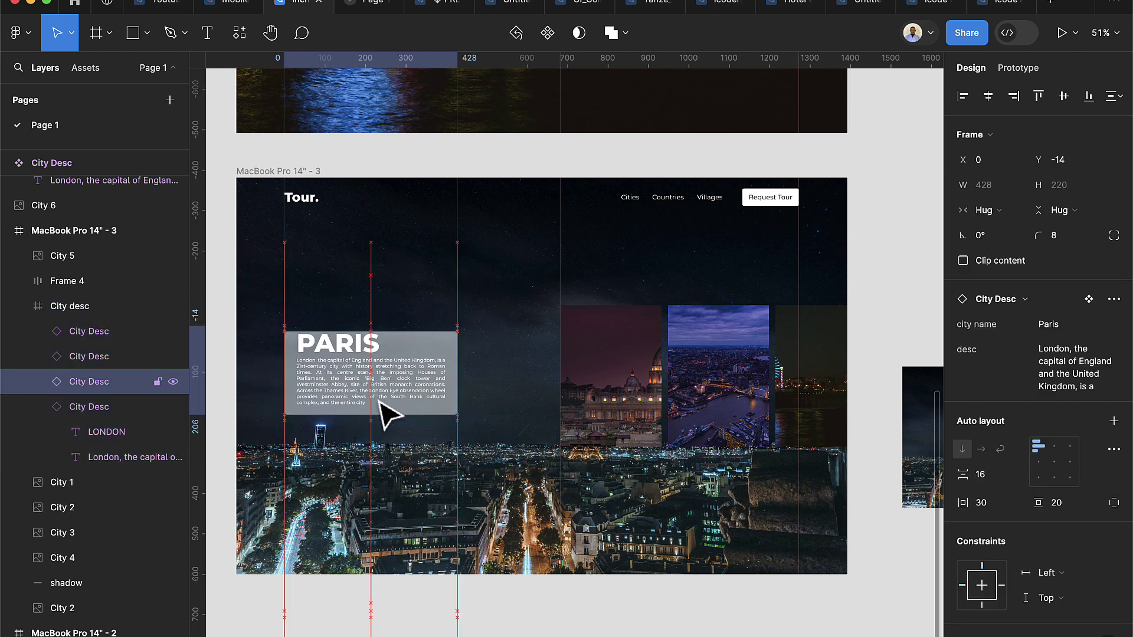
key(shift+Up)
key(shift+Up)
key(shift+Up)
key(shift+Up)
key(shift+Up)
key(shift+Up)
key(shift+Up)
key(shift+Up)
key(shift+Up)
key(shift+Up)
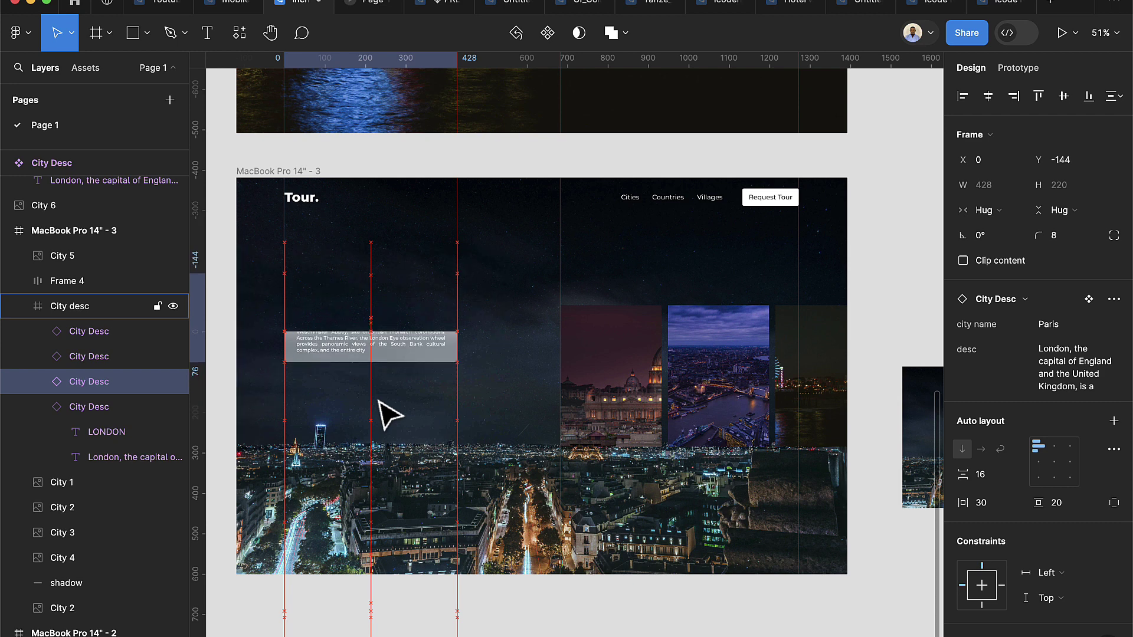
key(shift+Up)
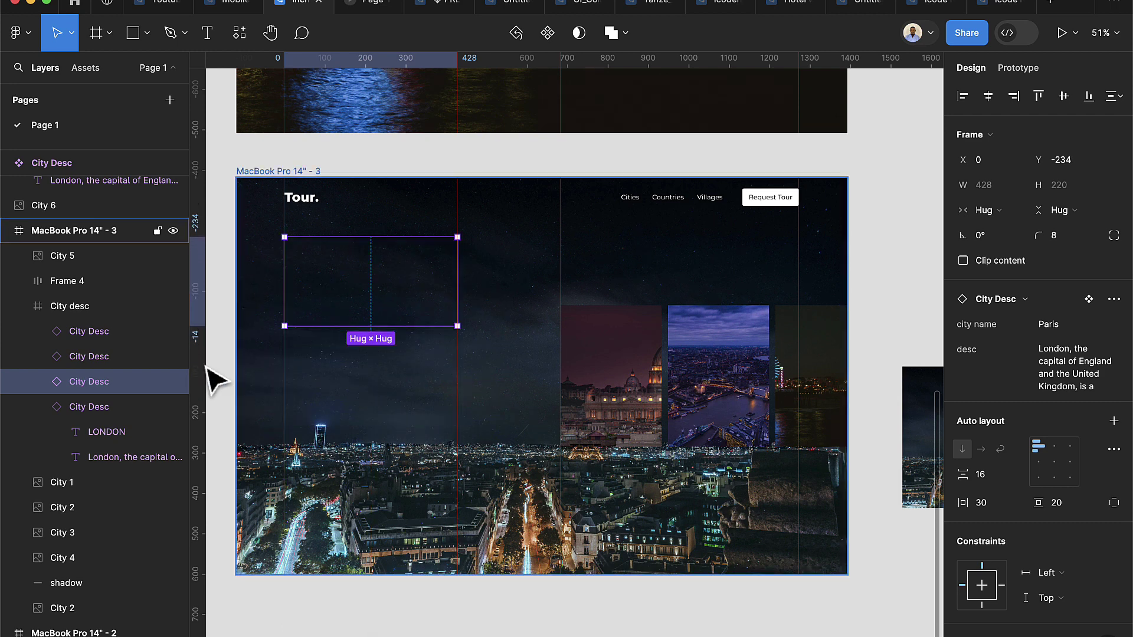
Move the Rome description card up into the City desc frame in MacBook Pro 14" - 3, at X 0, Y 0.
click(107, 361)
click(102, 382)
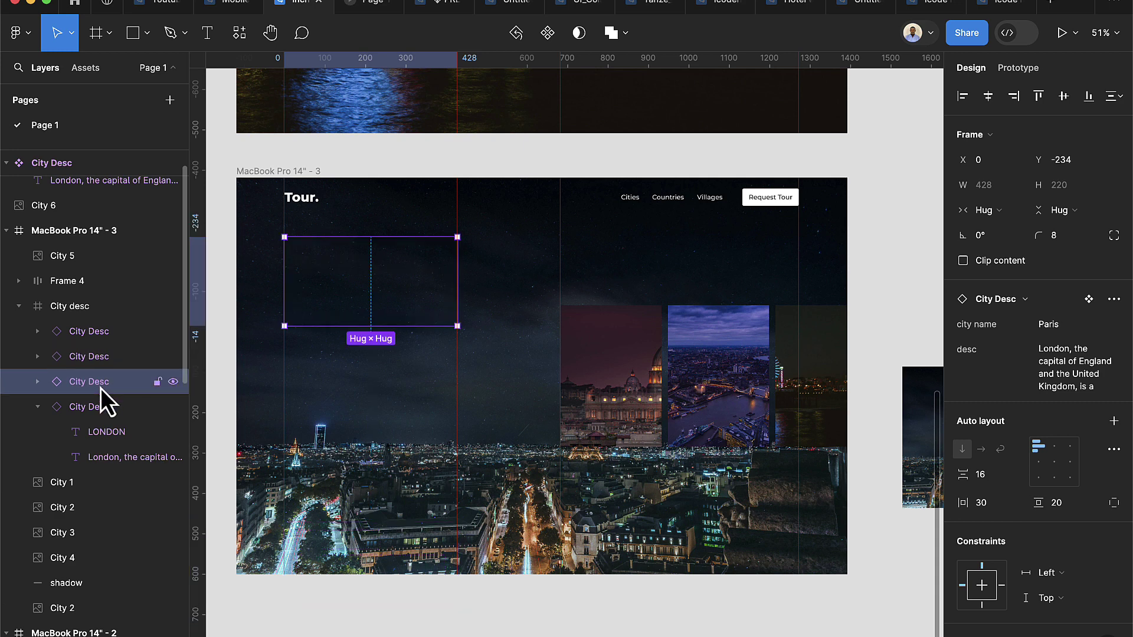
click(94, 359)
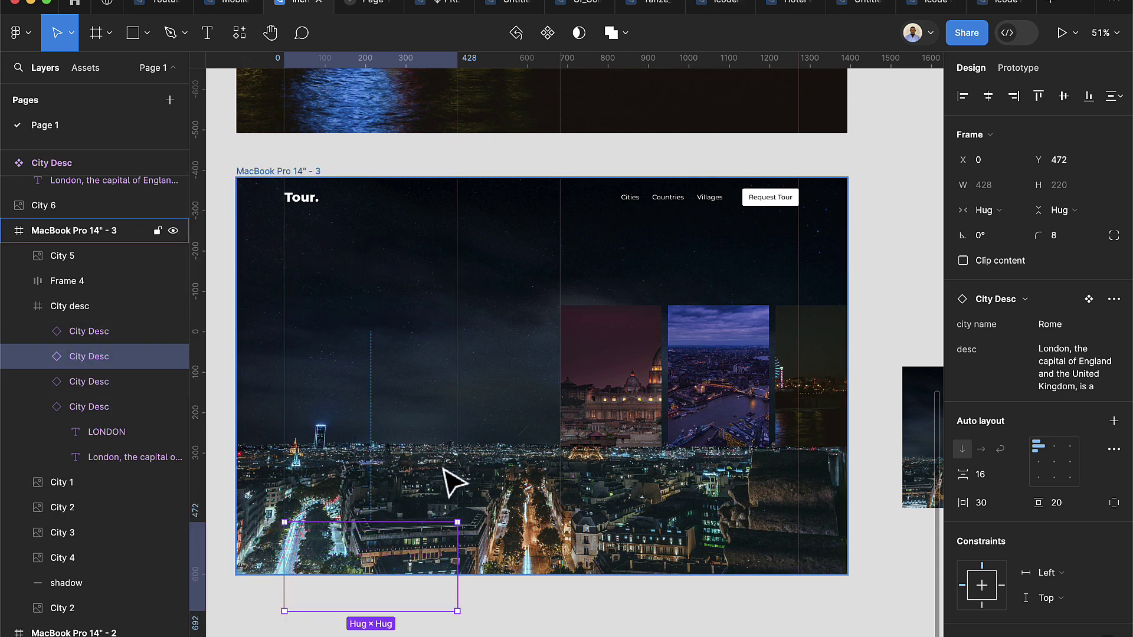
key(shift+Up)
key(shift+Up)
key(shift+Up)
key(shift+Up)
key(shift+Up)
key(shift+Up)
key(shift+Up)
key(shift+Up)
key(shift+Up)
key(shift+Up)
key(shift+Up)
key(shift+Up)
key(shift+Up)
key(shift+Up)
key(shift+Up)
key(shift+Up)
key(shift+Up)
key(shift+Up)
key(shift+Up)
key(shift+Up)
key(shift+Up)
key(shift+Up)
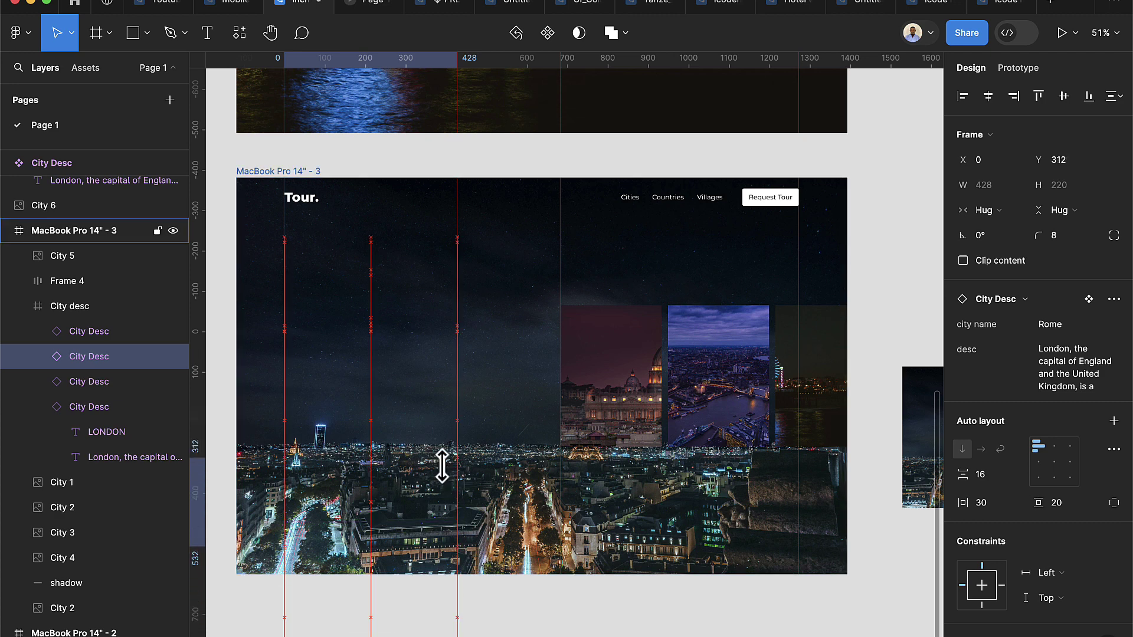
key(shift+Up)
key(shift+Up)
key(shift+Up)
key(shift+Up)
key(shift+Up)
key(shift+Up)
key(shift+Up)
key(shift+Up)
key(shift+Up)
key(shift+Up)
key(shift+Up)
key(shift+Up)
key(shift+Up)
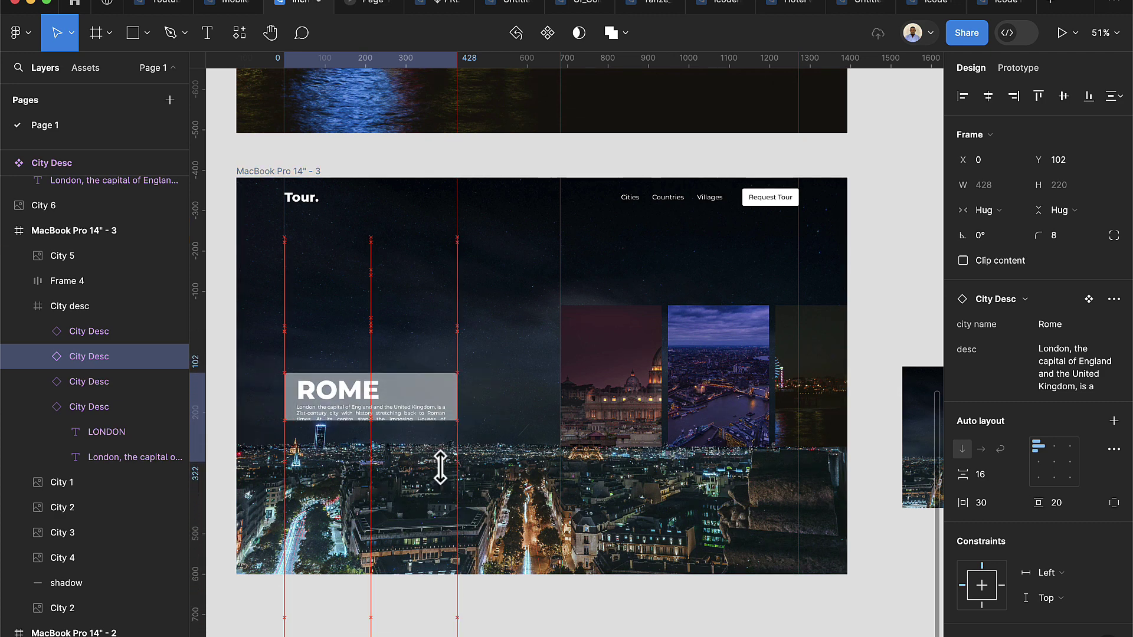
key(shift+Up)
key(shift+Up)
key(shift+Up)
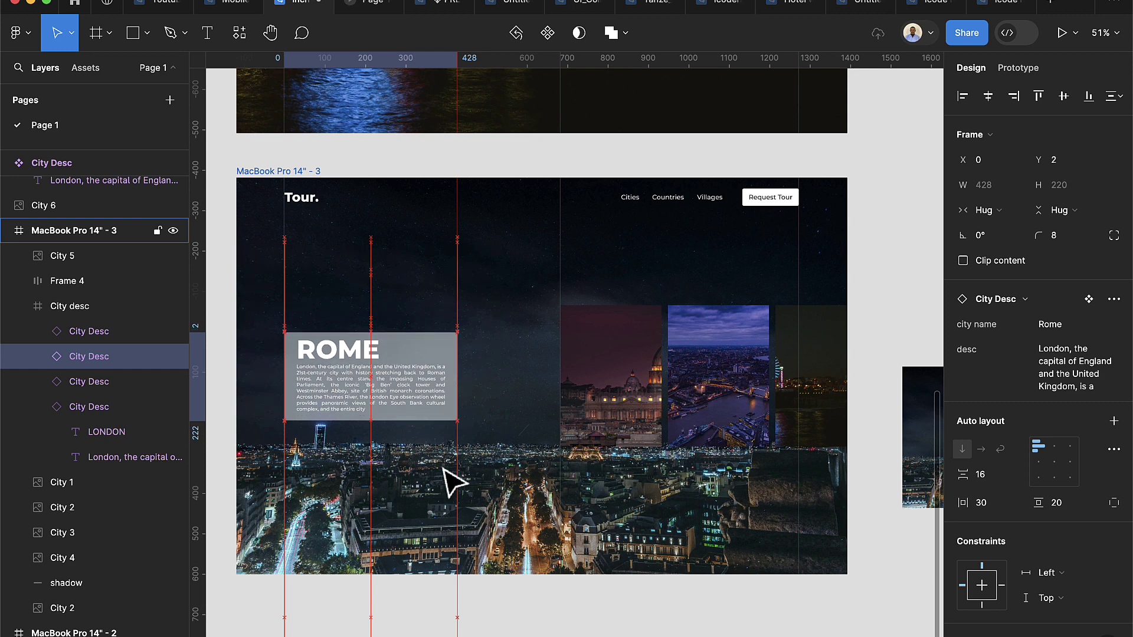
key(Up)
key(Up)
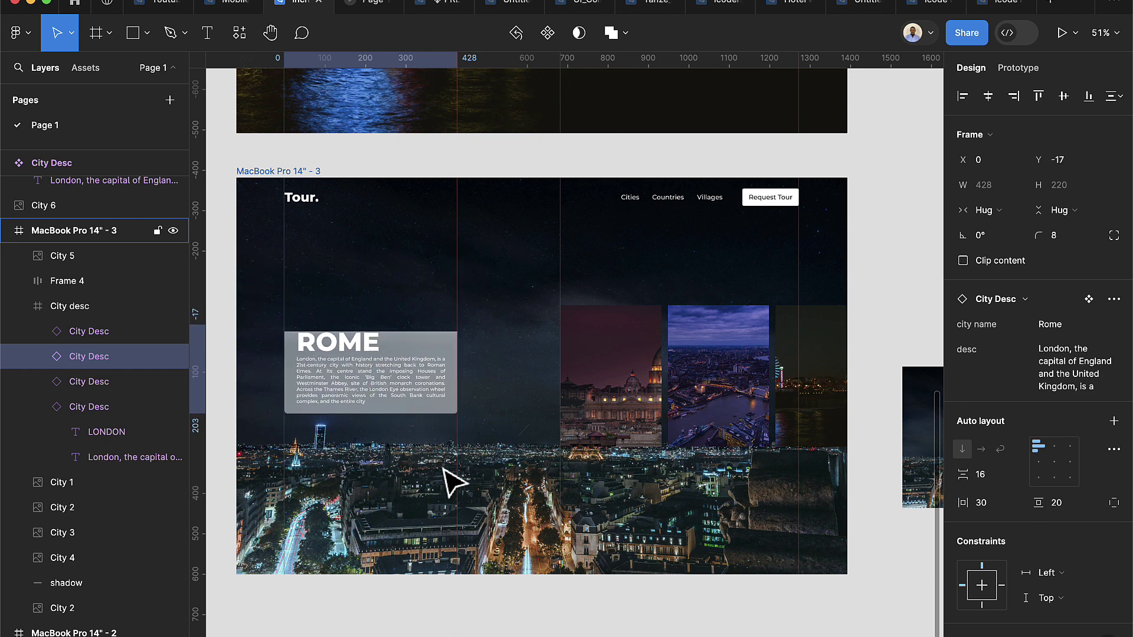
key(Down)
key(Down)
key(Down)
key(Down)
key(Down)
key(Down)
key(Down)
key(Down)
key(Down)
key(Down)
key(Down)
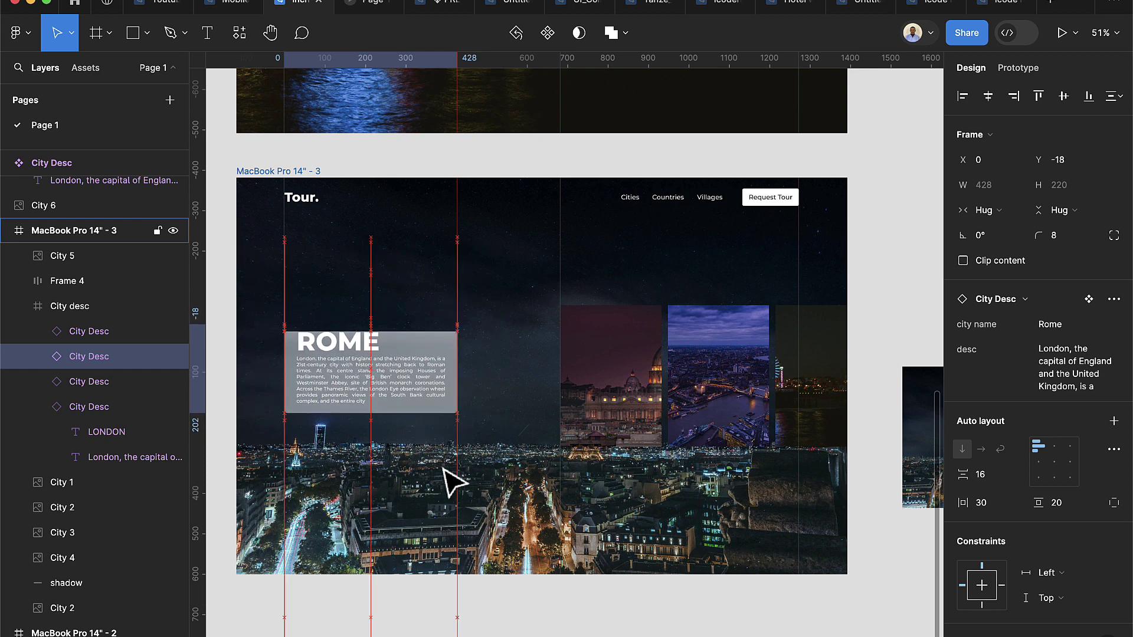
key(Down)
key(Down)
key(Down)
key(Down)
key(Down)
key(Down)
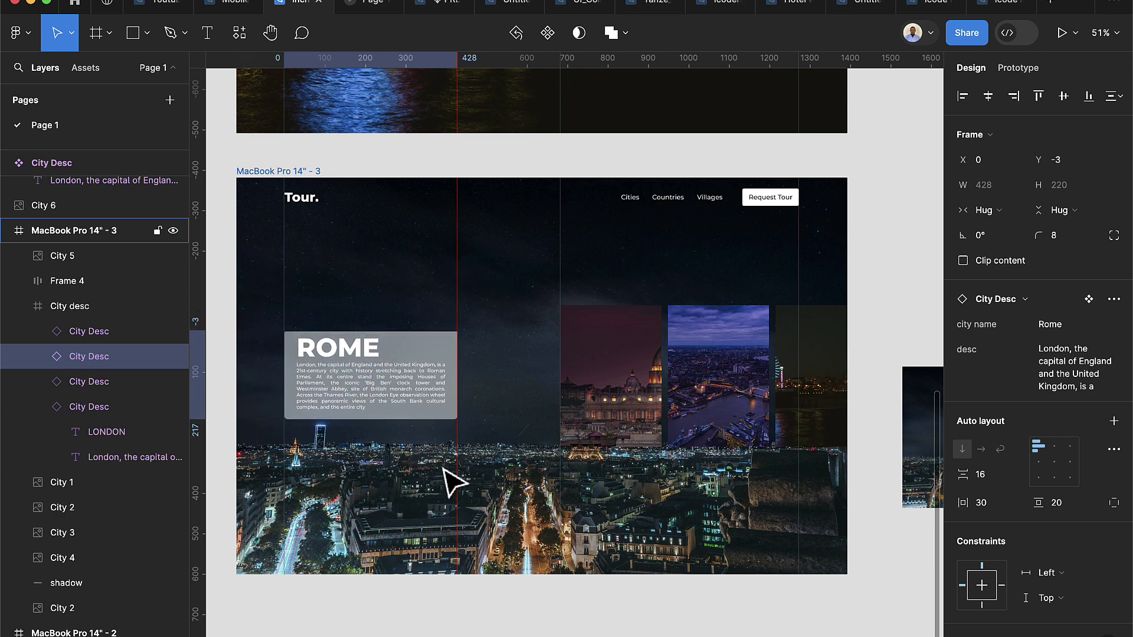
key(Down)
key(Down)
key(Down)
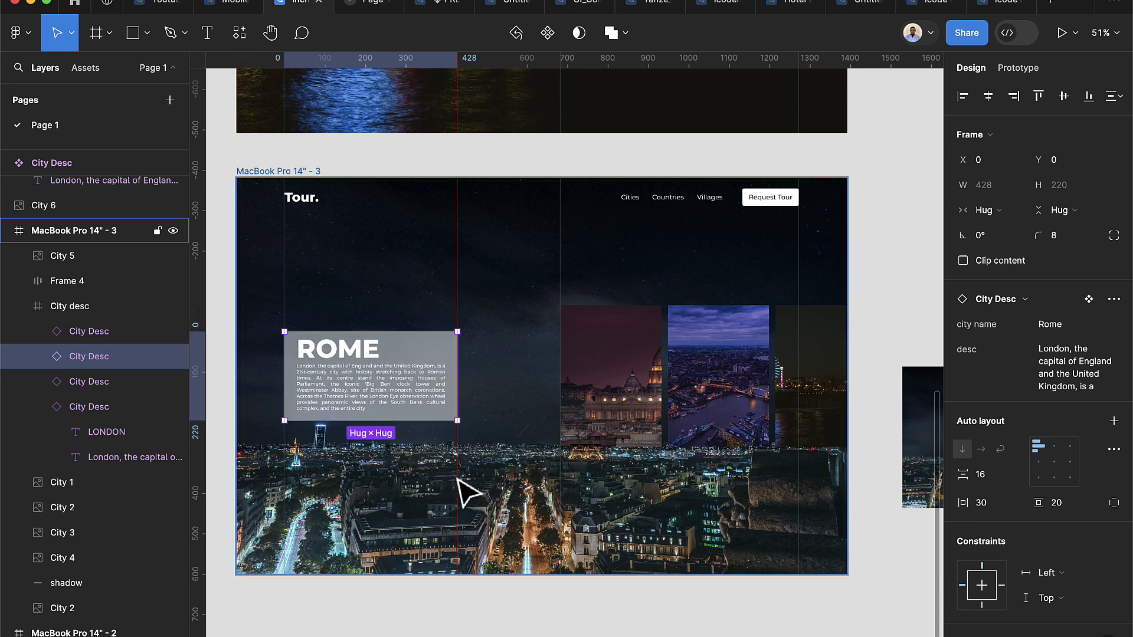
click(807, 611)
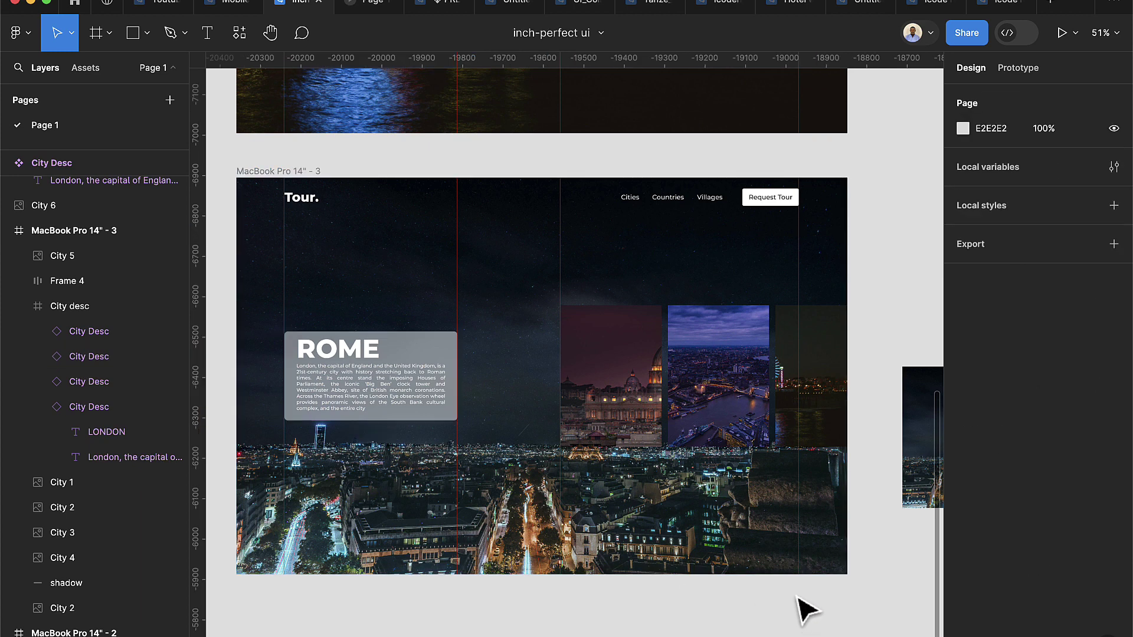
Cut the loose Paris image (City 6) from the canvas and paste it into the MacBook Pro 14" - 3 frame.
scroll(890, 513, right, 5)
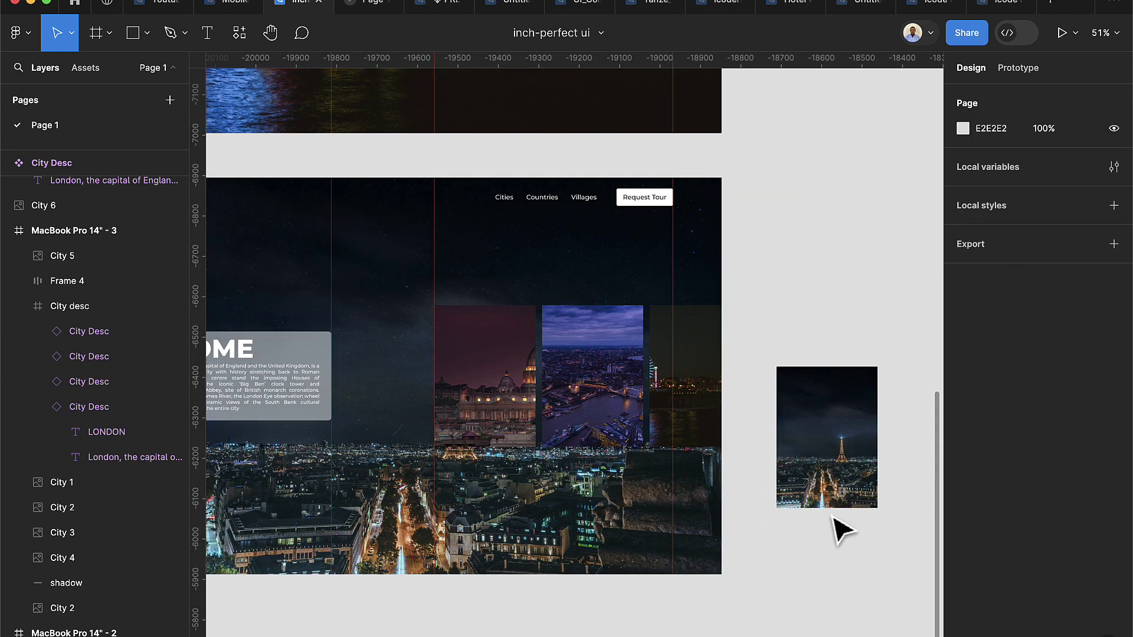
scroll(833, 517, down, 3)
click(838, 491)
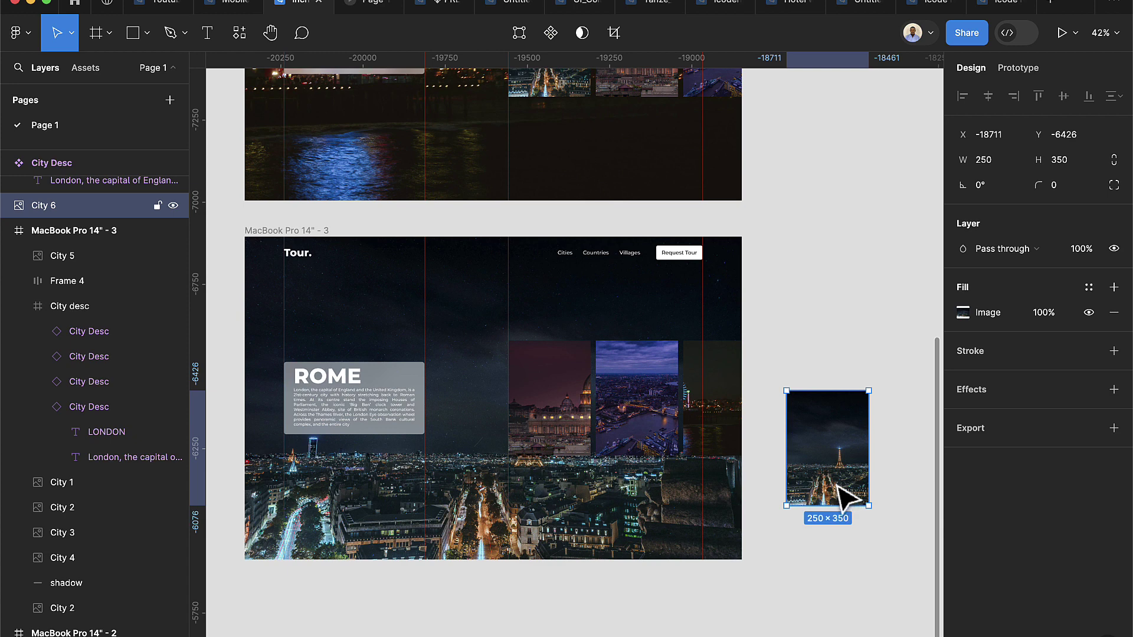
key(Delete)
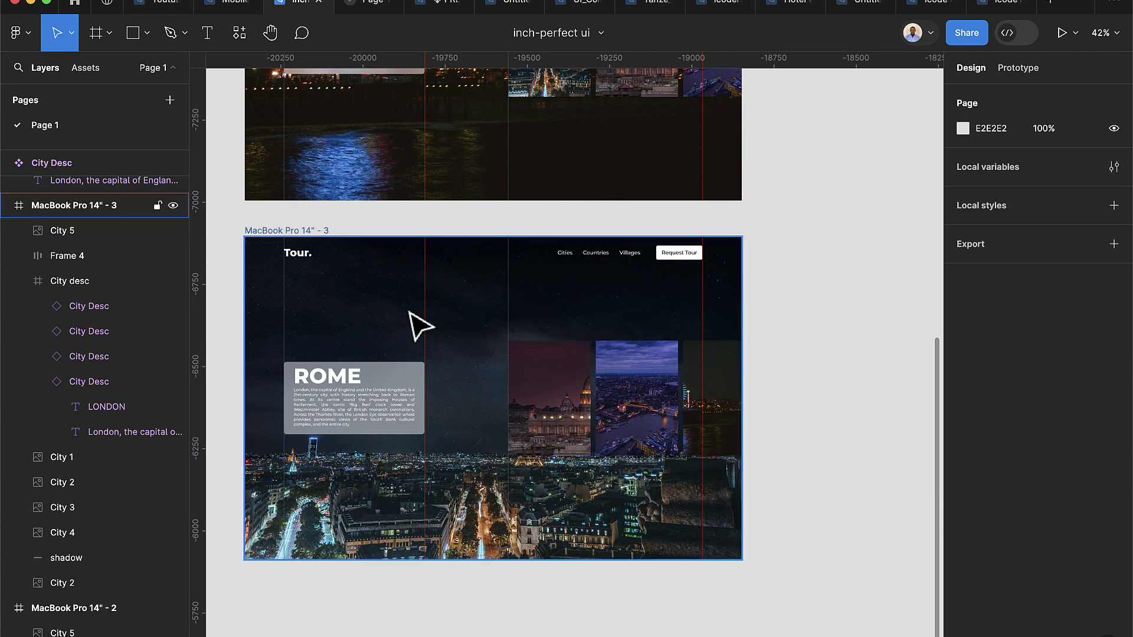
click(328, 234)
key(super+v)
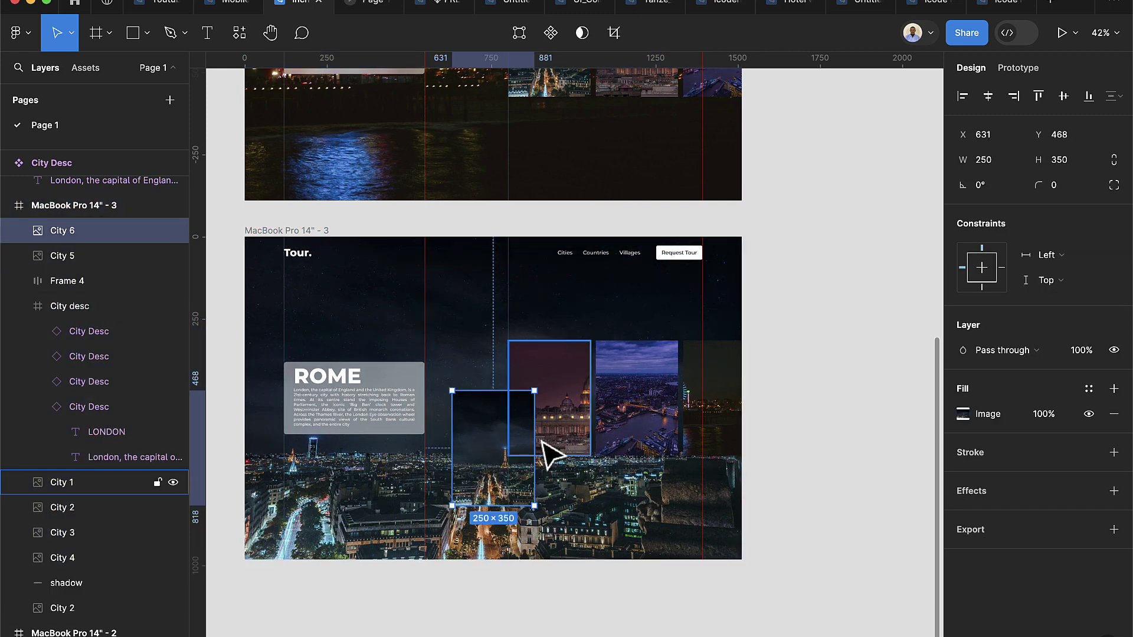
Position the pasted City 6 image beyond the frame's right edge at X 1623, Y 309.
drag(489, 454, 676, 399)
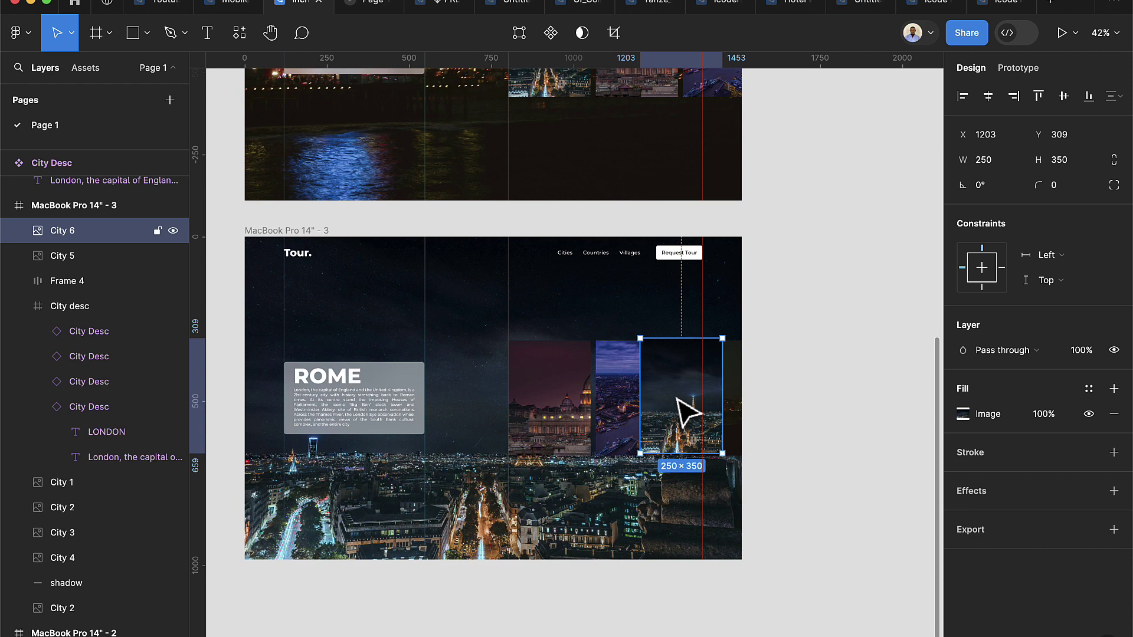
key(shift+Right)
key(shift+Right)
key(shift+Right)
key(shift+Right)
key(shift+Right)
key(shift+Right)
key(shift+Right)
key(shift+Right)
key(shift+Right)
key(shift+Right)
key(shift+Right)
key(shift+Right)
key(shift+Right)
key(shift+Right)
key(shift+Right)
key(shift+Right)
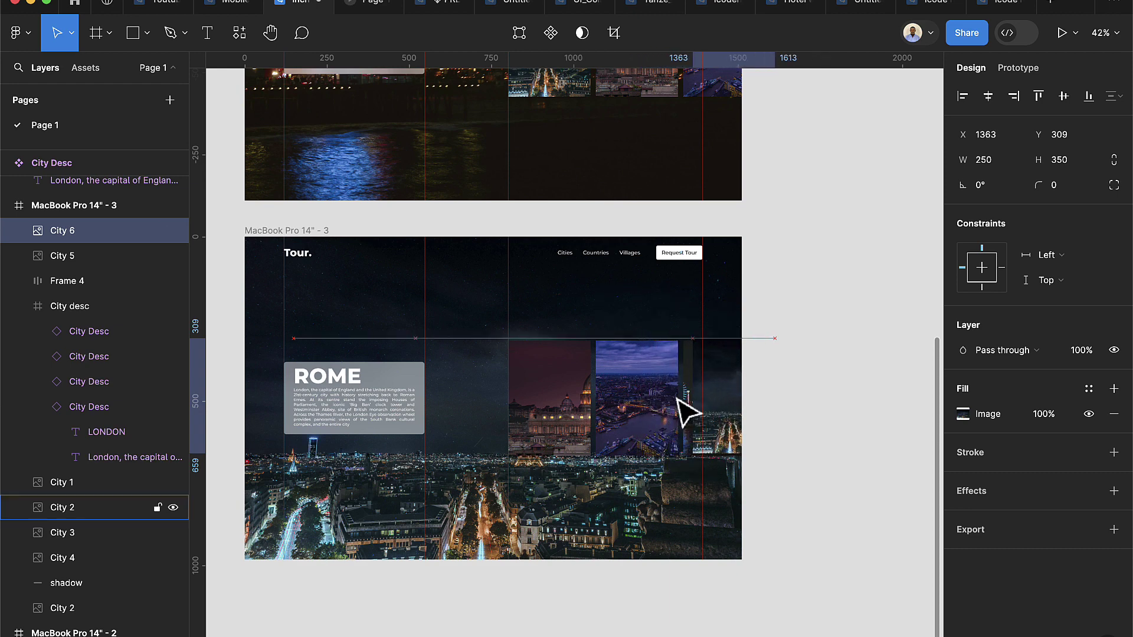
key(shift+Right)
key(shift+Right)
key(shift+Right)
key(shift+Right)
key(shift+Right)
key(shift+Right)
key(shift+Right)
key(shift+Right)
key(shift+Right)
key(shift+Right)
key(shift+Right)
key(shift+Right)
key(shift+Right)
key(shift+Right)
key(shift+Right)
key(shift+Right)
key(shift+Right)
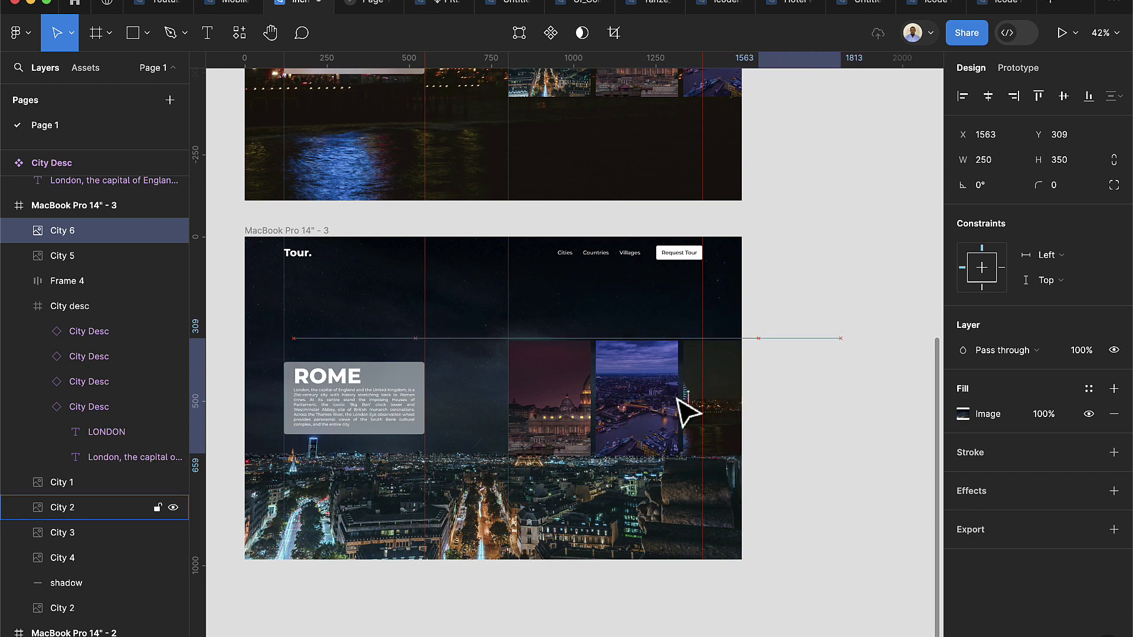
key(shift+Right)
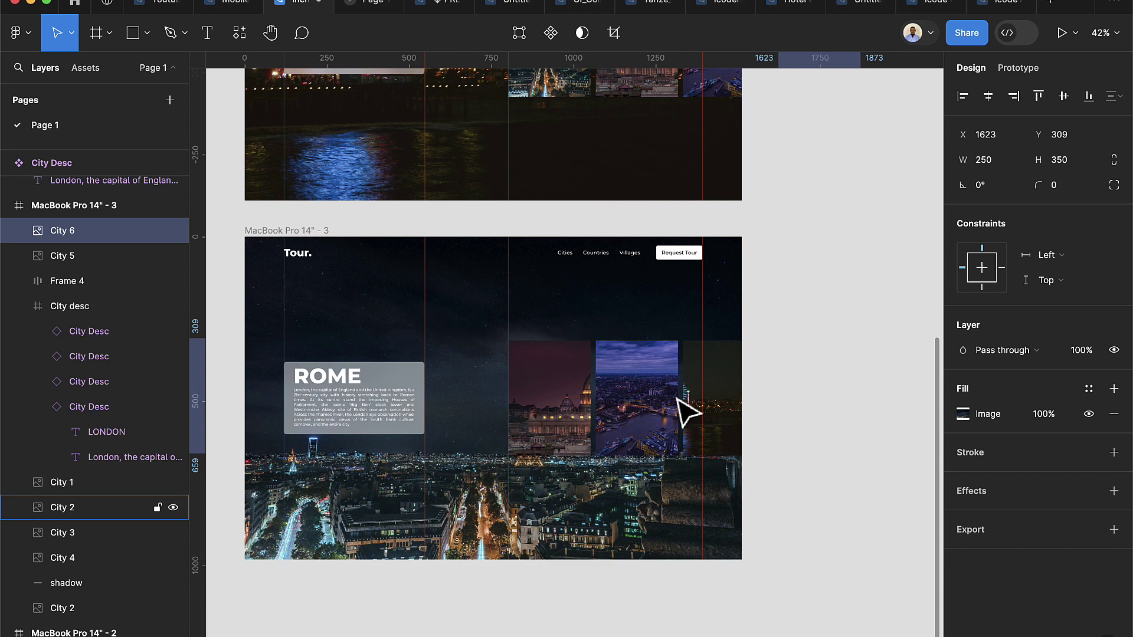
scroll(688, 413, down, 5)
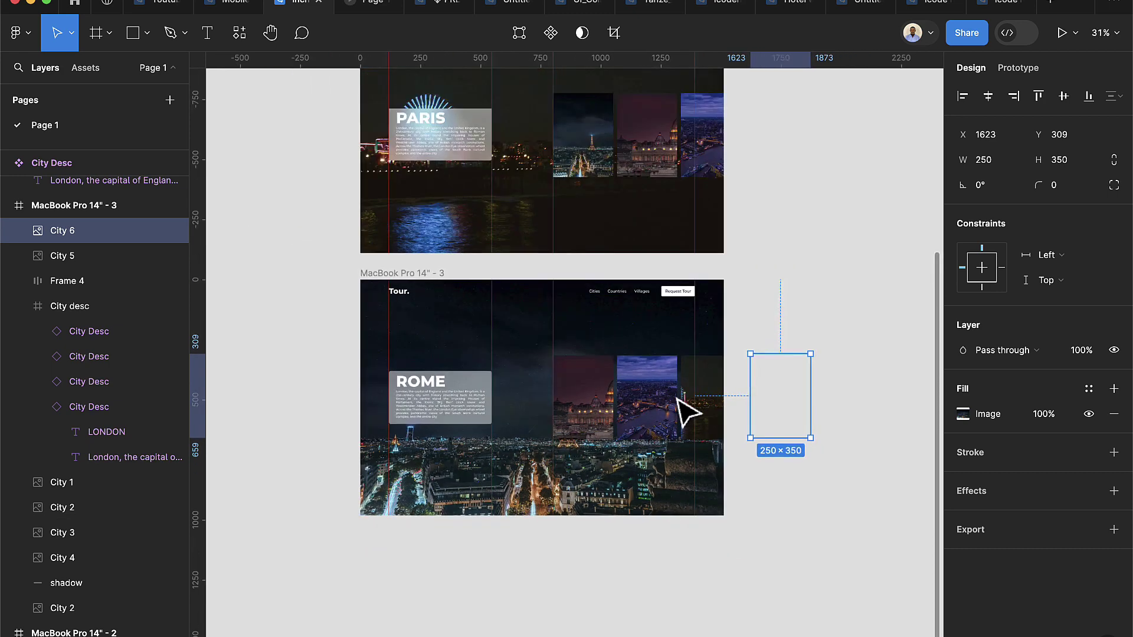
click(703, 535)
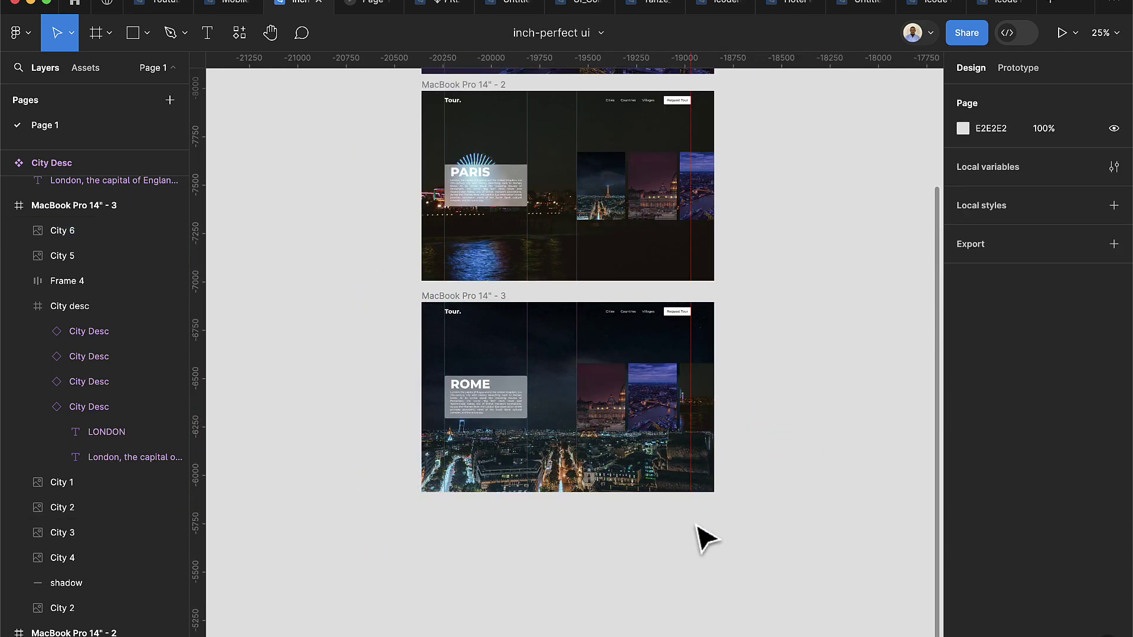
Duplicate the MacBook Pro 14" - 3 frame and place the copy directly below it at X -20359, Y -5776.
click(473, 297)
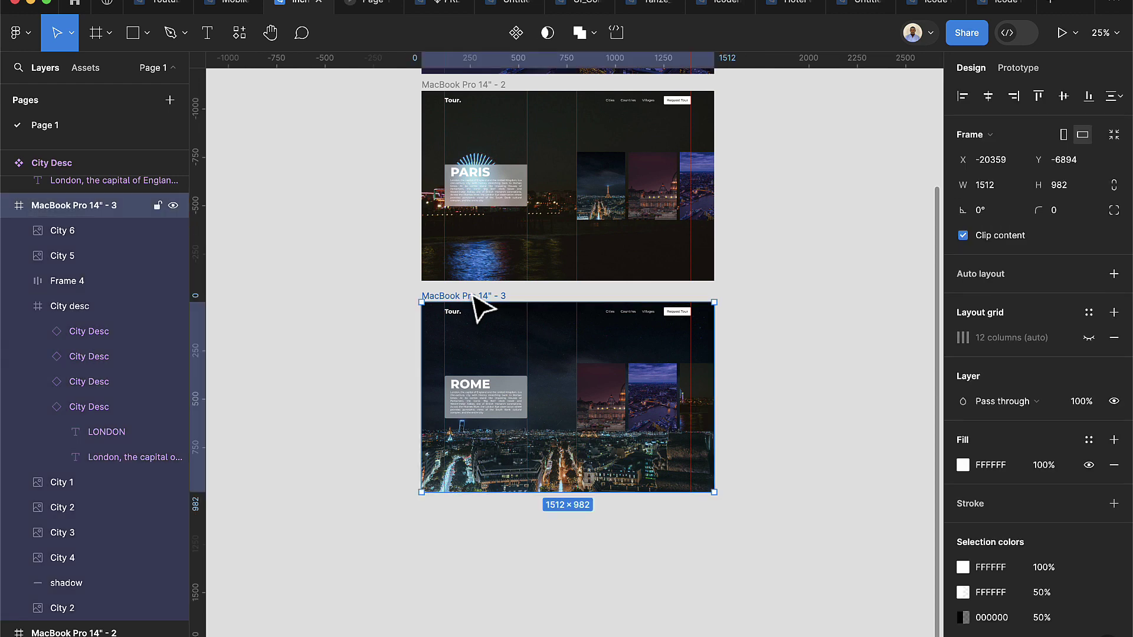
key(super+d)
drag(652, 334, 364, 526)
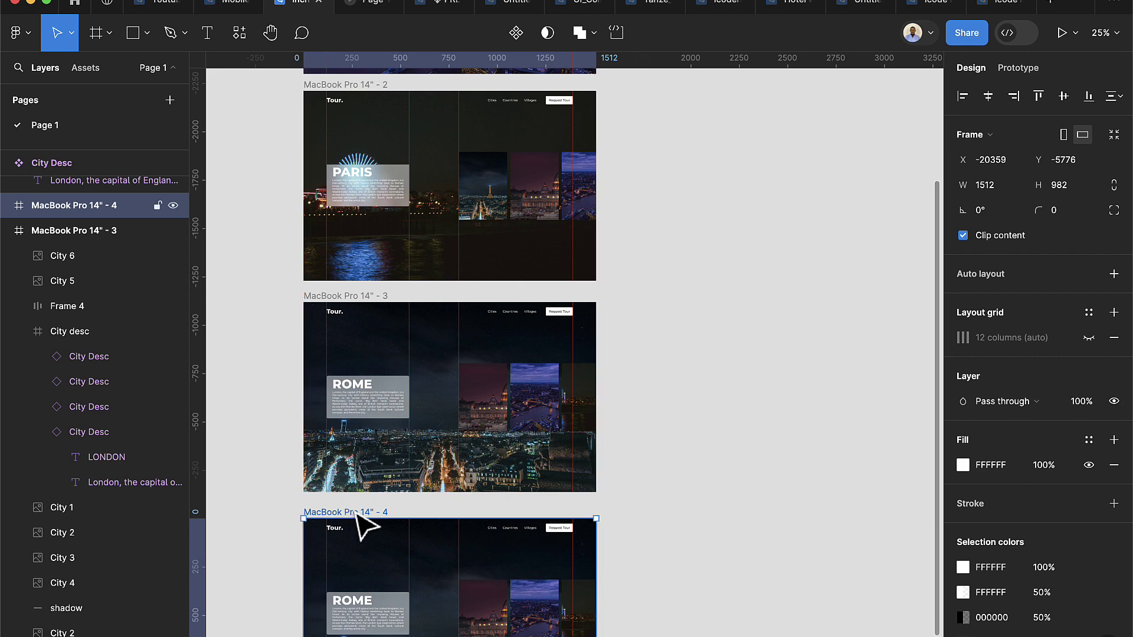
In outline view, align City 6 with the image row in the MacBook Pro 14" - 4 frame at X 1600, Y 316.
scroll(384, 489, down, 5)
scroll(360, 333, up, 2)
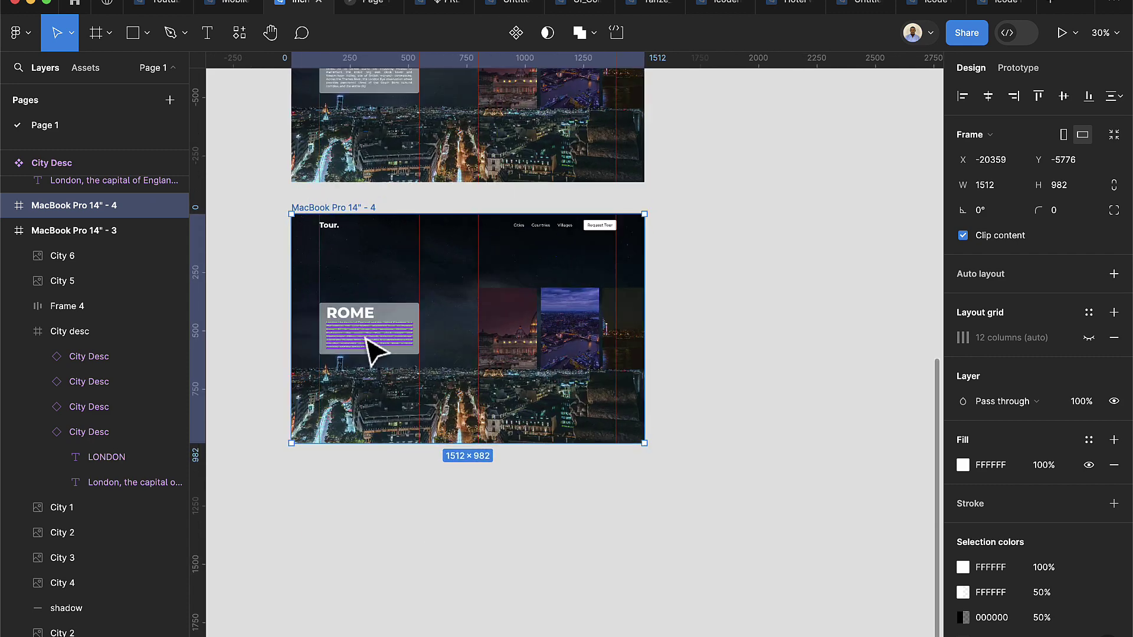
scroll(366, 341, up, 3)
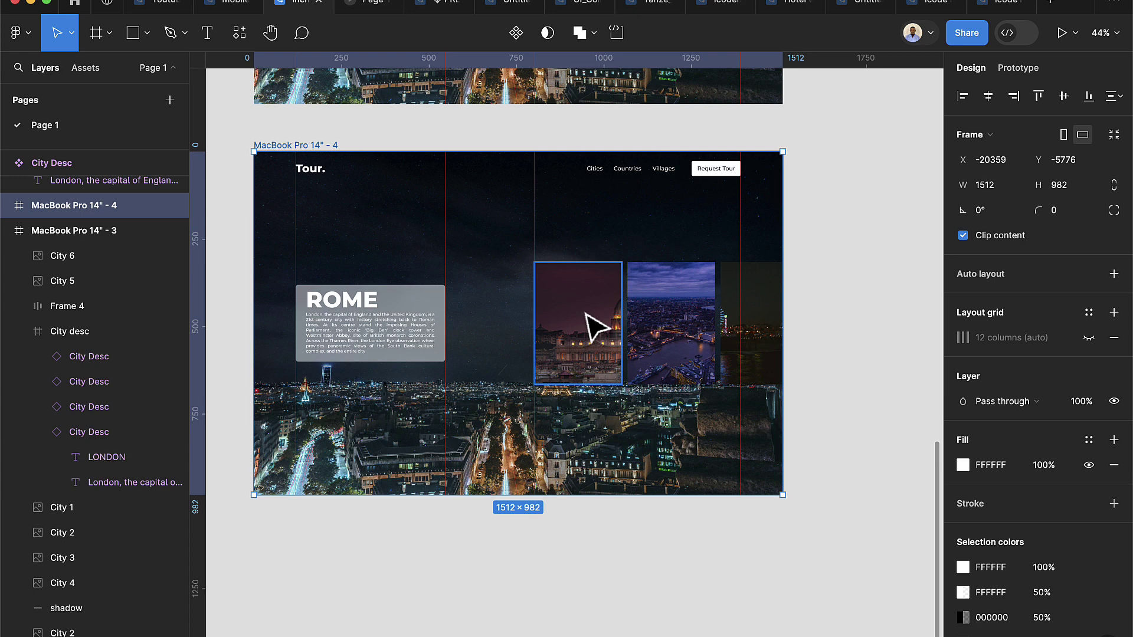
key(super+y)
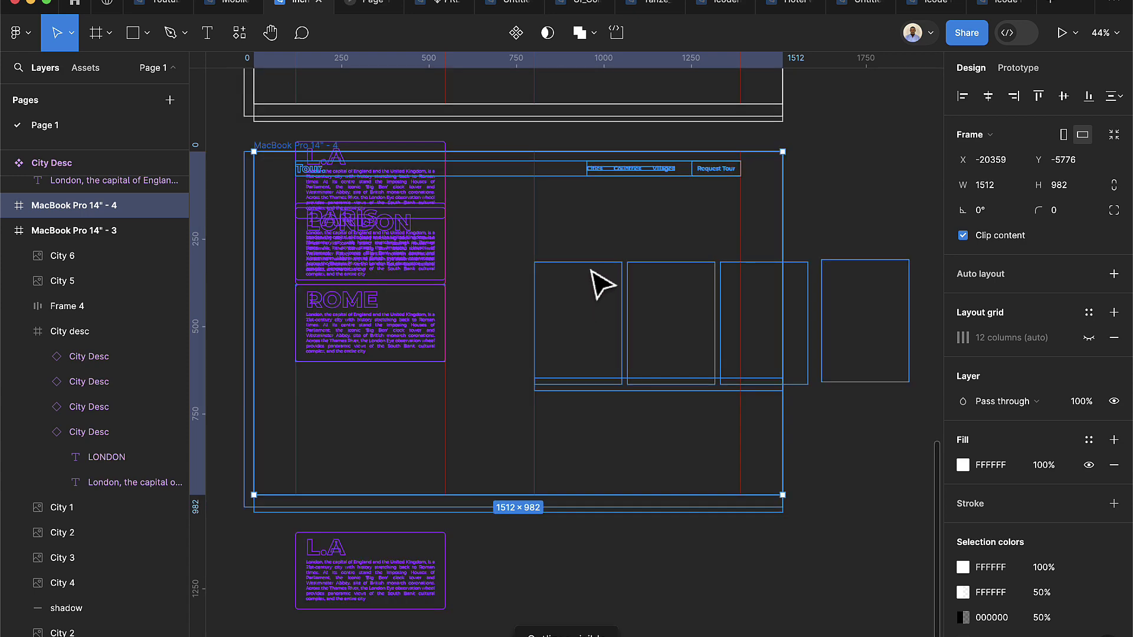
key(Escape)
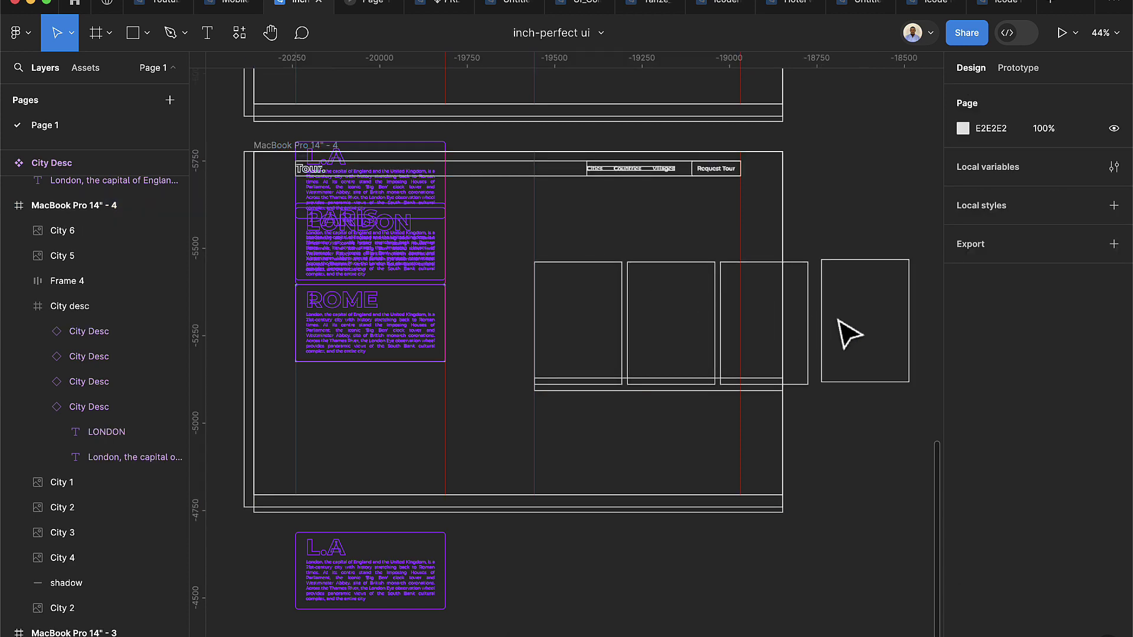
click(826, 334)
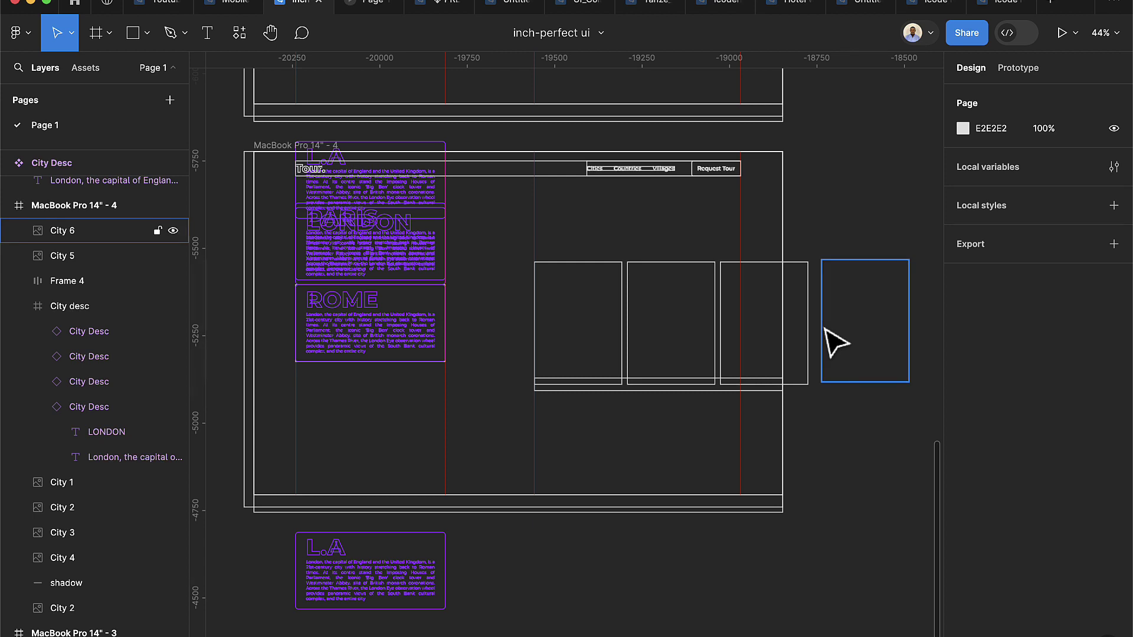
drag(845, 327, 834, 331)
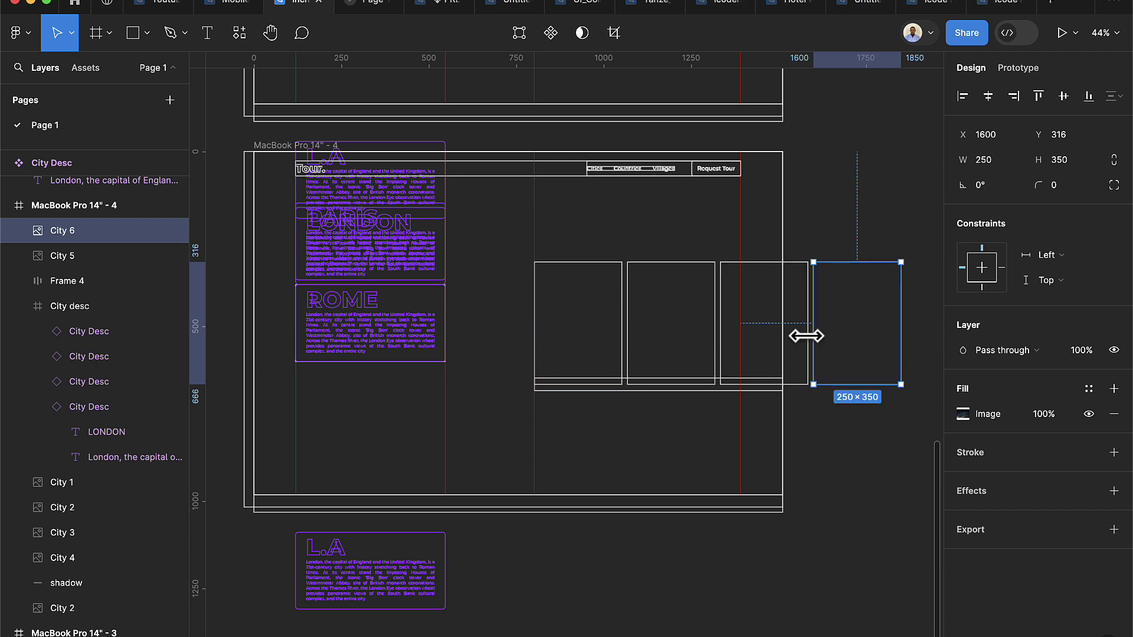
Leave outline view and shift the row of four city images in MacBook Pro 14" - 4 left by 270 px.
scroll(809, 338, up, 3)
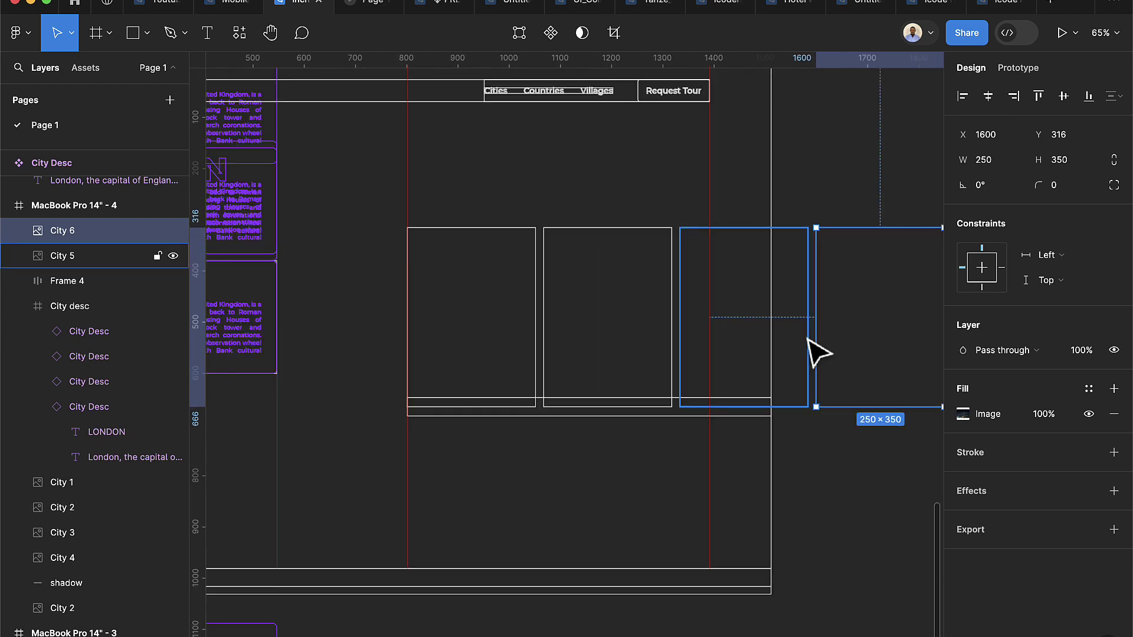
shift+click(805, 353)
shift+click(654, 236)
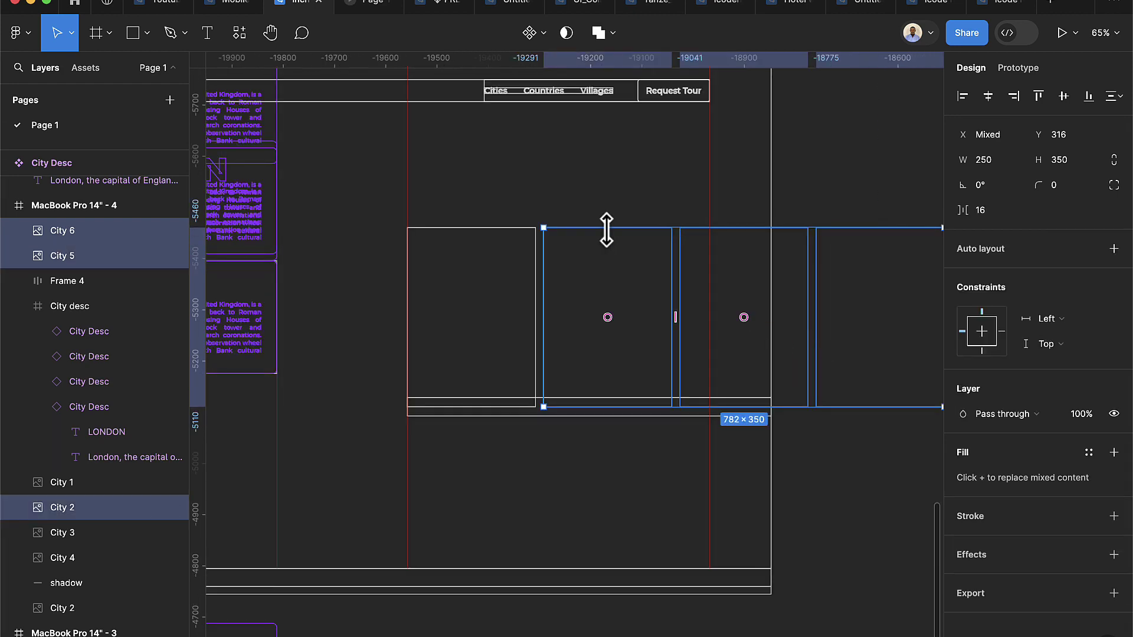
shift+click(503, 236)
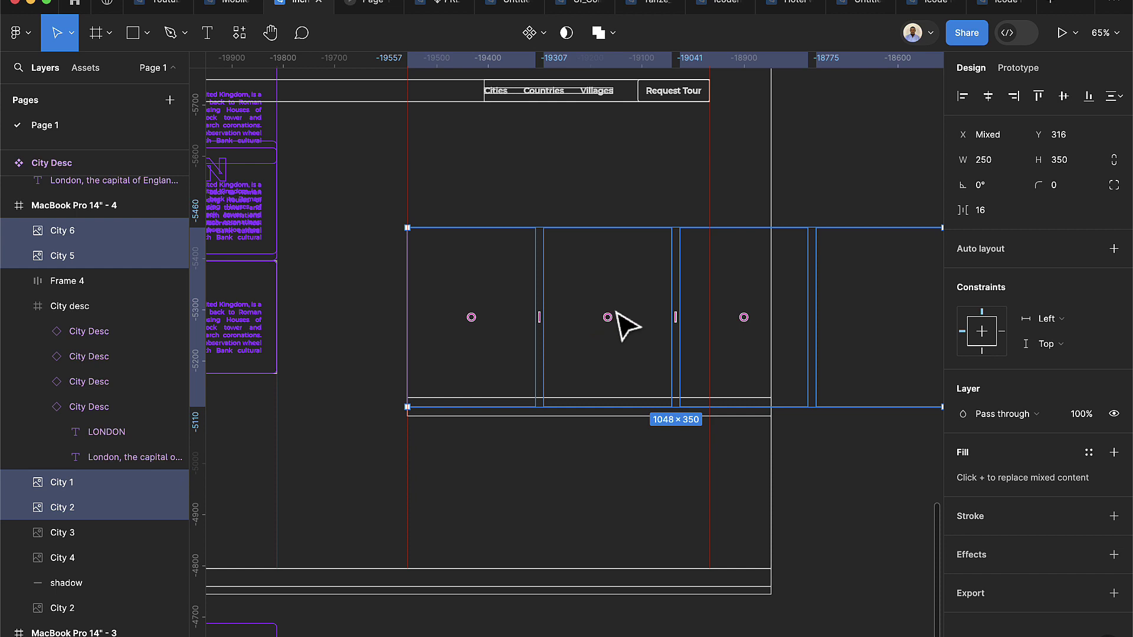
scroll(625, 326, down, 2)
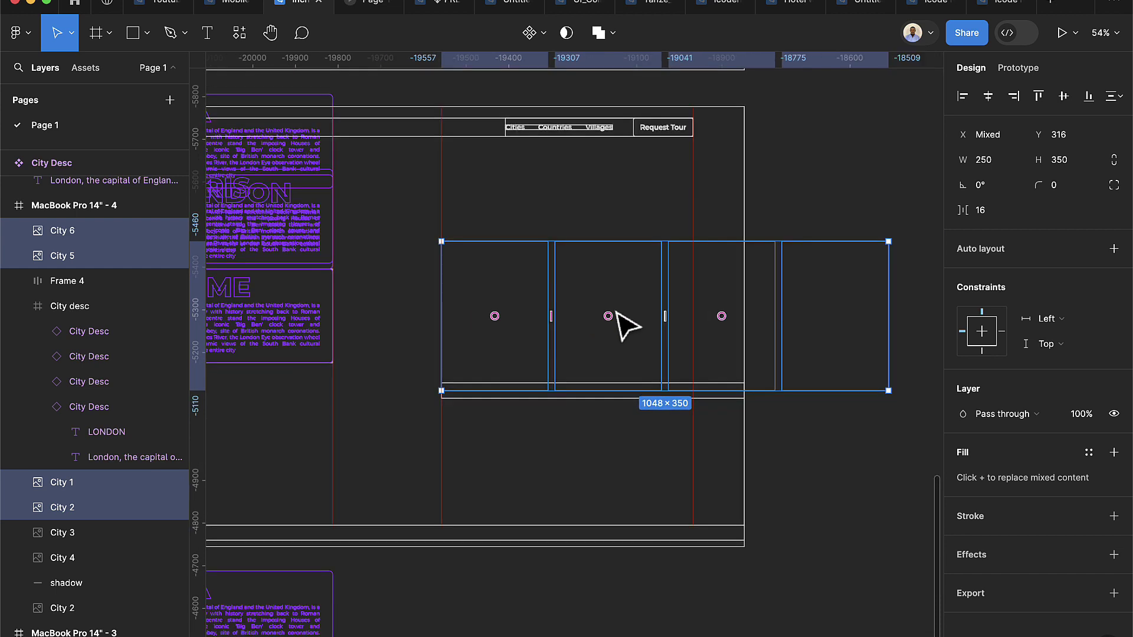
key(super+y)
key(shift+Left)
key(shift+Left)
key(shift+Left)
key(shift+Left)
key(shift+Left)
key(shift+Left)
key(shift+Left)
key(shift+Left)
key(shift+Left)
key(shift+Left)
key(shift+Left)
key(shift+Left)
key(shift+Left)
key(shift+Left)
key(shift+Left)
key(shift+Left)
key(shift+Left)
key(shift+Left)
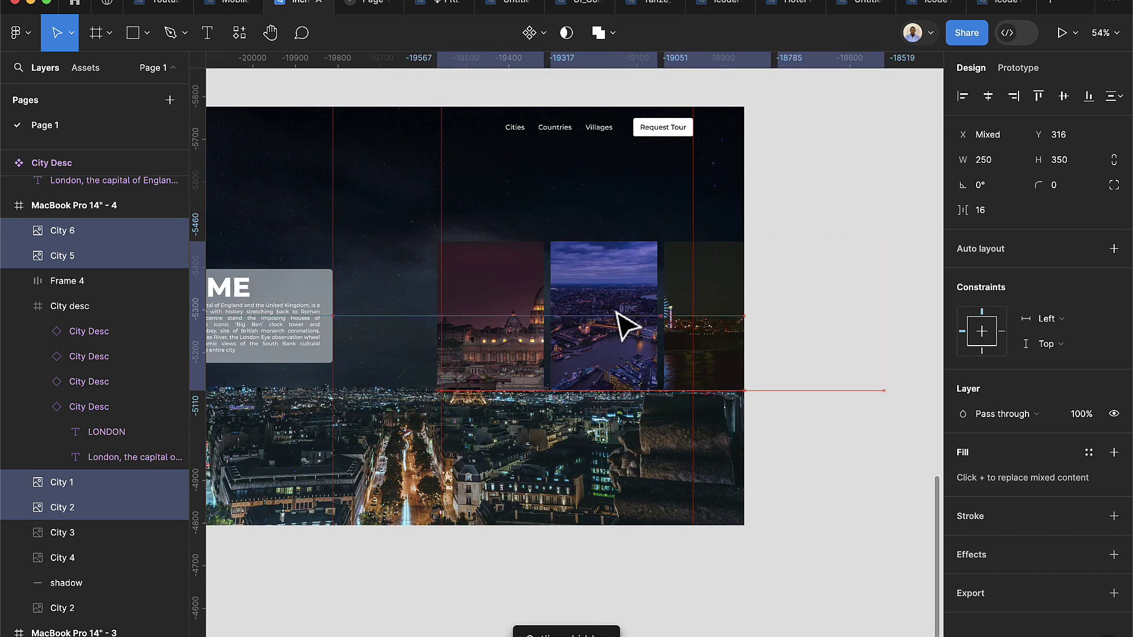
key(shift+Left)
key(shift+Left)
key(shift+Left)
key(shift+Left)
key(shift+Left)
key(shift+Left)
key(shift+Left)
key(shift+Left)
key(shift+Left)
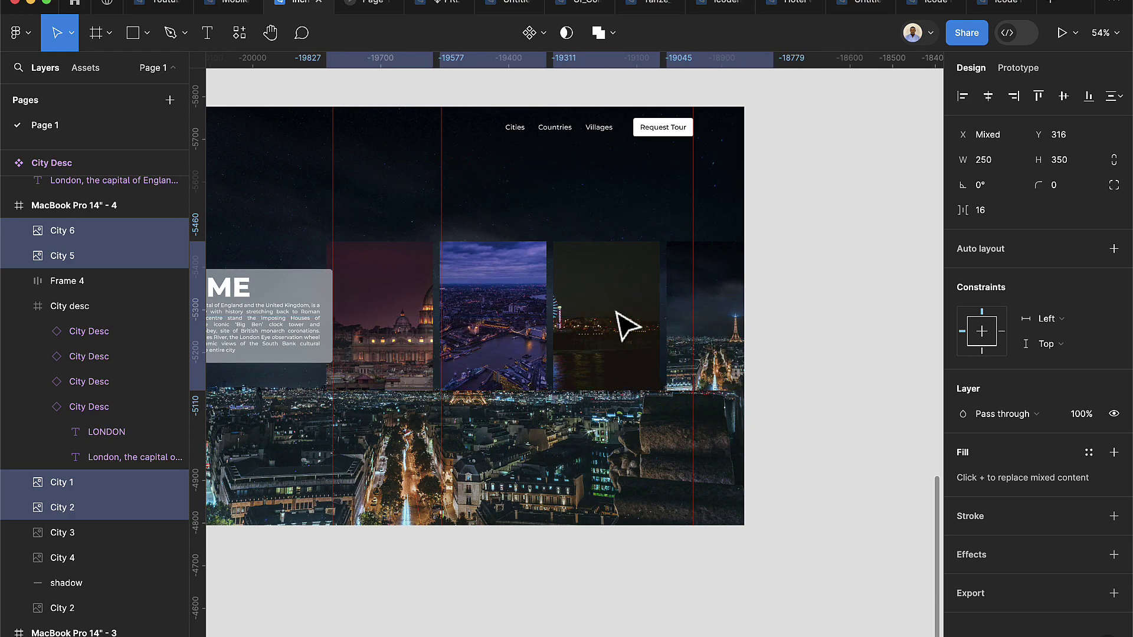
Fine-tune the image row so the London image's left edge meets the column guide, with City 1 at X 536.
scroll(462, 285, up, 6)
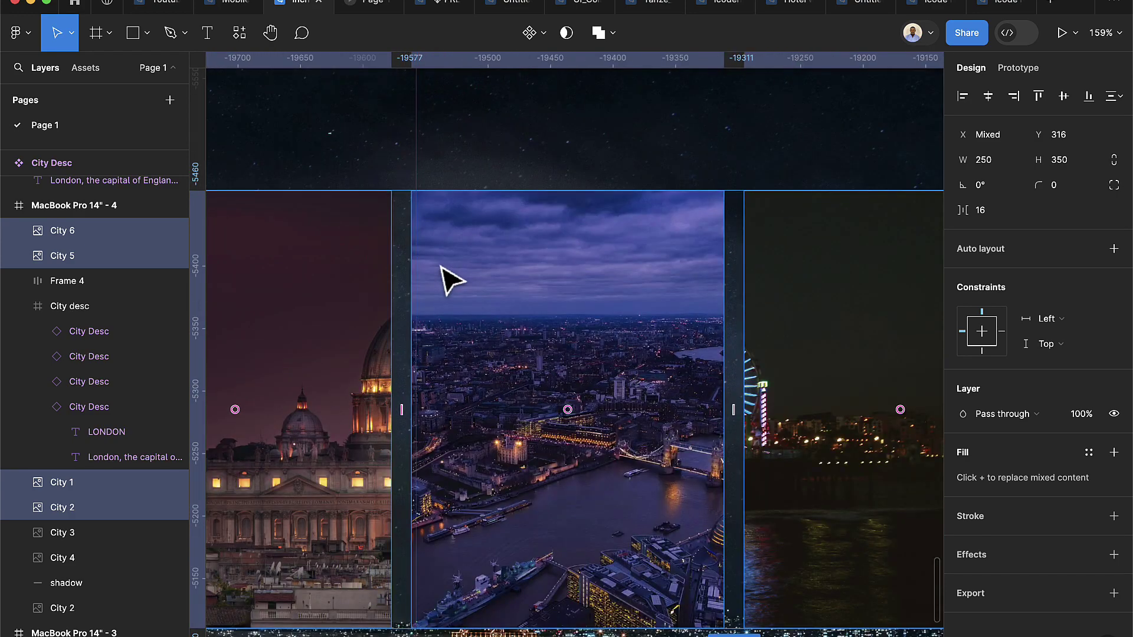
key(shift+Right)
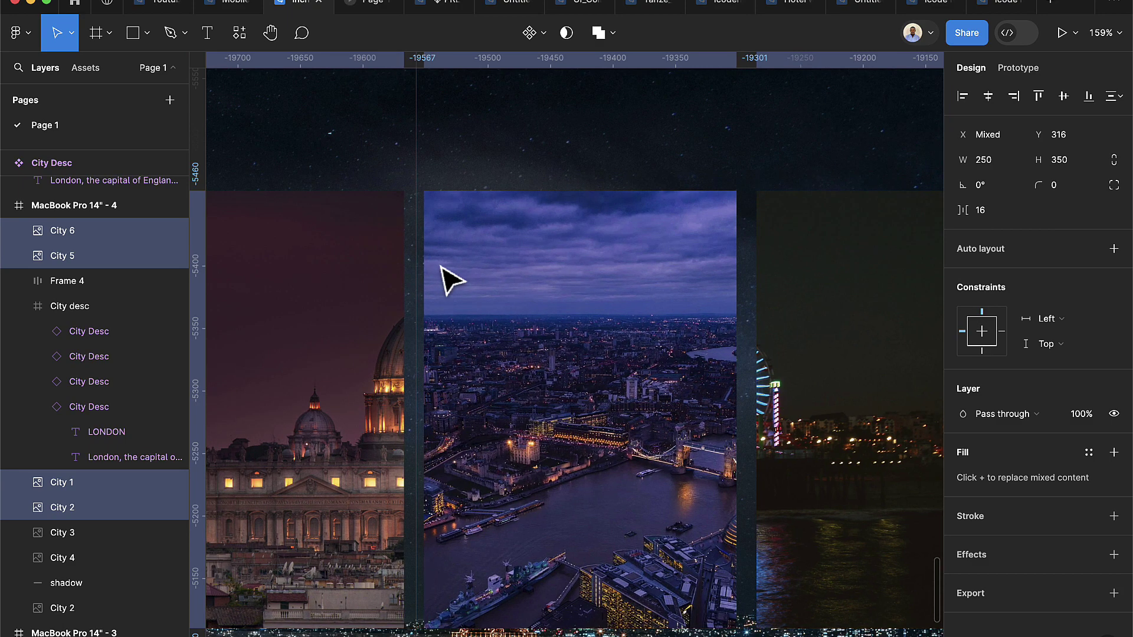
key(Left)
key(Left)
key(Left)
key(Left)
key(Left)
key(Left)
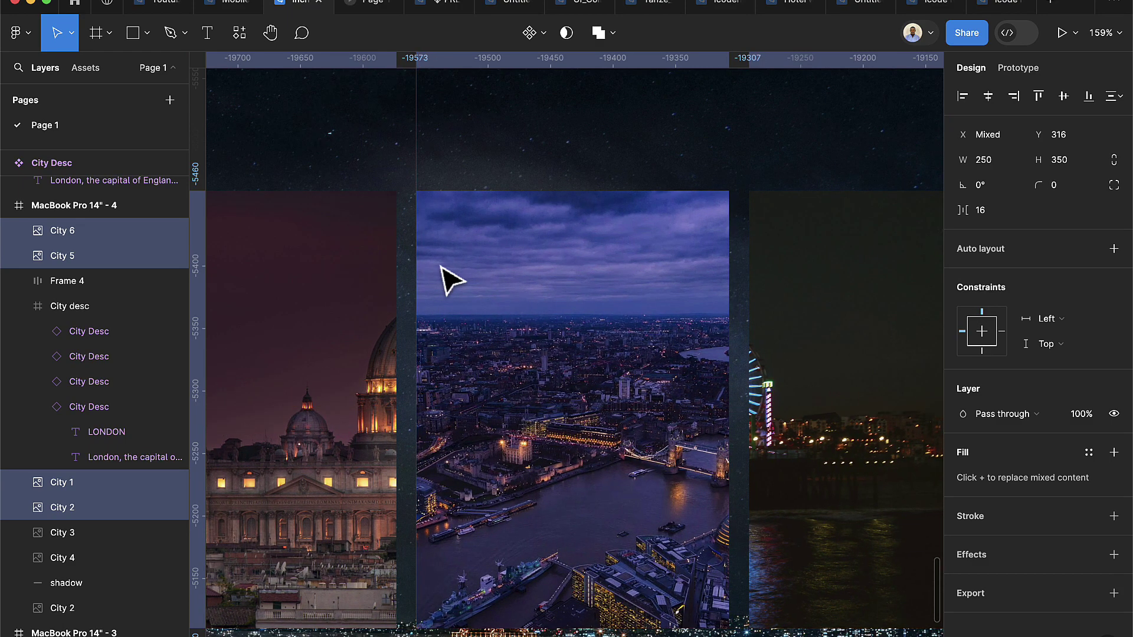
scroll(452, 281, down, 10)
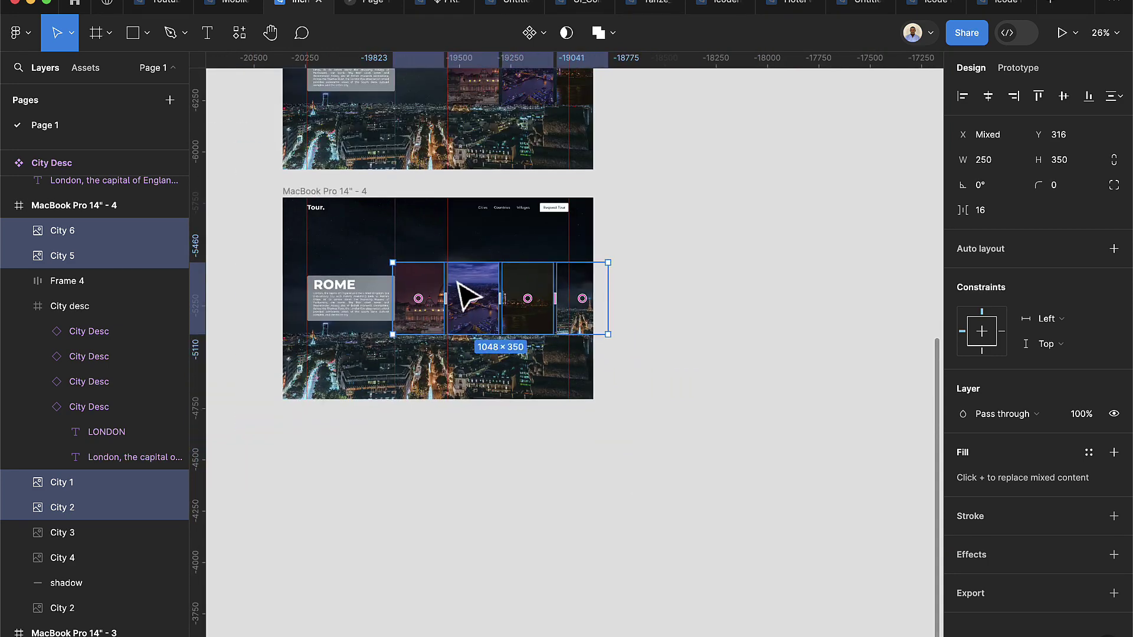
Place a duplicate of only the Rome image (City 1) on the empty canvas beside the MacBook Pro 14" - 4 frame.
key(super+d)
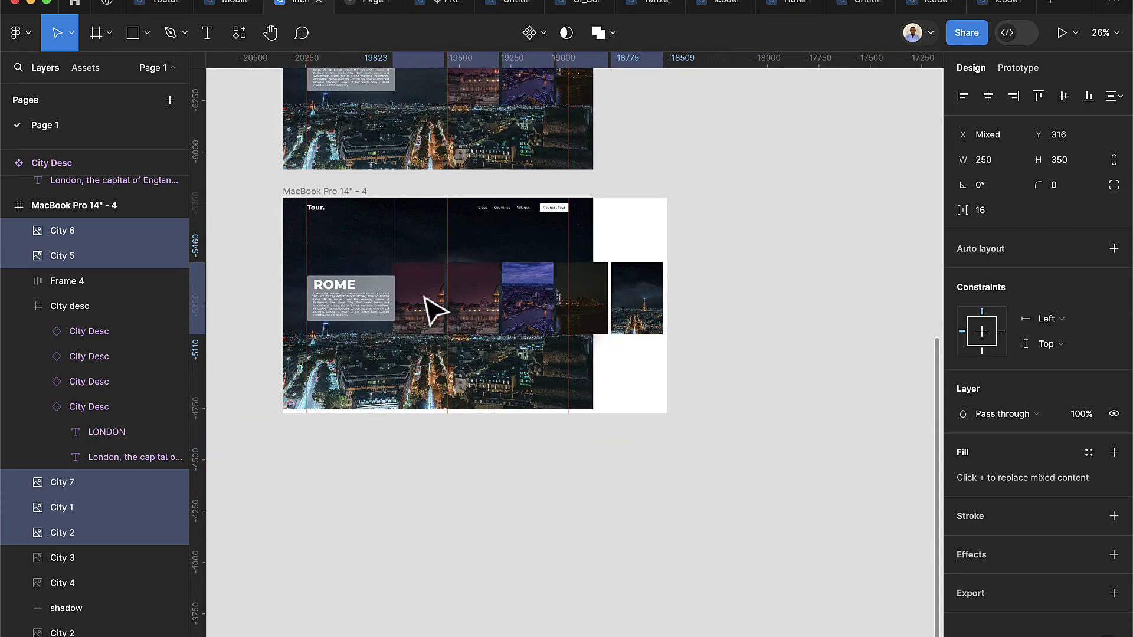
key(super+z)
click(426, 315)
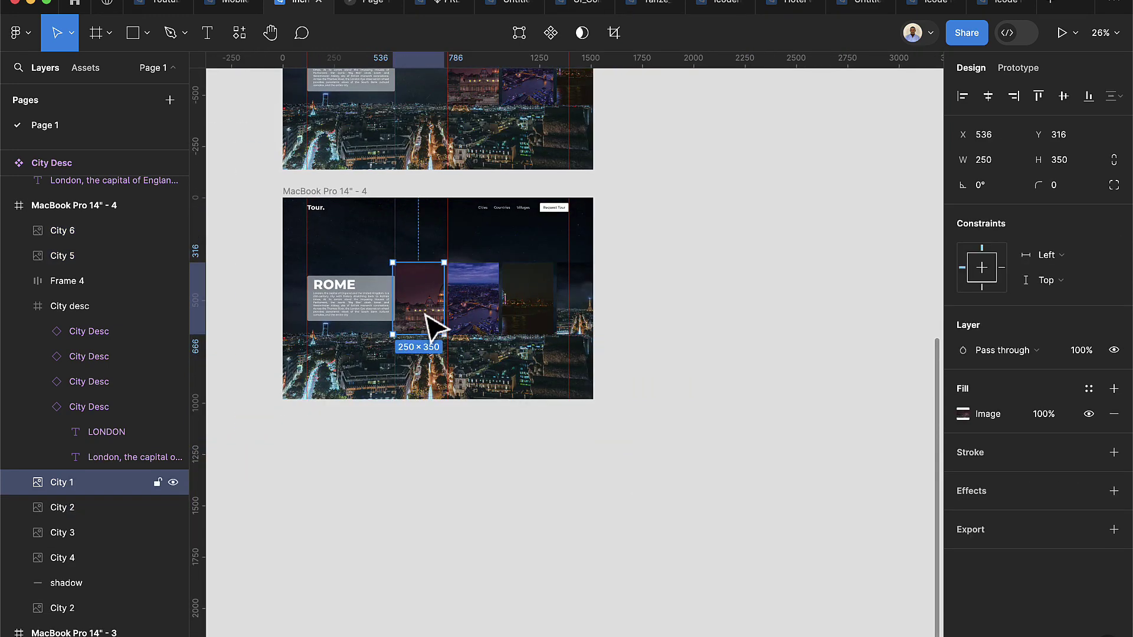
drag(434, 322, 804, 341)
Enlarge the City 1 image in MacBook Pro 14" - 4 to 1512 × 1089 at X 0, Y 0 as the full background.
click(432, 317)
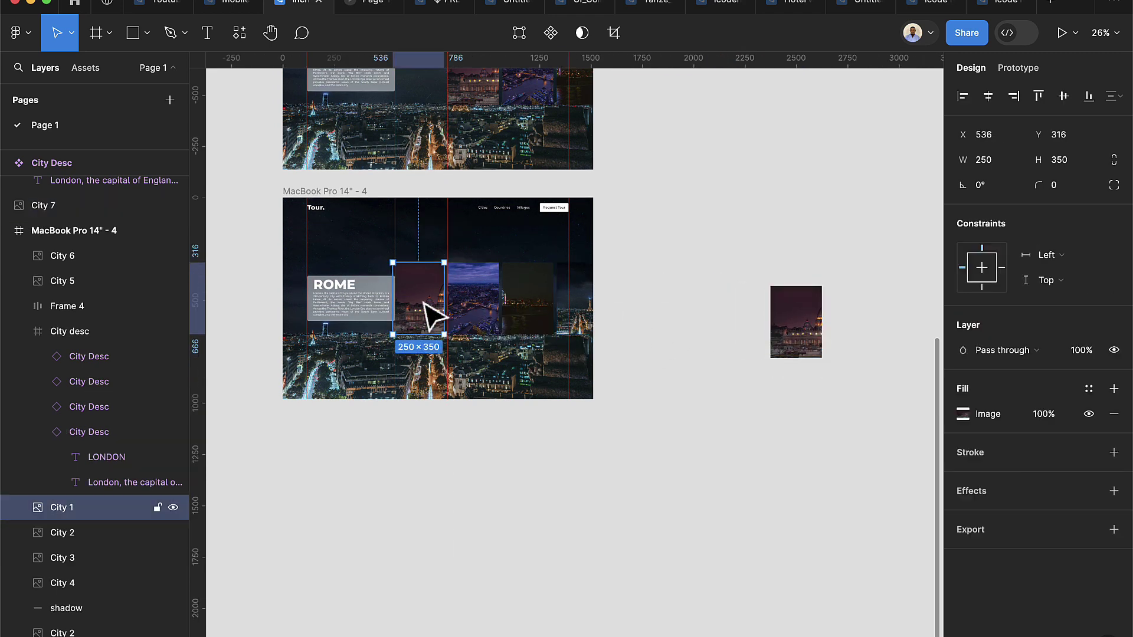
drag(393, 263, 282, 197)
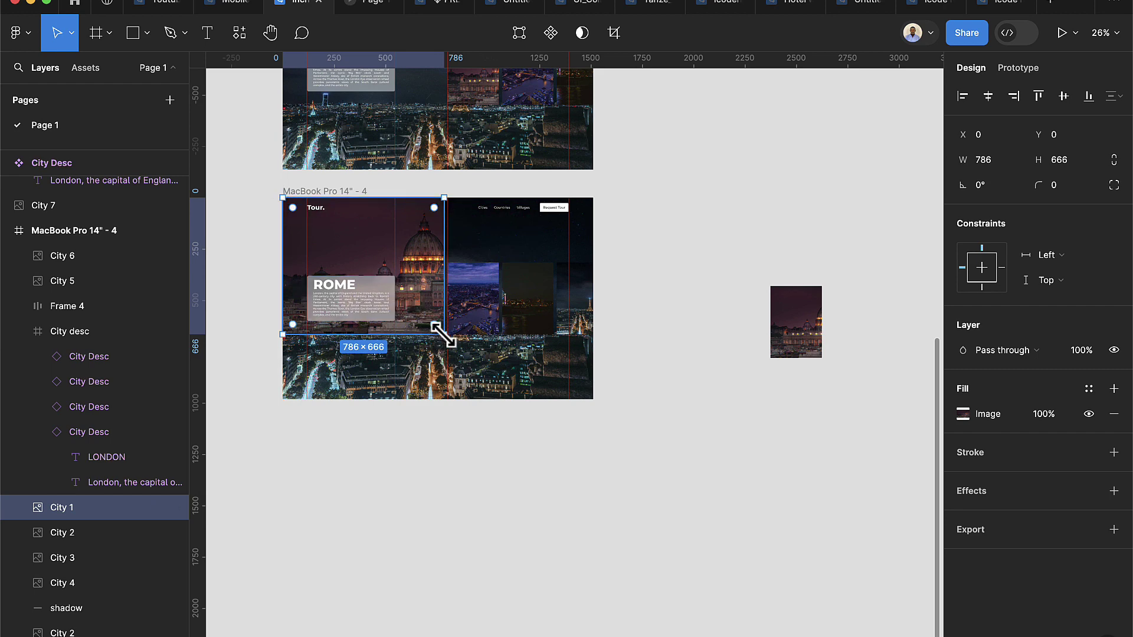
drag(443, 334, 594, 425)
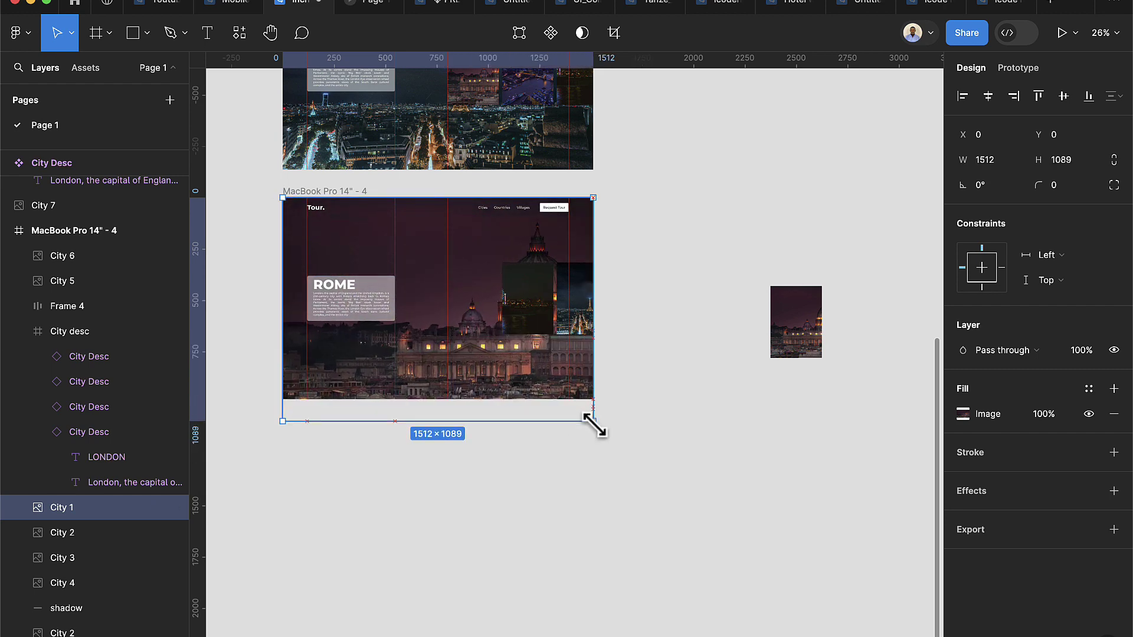
click(664, 441)
scroll(664, 433, down, 5)
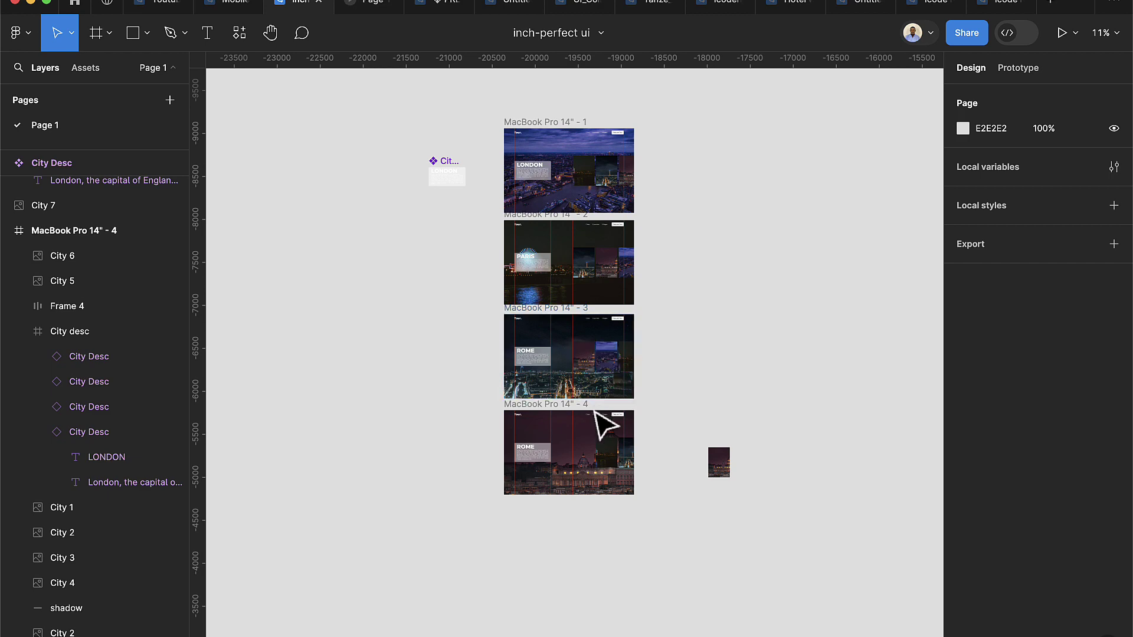
Move the Rome description card up out of the City desc clipping frame in MacBook Pro 14" - 4 to Y -230.
scroll(577, 479, up, 8)
click(511, 399)
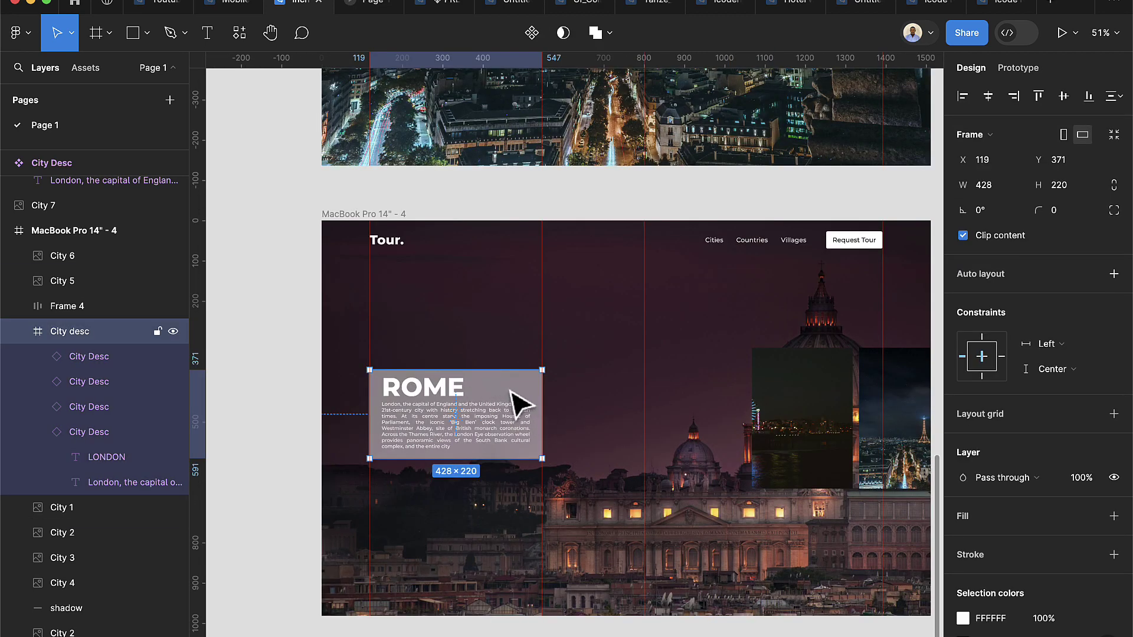
double_click(519, 406)
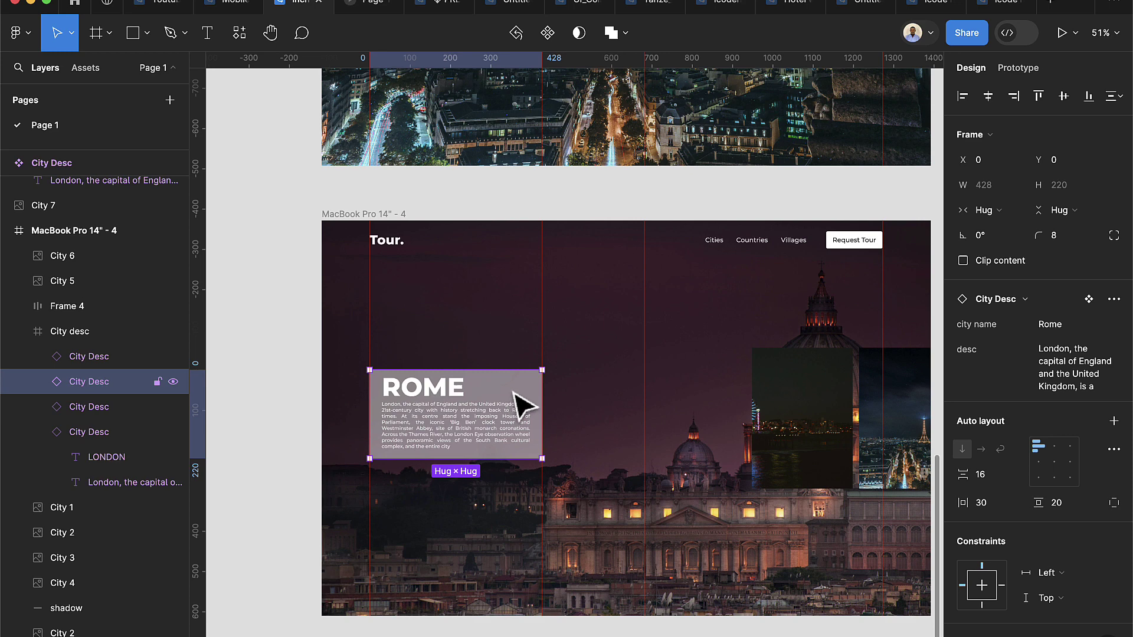
key(shift+Up)
key(shift+Up)
key(shift+Up)
key(shift+Up)
key(shift+Up)
key(shift+Up)
key(shift+Up)
key(shift+Up)
key(shift+Up)
key(shift+Up)
key(shift+Up)
key(shift+Up)
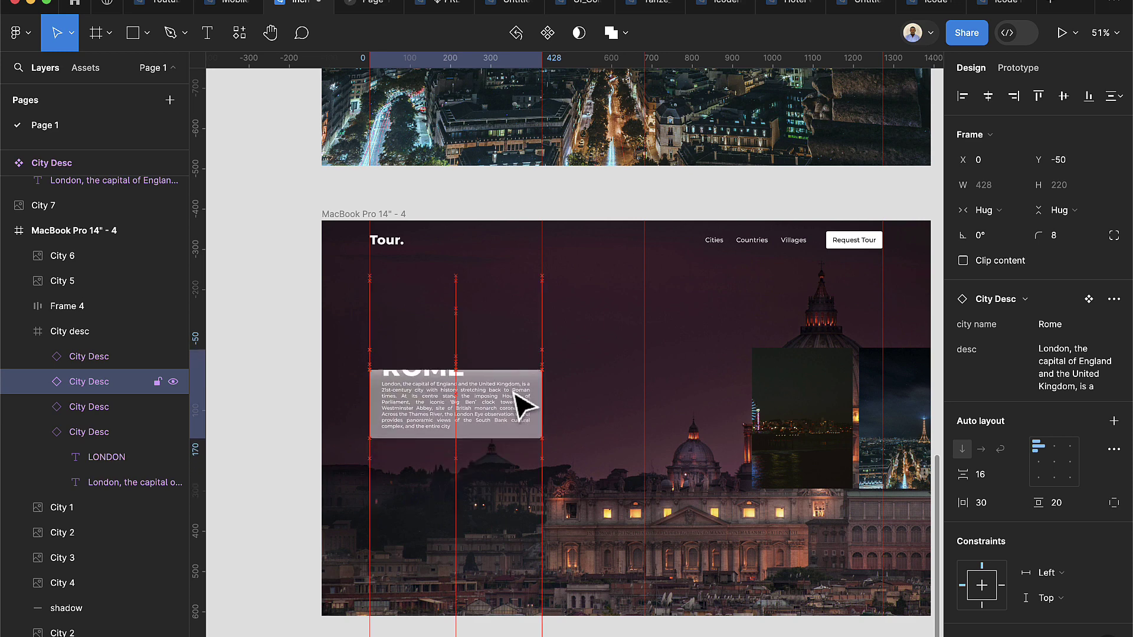
key(shift+Up)
key(shift+Up)
key(shift+Up)
key(shift+Up)
key(shift+Up)
key(shift+Up)
key(shift+Up)
key(shift+Up)
key(shift+Up)
key(shift+Up)
key(shift+Up)
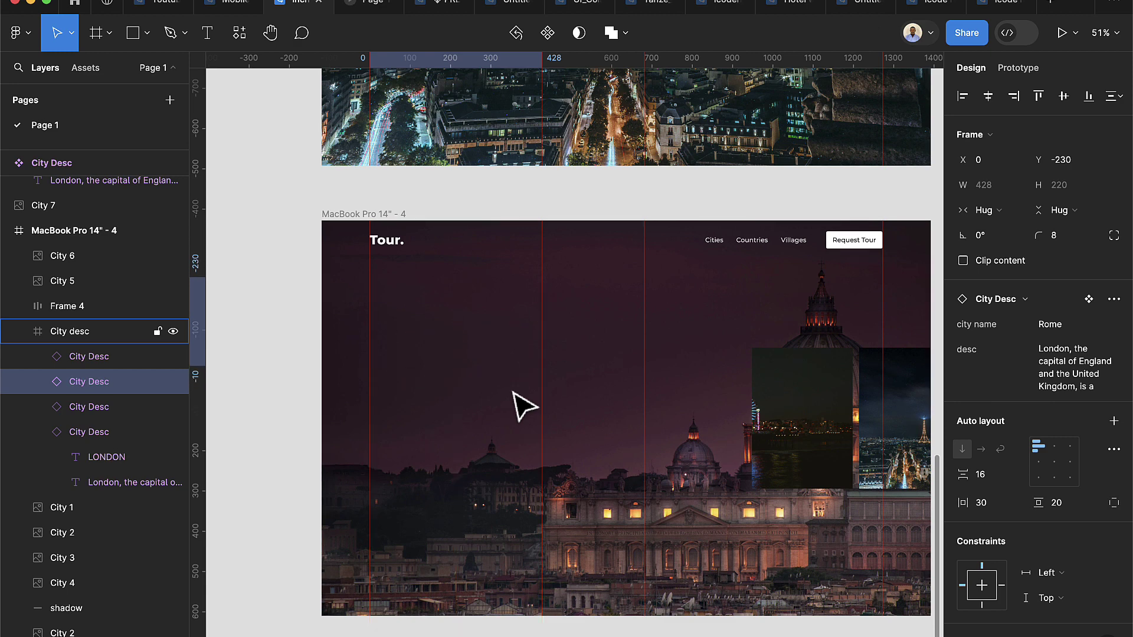
Move the L.A description card up into the City desc clipping frame in MacBook Pro 14" - 4, to Y -12.
click(76, 361)
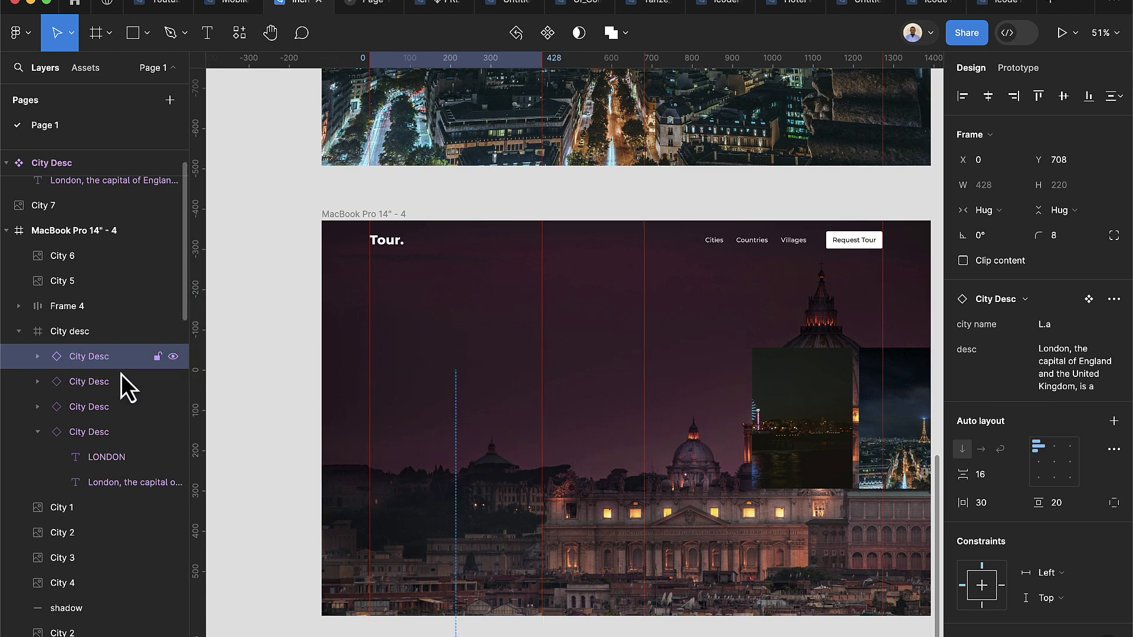
scroll(442, 539, down, 5)
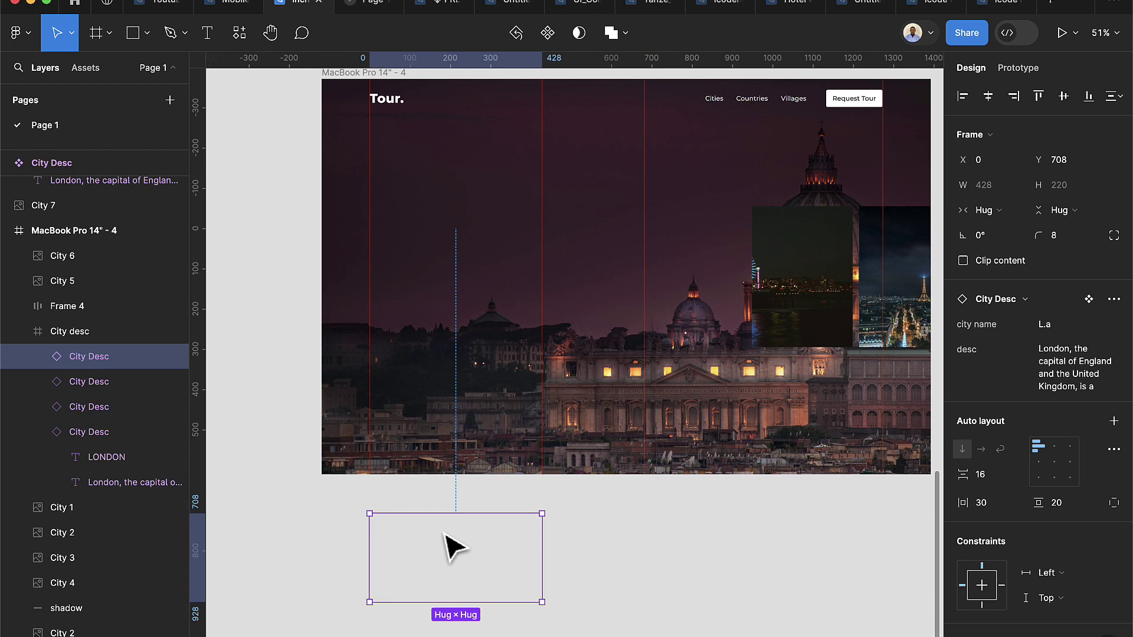
key(shift+Up)
key(shift+Up)
key(shift+Up)
key(shift+Up)
key(shift+Up)
key(shift+Up)
key(shift+Up)
key(shift+Up)
key(shift+Up)
key(shift+Up)
key(shift+Up)
key(shift+Up)
key(shift+Up)
key(shift+Up)
key(shift+Up)
key(shift+Up)
key(shift+Up)
key(shift+Up)
key(shift+Up)
key(shift+Up)
key(shift+Up)
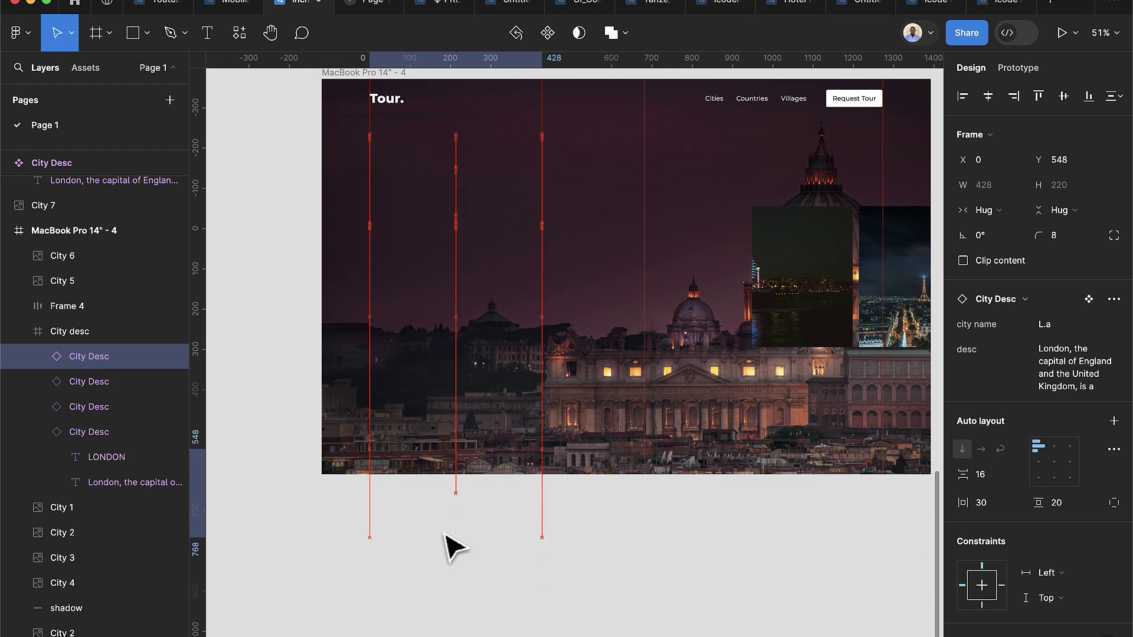
key(shift+Up)
key(shift+Up)
key(shift+Up)
key(shift+Up)
key(shift+Up)
key(shift+Up)
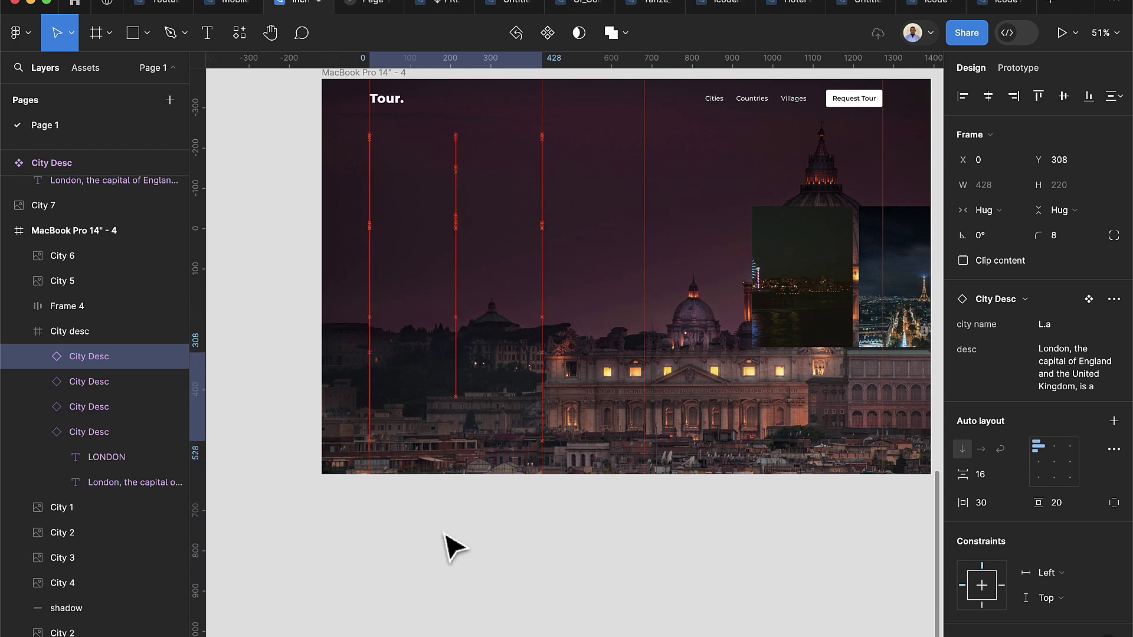
key(shift+Up)
key(shift+Up)
key(shift+Up)
key(shift+Up)
key(shift+Up)
key(shift+Up)
key(shift+Up)
key(shift+Up)
key(shift+Up)
key(shift+Up)
key(shift+Up)
key(shift+Up)
key(shift+Up)
key(shift+Up)
key(shift+Up)
key(shift+Up)
key(shift+Up)
key(shift+Up)
key(shift+Up)
key(shift+Up)
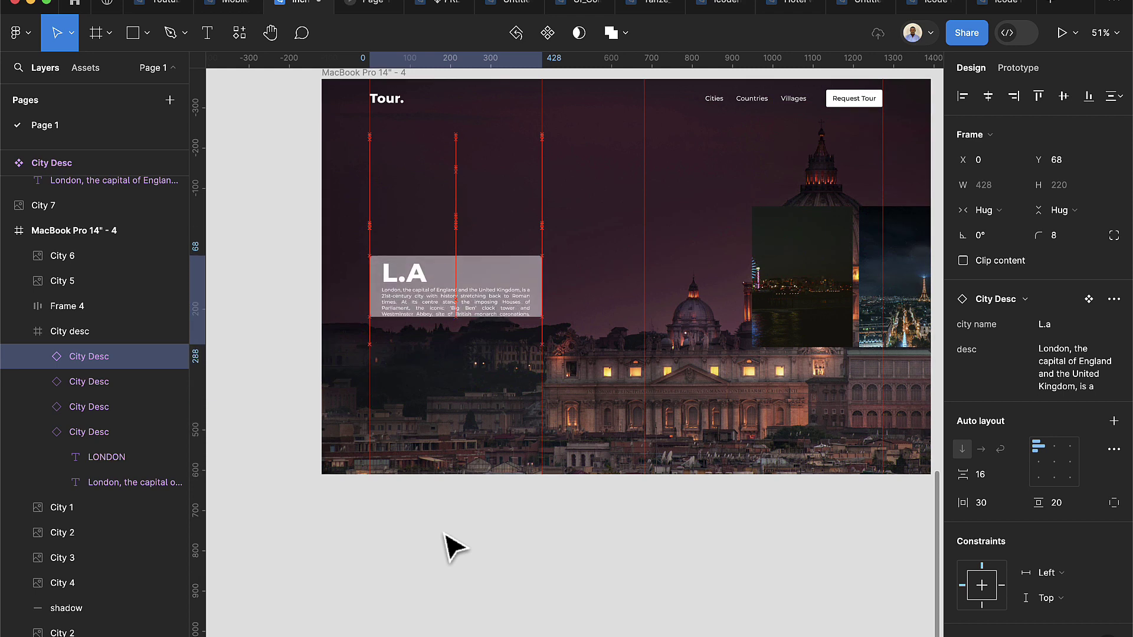
key(shift+Up)
key(shift+Up)
key(shift+Up)
key(shift+Up)
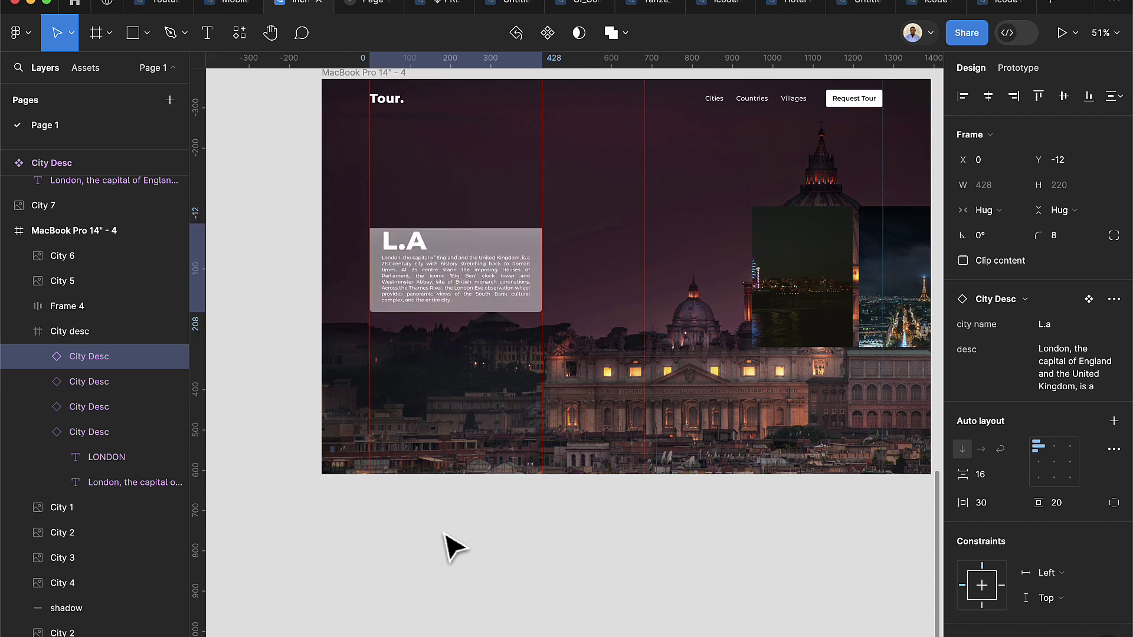
Nudge the L.A description card into alignment with the City desc frame at Y -1.
key(shift+Down)
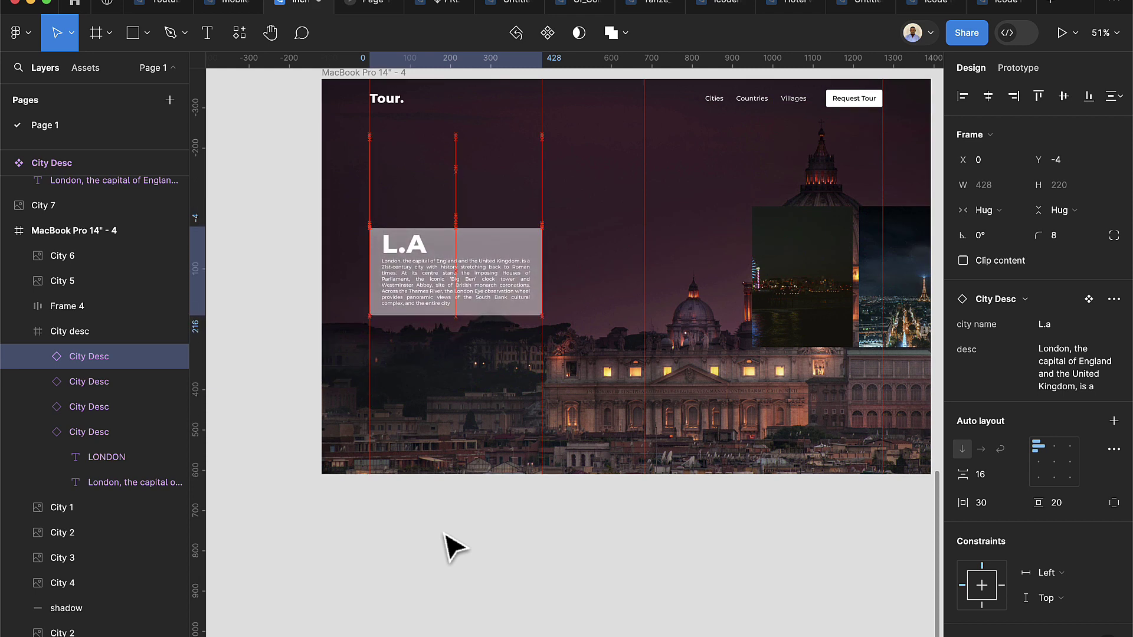
key(Down)
key(Down)
key(Down)
key(Down)
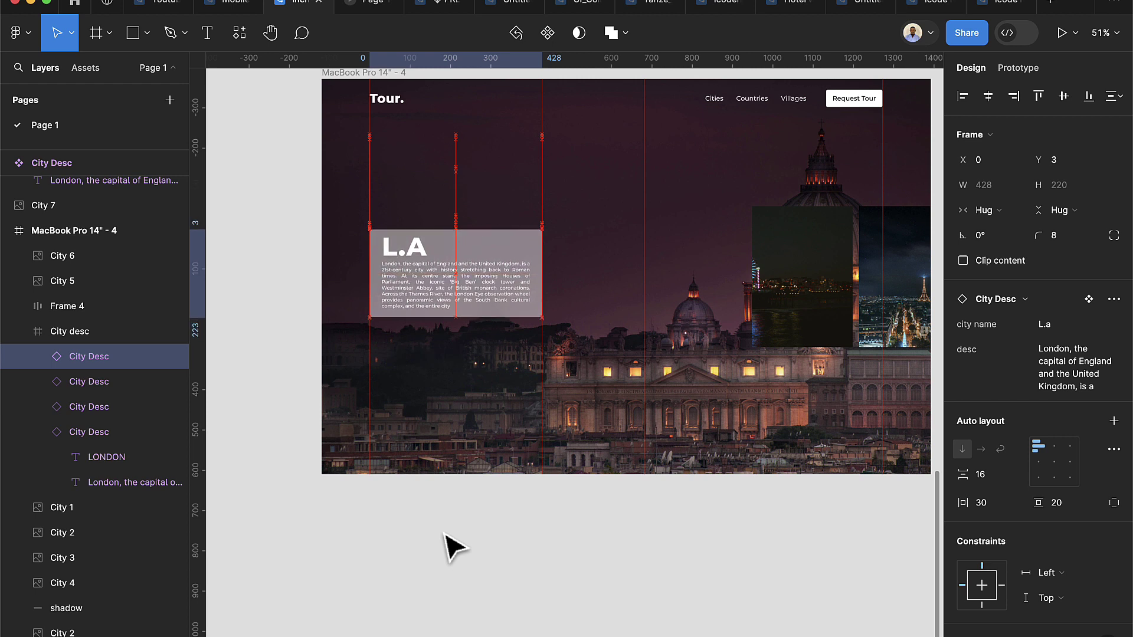
key(Up)
key(Up)
key(Up)
key(Up)
key(Up)
key(Up)
key(Up)
key(Up)
key(Up)
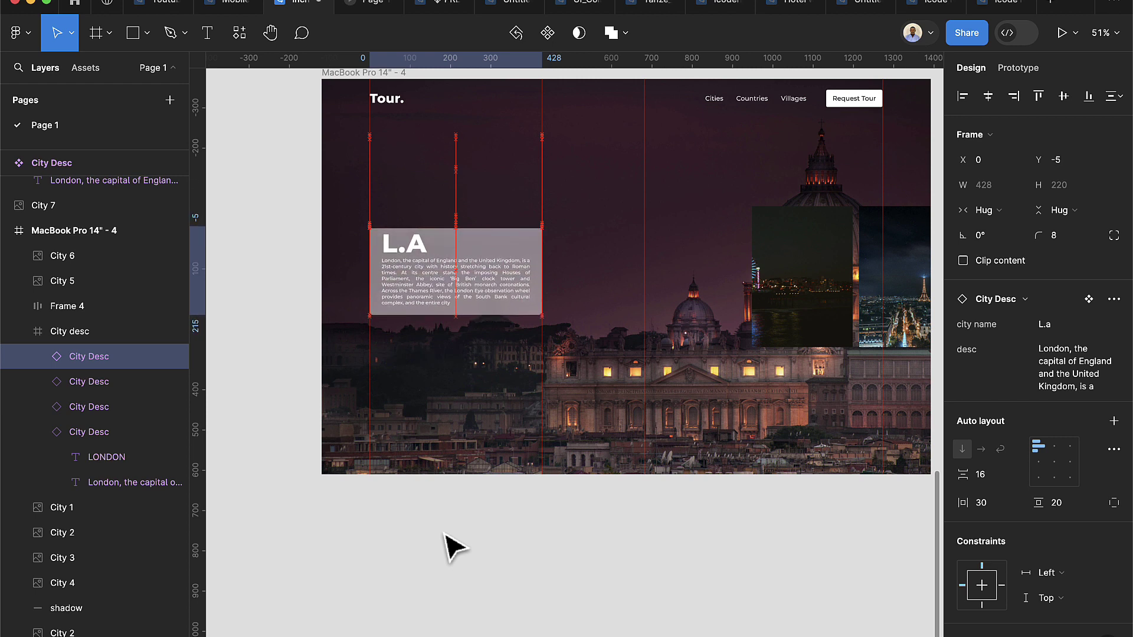
key(Down)
key(Down)
key(Down)
key(Down)
key(Down)
key(Down)
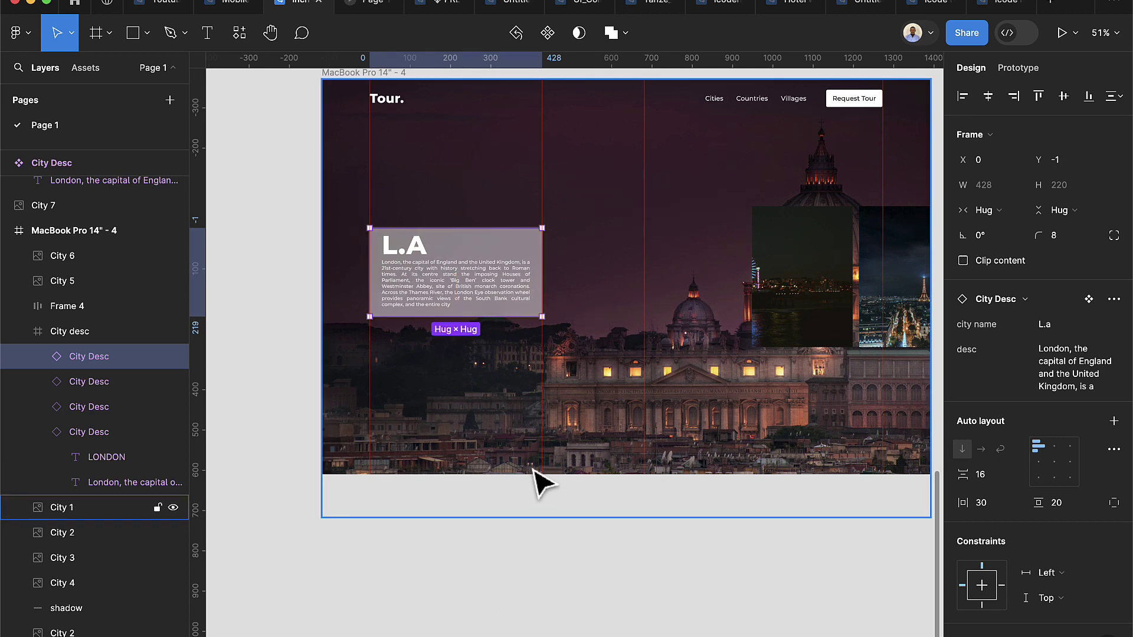
Check the Y position of the City desc frame in MacBook Pro 14" - 3, 2 and 1.
scroll(536, 476, down, 5)
scroll(608, 413, right, 3)
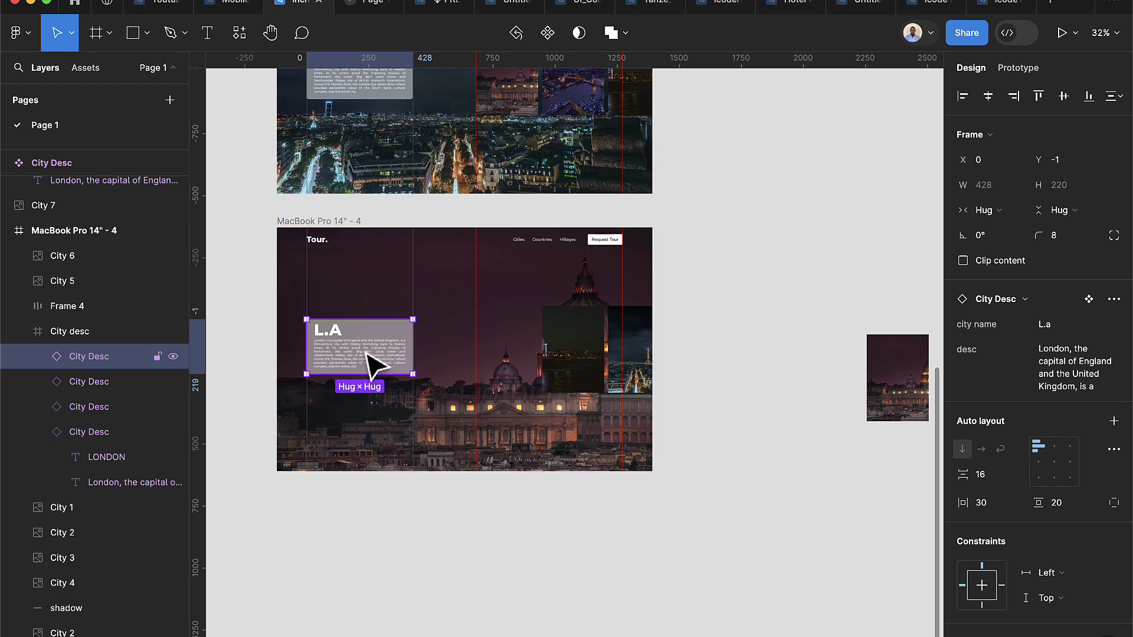
scroll(421, 239, up, 5)
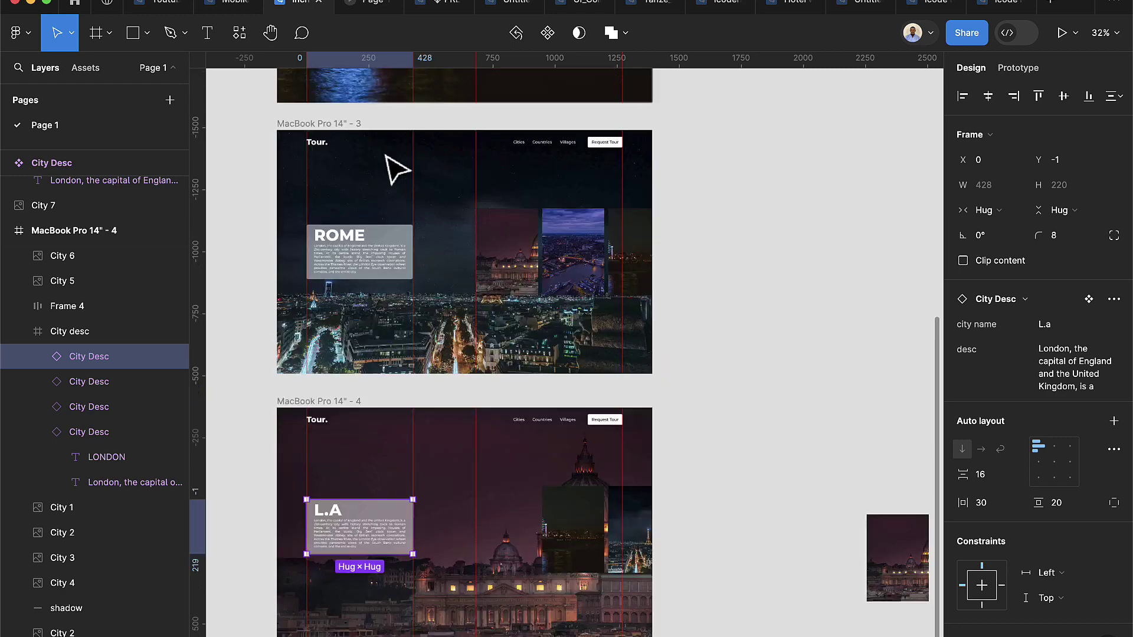
click(388, 256)
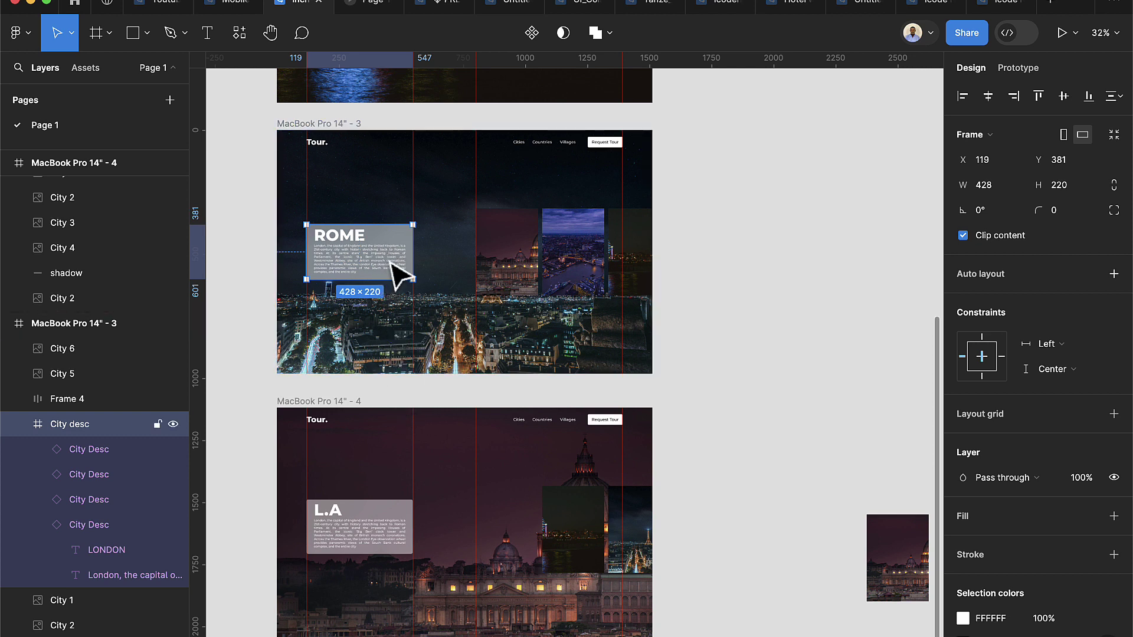
click(1074, 164)
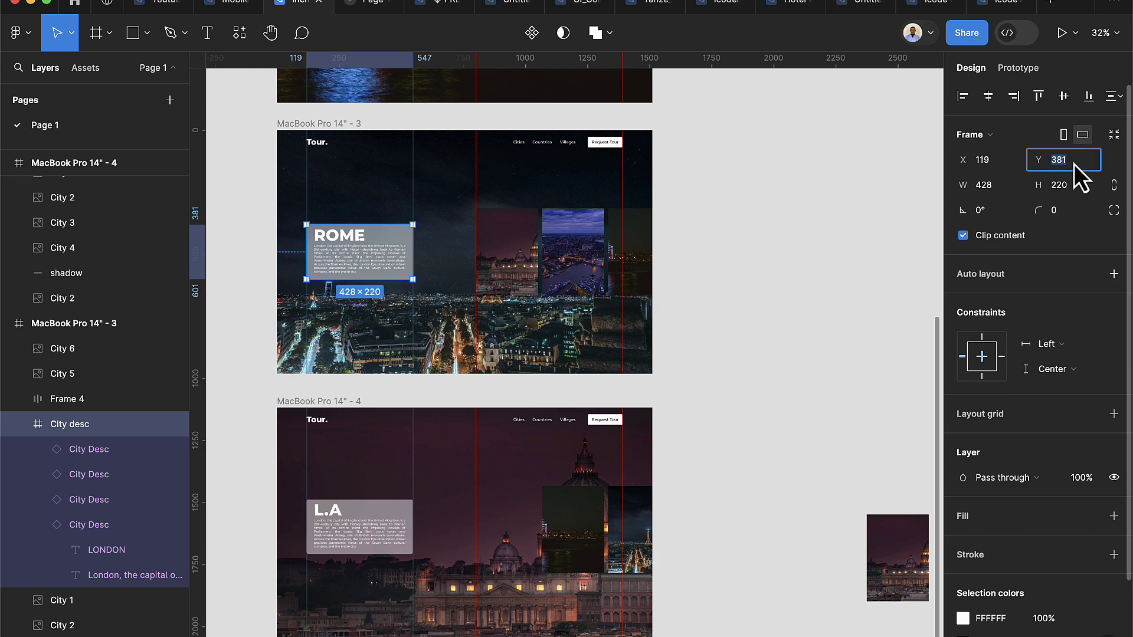
scroll(576, 308, up, 5)
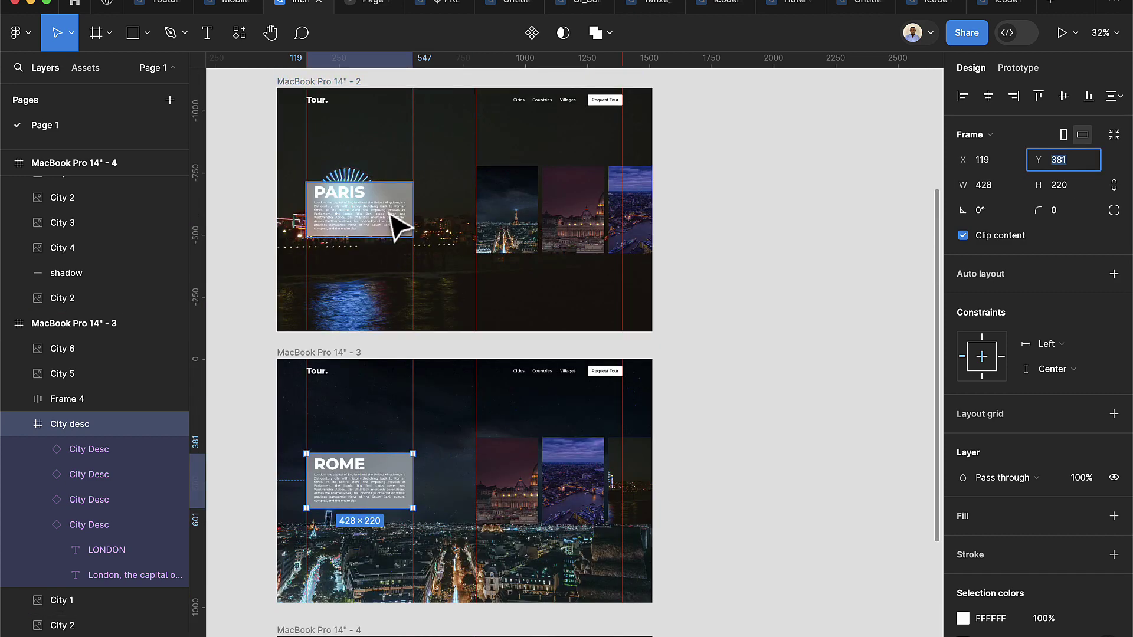
click(397, 227)
scroll(784, 245, up, 5)
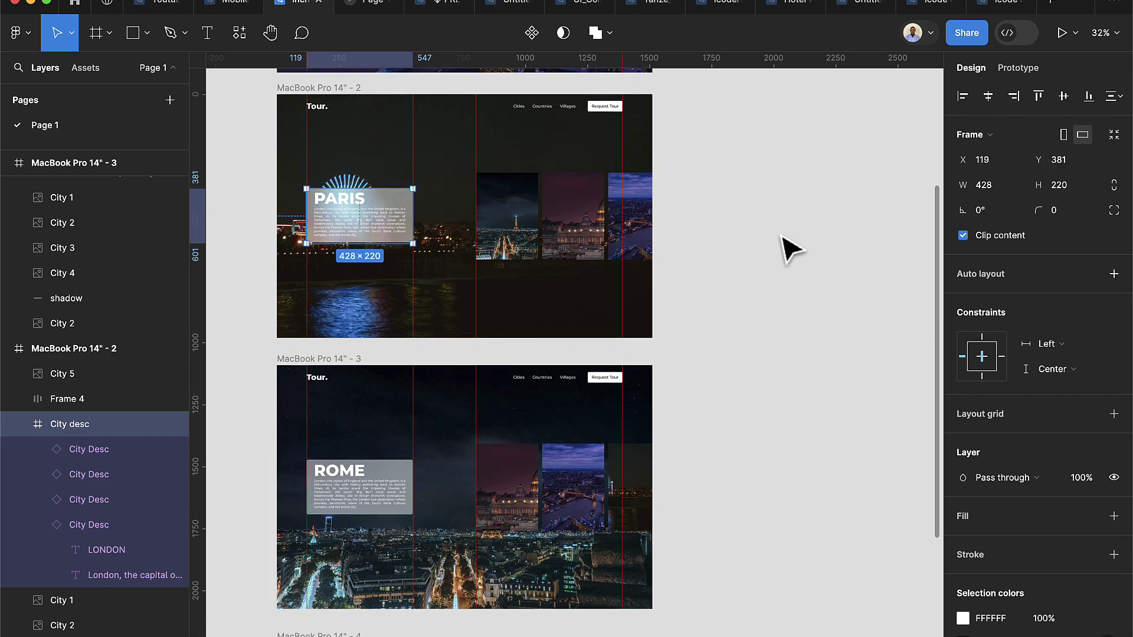
click(411, 188)
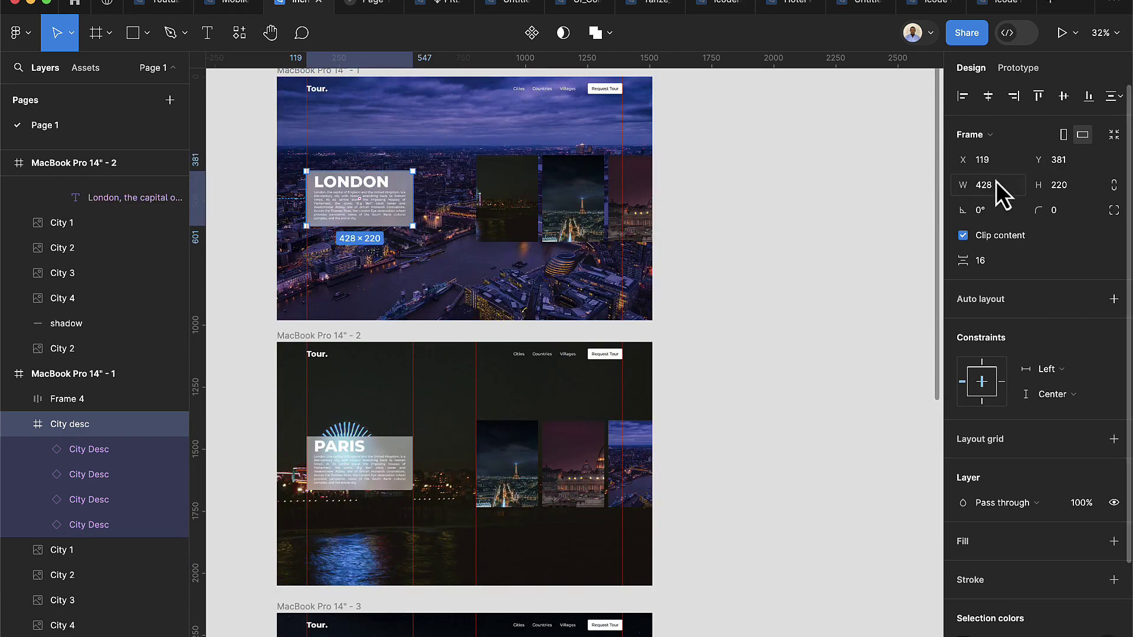
Set the Y position of the City desc frame in MacBook Pro 14" - 4 to 381.
scroll(707, 354, down, 8)
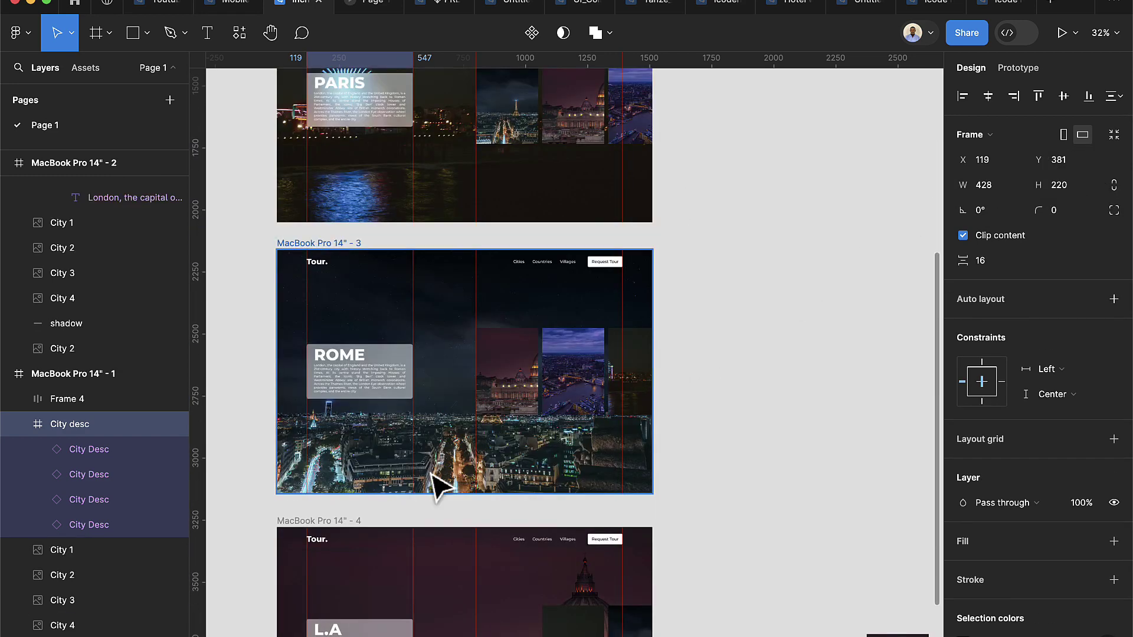
scroll(413, 507, down, 2)
click(397, 539)
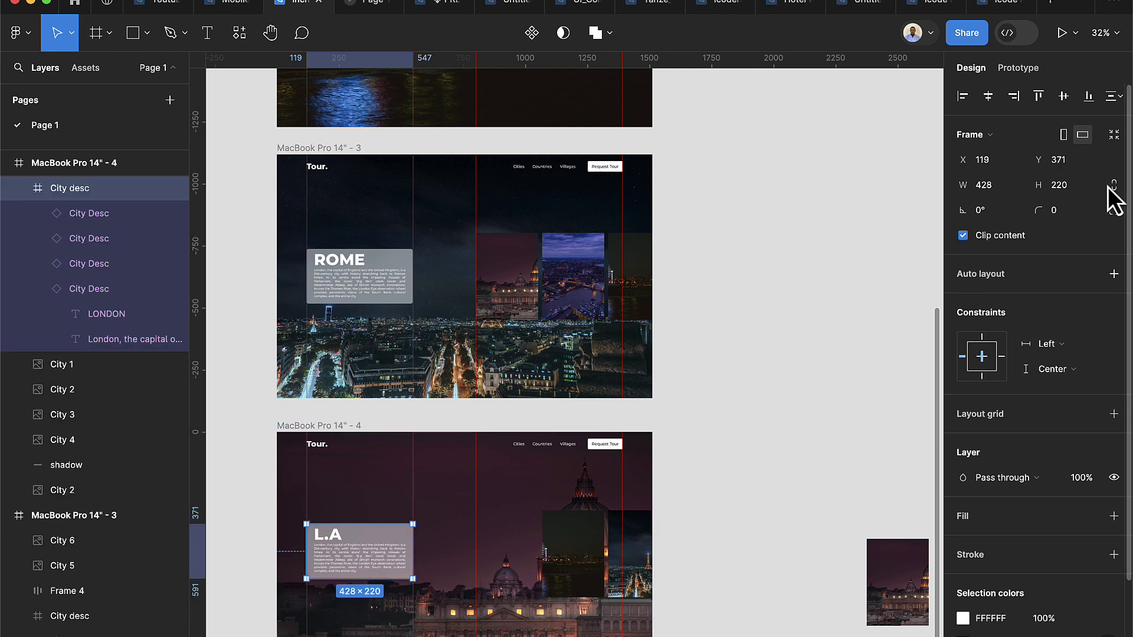
click(1077, 164)
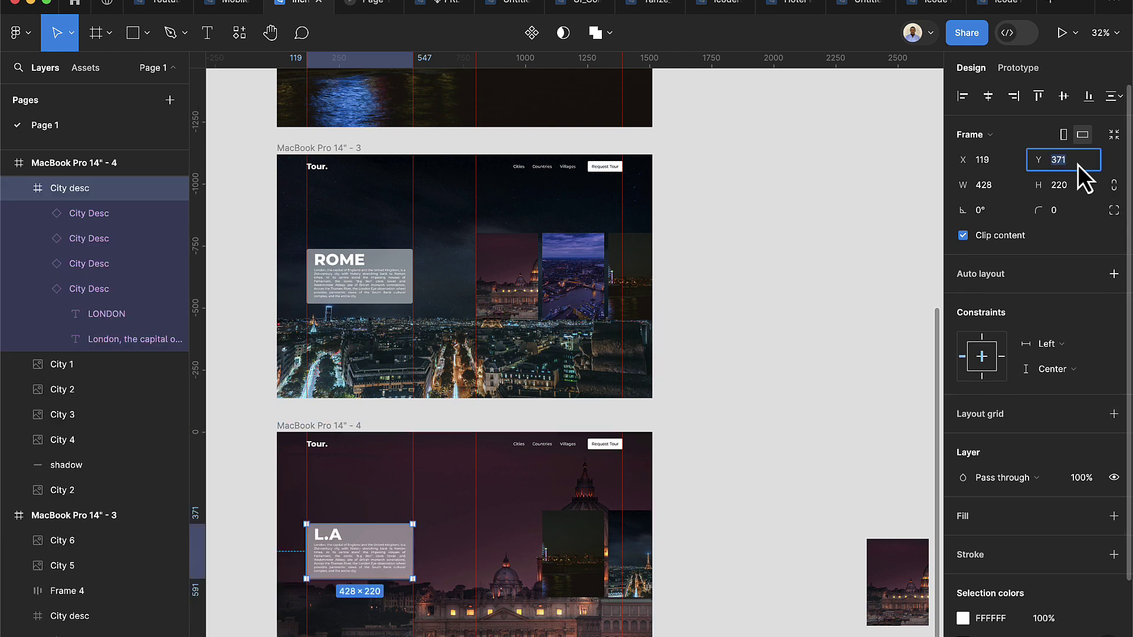
text(381)
key(Return)
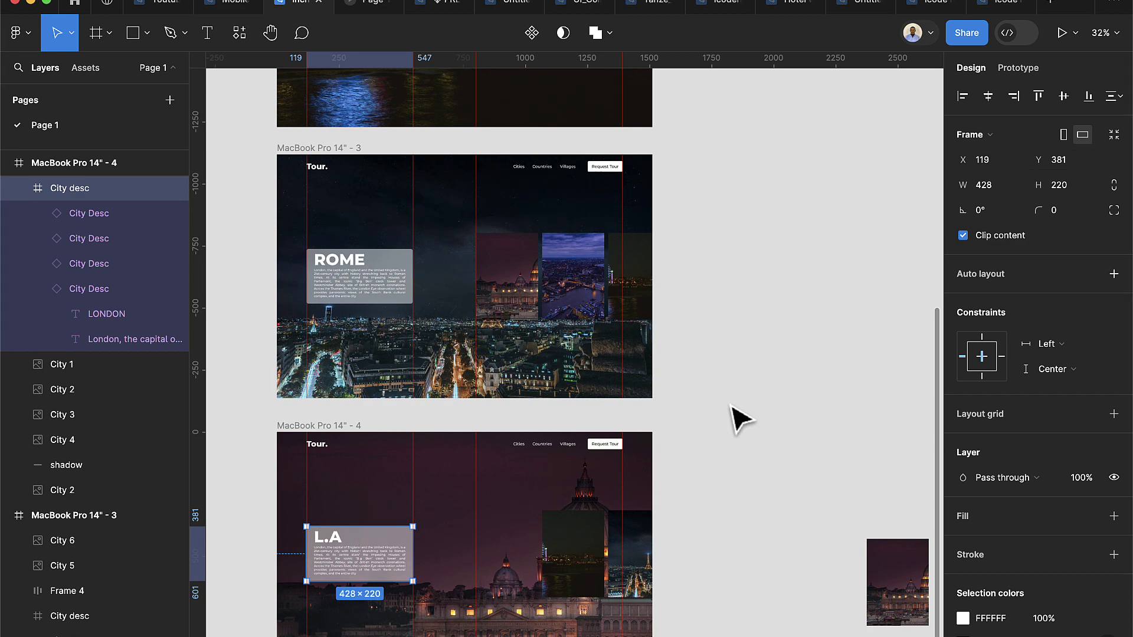
Inspect the carousel images of MacBook Pro 14" - 4 in outline view to locate the one hidden behind the background.
scroll(688, 536, down, 5)
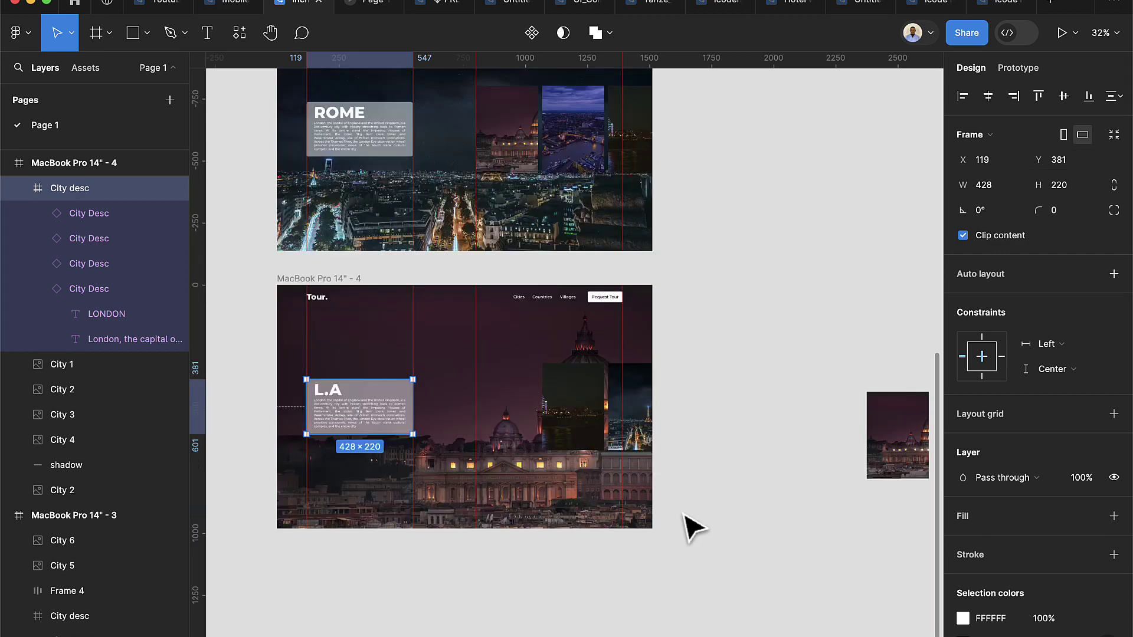
click(581, 435)
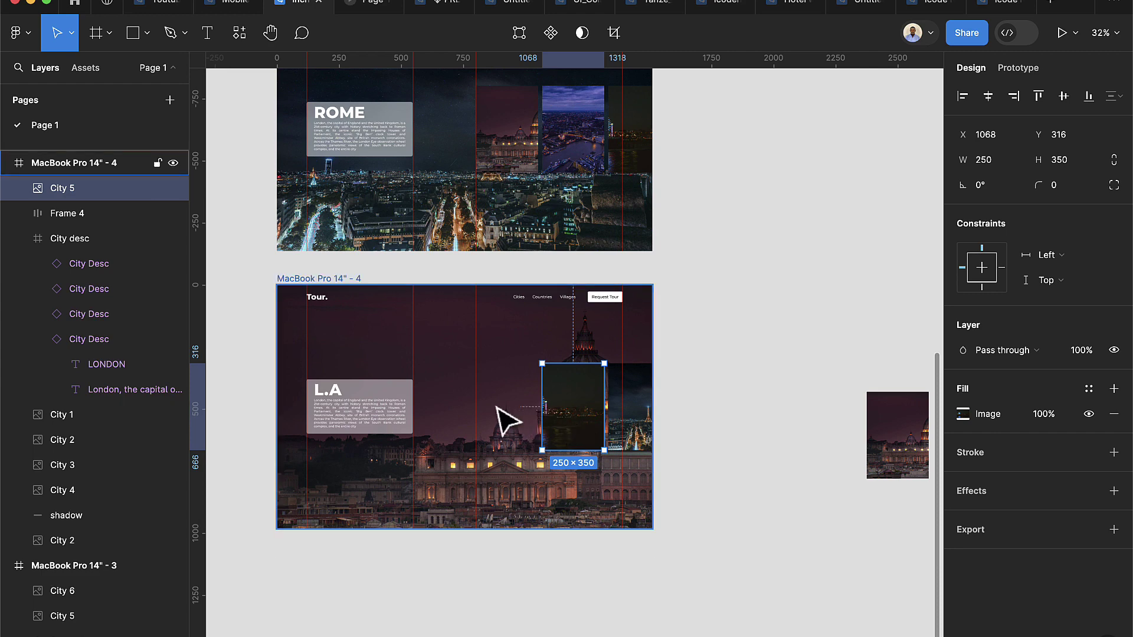
scroll(472, 413, down, 3)
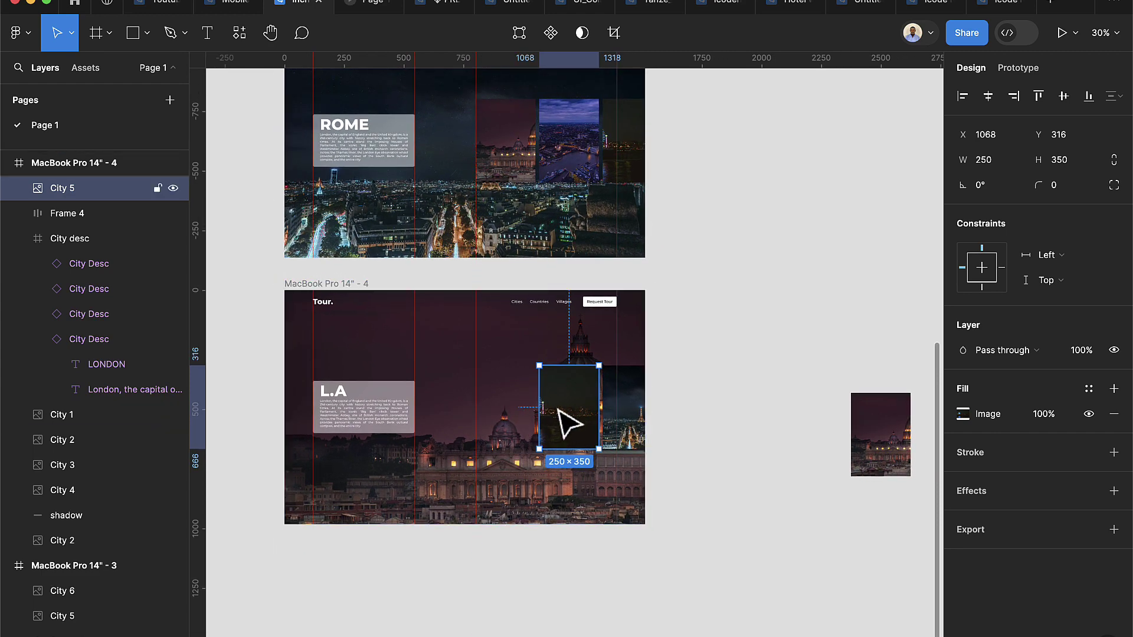
scroll(555, 415, up, 1)
key(super+y)
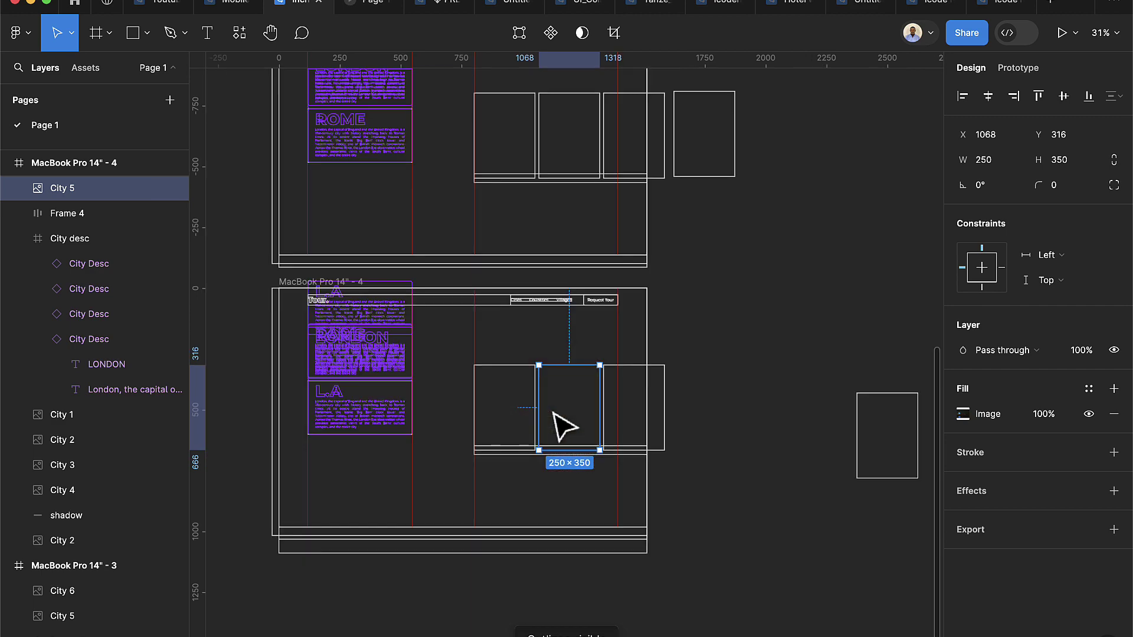
click(521, 366)
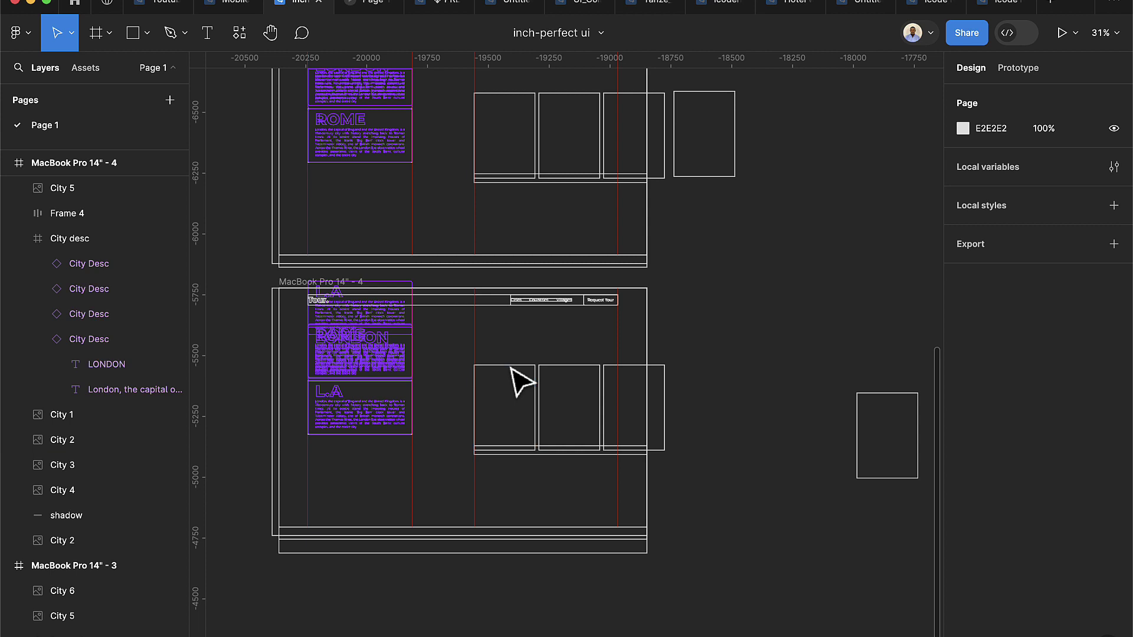
key(super+y)
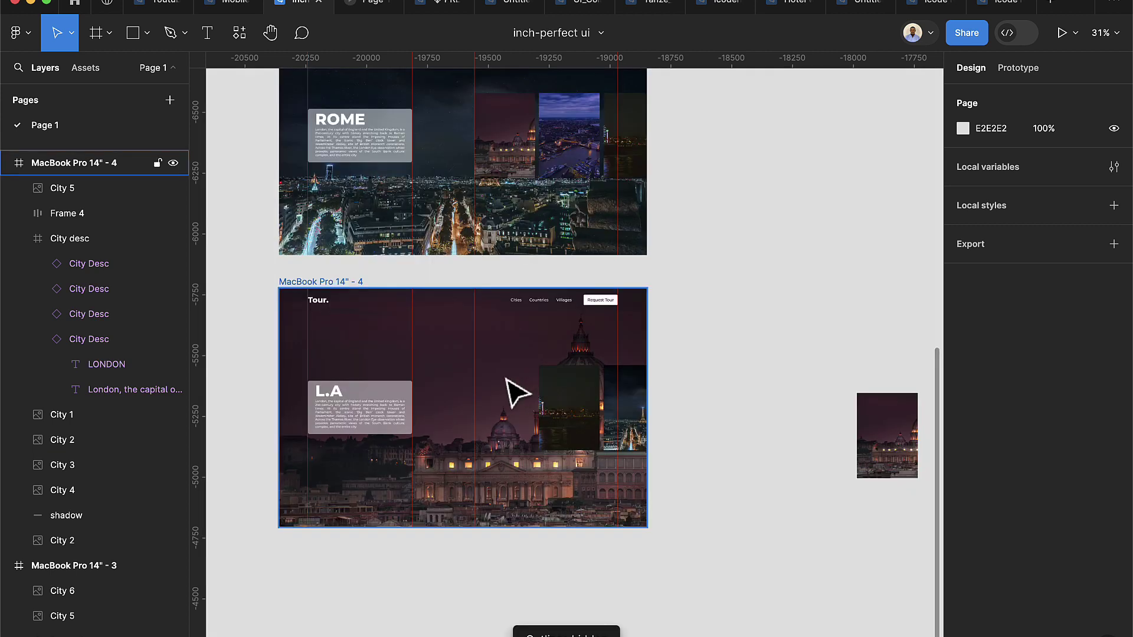
Select the hidden City 2 image at X 802 through its outline in MacBook Pro 14" - 4 and bring it to the front.
key(super+y)
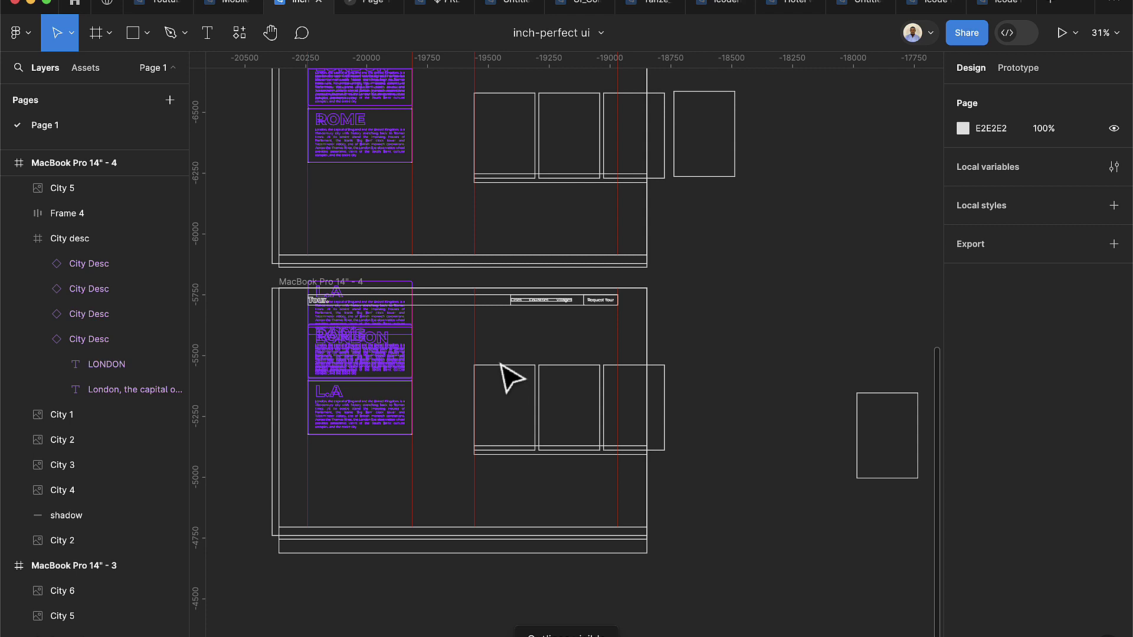
scroll(501, 366, up, 5)
click(512, 366)
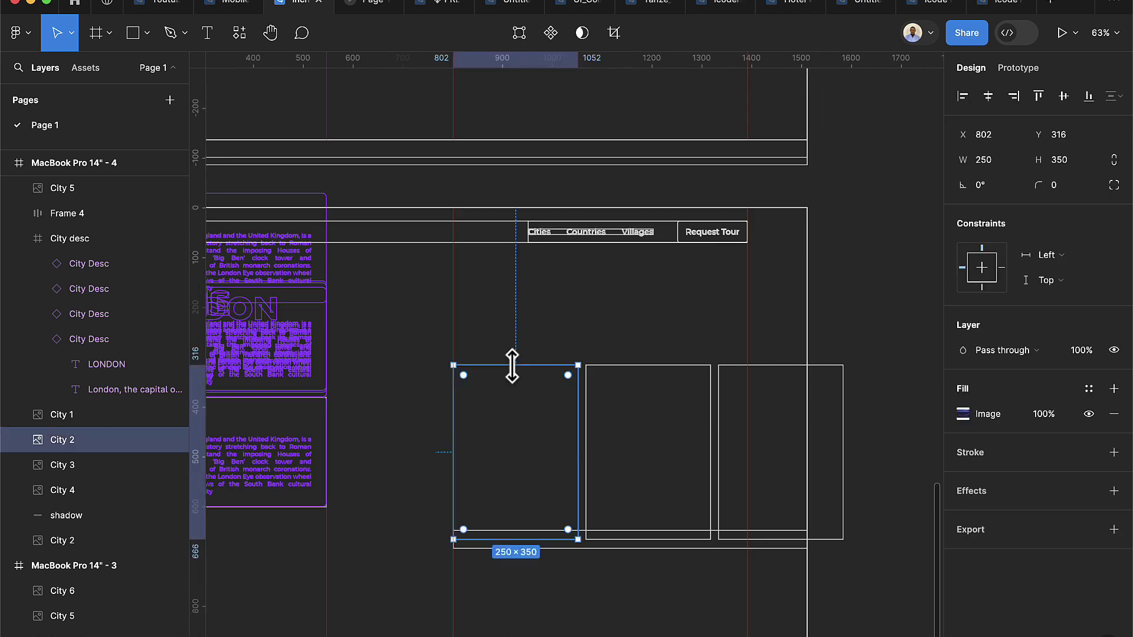
right_click(515, 384)
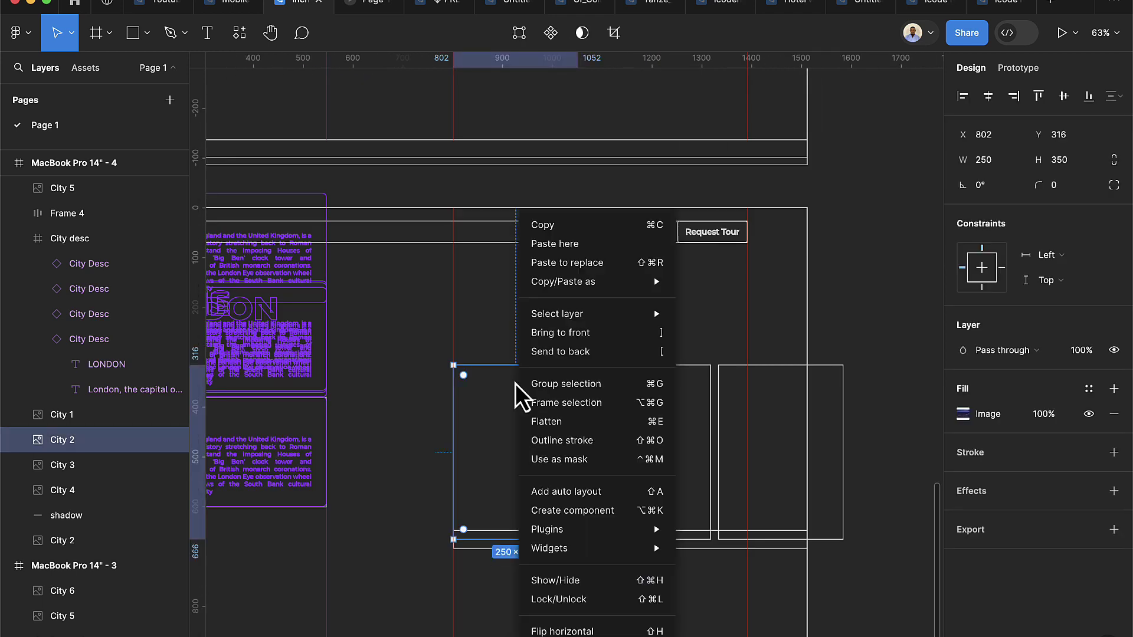
click(563, 334)
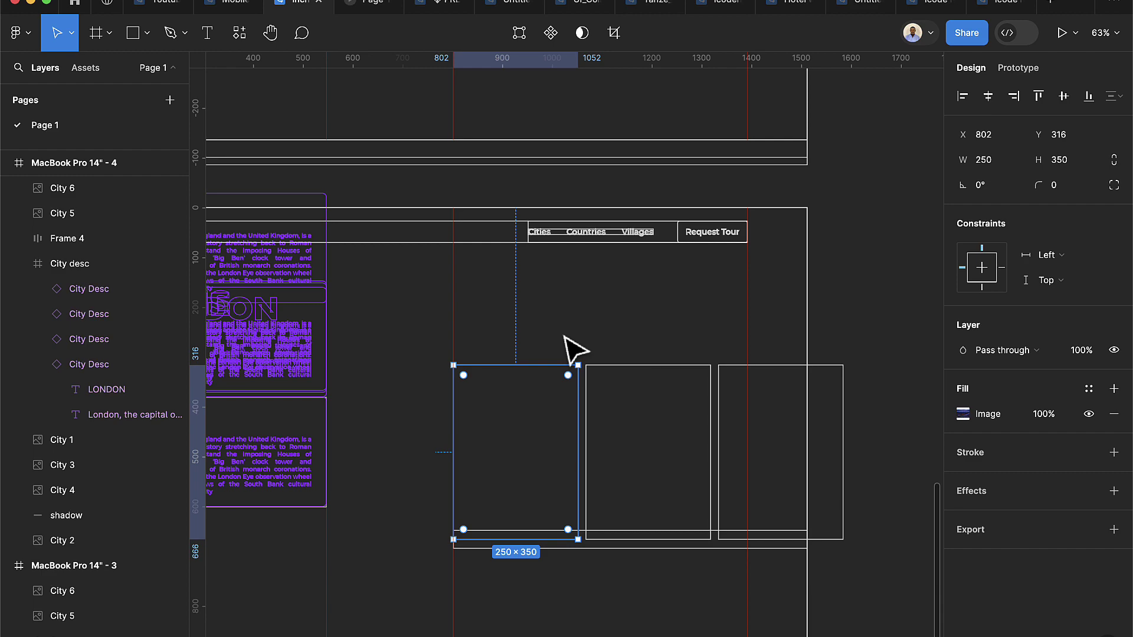
key(super+y)
scroll(607, 460, down, 2)
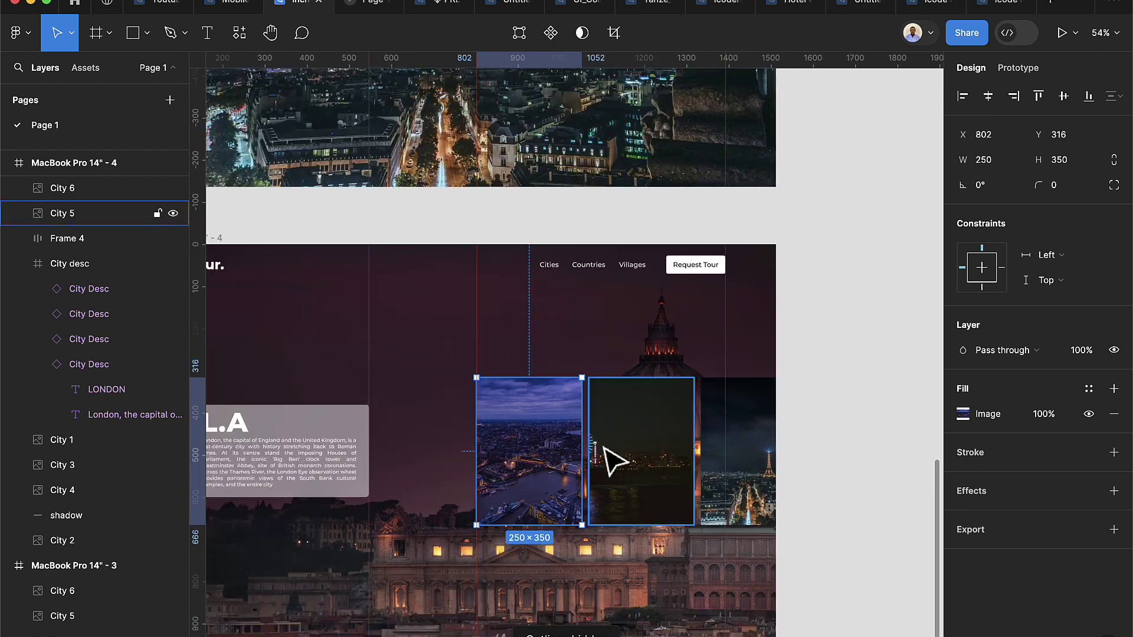
Review the carousel images and description cards across the four MacBook Pro 14" frames.
scroll(608, 461, down, 2)
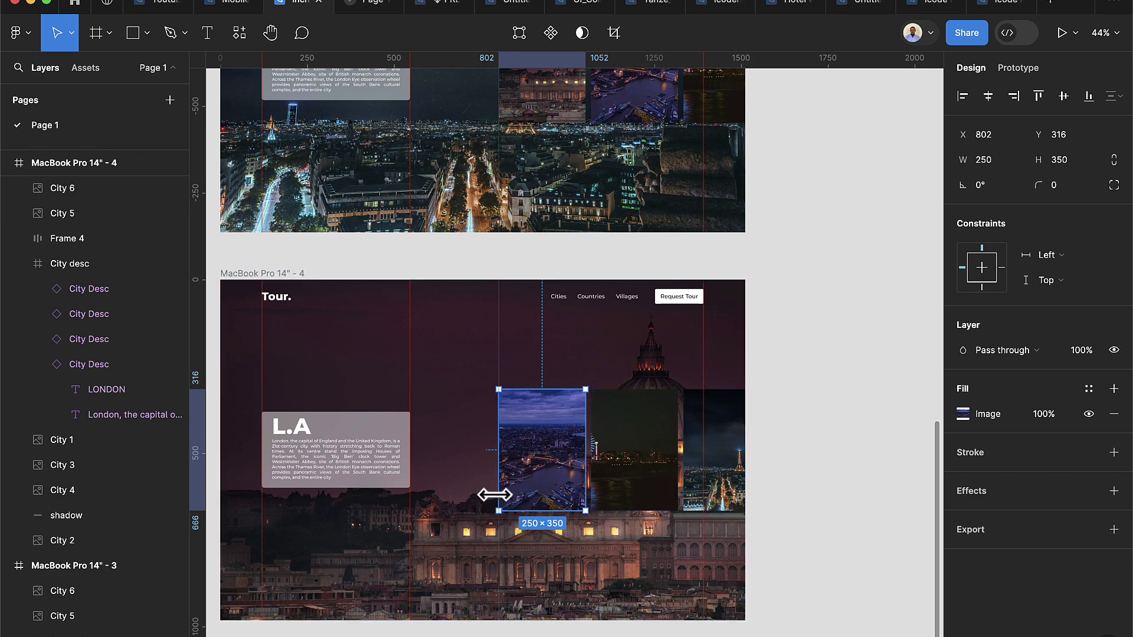
scroll(496, 494, down, 2)
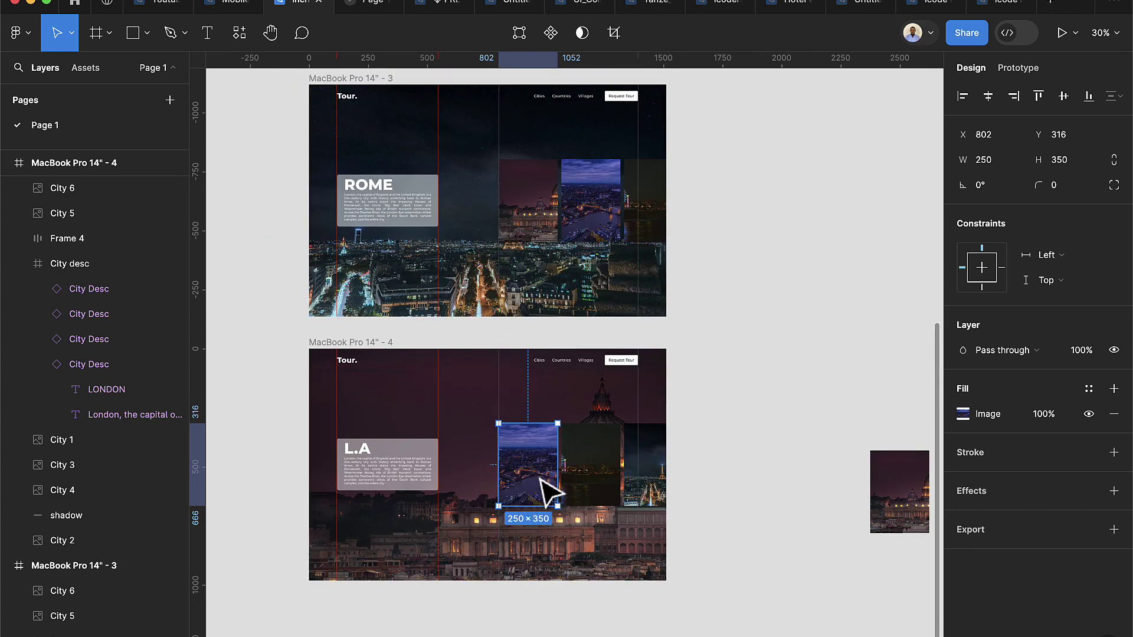
click(678, 435)
scroll(682, 434, down, 3)
scroll(656, 290, up, 3)
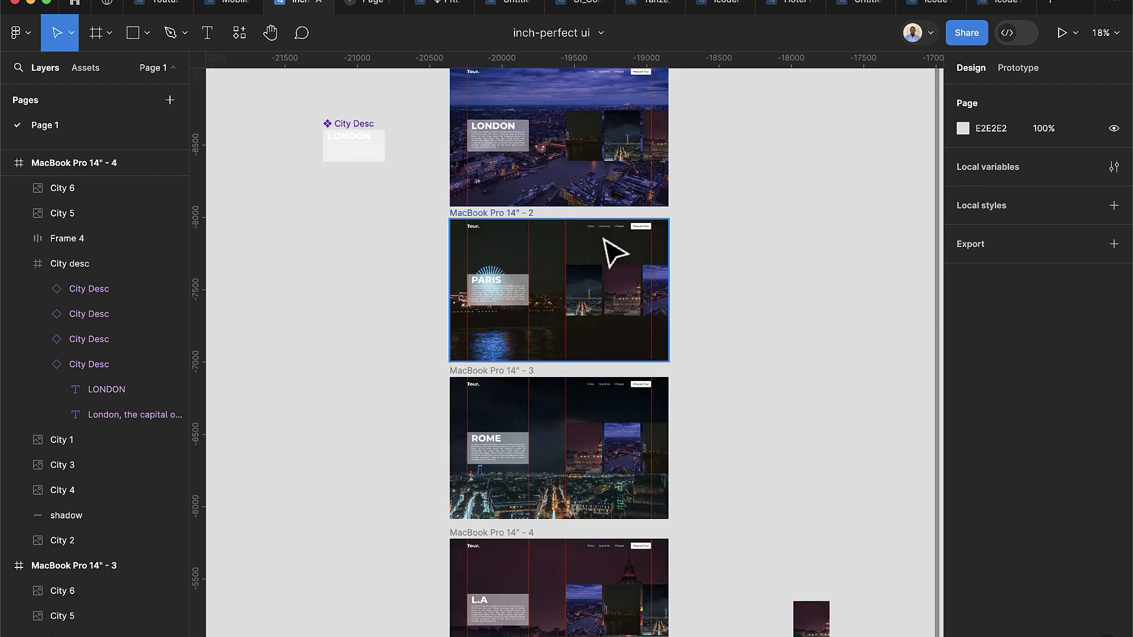
scroll(616, 472, down, 2)
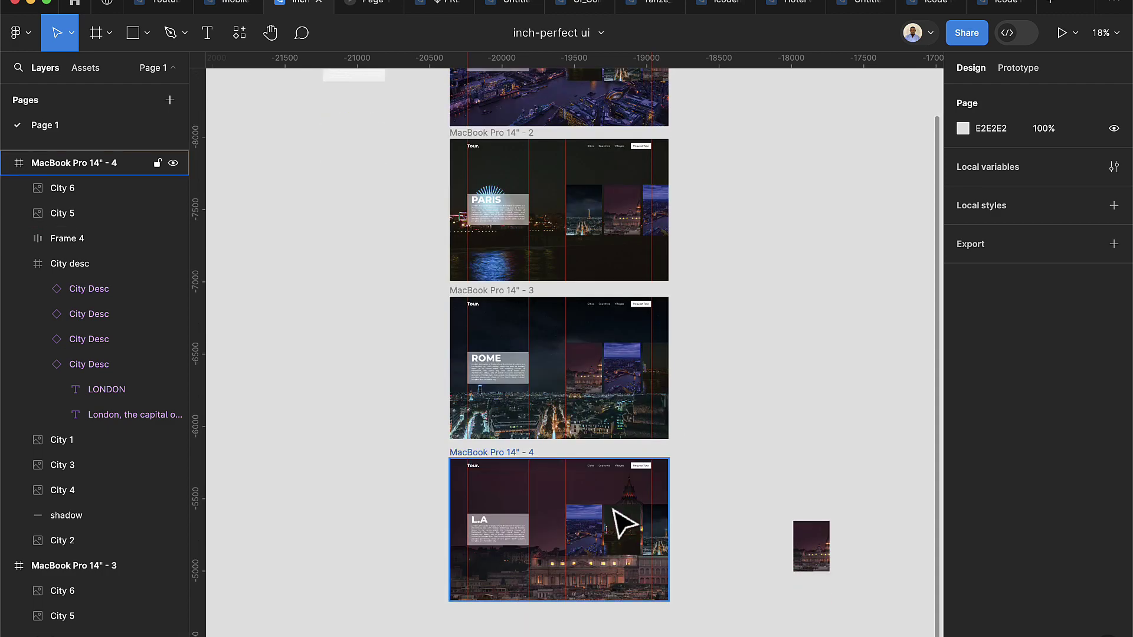
scroll(697, 375, up, 3)
scroll(816, 404, up, 5)
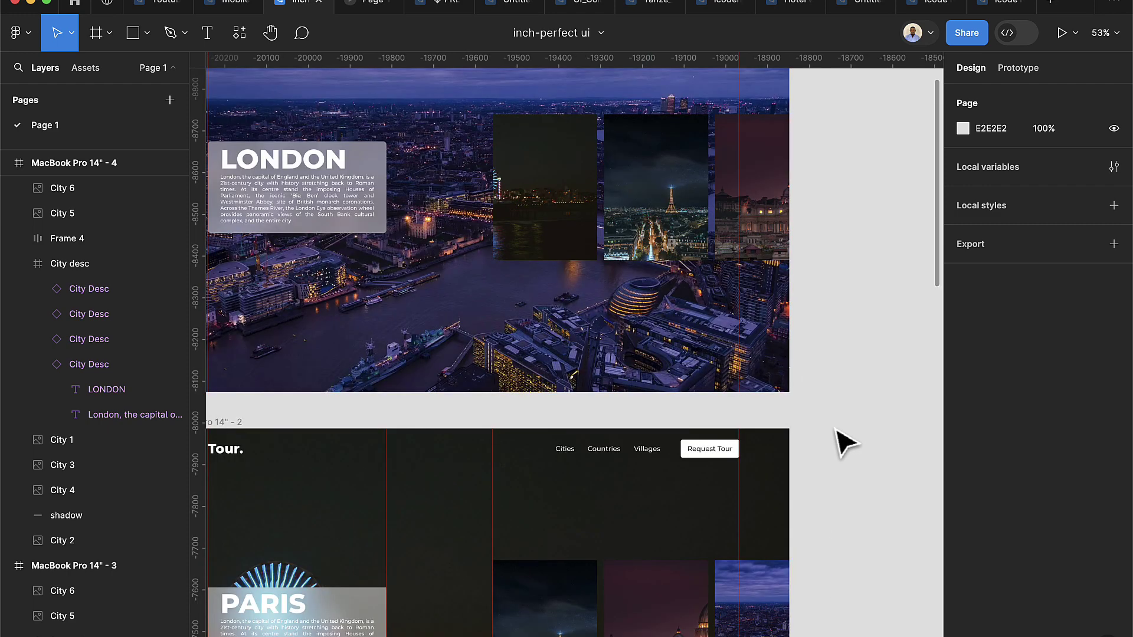
scroll(836, 429, down, 1)
scroll(844, 443, down, 2)
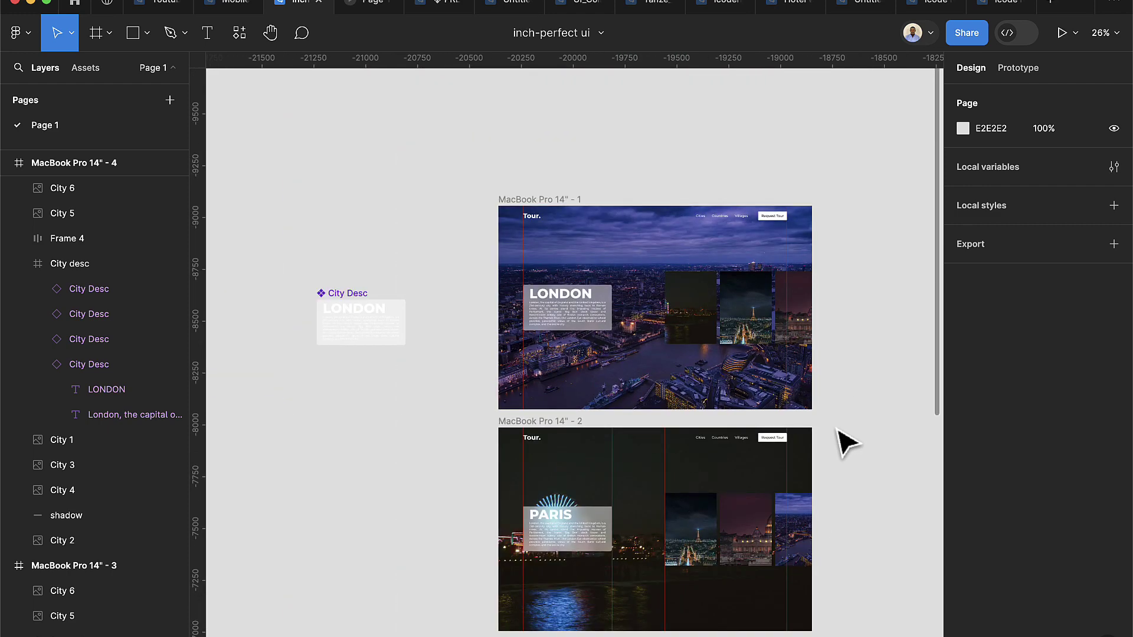
scroll(657, 405, up, 3)
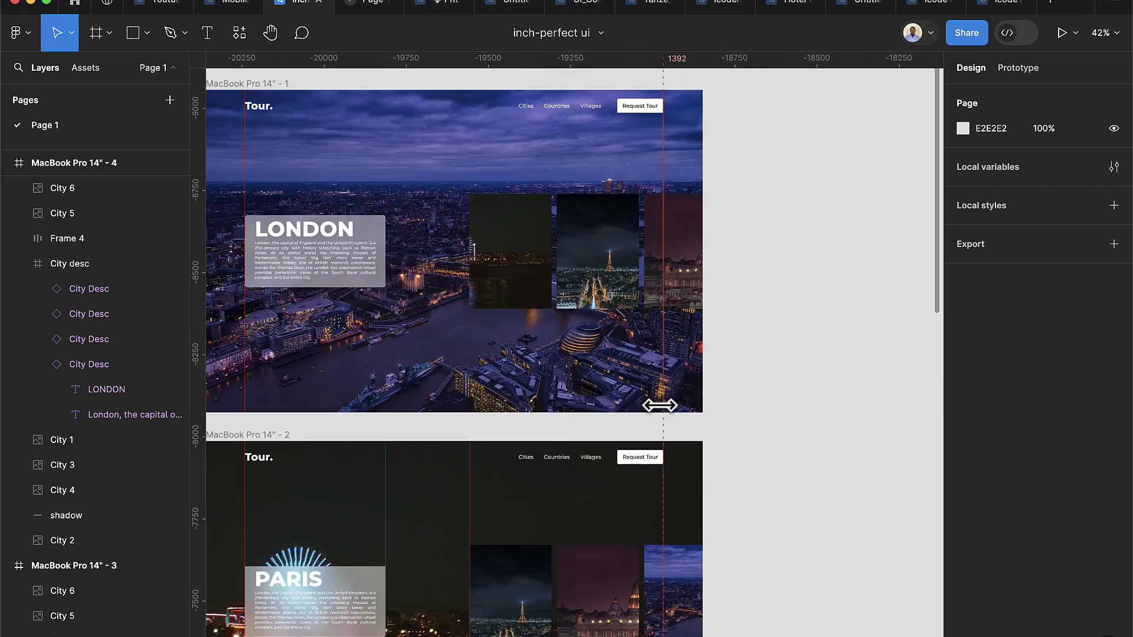
Link the City 4 image in MacBook Pro 14" - 1 to MacBook Pro 14" - 2 on click with a Smart animate transition.
click(1025, 76)
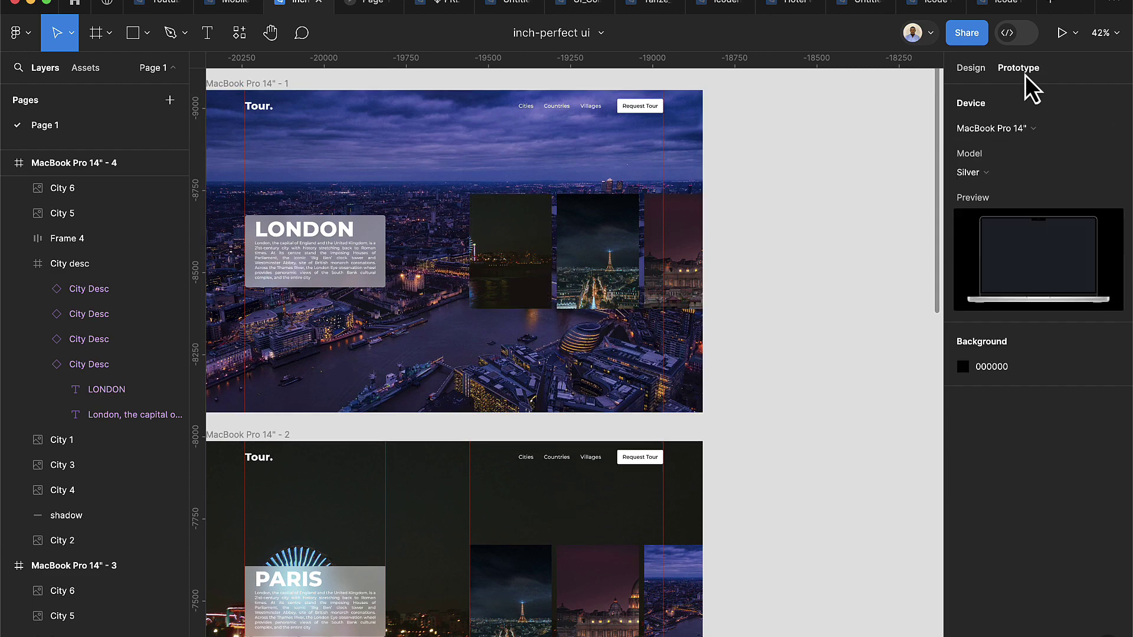
scroll(746, 349, down, 2)
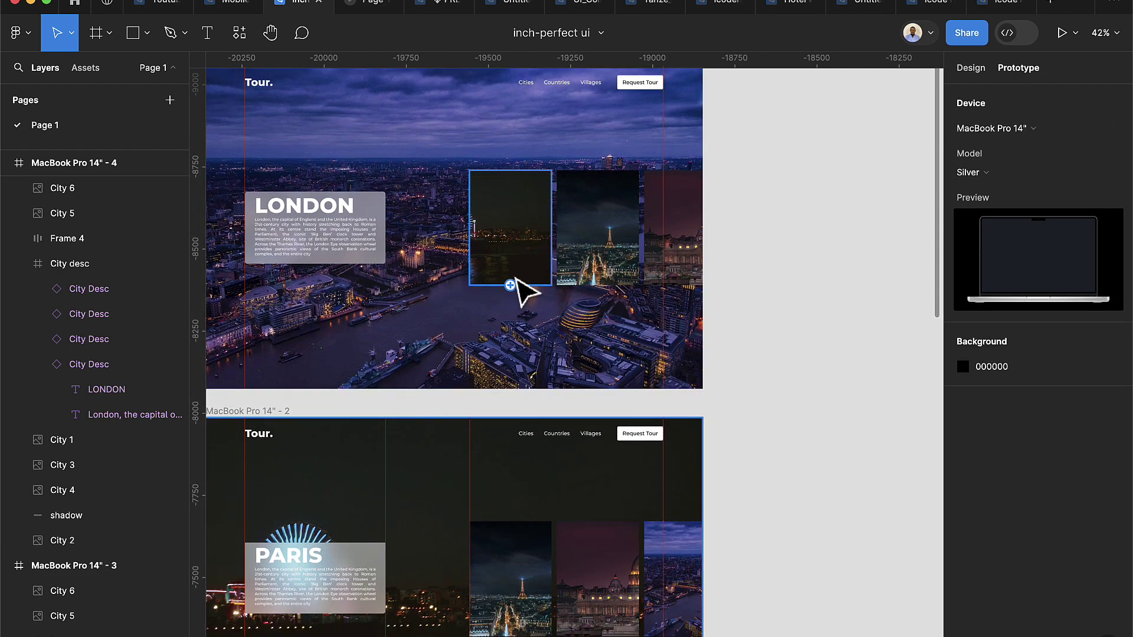
click(517, 281)
scroll(520, 289, down, 3)
scroll(518, 283, down, 1)
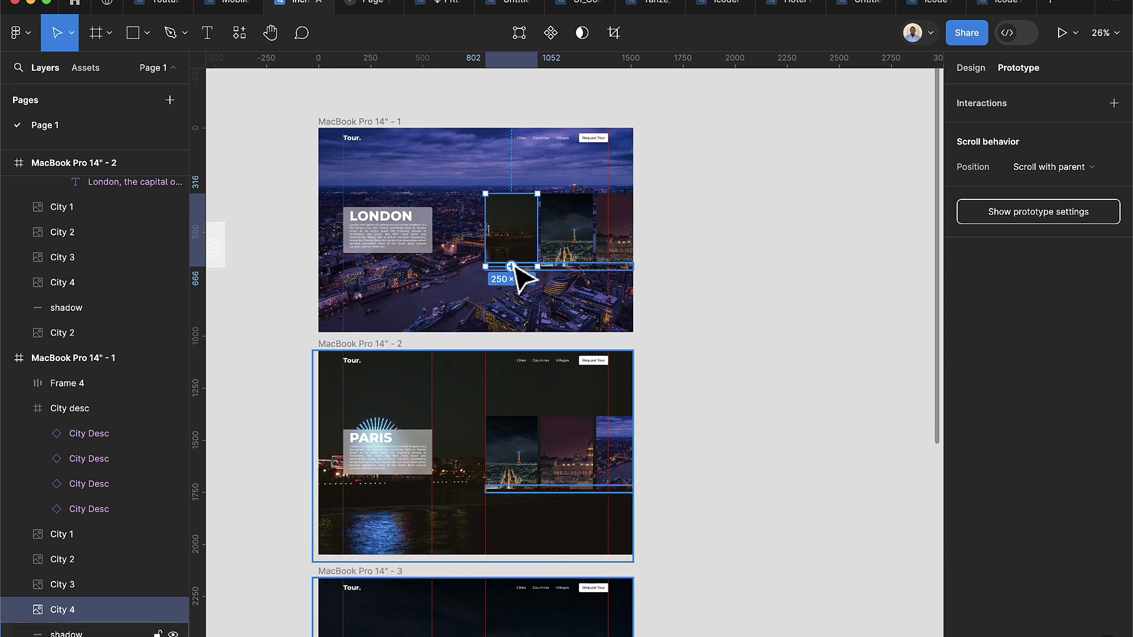
drag(510, 267, 508, 367)
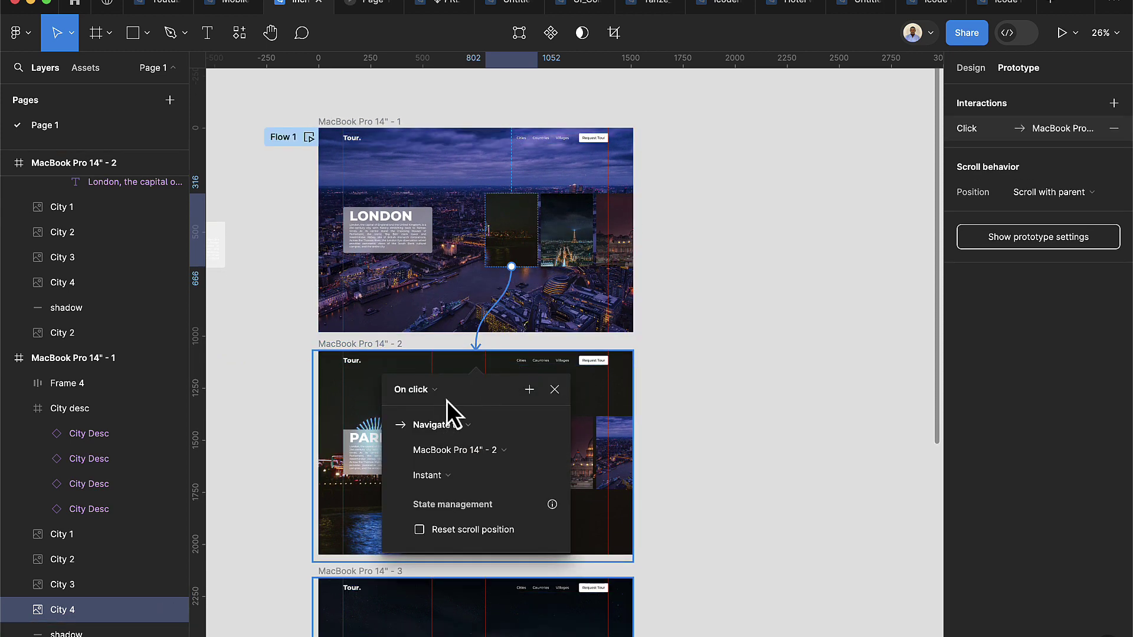
click(440, 483)
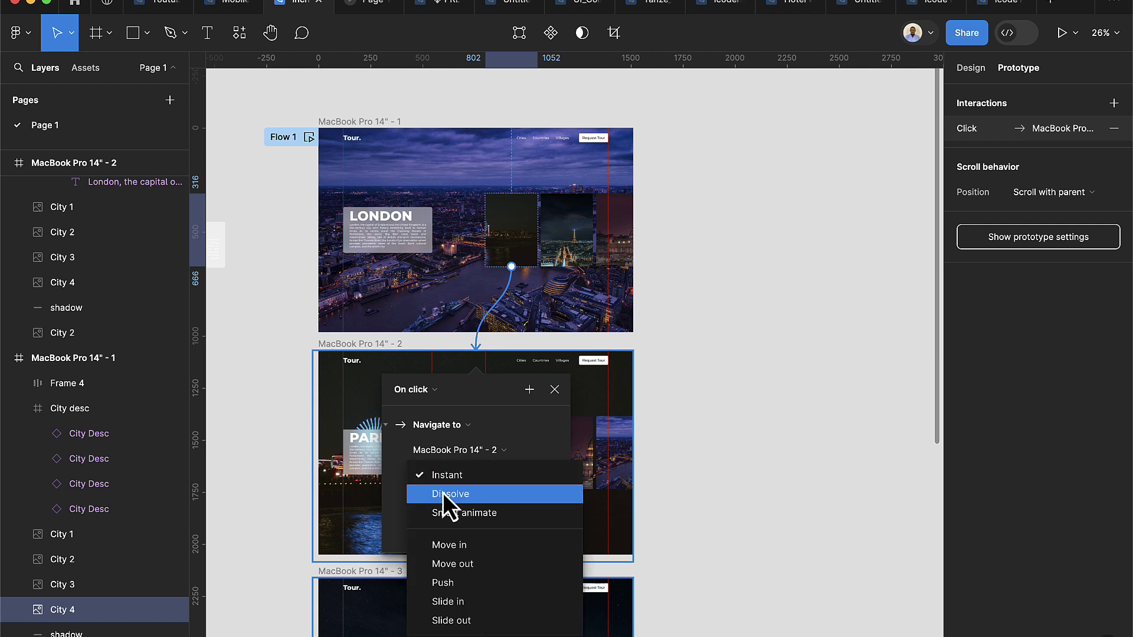
click(448, 512)
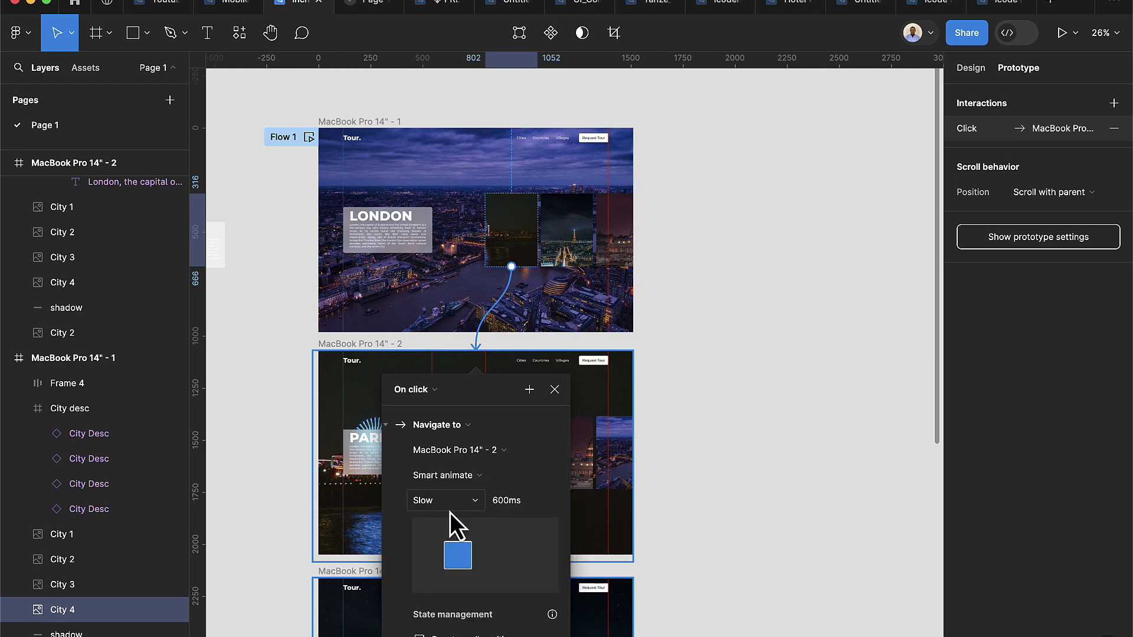
Set the easing of the City 4 link from MacBook Pro 14" - 1 to Gentle.
click(460, 509)
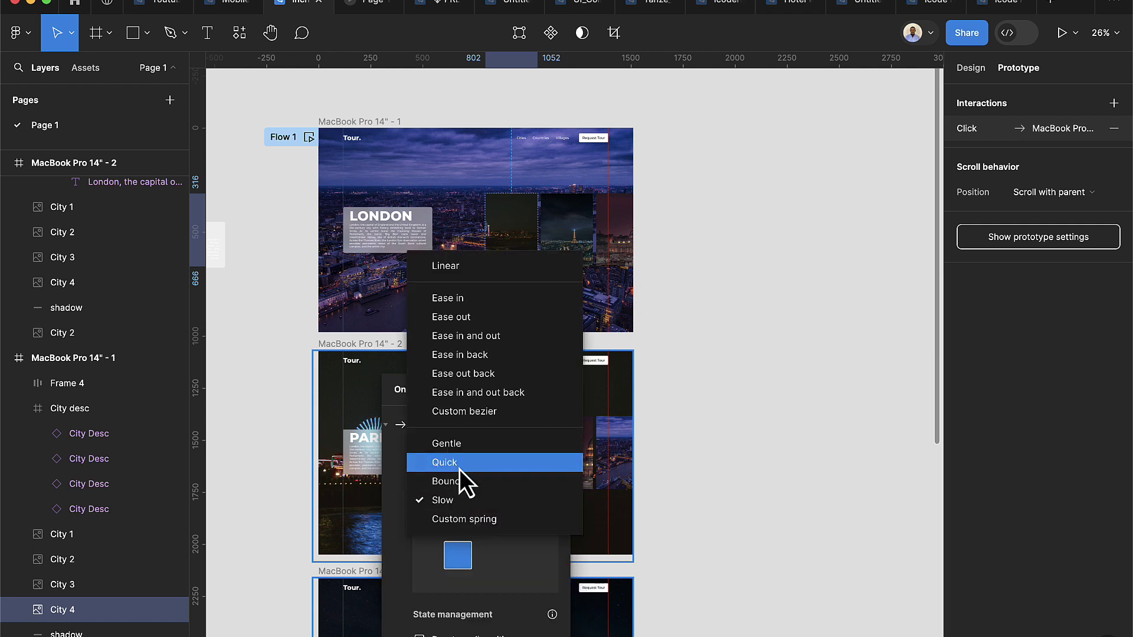
click(456, 447)
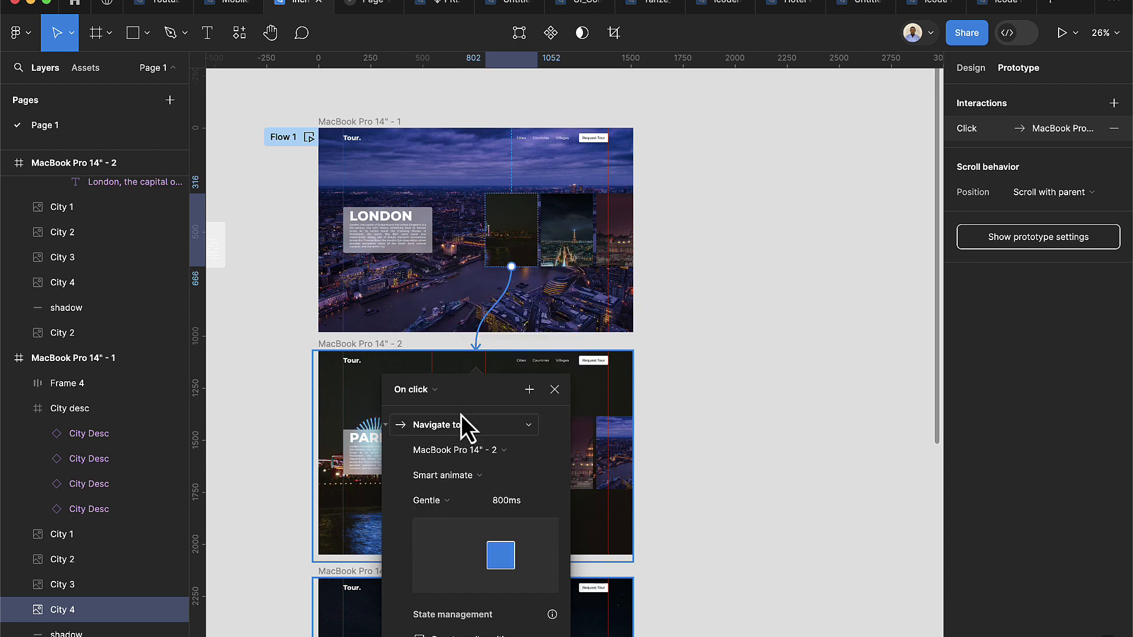
click(555, 389)
Link the City 3 image in MacBook Pro 14" - 1 to MacBook Pro 14" - 3 on click with a Gentle Smart animate.
scroll(545, 476, down, 5)
scroll(551, 468, up, 3)
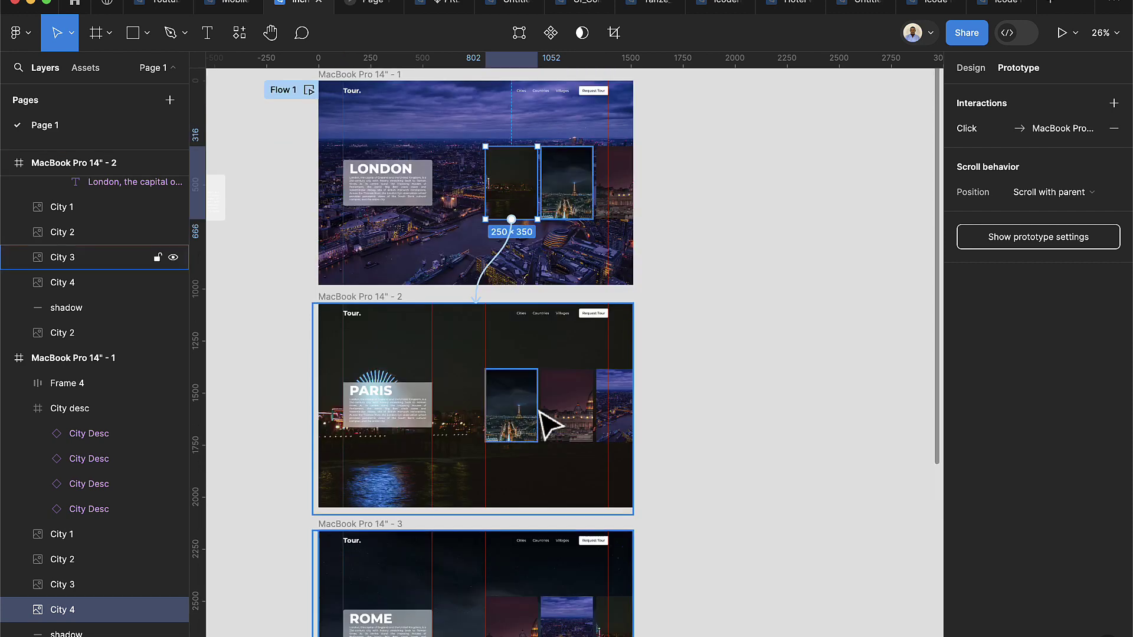
click(568, 226)
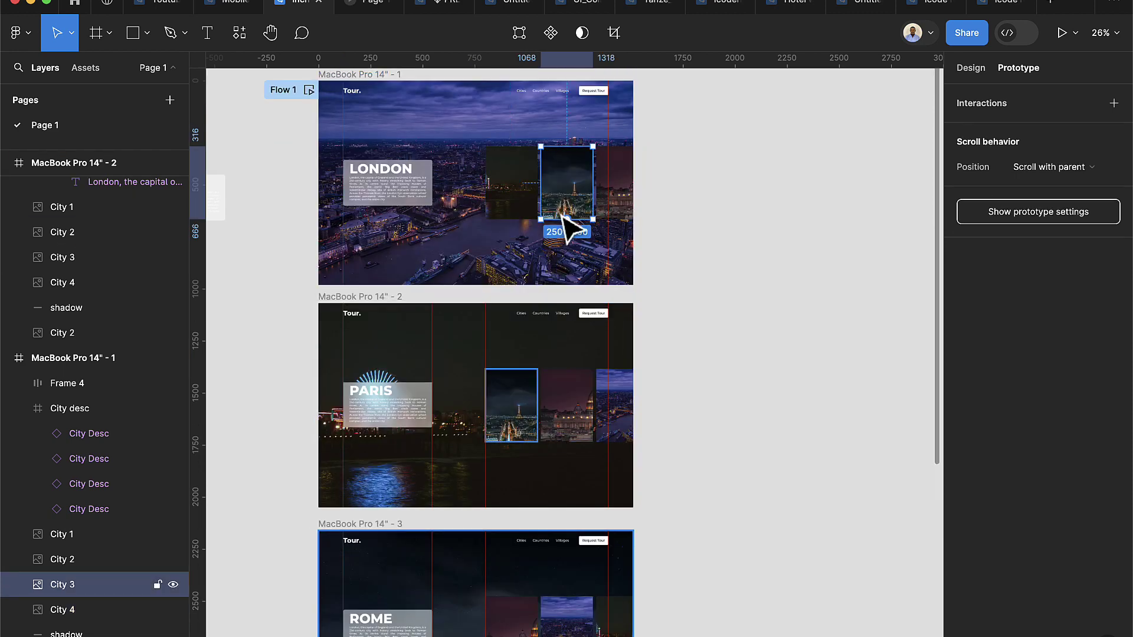
scroll(568, 226, down, 3)
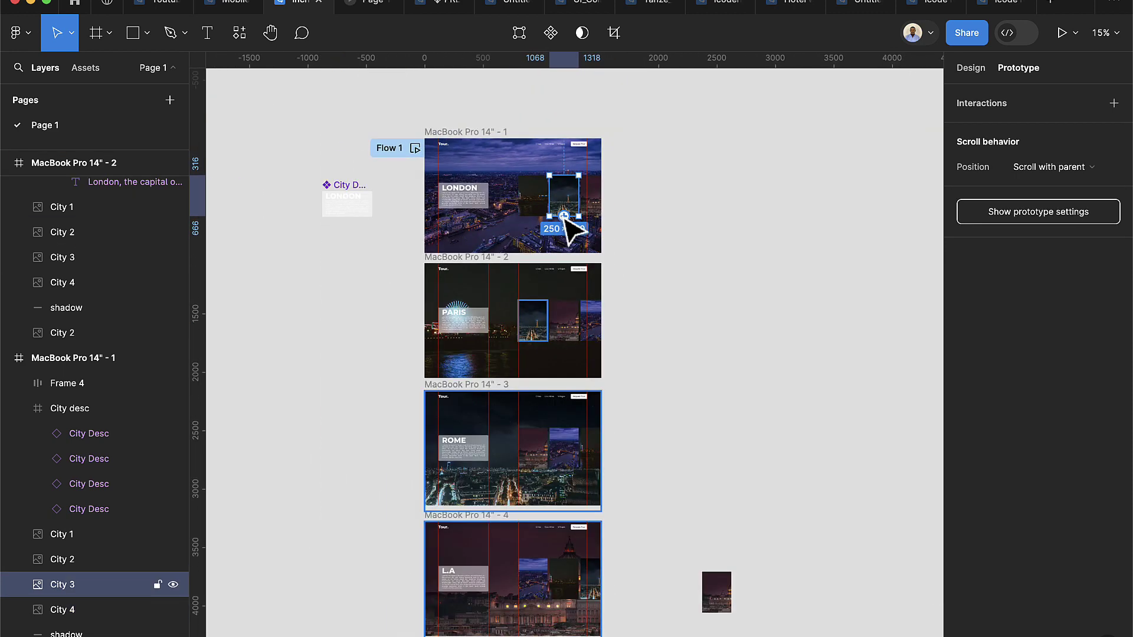
drag(564, 217, 544, 402)
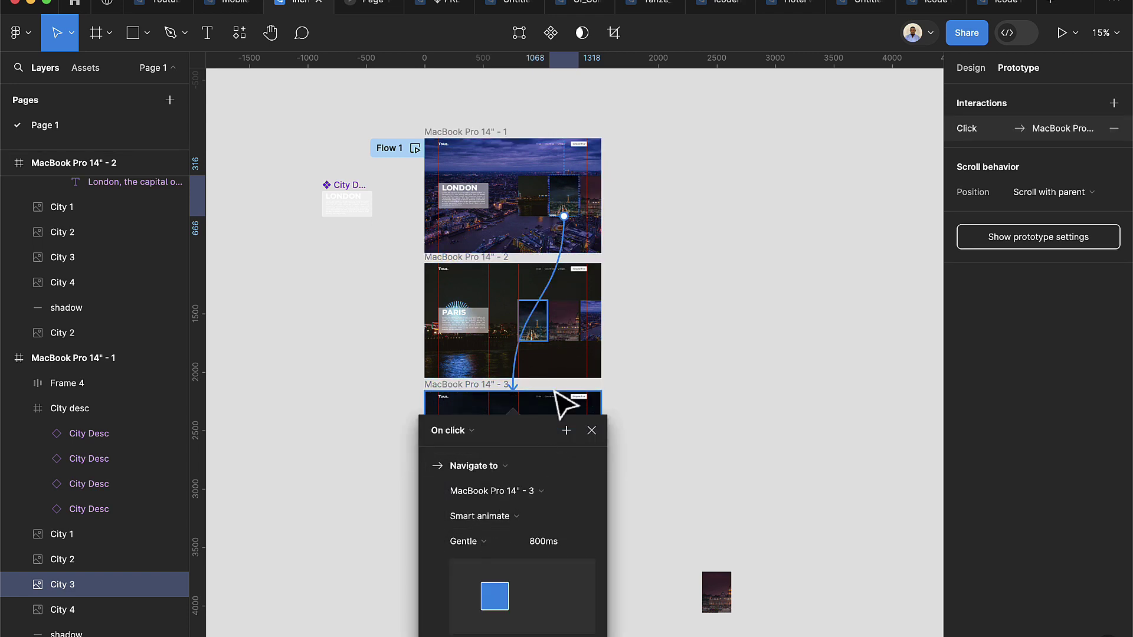
key(Escape)
Link the City 1 image in MacBook Pro 14" - 1 to MacBook Pro 14" - 4 on click with a Gentle Smart animate.
click(597, 201)
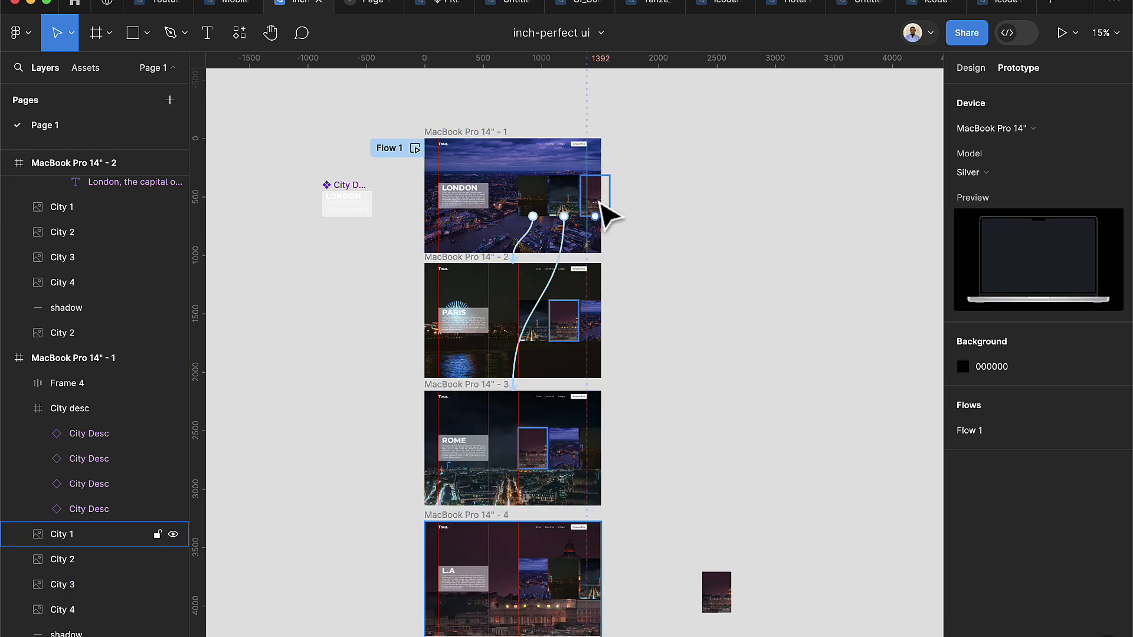
drag(595, 215, 577, 537)
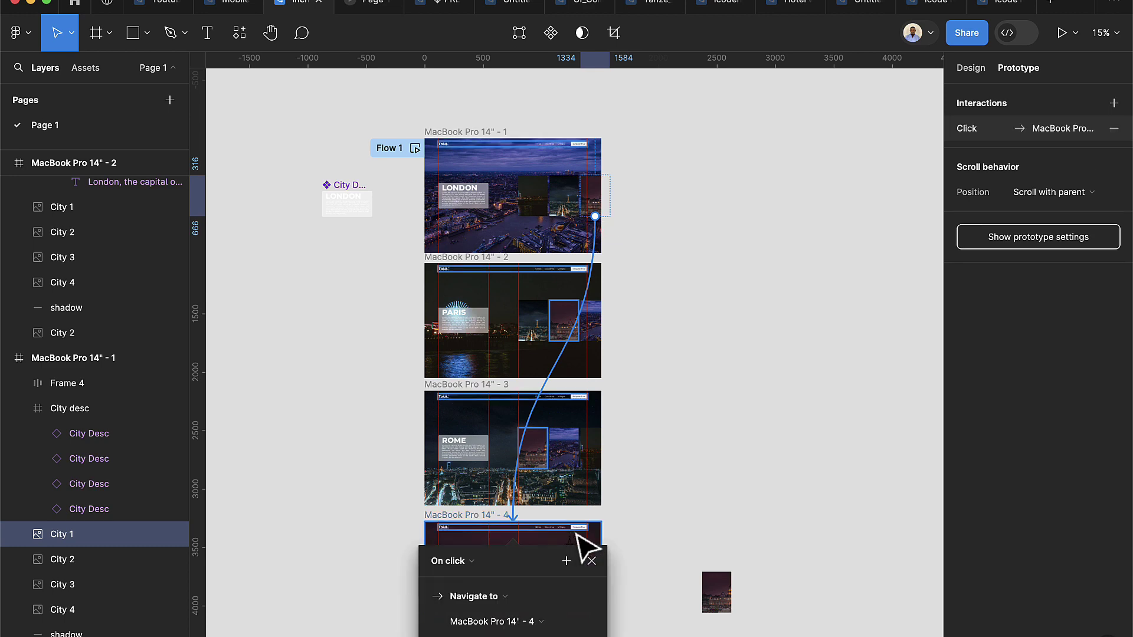
scroll(653, 462, down, 5)
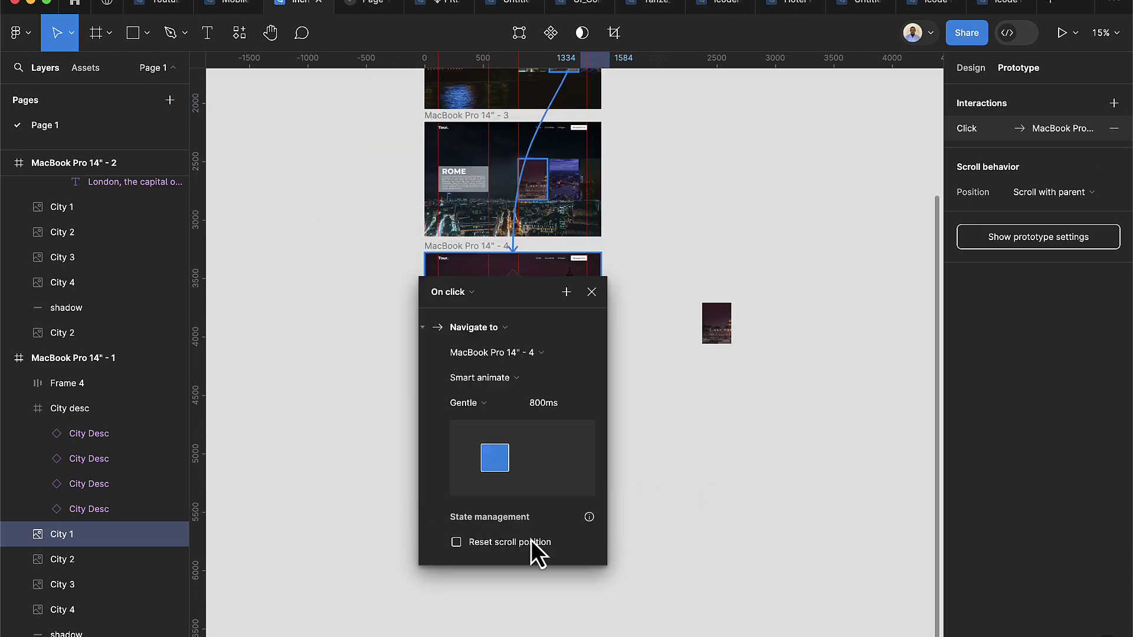
click(673, 270)
Link the City 3 image in MacBook Pro 14" - 2 to MacBook Pro 14" - 3 on click with a Gentle Smart animate.
scroll(678, 280, up, 2)
scroll(673, 282, up, 2)
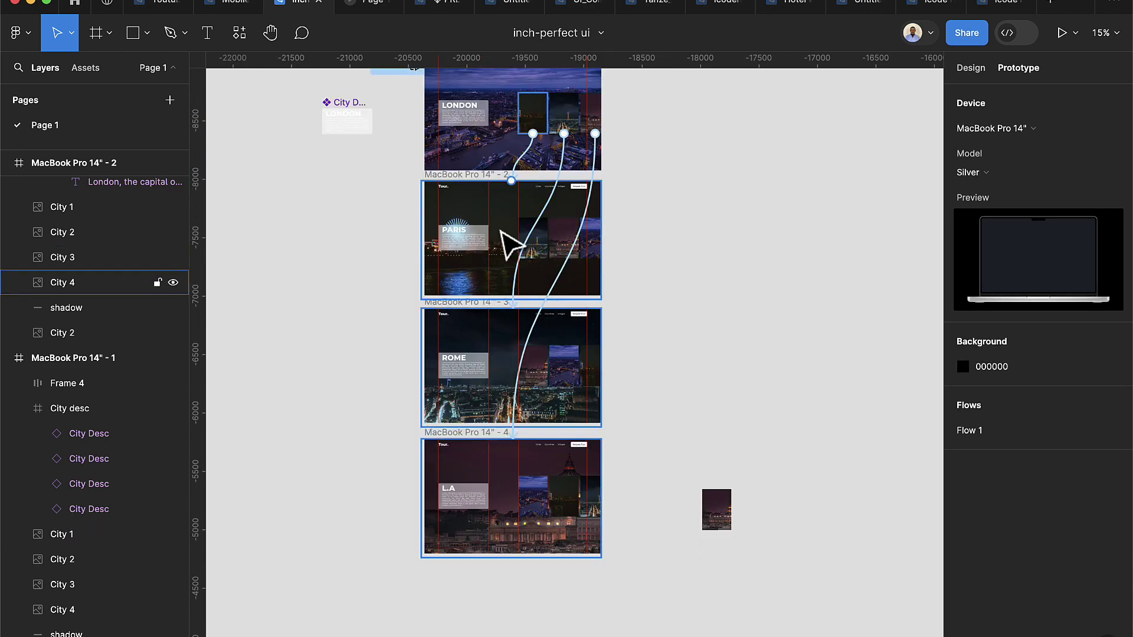
scroll(519, 245, up, 5)
click(575, 242)
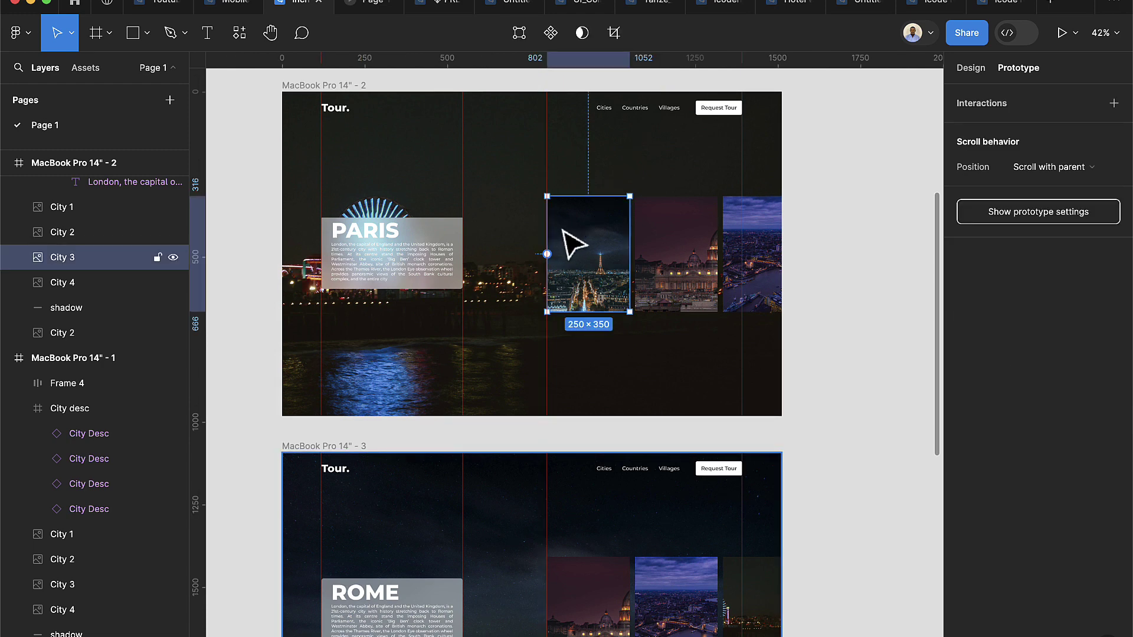
scroll(571, 244, down, 5)
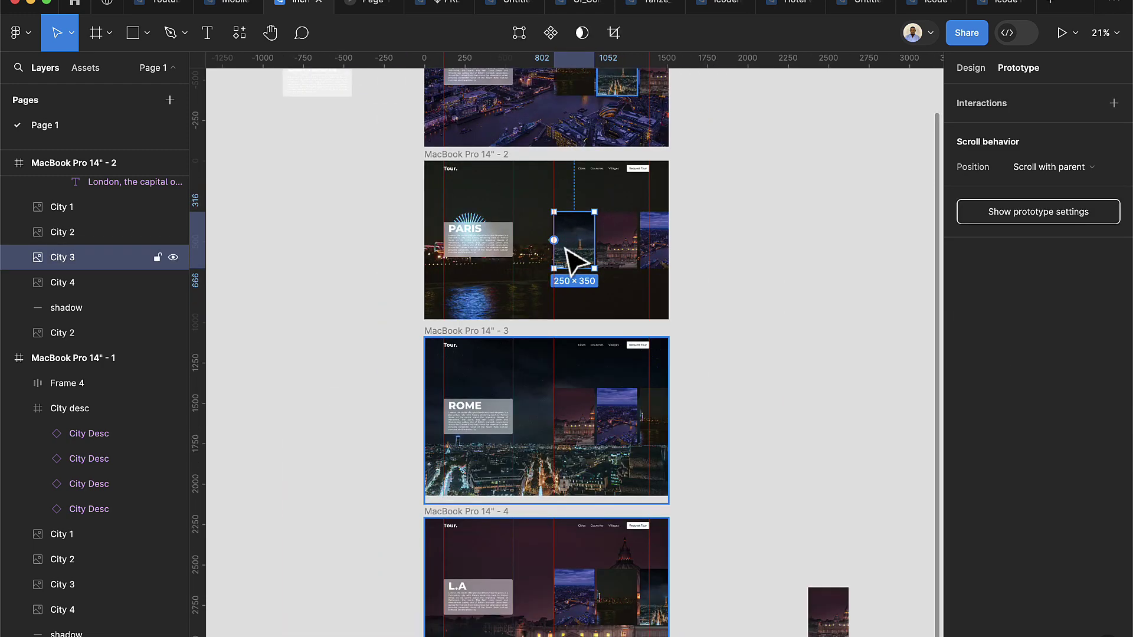
key(alt)
drag(557, 252, 551, 354)
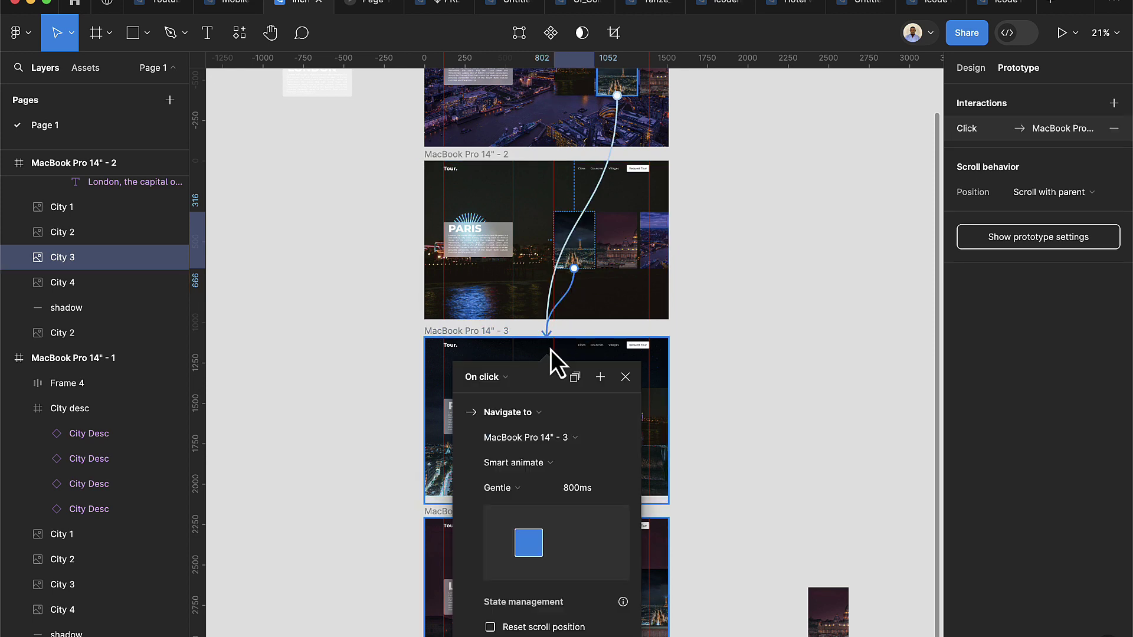
In MacBook Pro 14" - 2, link the City 1 image to MacBook Pro 14" - 4 and City 2 to MacBook Pro 14" - 1.
click(616, 268)
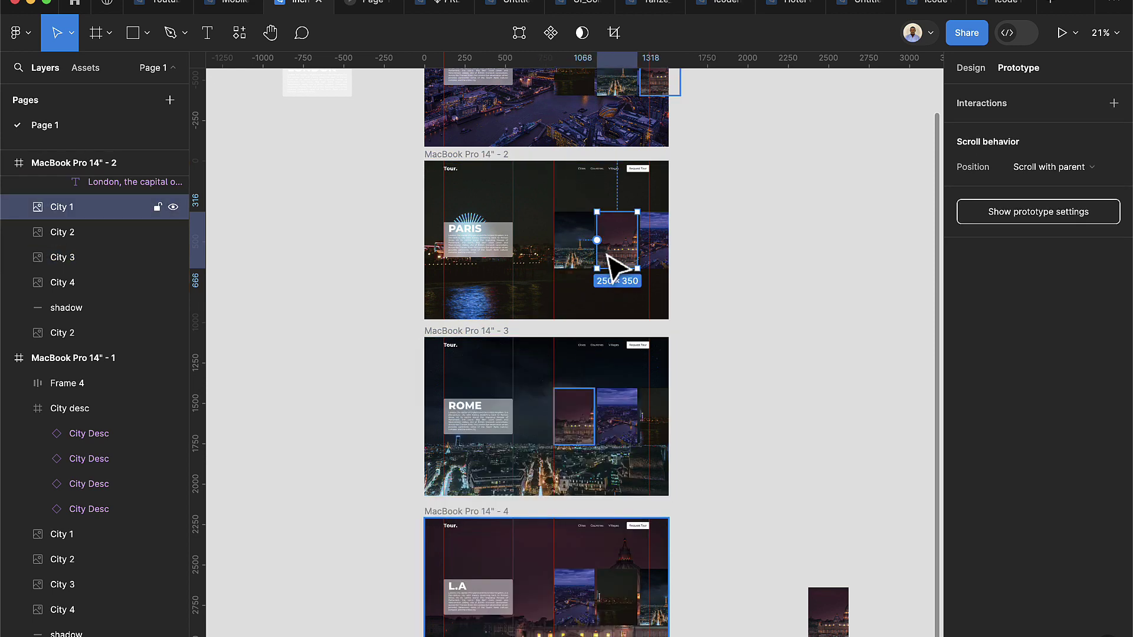
drag(616, 268, 611, 533)
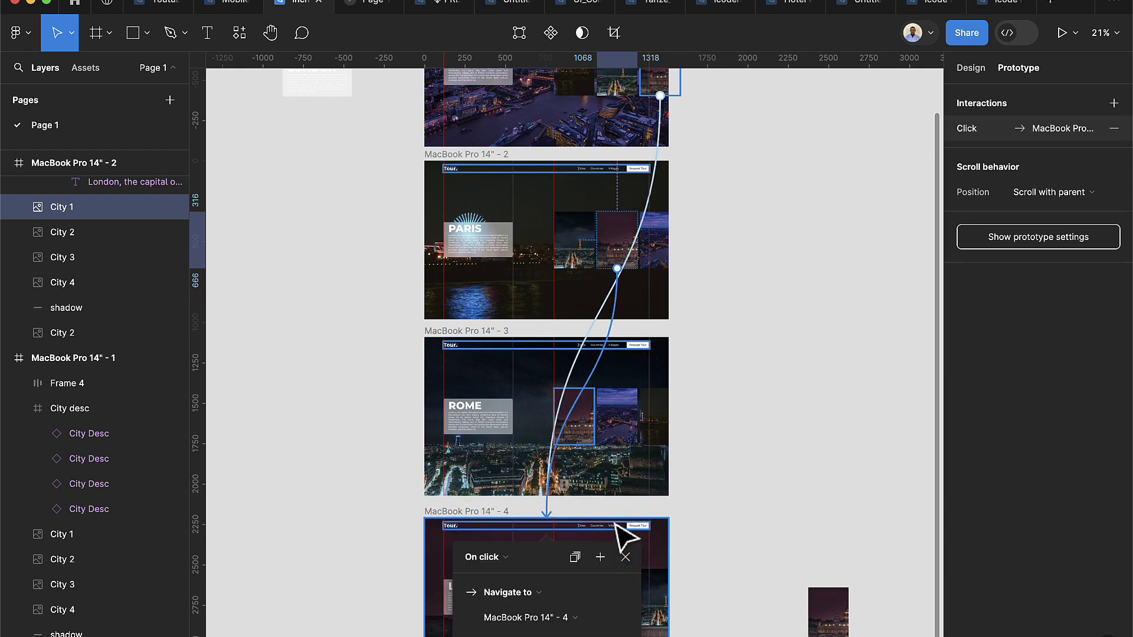
click(667, 251)
drag(660, 212, 613, 149)
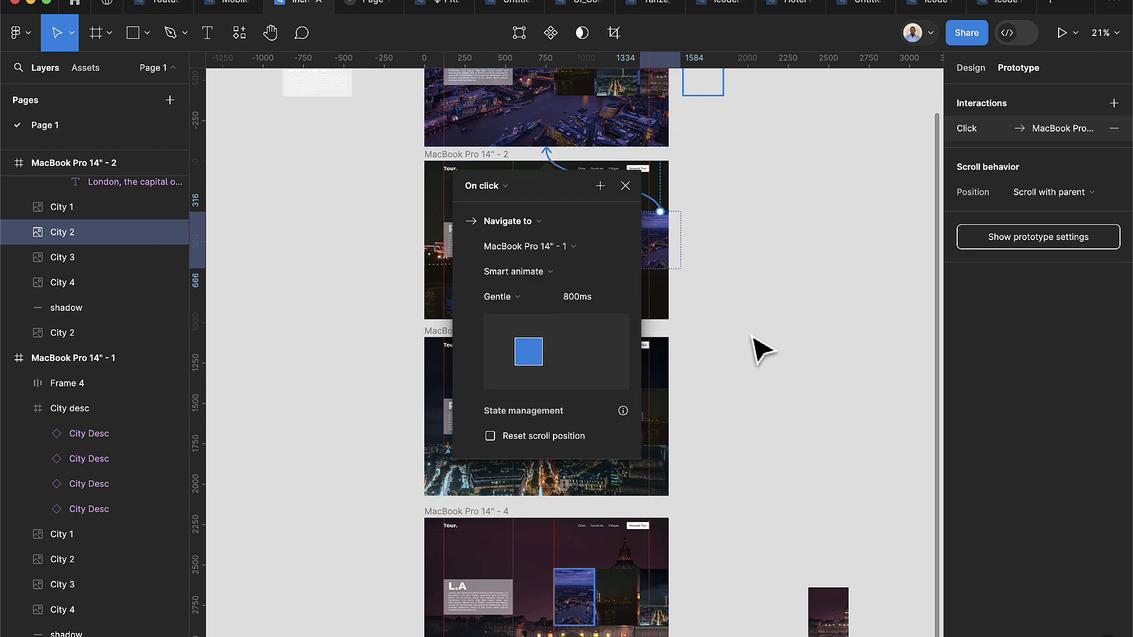
click(761, 351)
In MacBook Pro 14" - 3, link the City 1 image to MacBook Pro 14" - 4 and City 2 to MacBook Pro 14" - 1.
scroll(715, 374, down, 2)
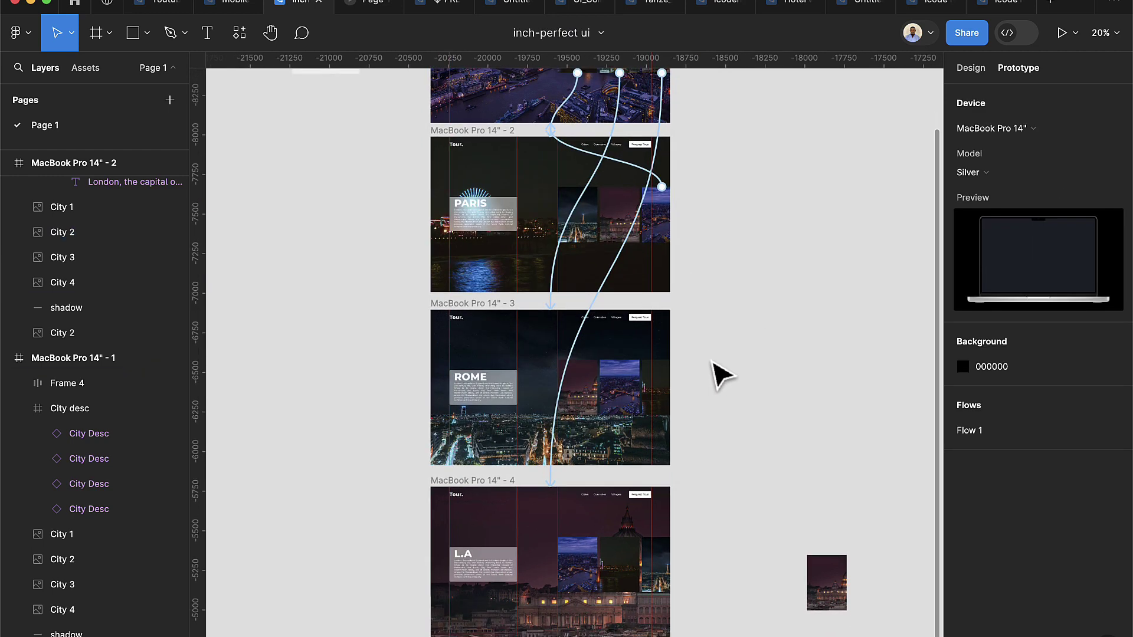
click(576, 409)
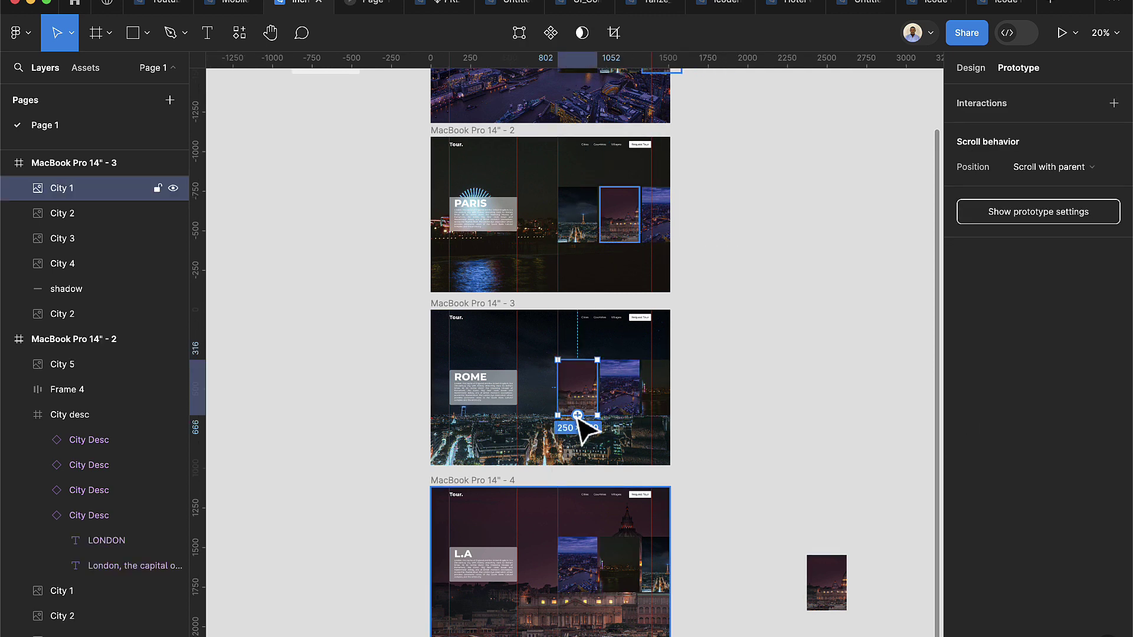
drag(577, 416, 561, 499)
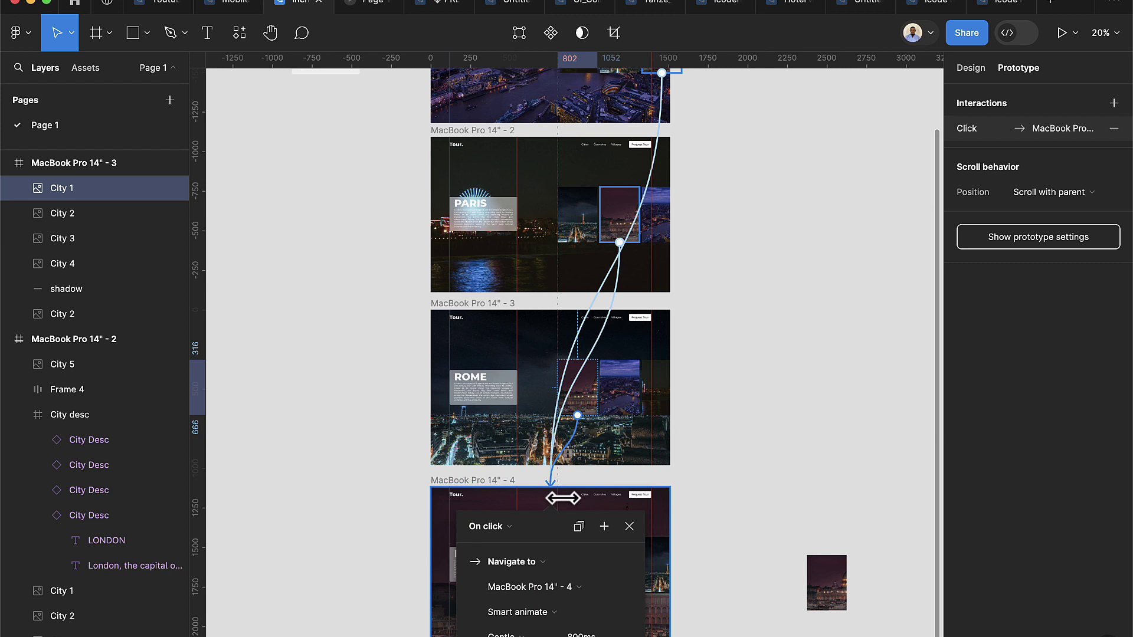
click(616, 392)
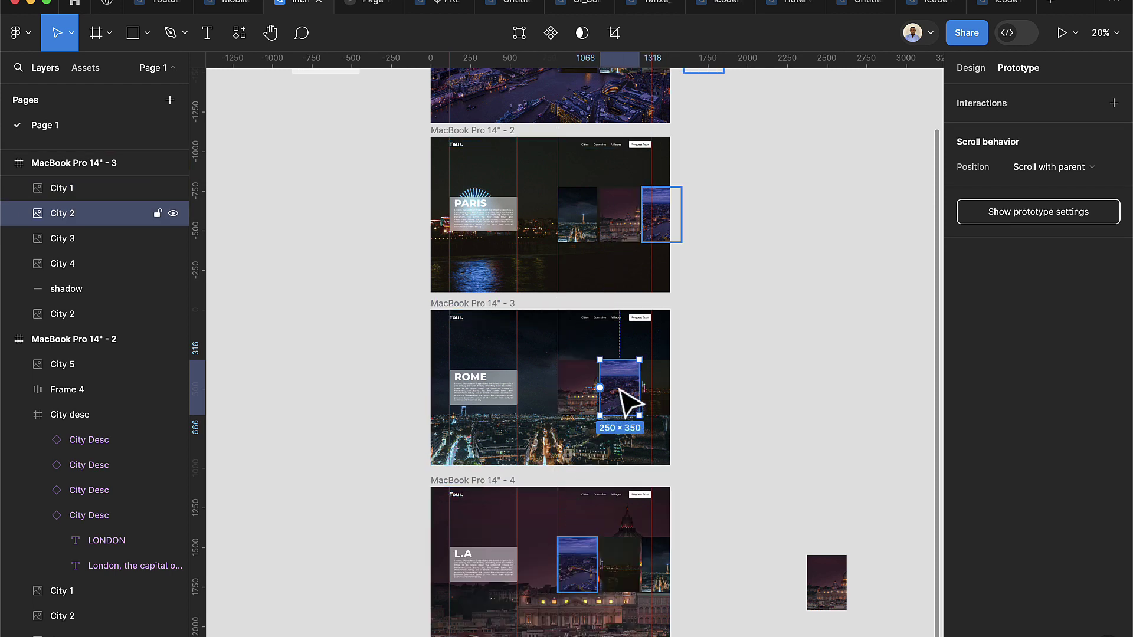
drag(619, 361, 567, 117)
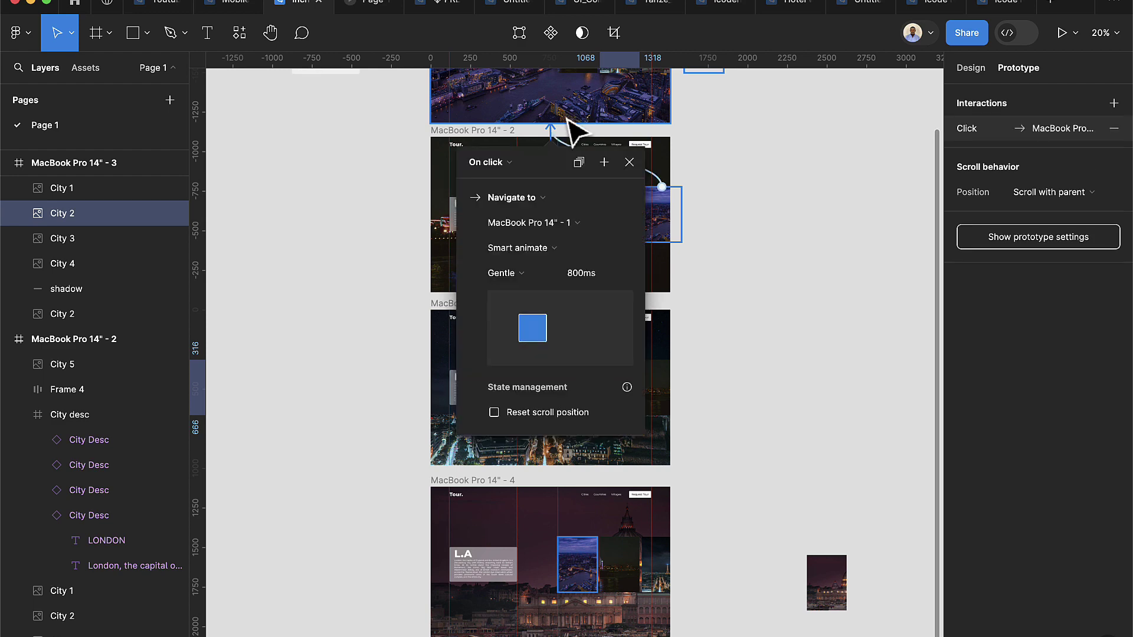
Link the City 5 image in MacBook Pro 14" - 3 to MacBook Pro 14" - 2 on click with a Gentle Smart animate.
click(671, 425)
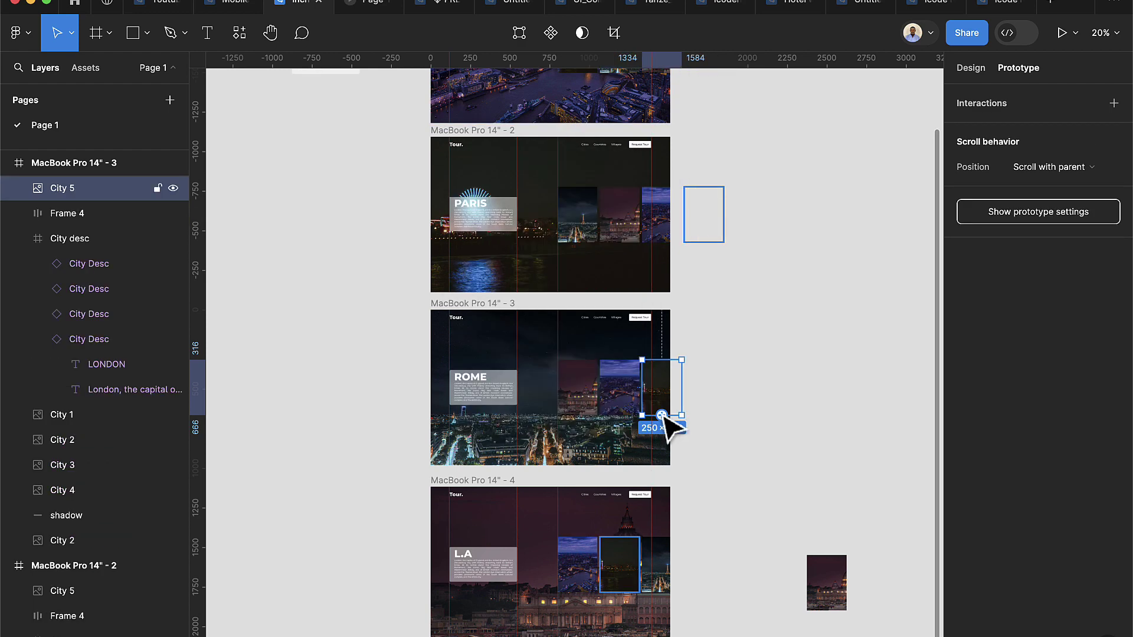
scroll(665, 417, up, 3)
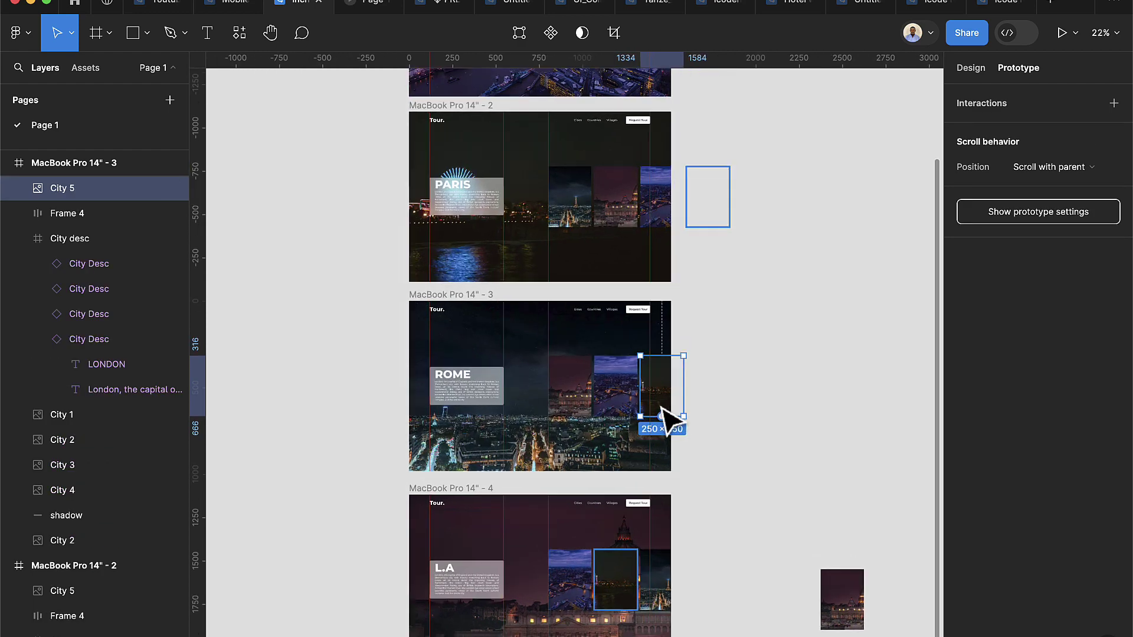
drag(661, 417, 587, 284)
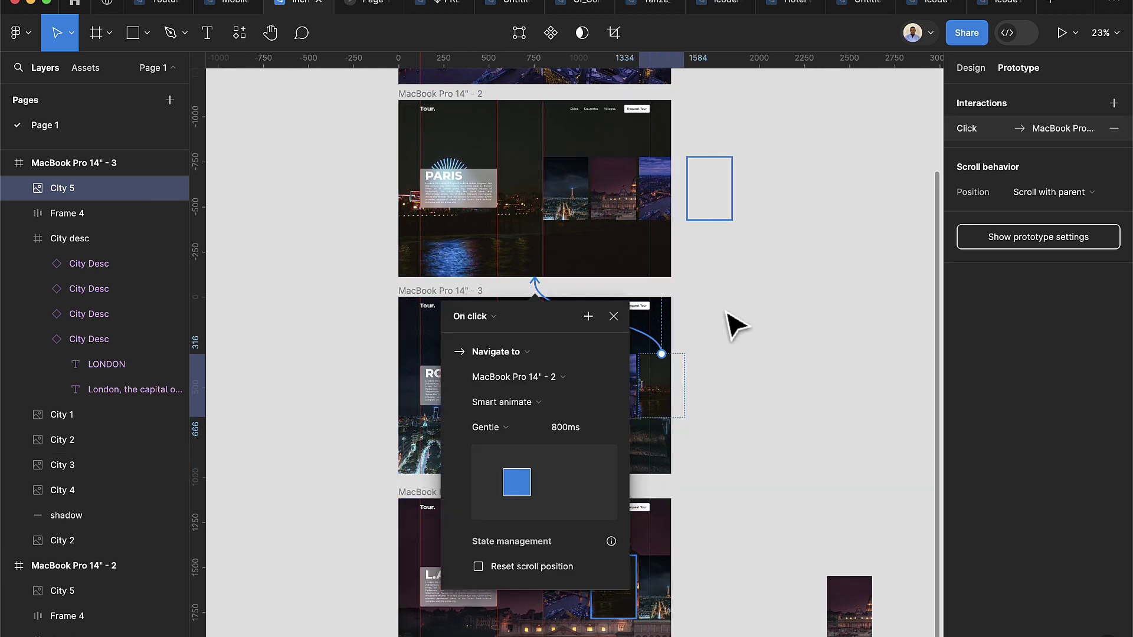
click(721, 332)
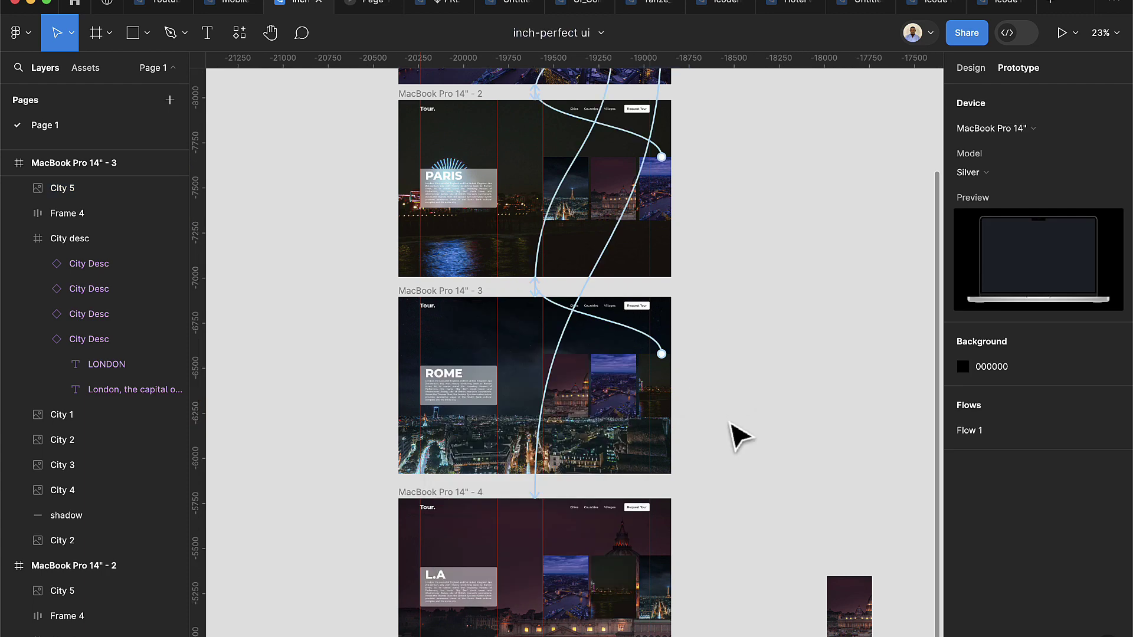
Link the City 2 image at X 802 in MacBook Pro 14" - 4 back to MacBook Pro 14" - 1.
scroll(730, 435, down, 10)
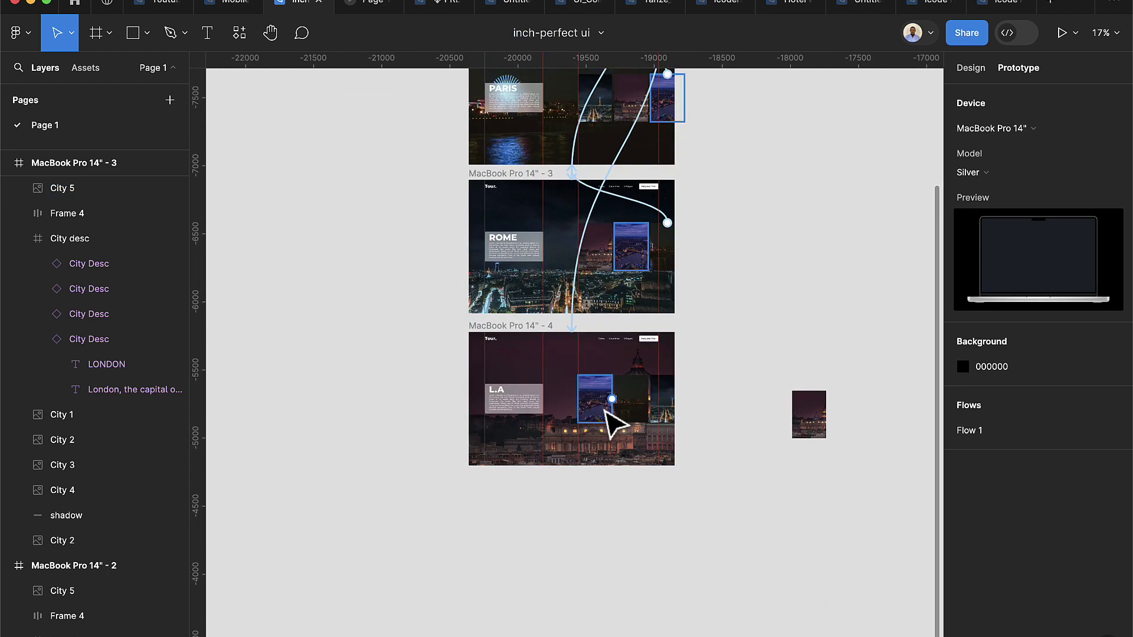
click(603, 410)
scroll(604, 411, down, 3)
scroll(613, 422, up, 2)
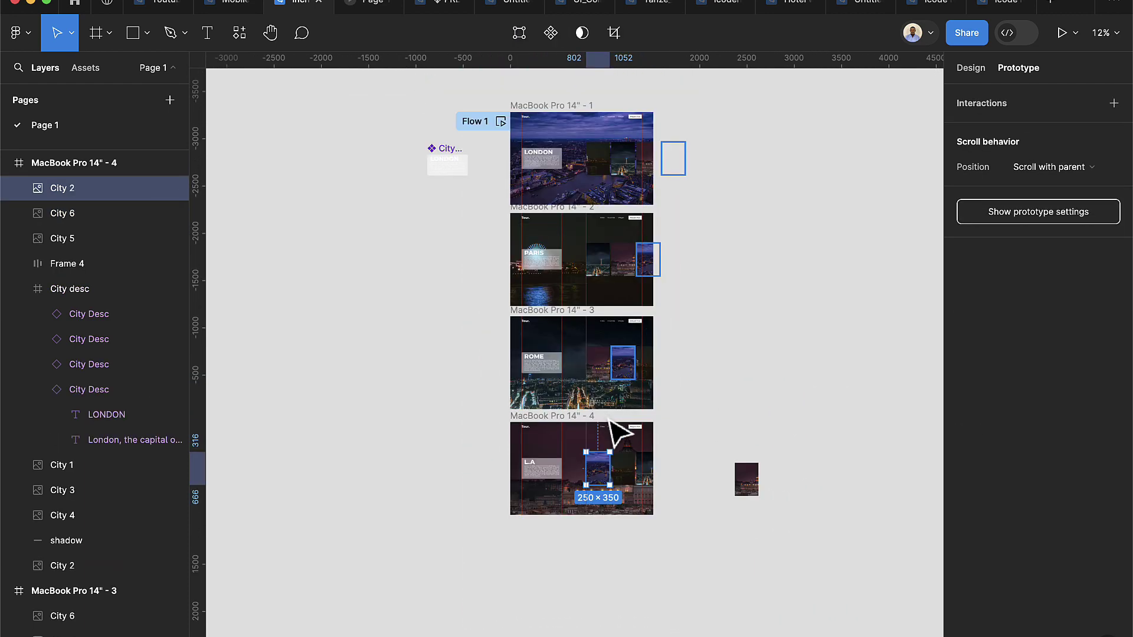
drag(597, 452, 548, 189)
click(732, 339)
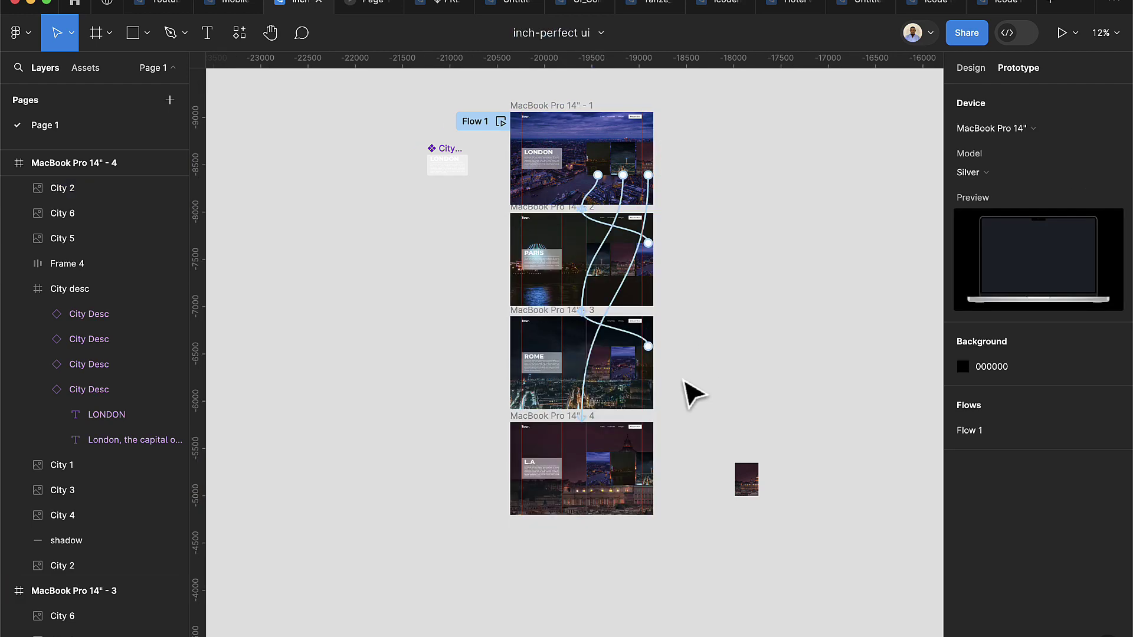
In MacBook Pro 14" - 4, link the City 5 image to MacBook Pro 14" - 2 and City 6 to MacBook Pro 14" - 3.
scroll(684, 390, up, 3)
click(603, 509)
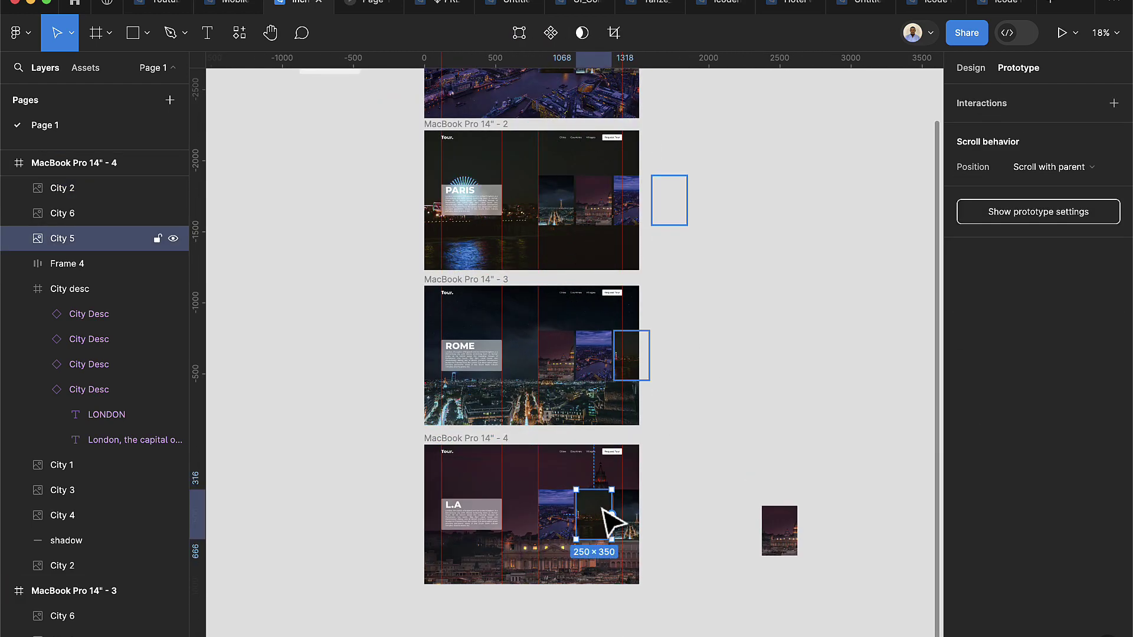
drag(593, 489, 572, 262)
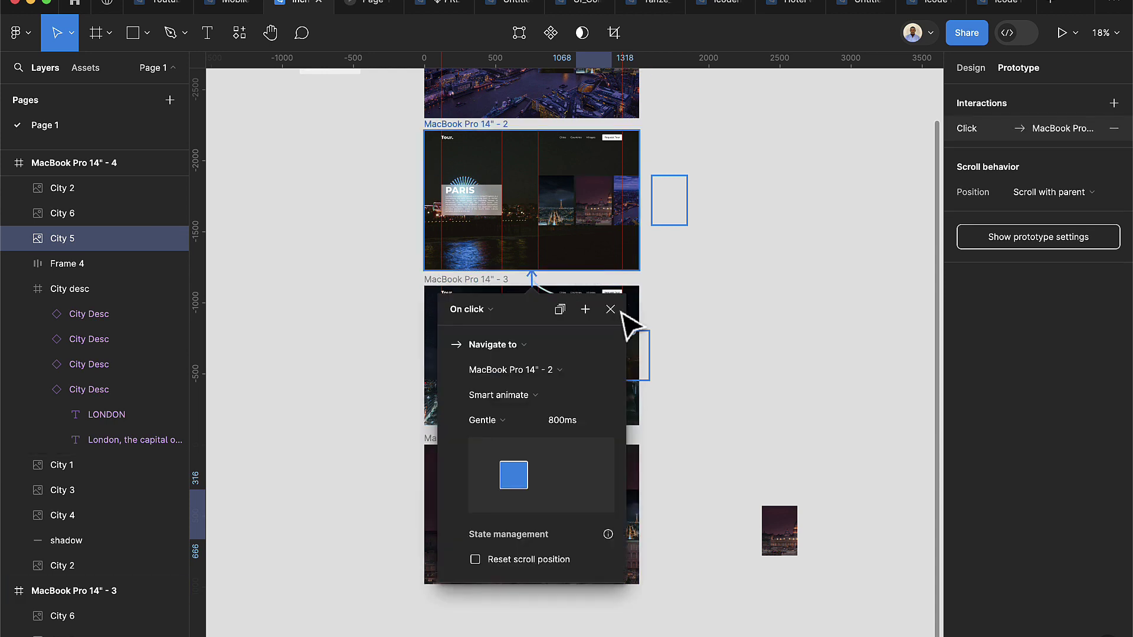
click(720, 437)
click(634, 522)
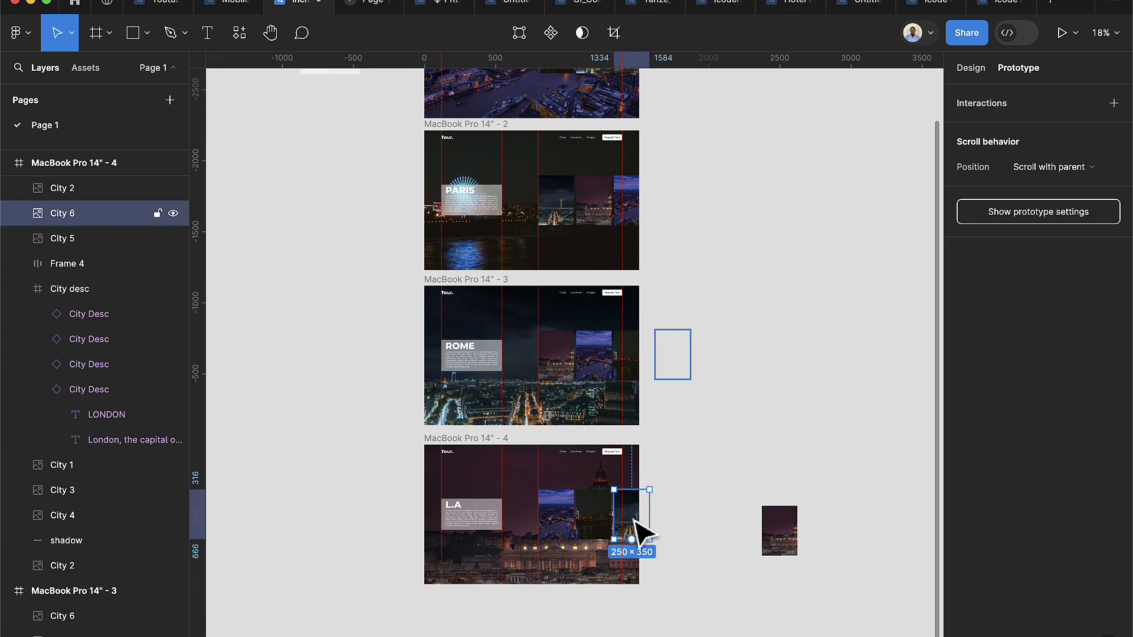
drag(631, 538, 599, 413)
click(786, 392)
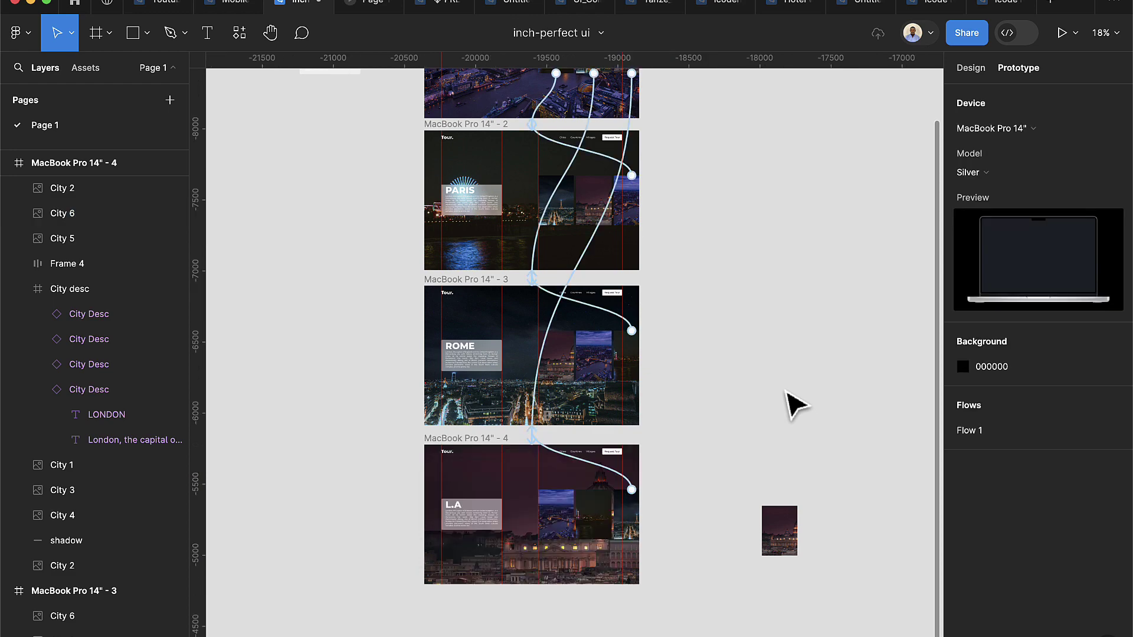
Play the Flow 1 prototype and test the link on the first city image of the London page.
scroll(733, 413, up, 5)
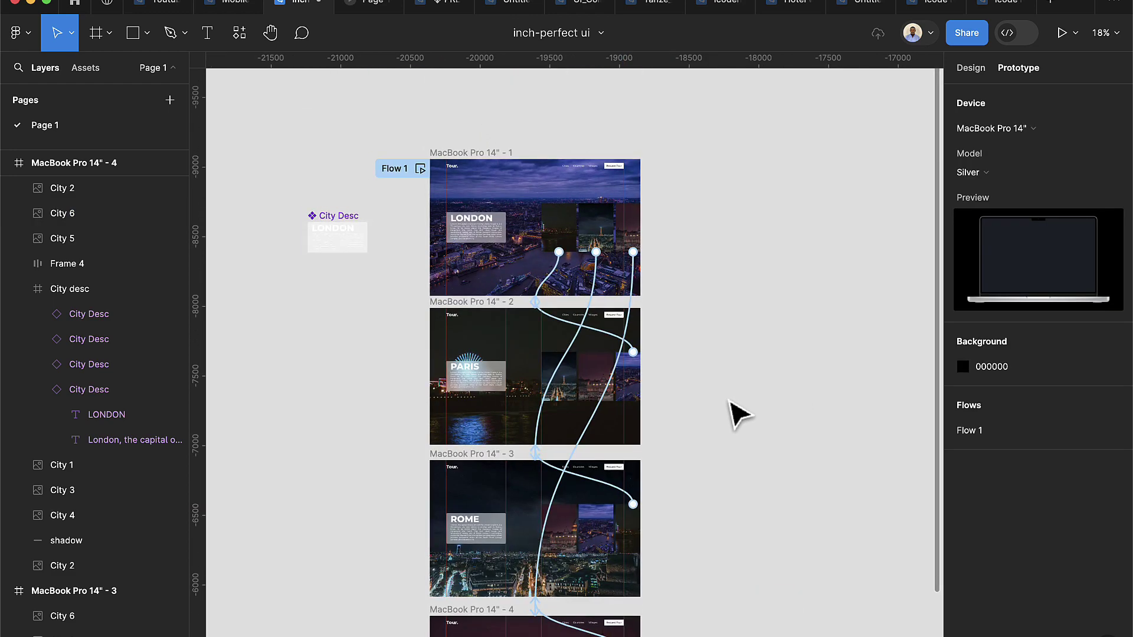
click(420, 170)
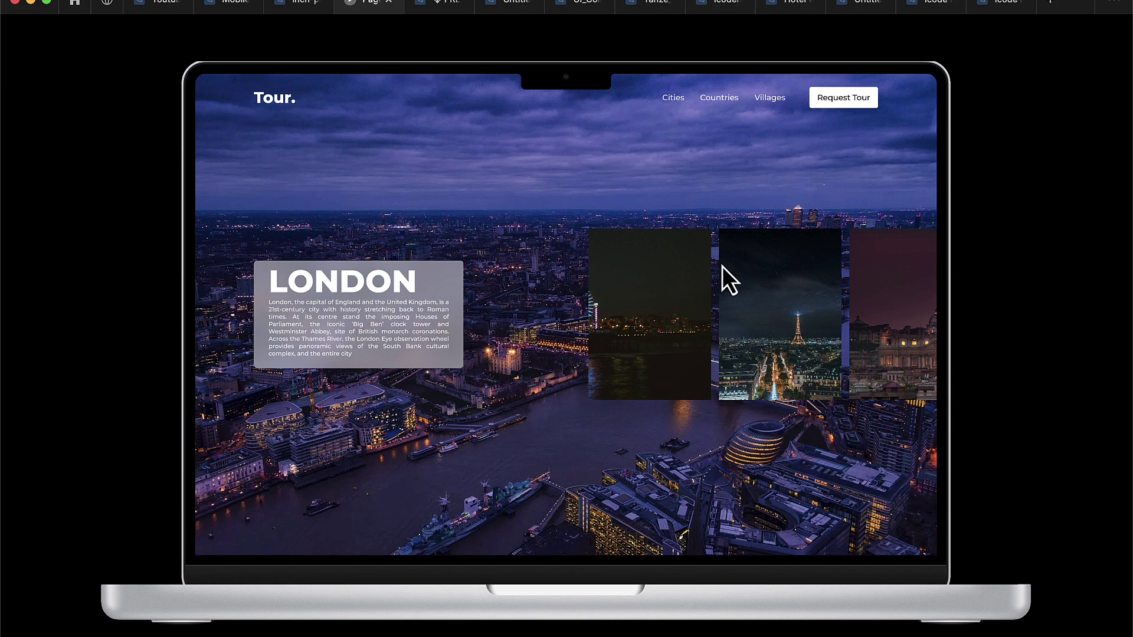
click(649, 336)
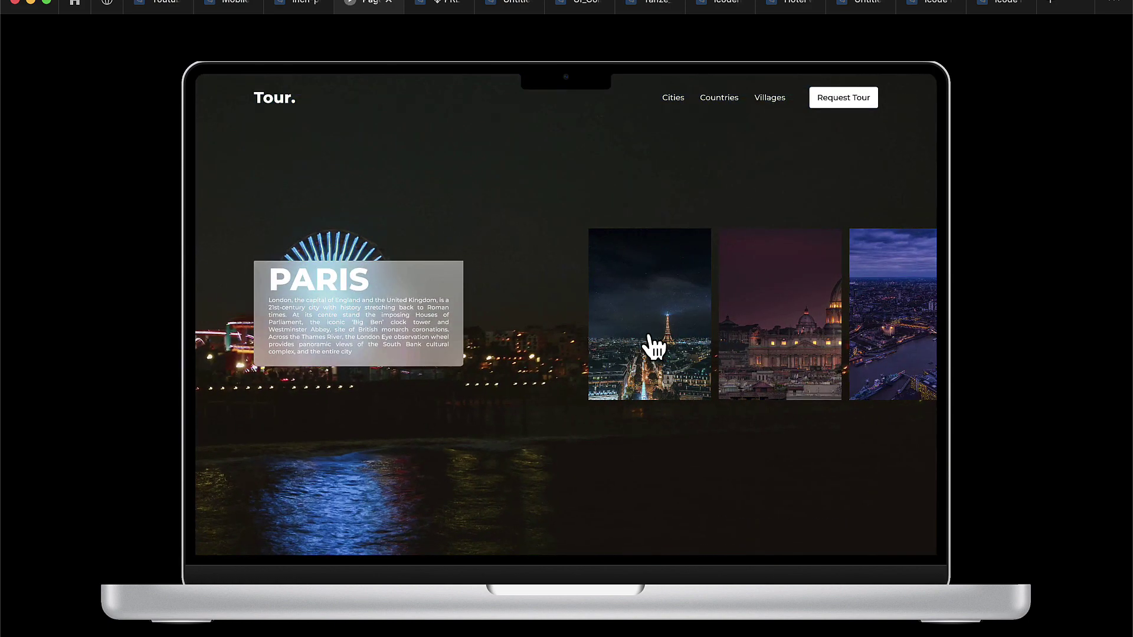
Test the first city image link on each page, stepping through the carousel from Paris via Rome and L.A to London.
click(651, 339)
click(652, 345)
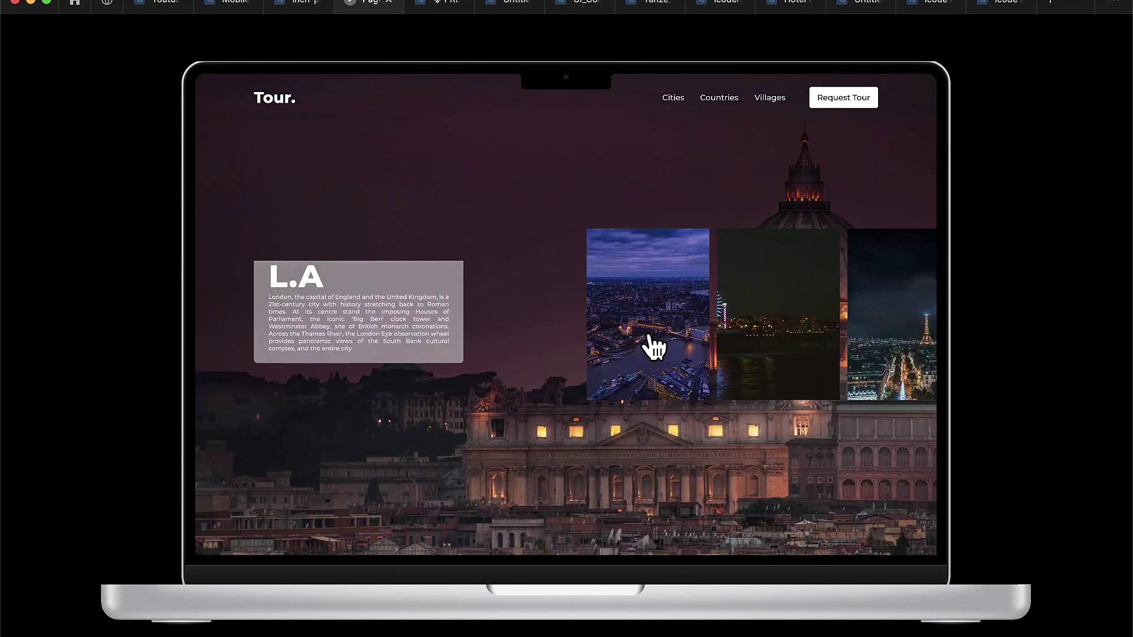
click(652, 345)
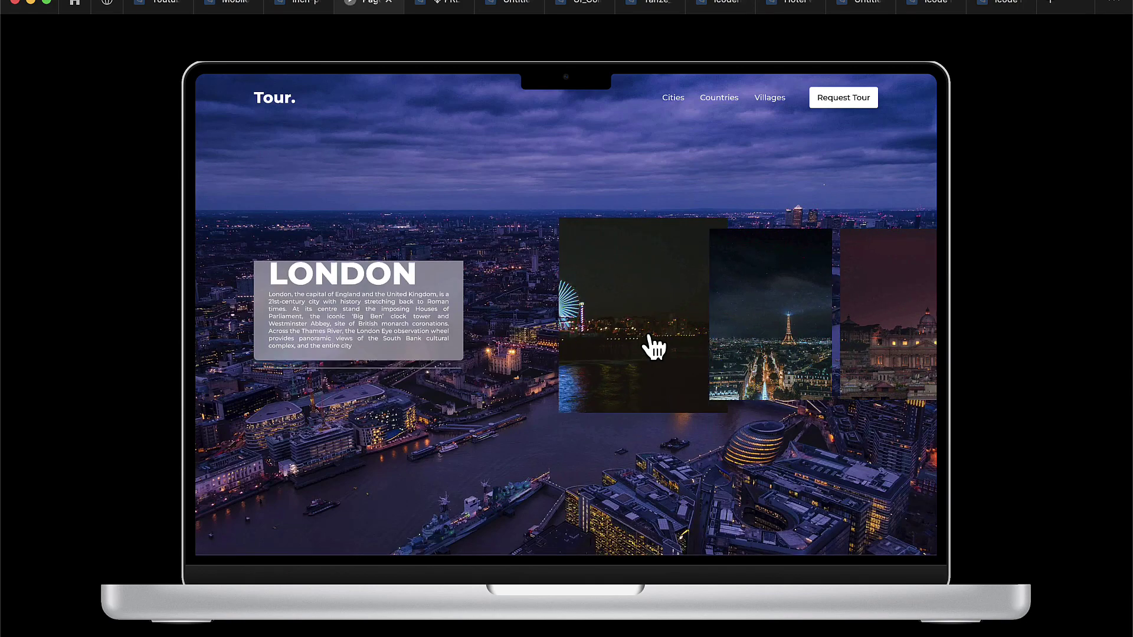
click(653, 345)
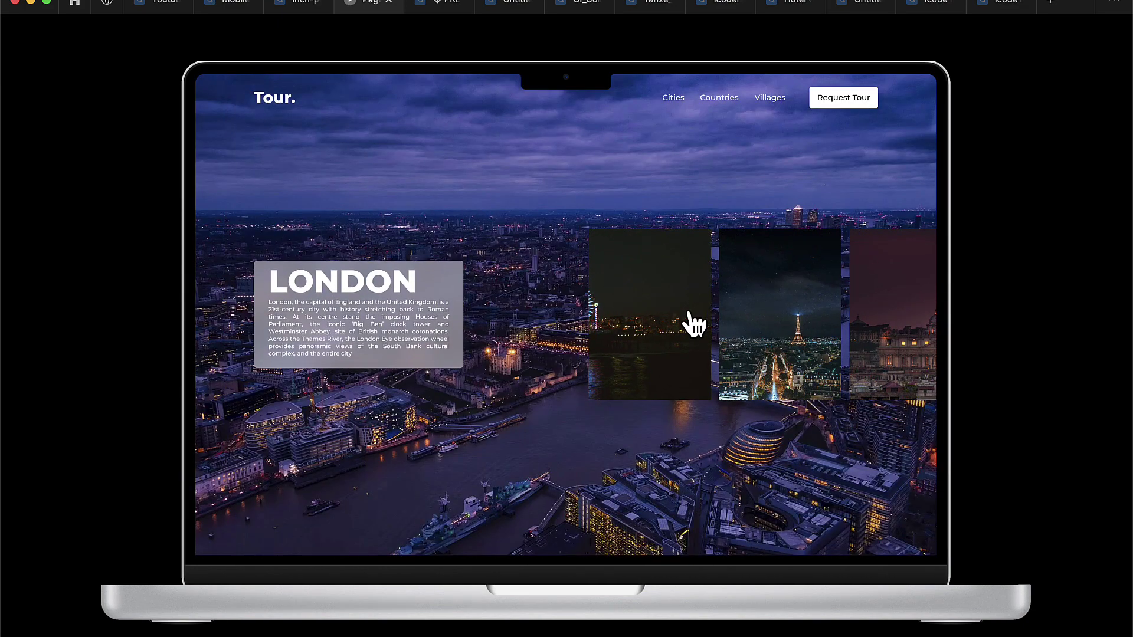
Open Paris from the London page, and test the second and third city image links on the carousel pages.
click(692, 323)
click(817, 323)
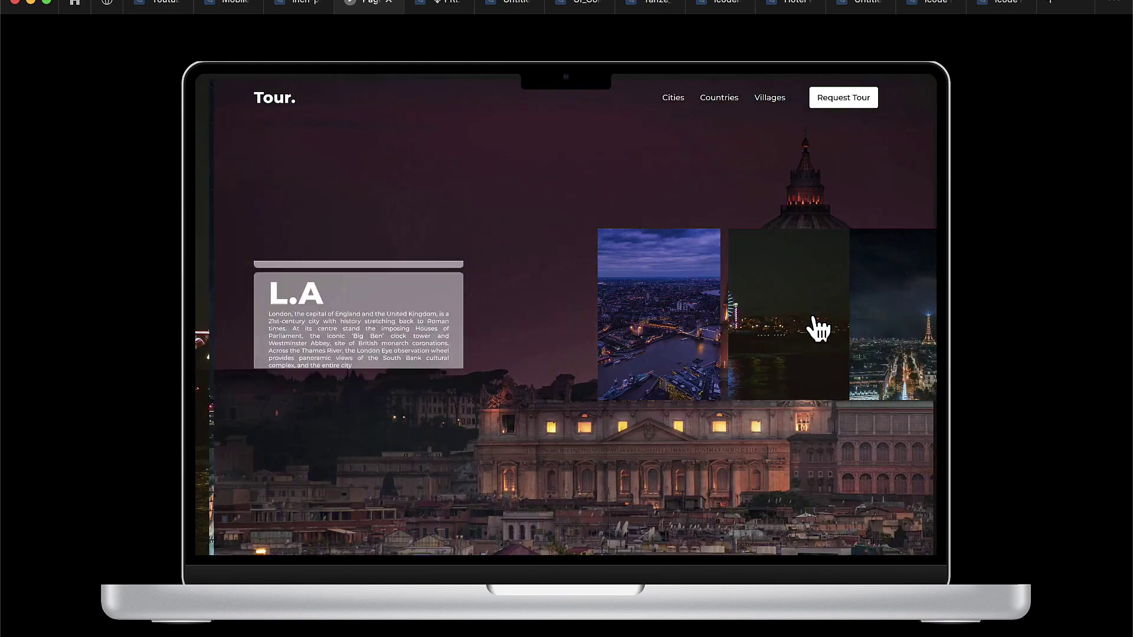
click(891, 325)
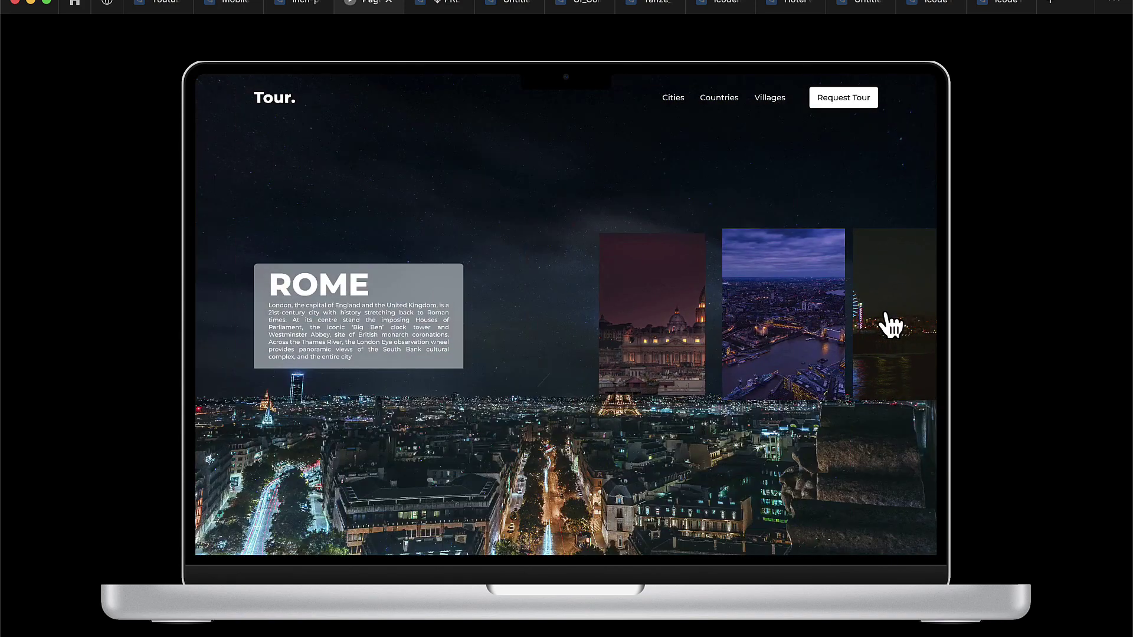
click(829, 326)
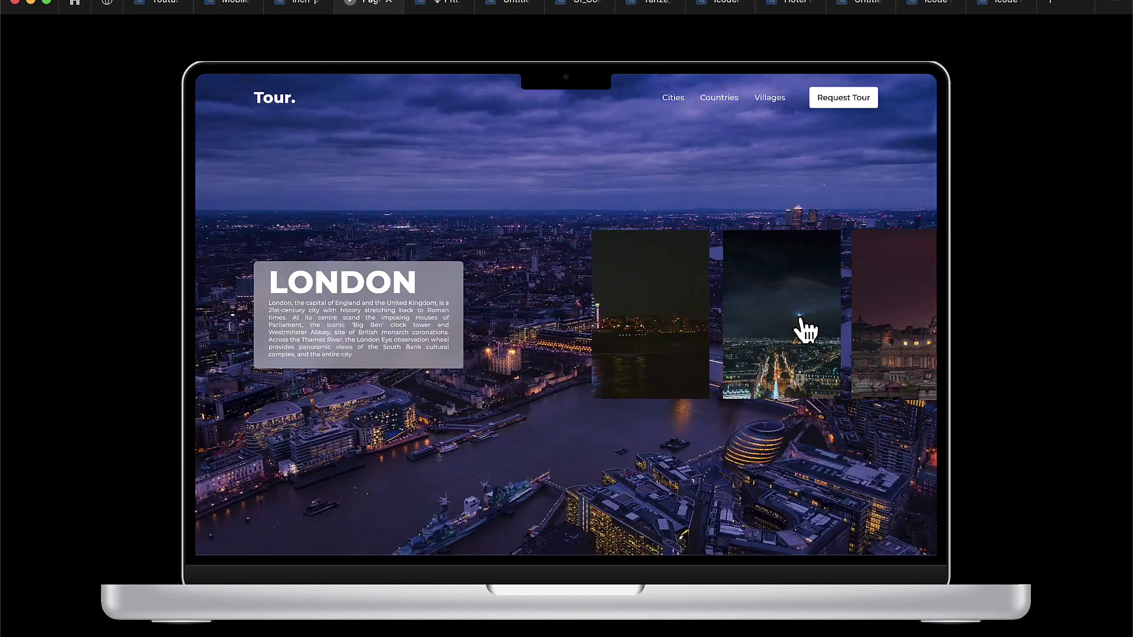
click(797, 326)
click(795, 330)
click(795, 332)
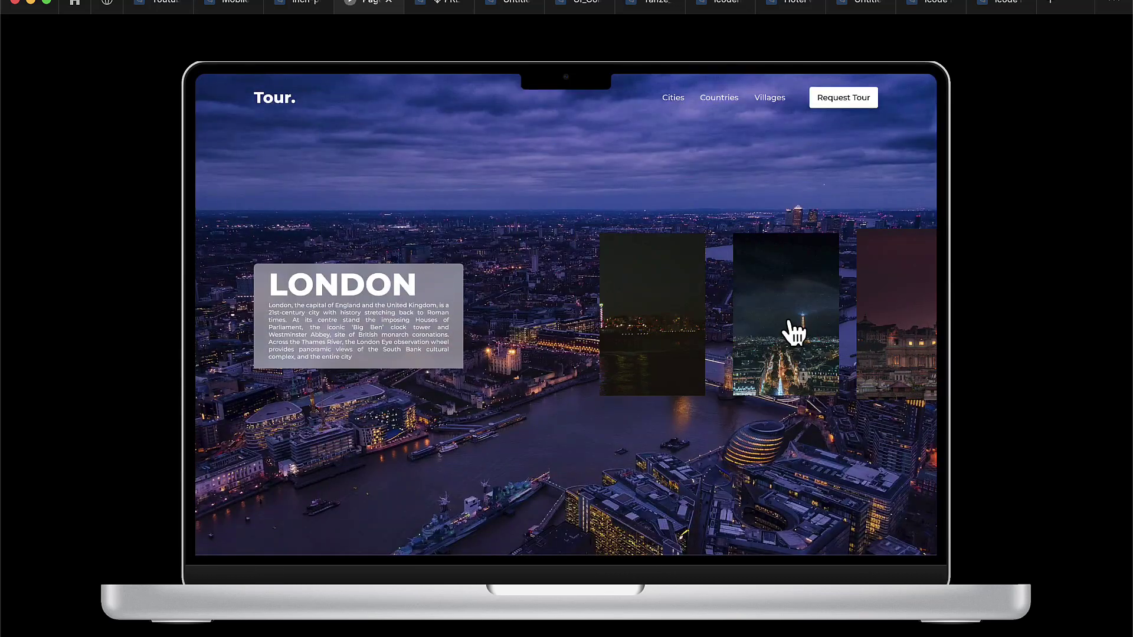
Run a full carousel loop from London through Paris, Rome and L.A using the first image links, and retest the second image link.
click(647, 324)
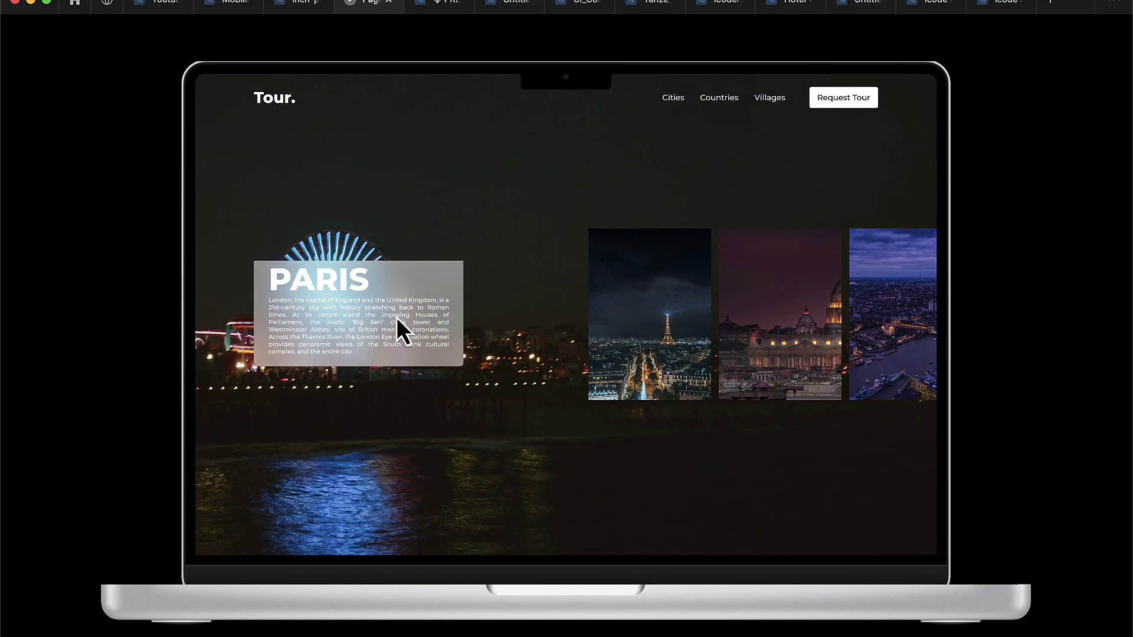
click(618, 323)
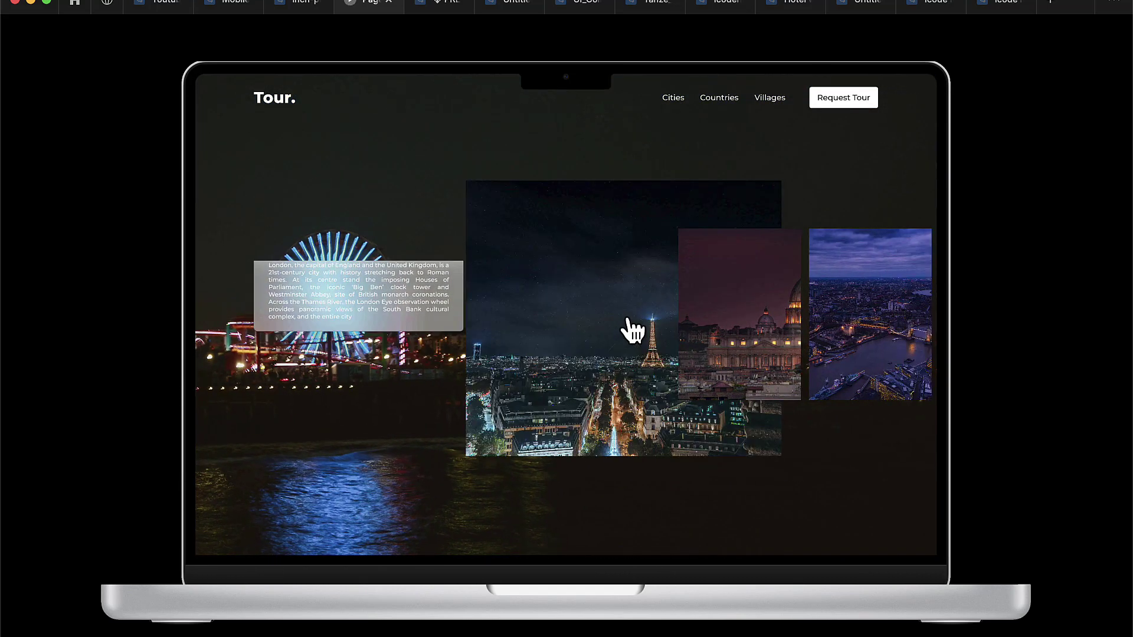
click(661, 326)
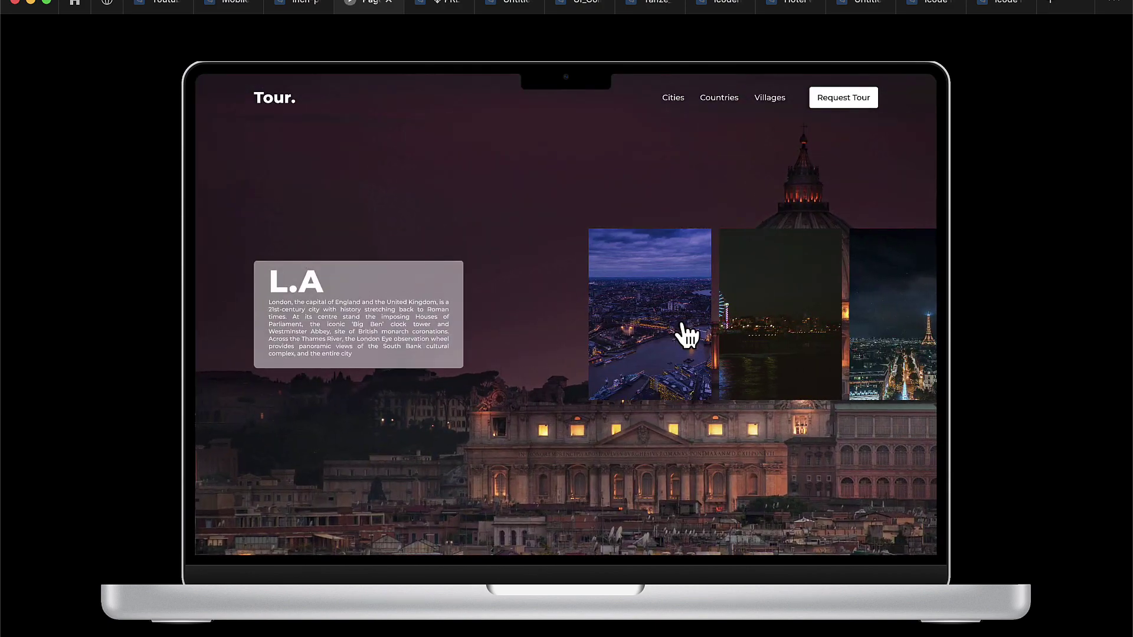
click(682, 332)
click(749, 330)
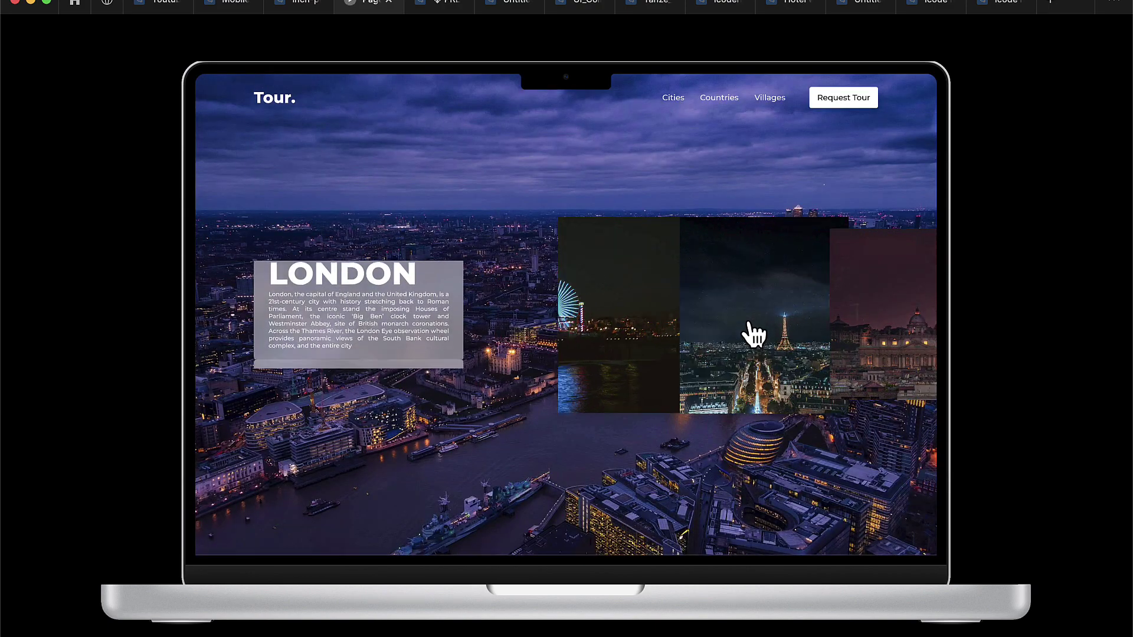
click(749, 329)
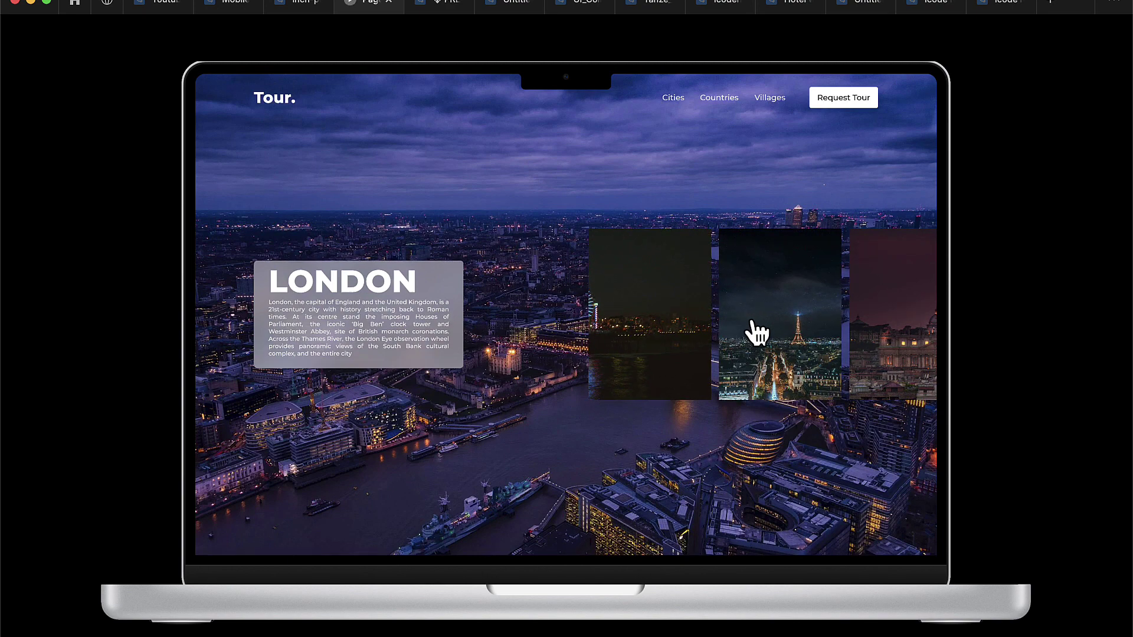
Advance from London through Paris to Rome with the first image links, and test quick jumps between cities with the second image links.
click(683, 326)
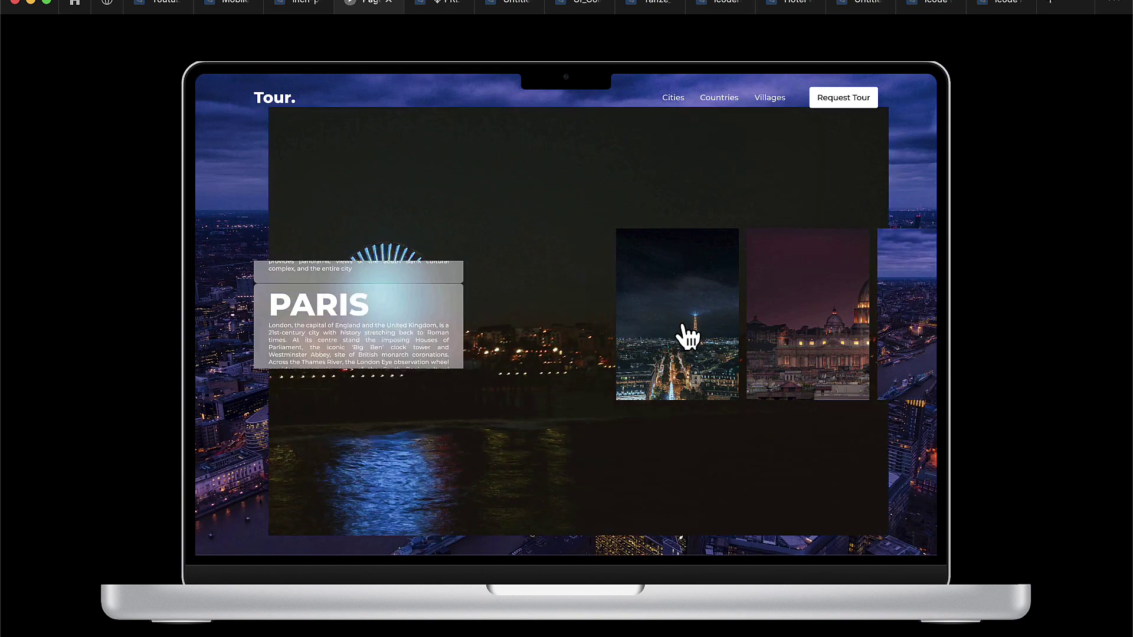
click(685, 331)
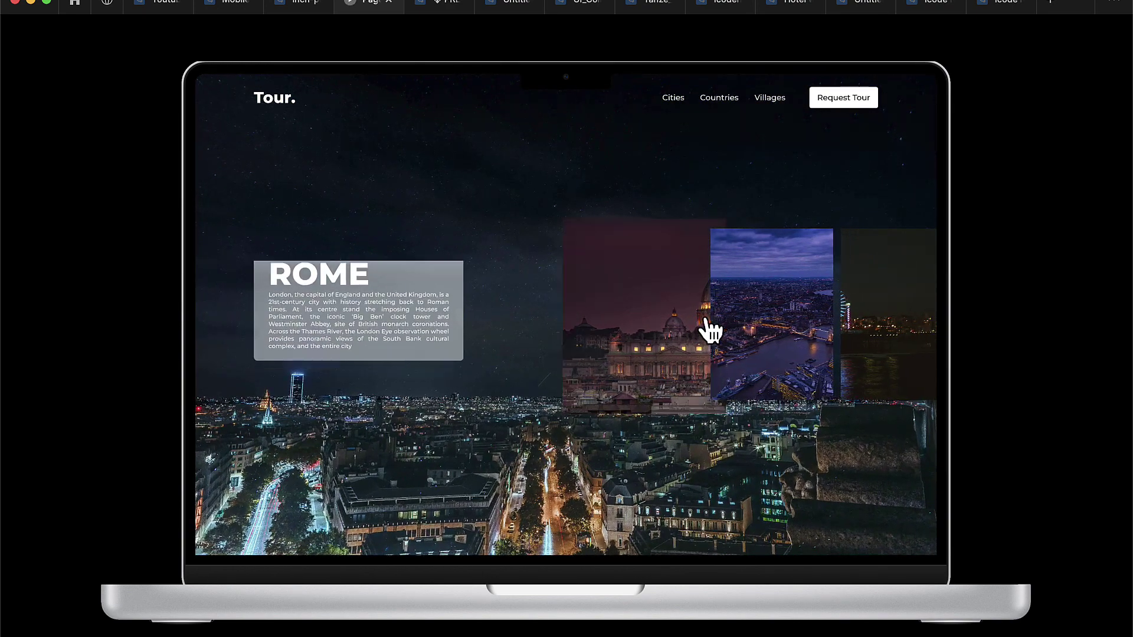
click(717, 329)
click(729, 331)
click(749, 331)
click(690, 331)
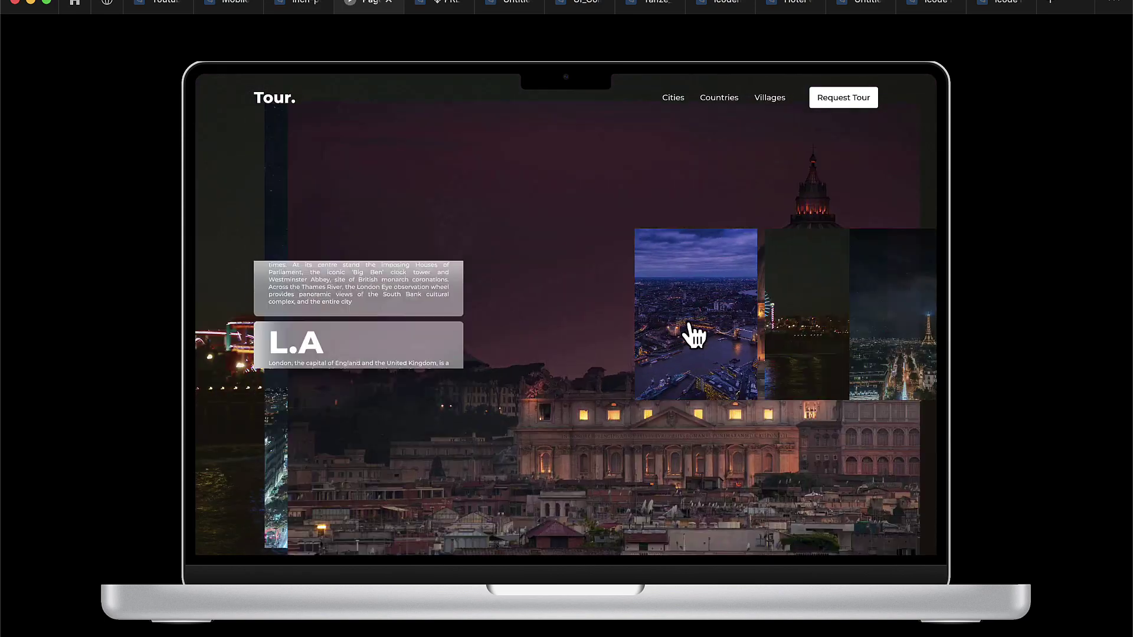